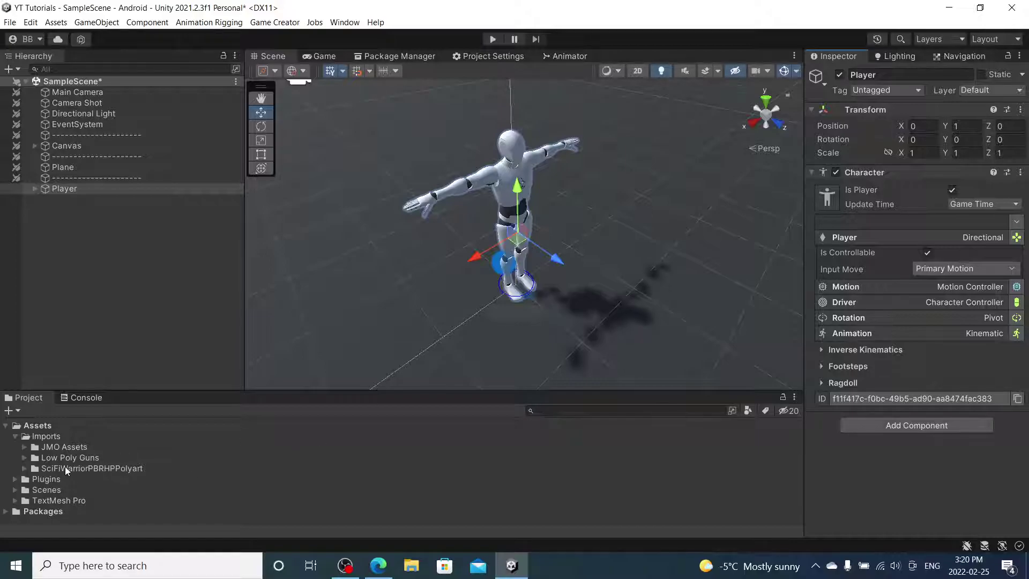
Look over the imported asset folders JMO Assets, Low Poly Guns and SciFiWarriorPBRHPPolyart
click(50, 449)
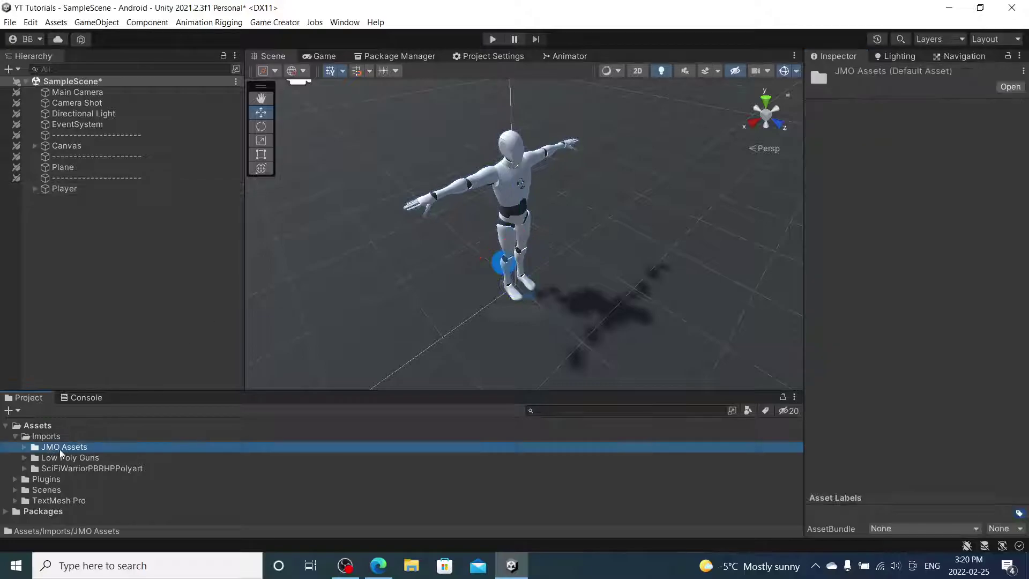
click(79, 458)
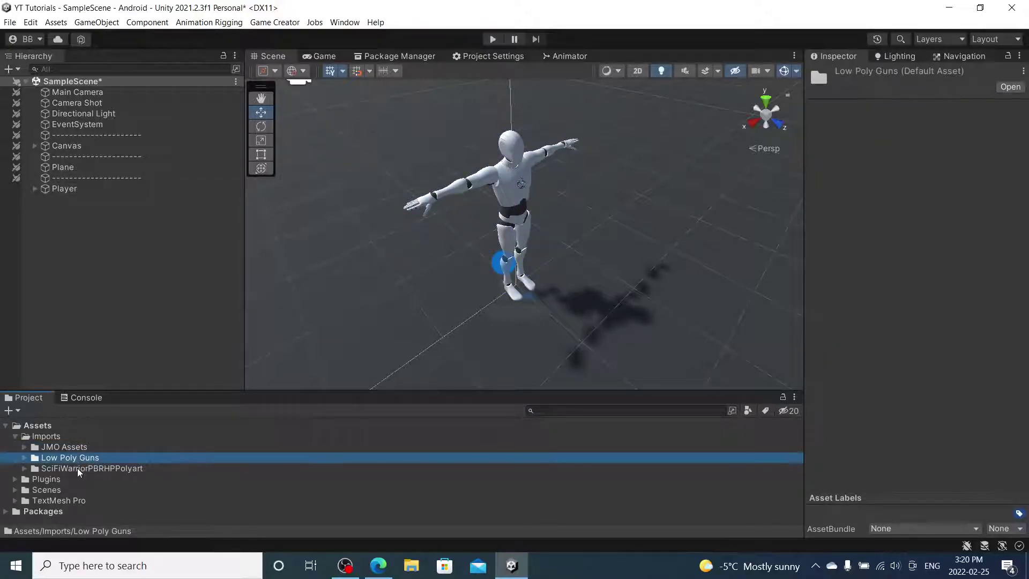
click(78, 469)
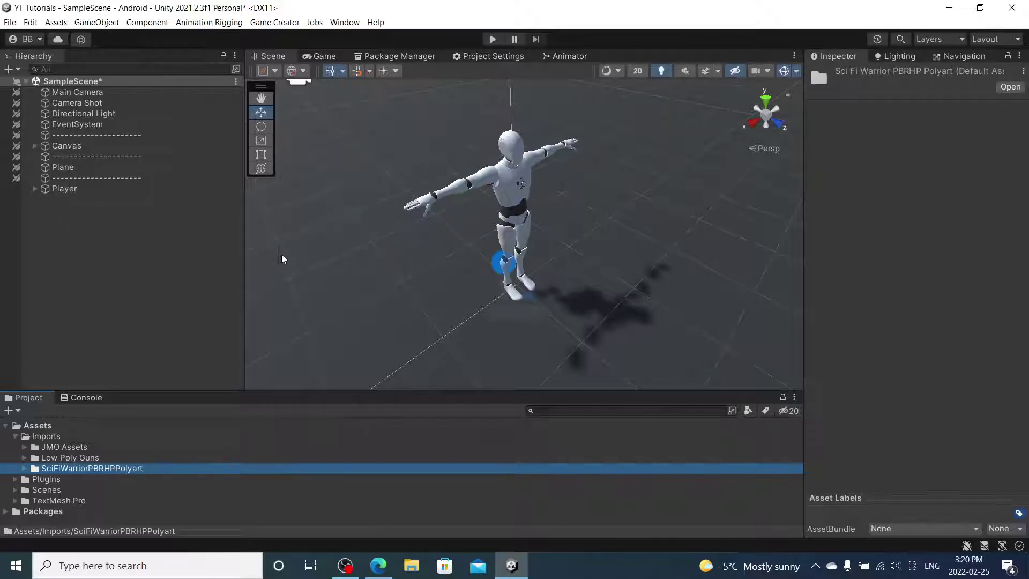
Add the assault4 gun model from Low Poly Guns as a child of the Player's RightHand bone
click(35, 189)
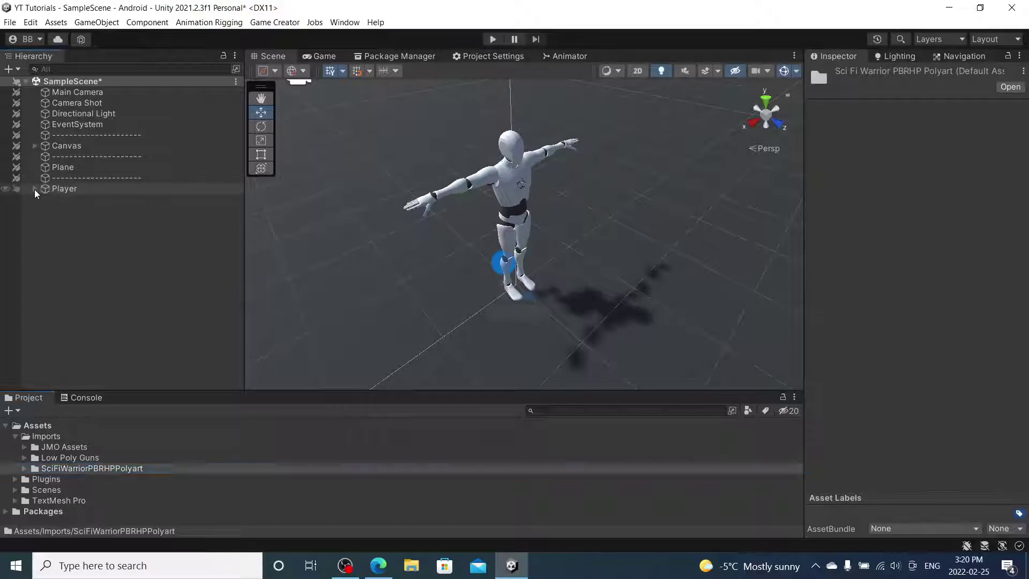
scroll(87, 195, down, 1)
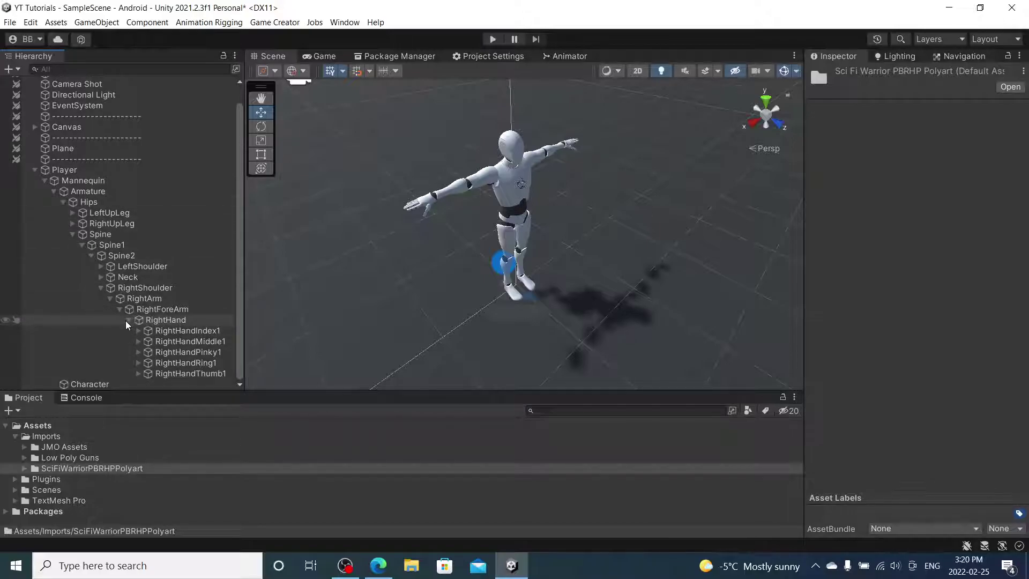
click(24, 458)
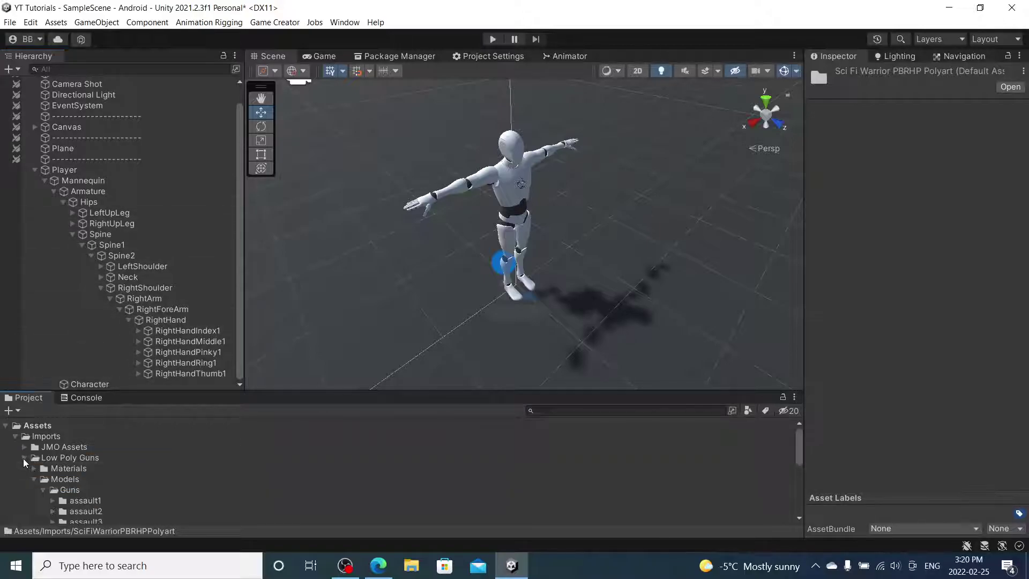
scroll(98, 476, down, 5)
scroll(97, 469, up, 3)
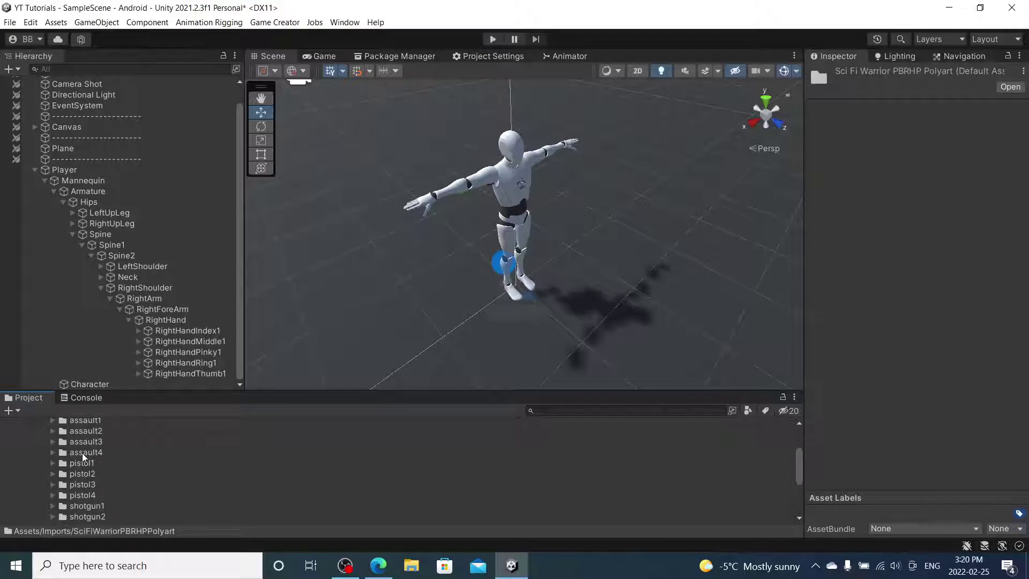
click(52, 453)
drag(96, 463, 162, 320)
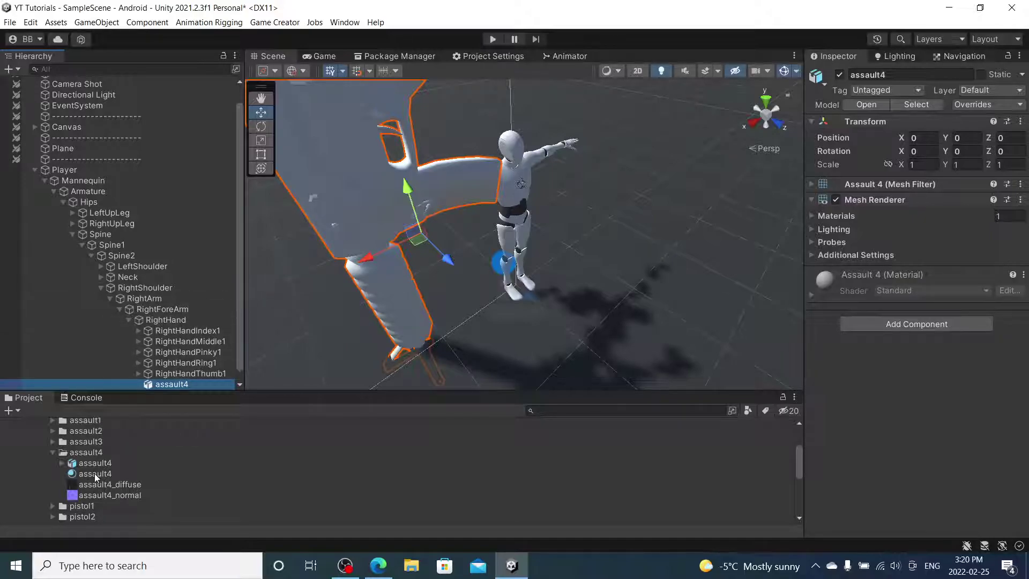
Apply the assault4 material to the gun in the right hand and unpack its prefab completely
drag(93, 473, 188, 372)
right_click(188, 372)
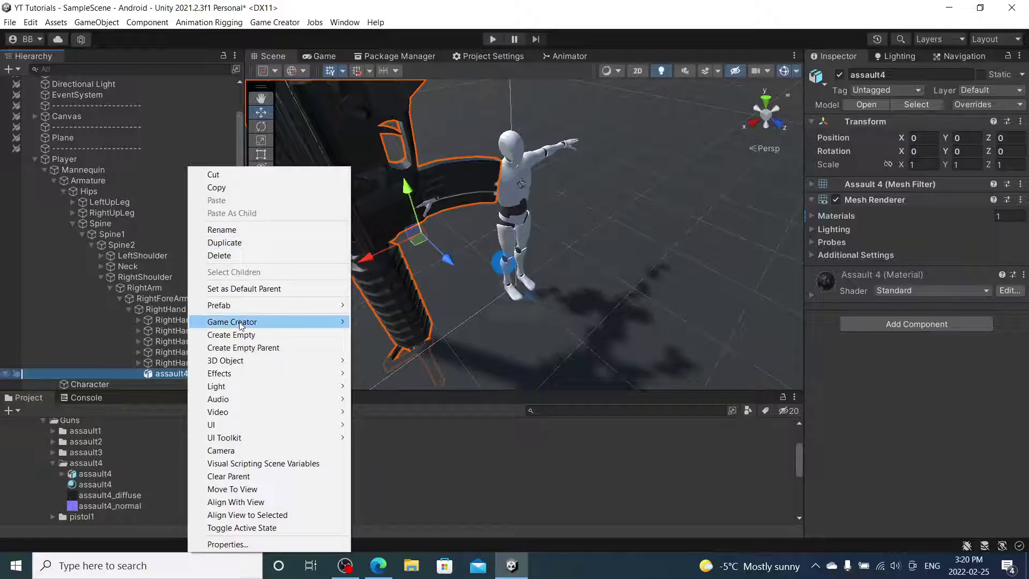
mouse_move(273, 305)
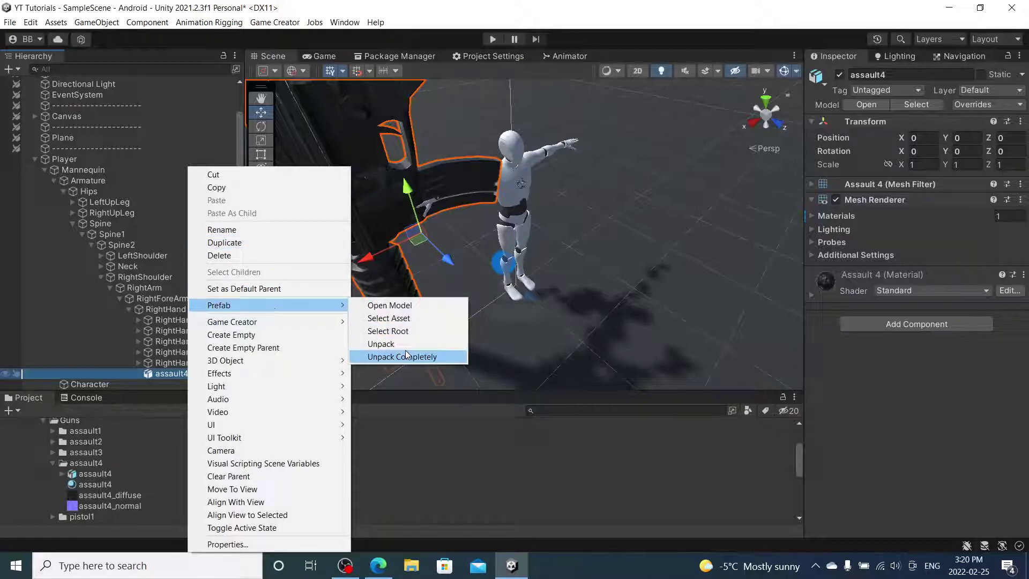
click(406, 357)
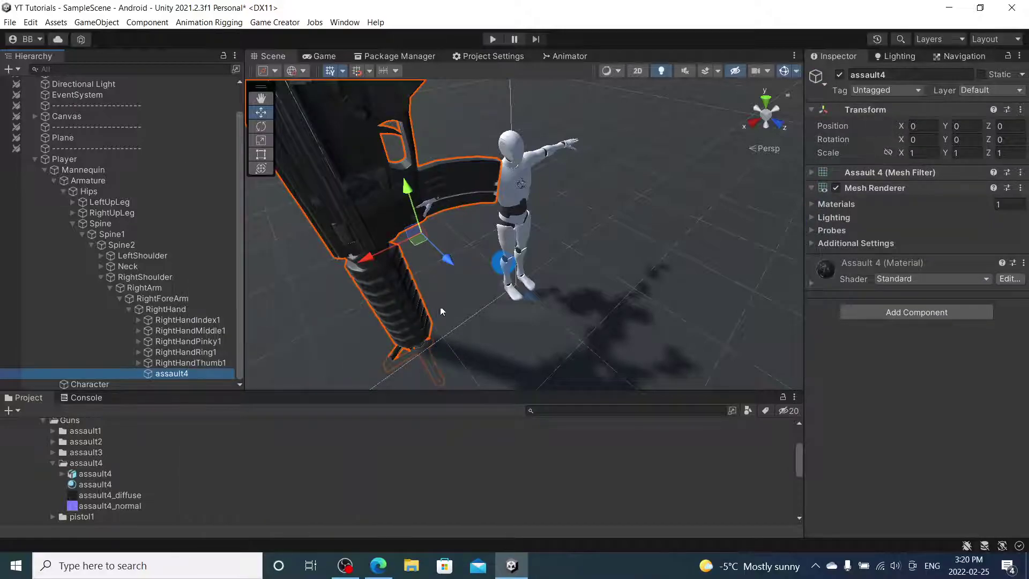
Rotate the assault4 gun to about -83.29, -96.90, 194.57 and set its scale to 0.25 on all axes
key(e)
alt+drag(445, 297, 569, 204)
click(862, 150)
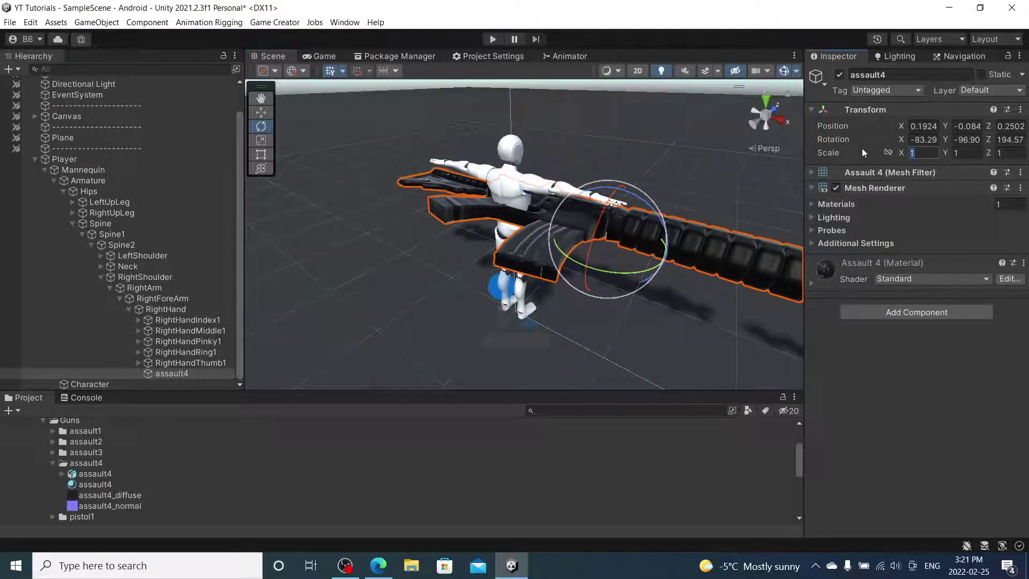
text(0.25)
click(965, 153)
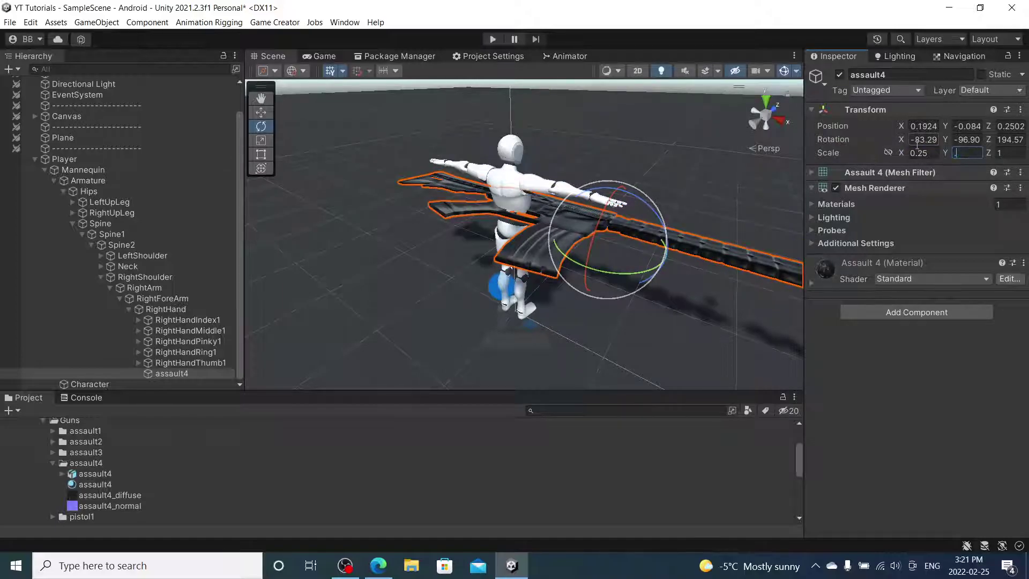
text(0.25)
key(Tab)
text(0.25)
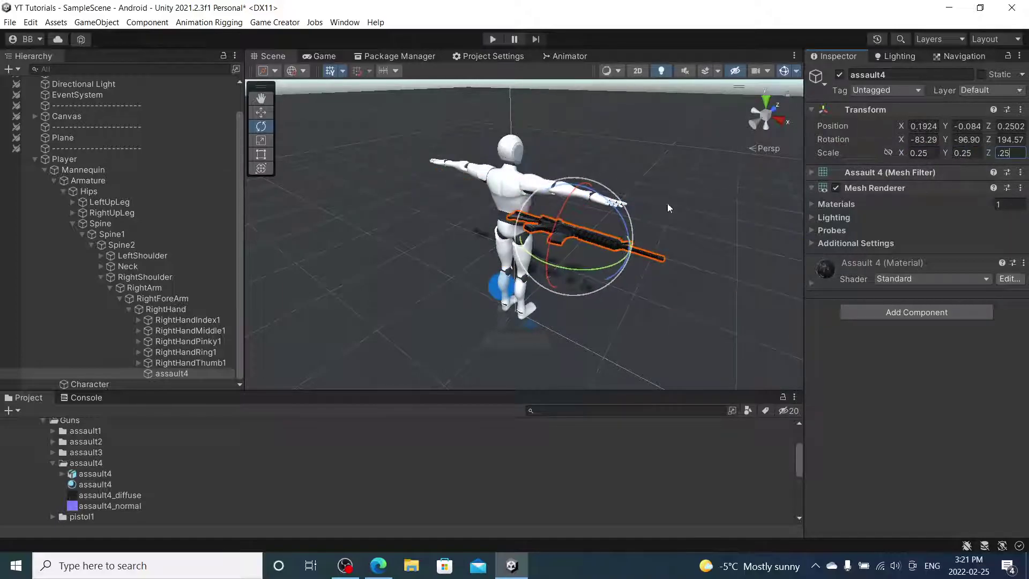
Move the scaled assault4 gun into the mannequin's right hand, at about position -0.016, 0.273, 0.013
click(188, 374)
key(w)
drag(580, 200, 539, 220)
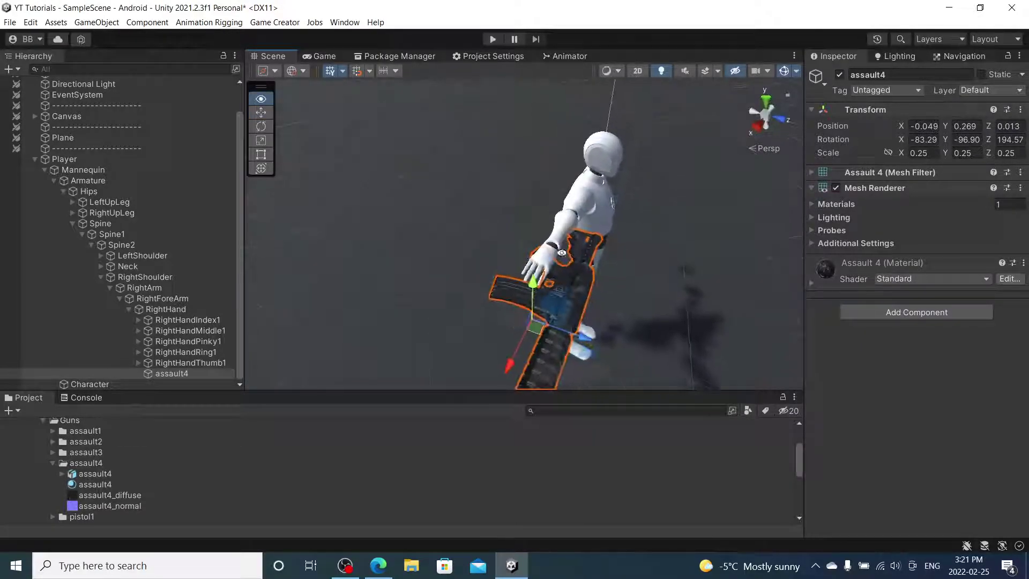
click(633, 318)
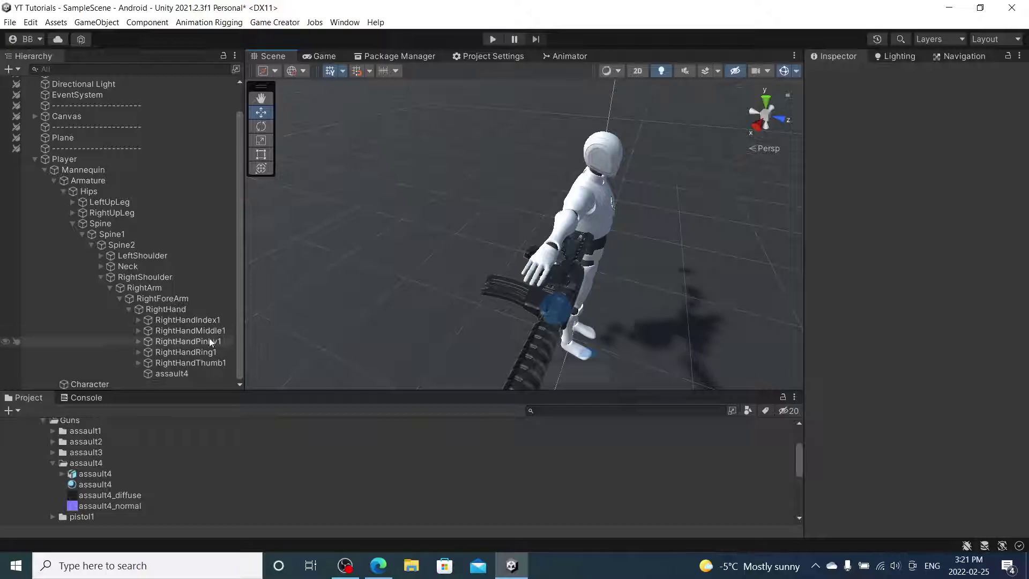
click(175, 372)
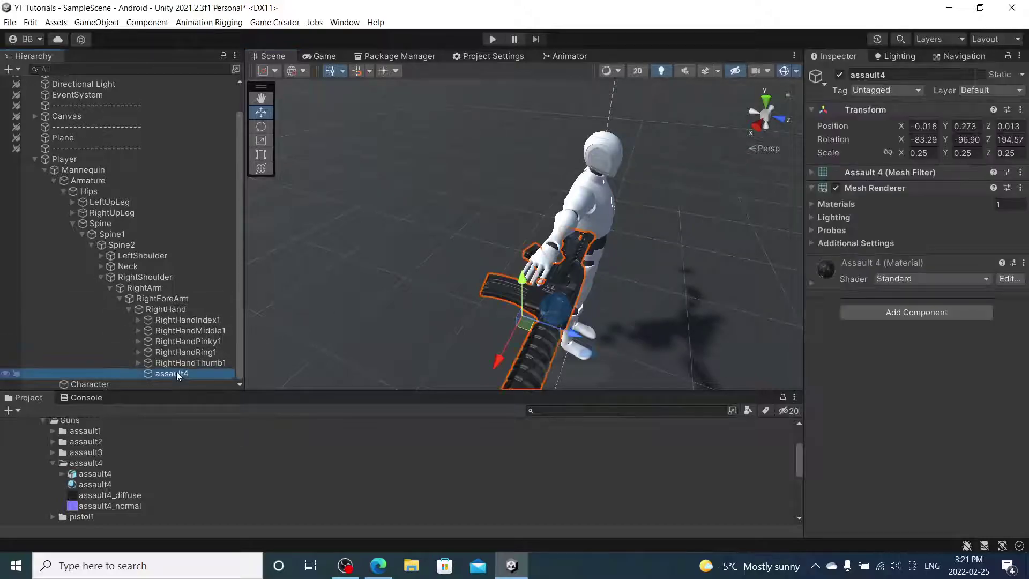
alt+drag(377, 256, 483, 219)
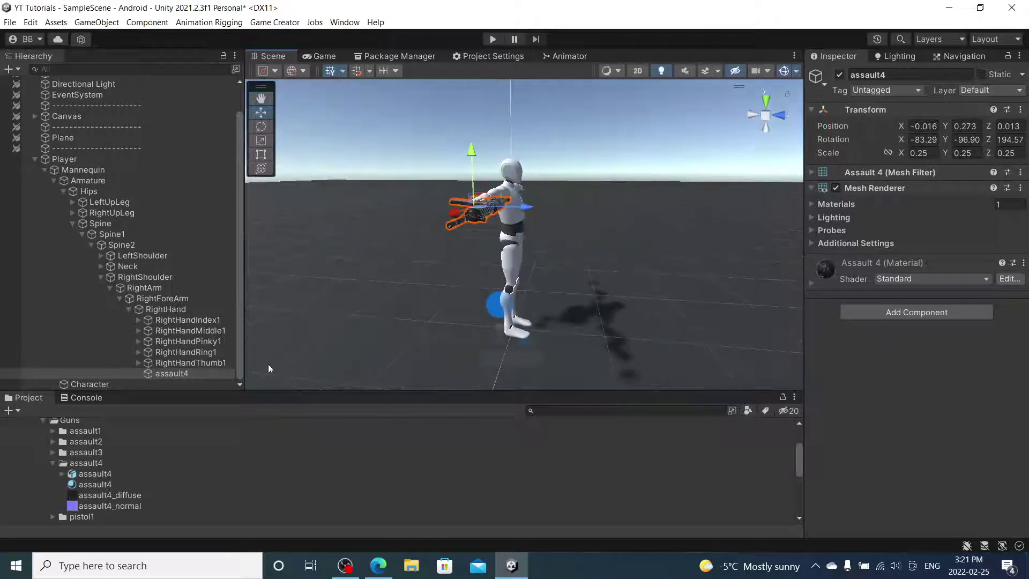
Create an empty child object named Shooting under assault4
right_click(179, 374)
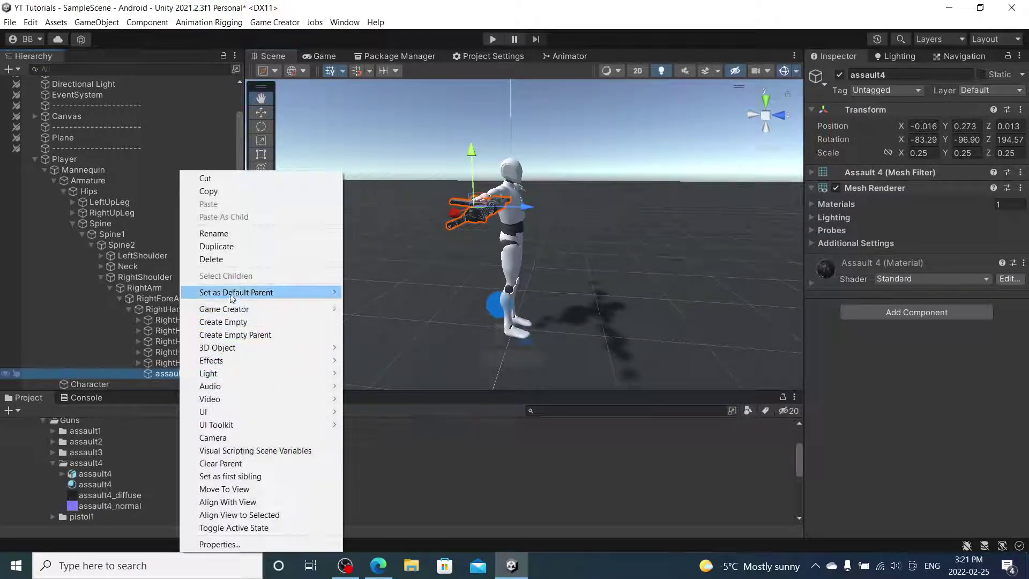
click(228, 322)
text(Shooting)
key(Return)
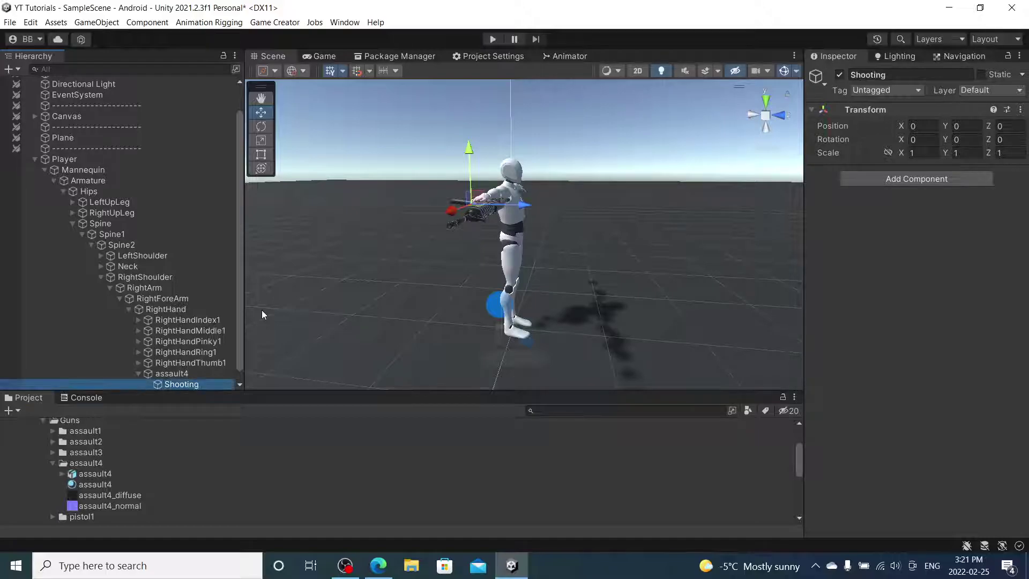
Create an empty child object named Start under Shooting
scroll(198, 366, down, 1)
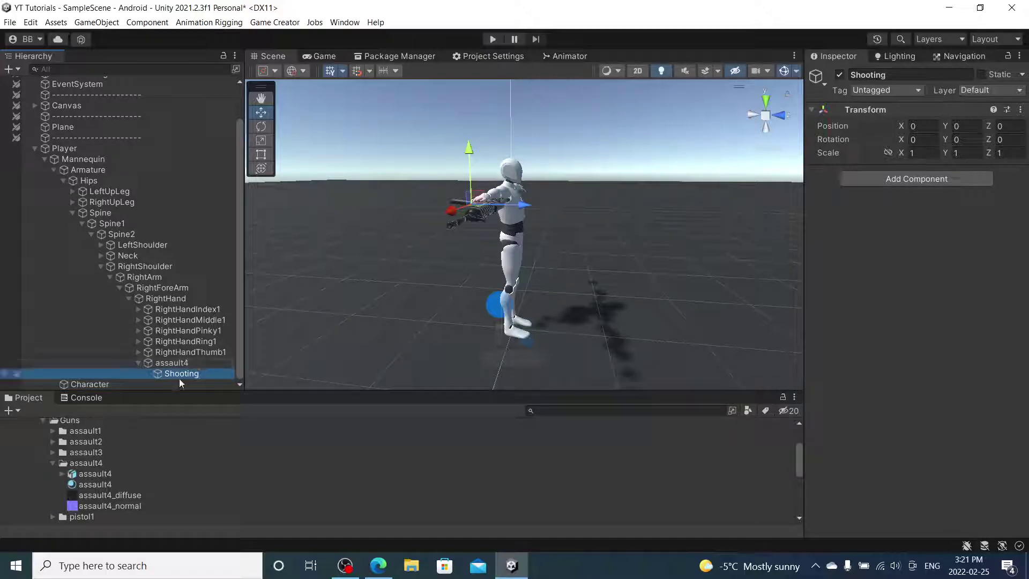
right_click(178, 375)
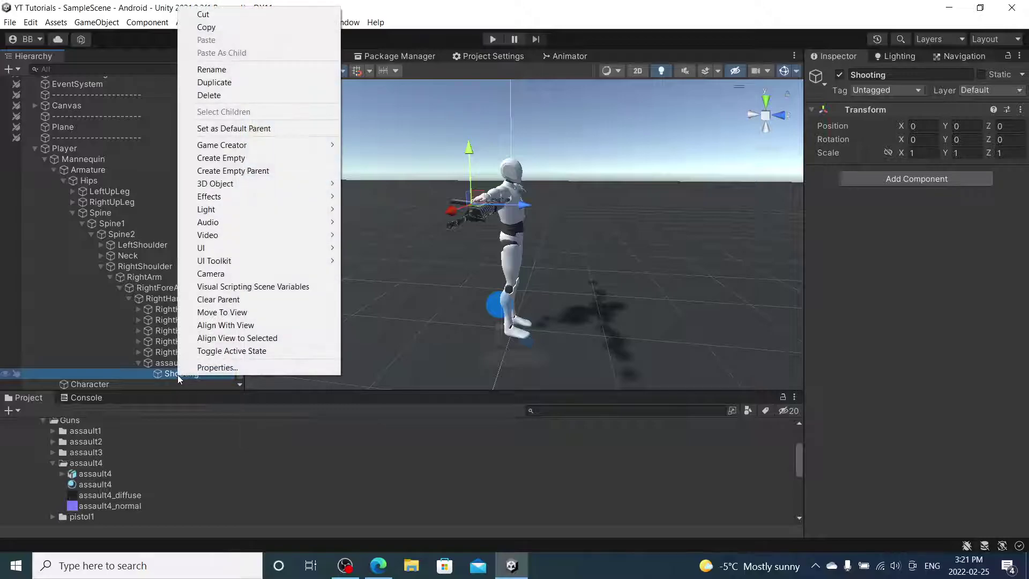
click(243, 160)
text(Start)
key(Return)
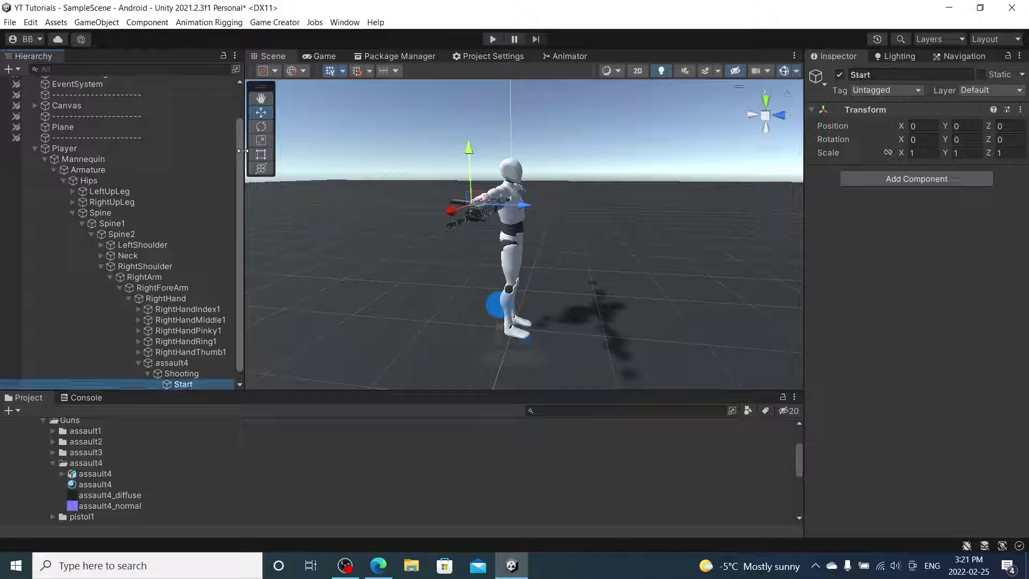
key(ctrl+d)
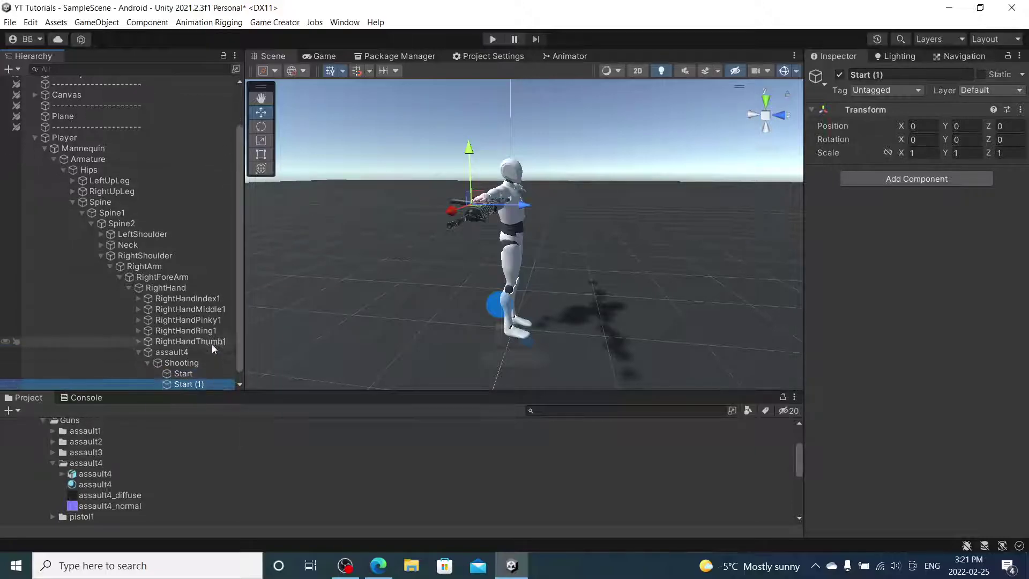
click(911, 74)
text(F)
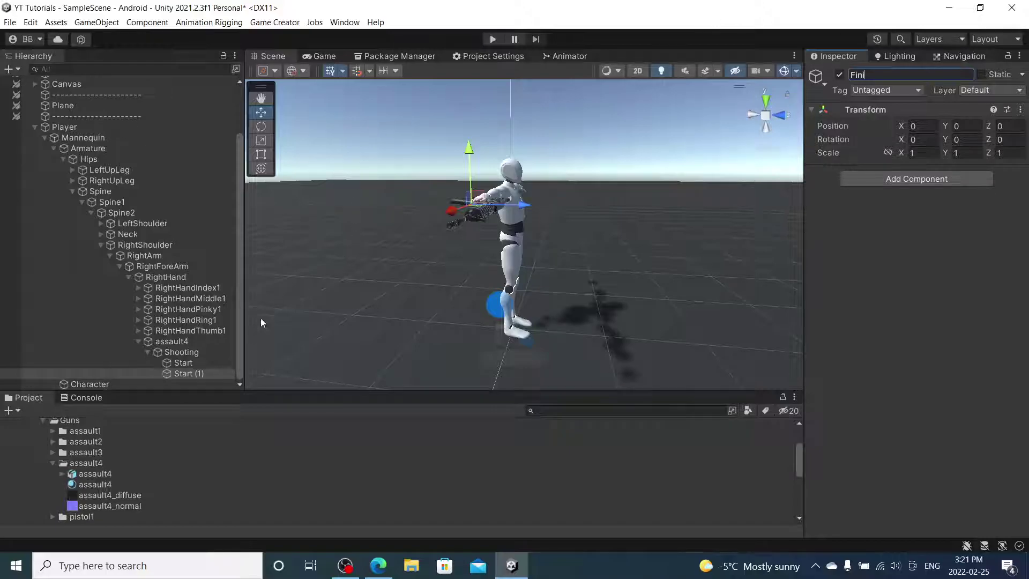
text(ini)
click(204, 374)
key(Delete)
Add a Marker component to the Start object
click(200, 373)
click(901, 179)
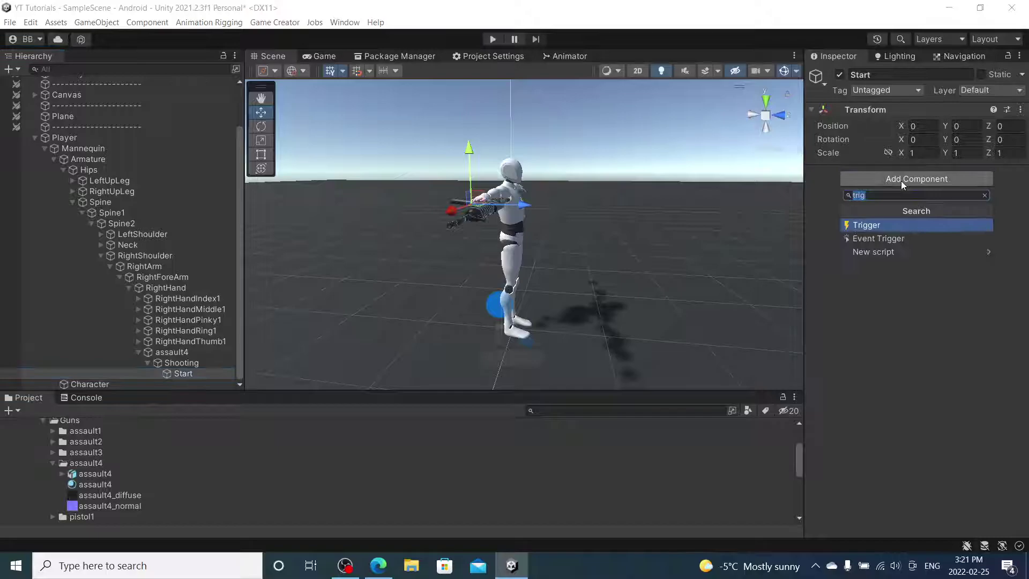
text(m)
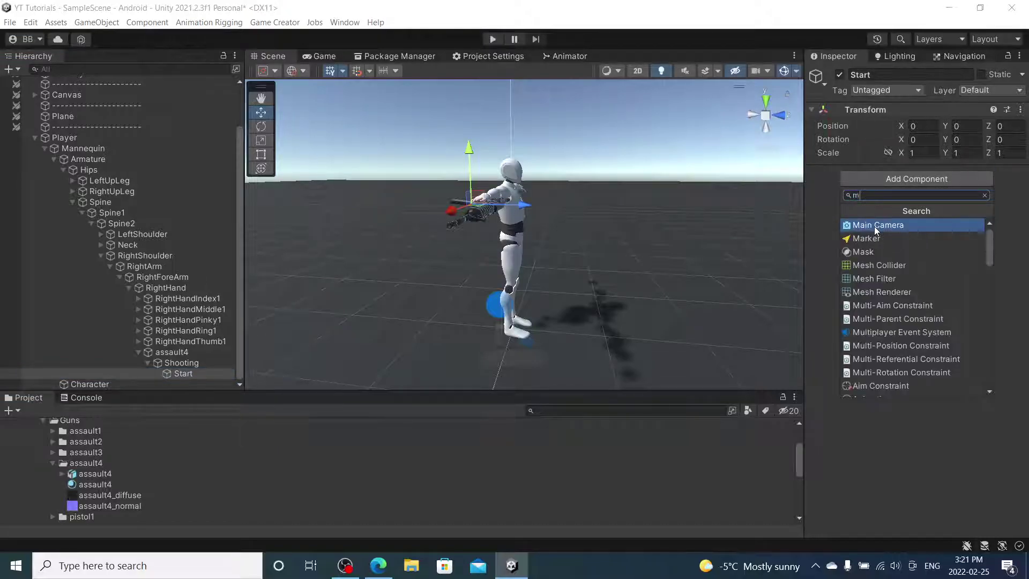
text(a)
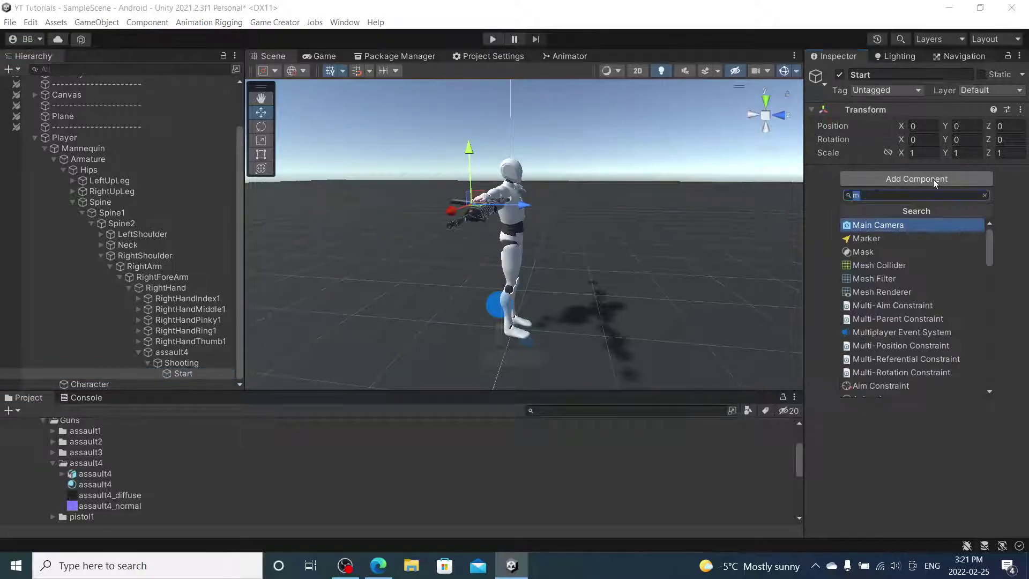
text(rk)
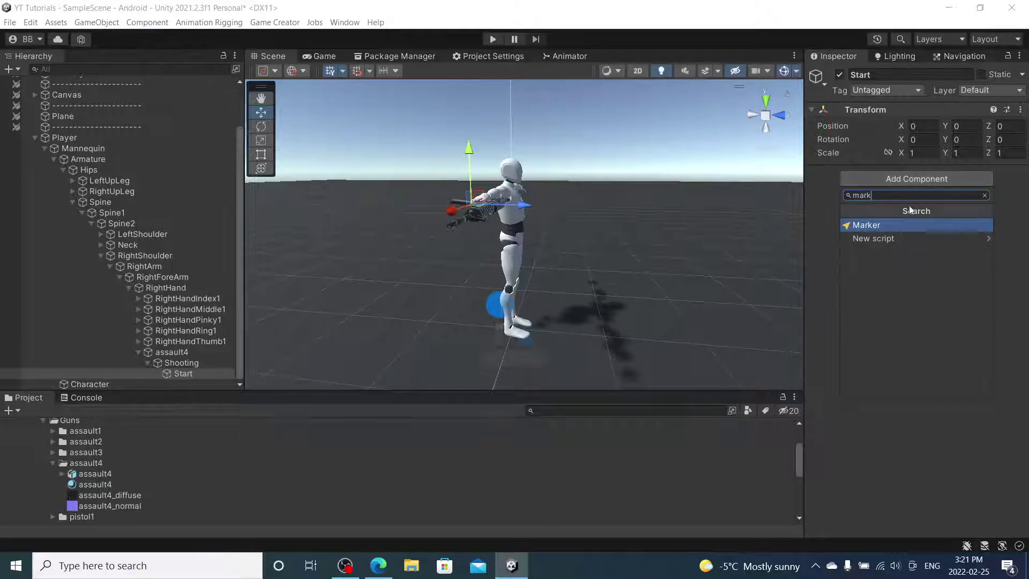
click(900, 228)
Move the Start marker to the gun's muzzle, at about position 0.062, 0.493, 2.231
right_drag(553, 210, 587, 275)
drag(448, 198, 515, 317)
click(569, 314)
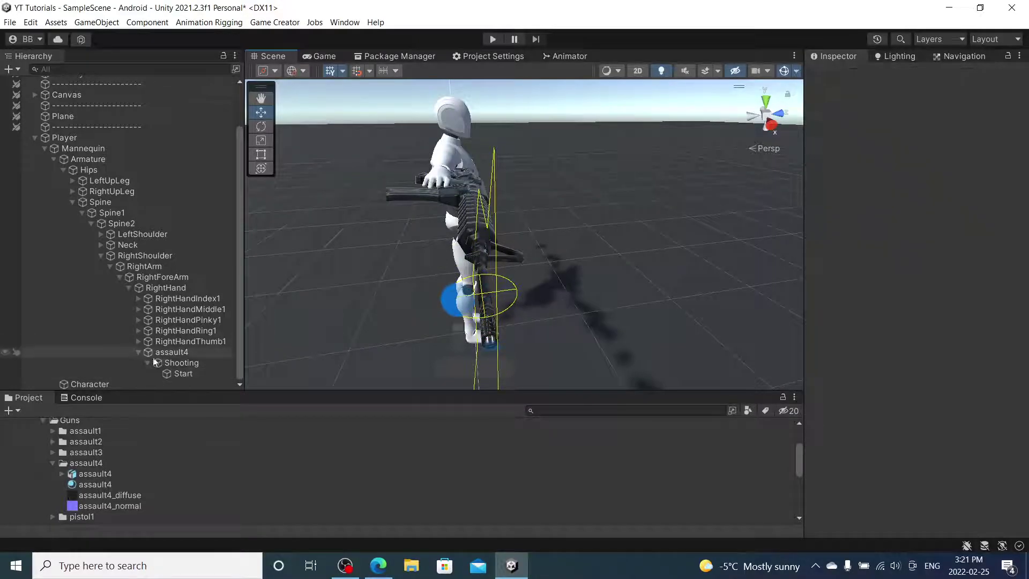
click(183, 373)
click(182, 352)
mouse_move(548, 348)
right_down()
mouse_move(542, 287)
mouse_move(565, 269)
mouse_move(558, 263)
right_up()
click(204, 375)
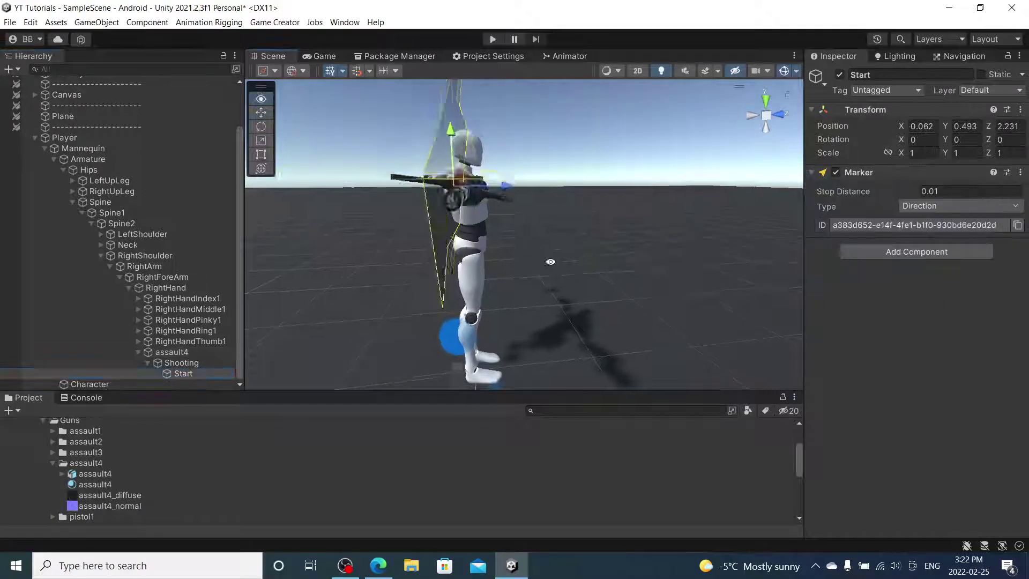
Level the assault4 gun by rotating it to about -83.31, -95.33, 178.01
click(211, 352)
key(e)
drag(471, 138, 460, 118)
mouse_move(559, 172)
alt+mouse_down()
mouse_move(583, 170)
mouse_move(563, 175)
alt+mouse_up()
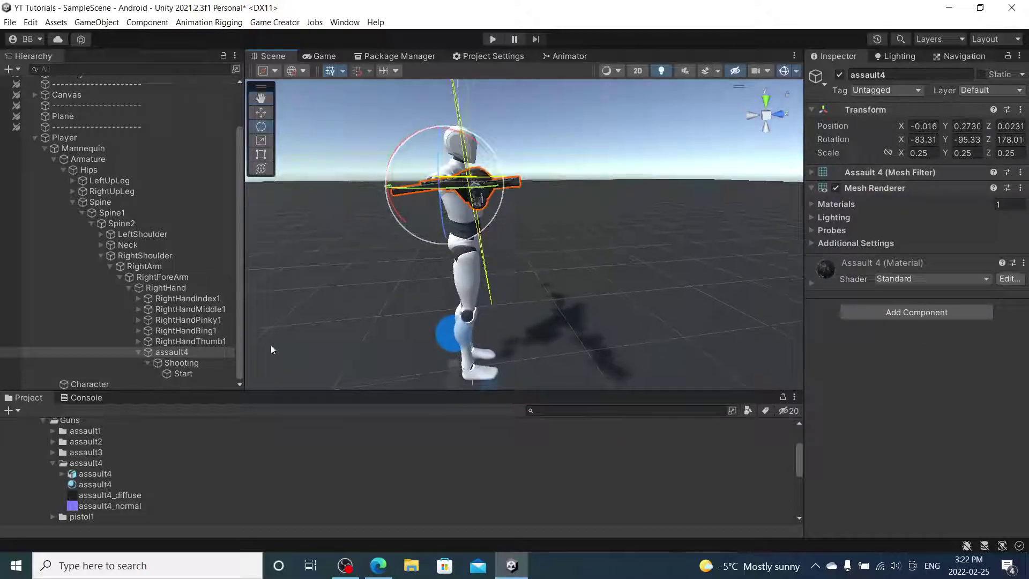
Try rotating the Start marker at the muzzle, and reset its rotation to 0 on all axes
click(191, 373)
drag(500, 143, 548, 171)
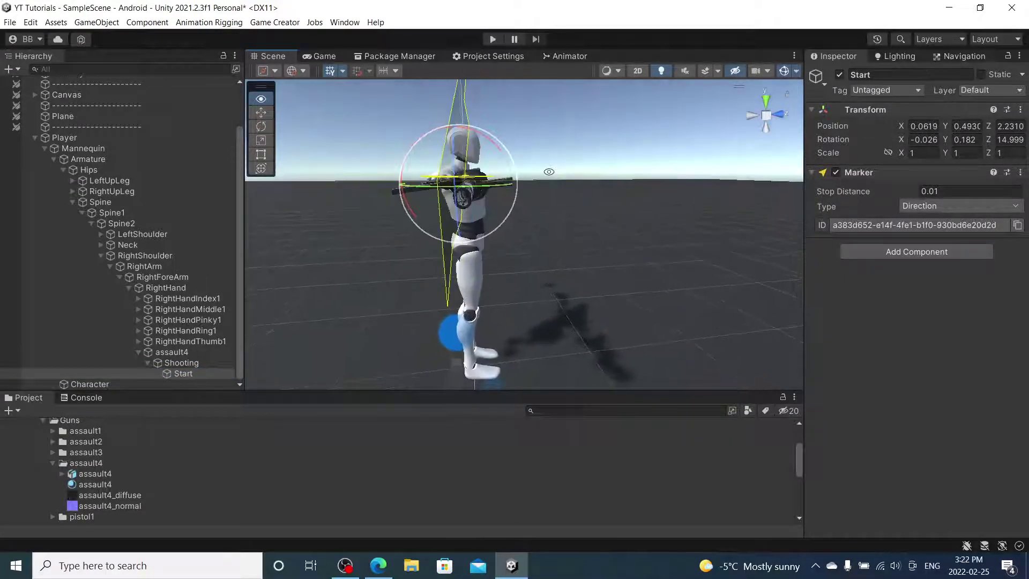
click(923, 140)
text(0)
click(1013, 140)
text(0)
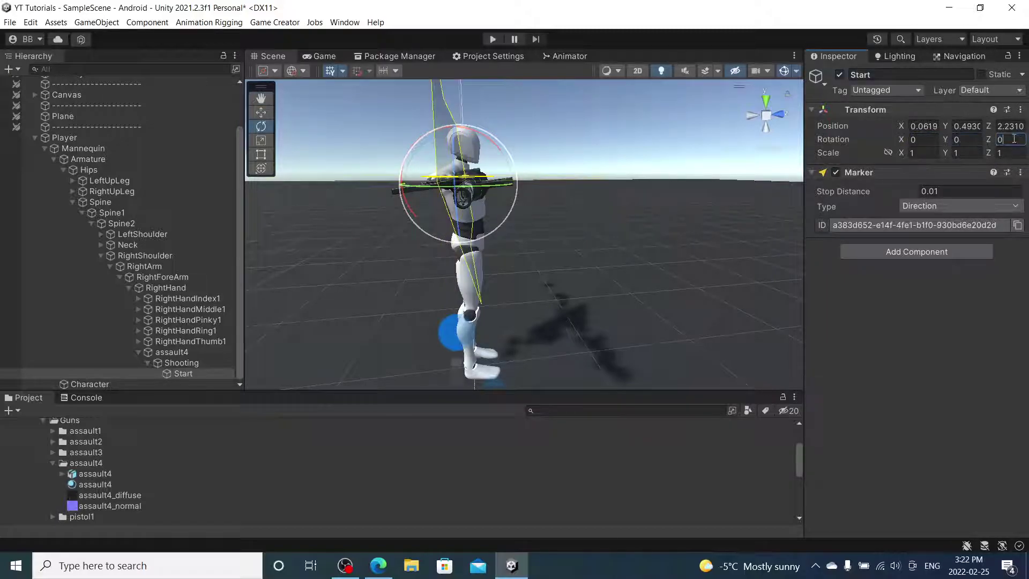
Try setting the assault4 gun's rotation to 0 on all axes
alt+drag(454, 192, 581, 188)
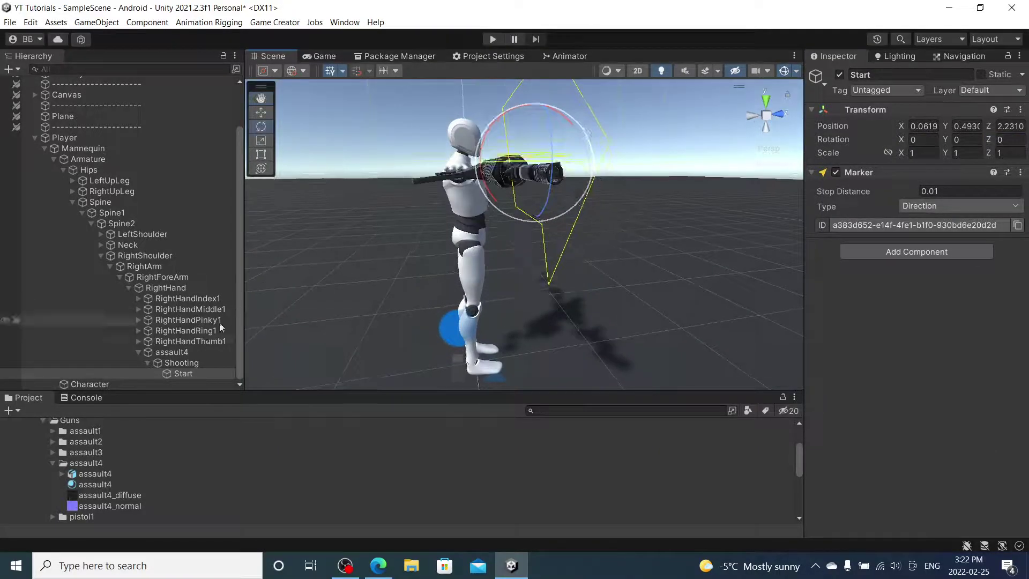
click(194, 363)
click(177, 352)
click(933, 139)
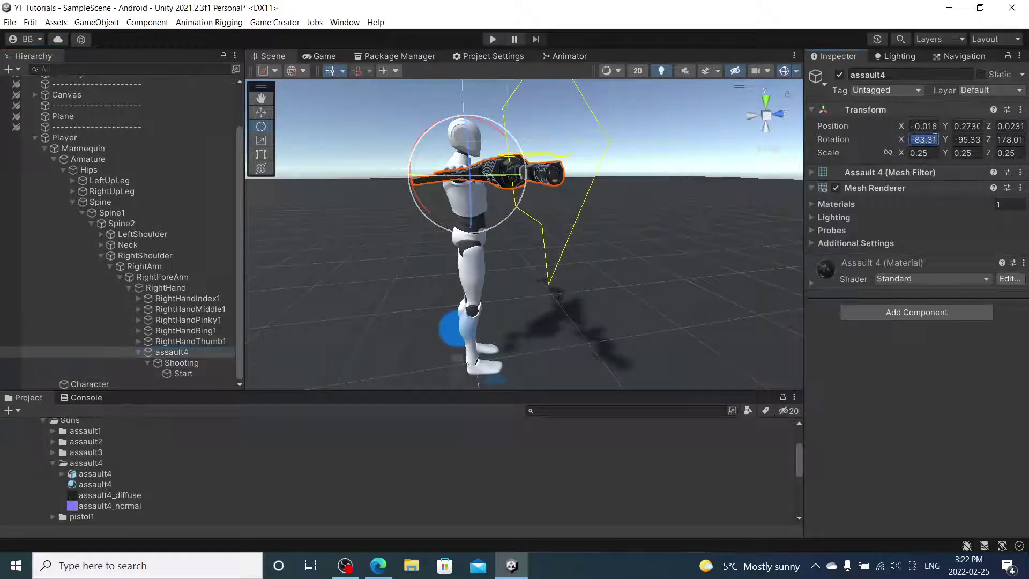
text(0)
key(Tab)
text(0)
key(Tab)
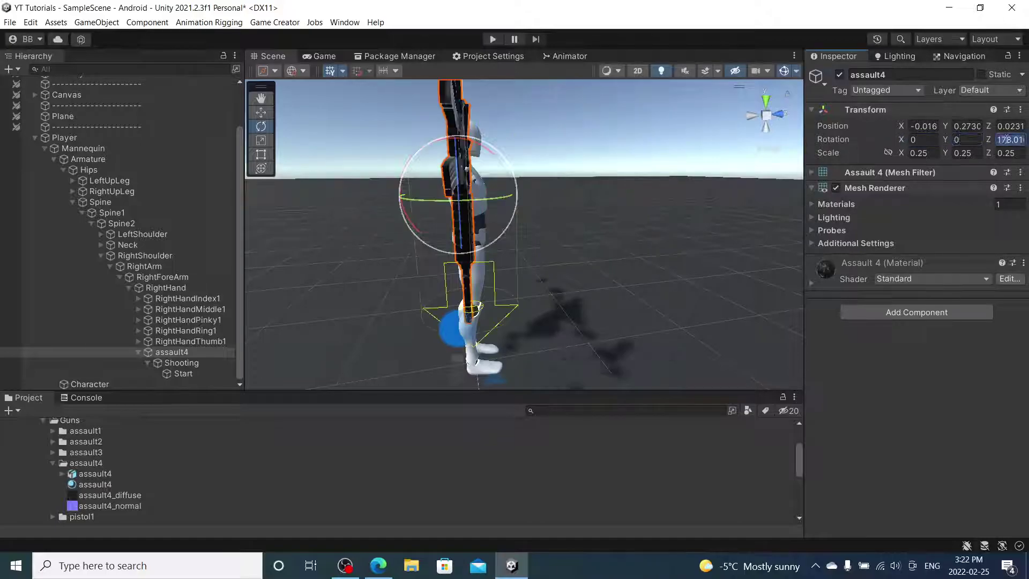
text(0)
Realign the assault4 gun in the right hand at about position 0.027, 0.29, 0.016 and rotation -83.31, -96.16, 186.68
alt+drag(560, 225, 409, 84)
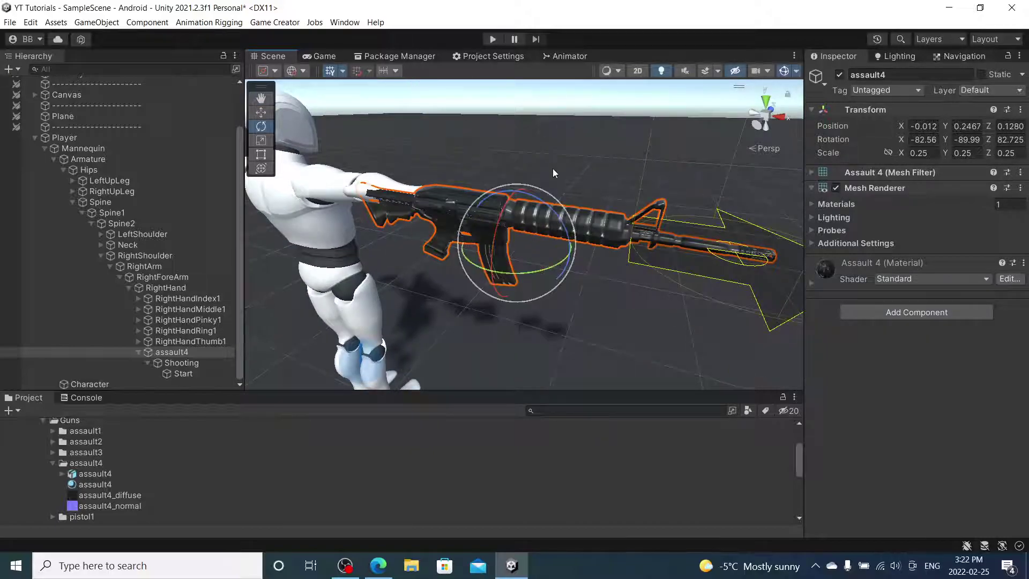
drag(504, 224, 451, 137)
key(ctrl+z)
alt+drag(450, 137, 738, 299)
drag(571, 275, 545, 192)
drag(567, 238, 429, 247)
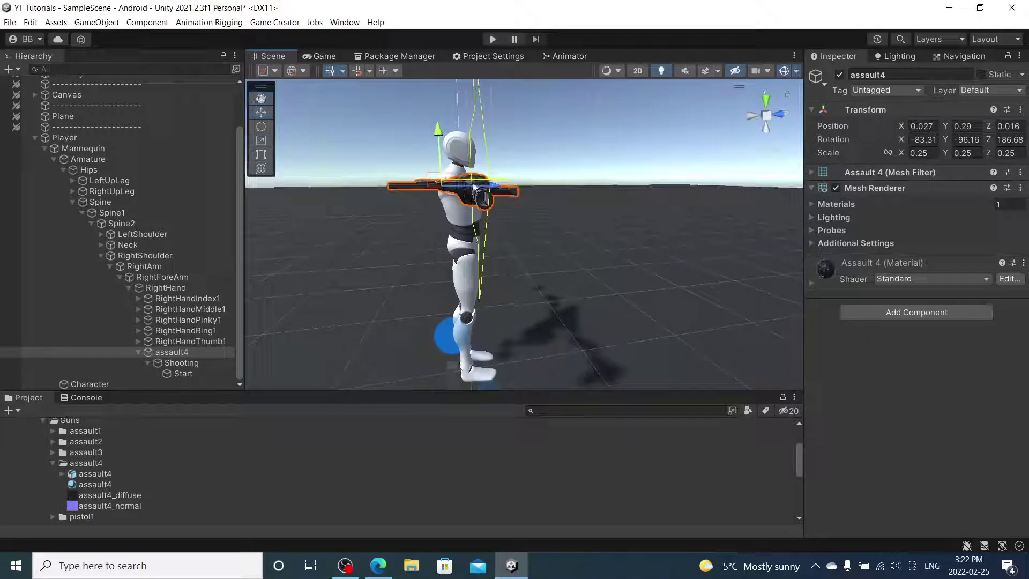
Realign the Start marker with the gun's muzzle, at about position -0.025, 0.528, 2.231
click(209, 375)
alt+drag(329, 315, 507, 179)
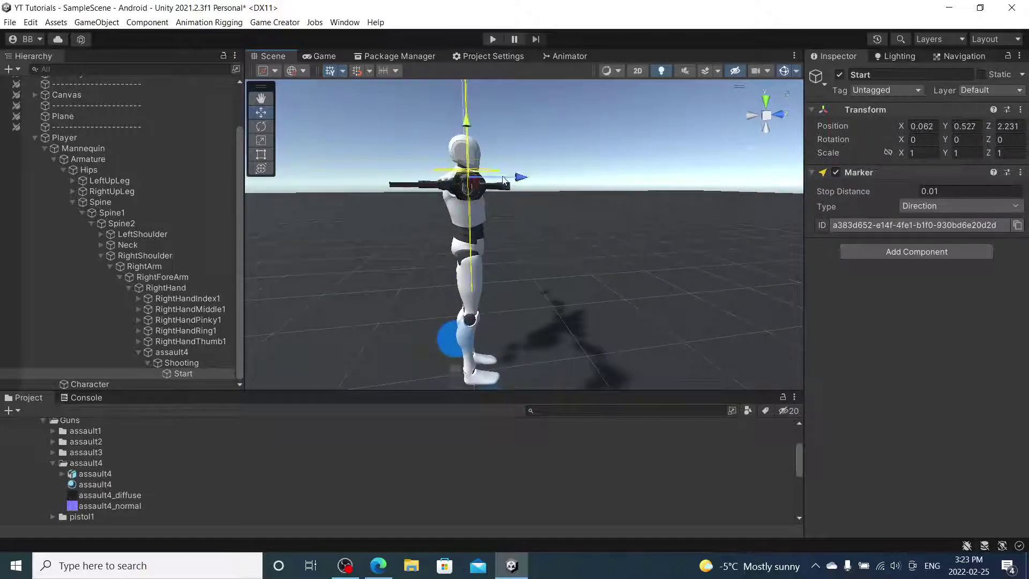
mouse_move(470, 135)
mouse_down()
mouse_move(497, 188)
mouse_move(516, 181)
mouse_move(470, 164)
mouse_up()
scroll(472, 161, down, 4)
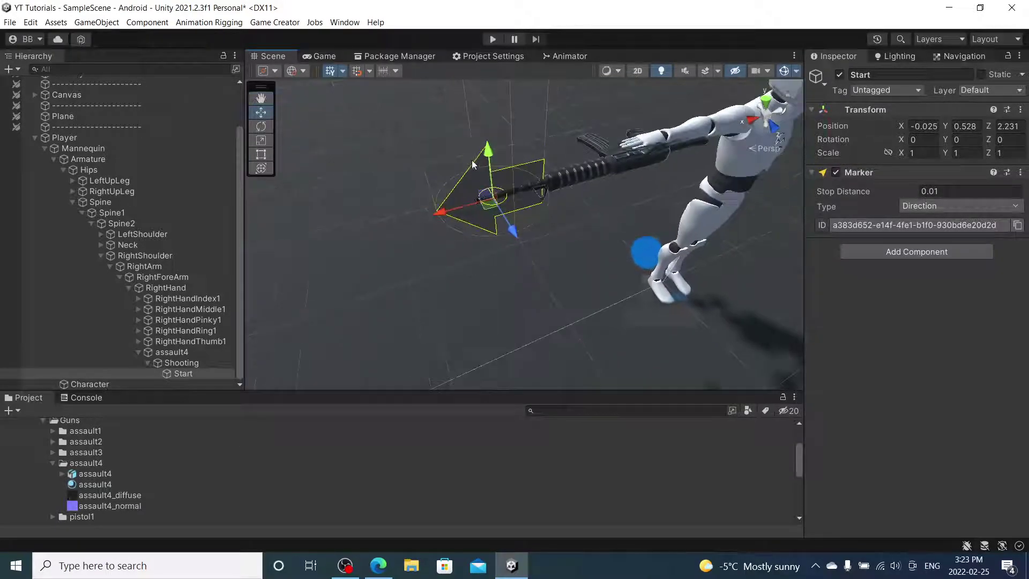
Duplicate the Start marker under Shooting and rename the copy Finish
click(207, 375)
key(ctrl+d)
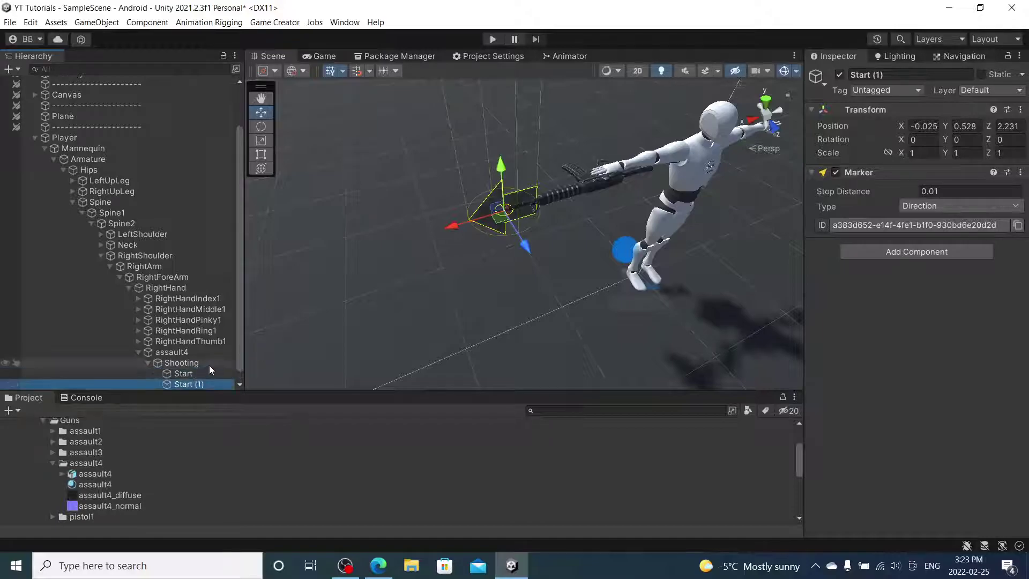
click(911, 74)
text(F)
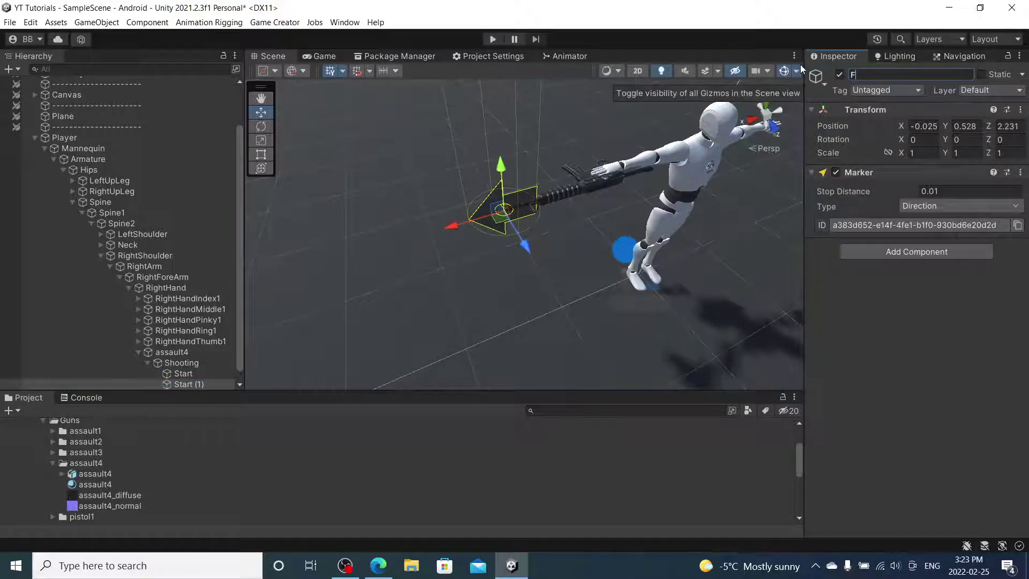
Move the Finish marker away from the muzzle along the gun's firing direction and deselect it
mouse_move(515, 236)
alt+mouse_down()
mouse_move(481, 231)
mouse_move(376, 259)
mouse_move(611, 156)
alt+mouse_up()
scroll(376, 258, down, 10)
mouse_move(508, 260)
mouse_down()
mouse_move(322, 390)
mouse_move(427, 322)
mouse_move(338, 292)
mouse_move(310, 300)
mouse_up()
scroll(506, 245, down, 5)
click(411, 298)
alt+drag(411, 299, 612, 254)
scroll(600, 261, up, 4)
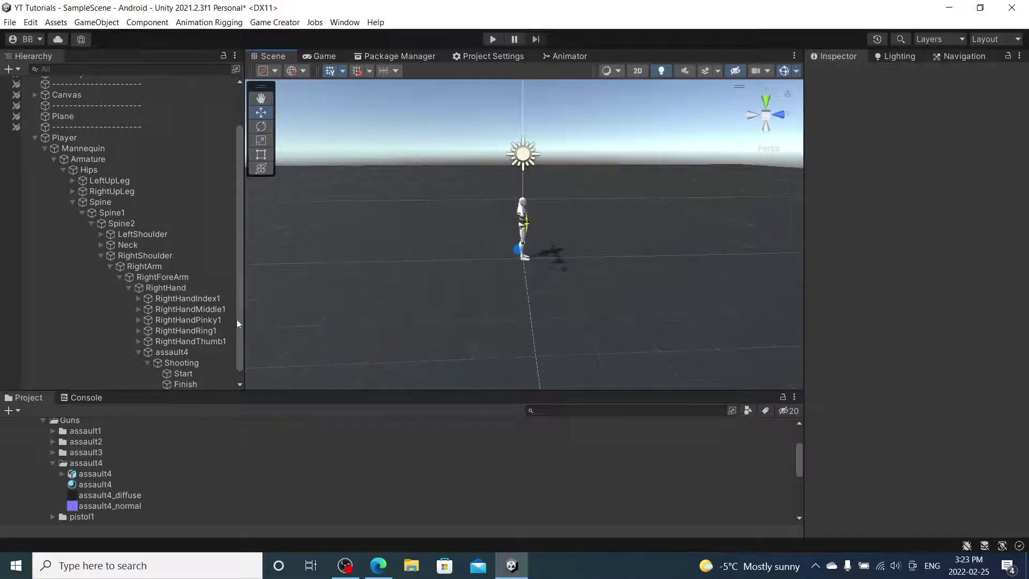
Move assault4 out of RightHand to sit directly under Player, and add a Trigger component to it
scroll(199, 320, down, 1)
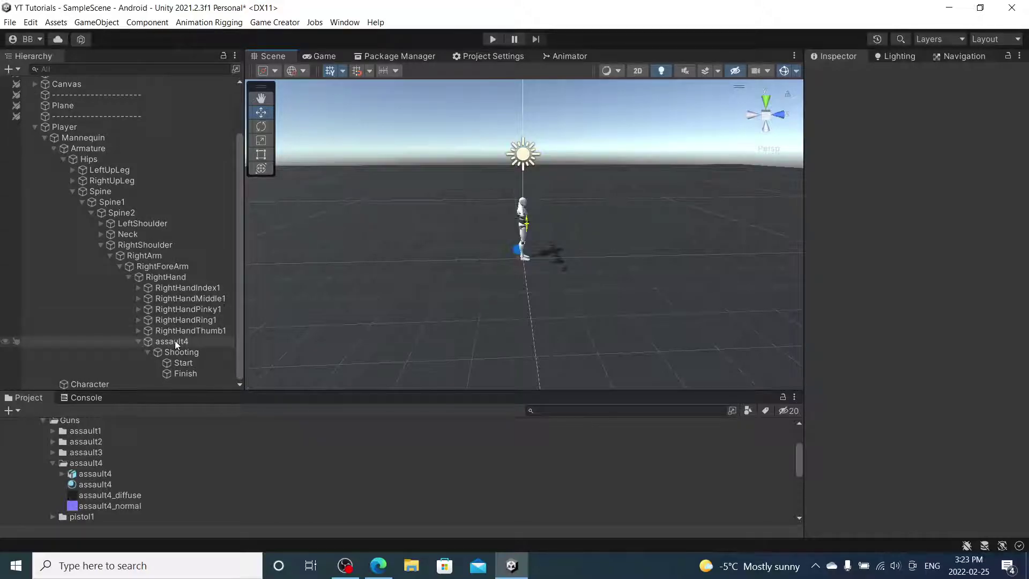
drag(175, 340, 63, 128)
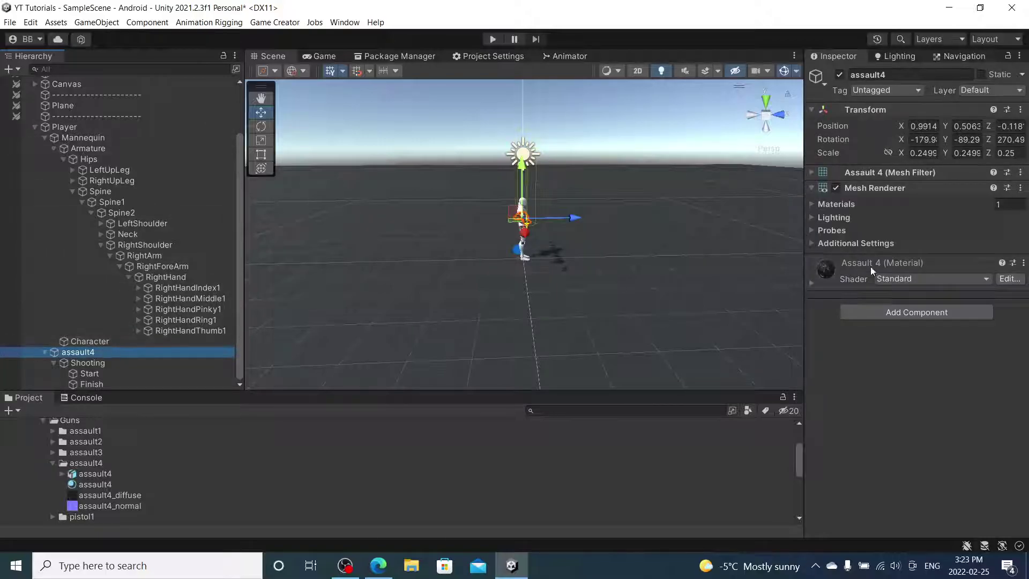
click(927, 308)
text(trig)
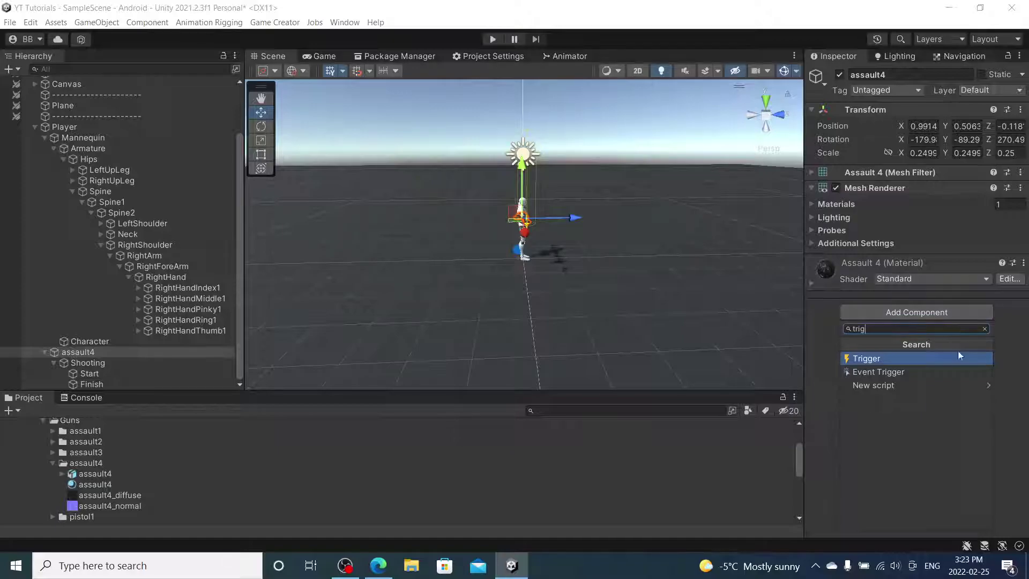
click(958, 356)
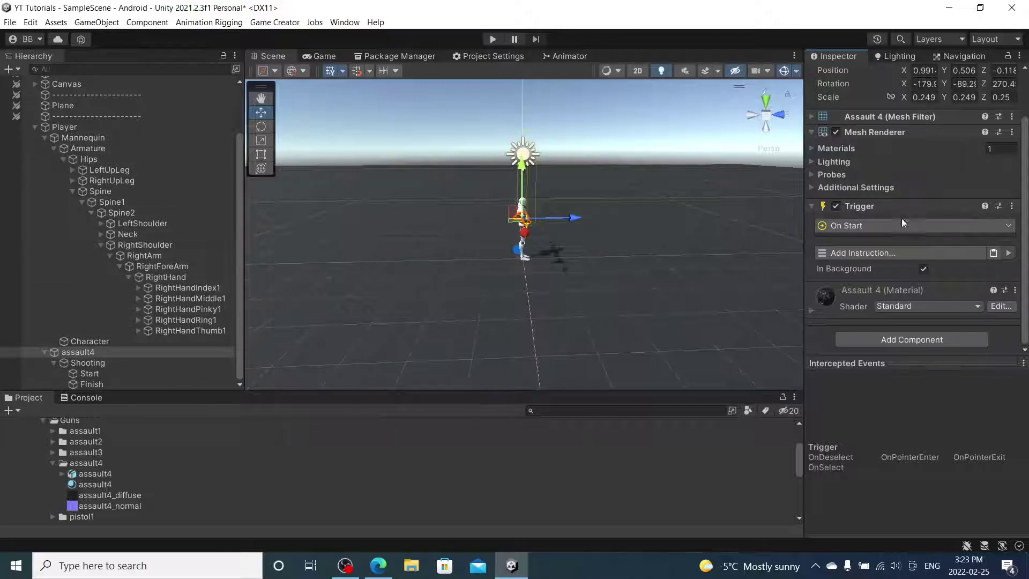
Add a Set Parent instruction to the On Start trigger, with assault4 as the transform and RightHand as the parent
click(854, 256)
text(s)
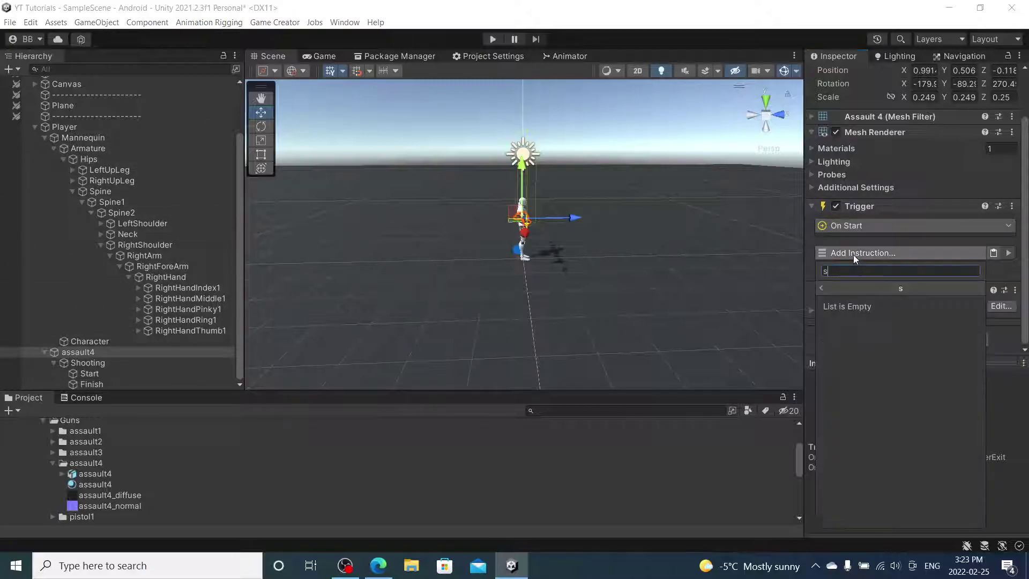
text(et)
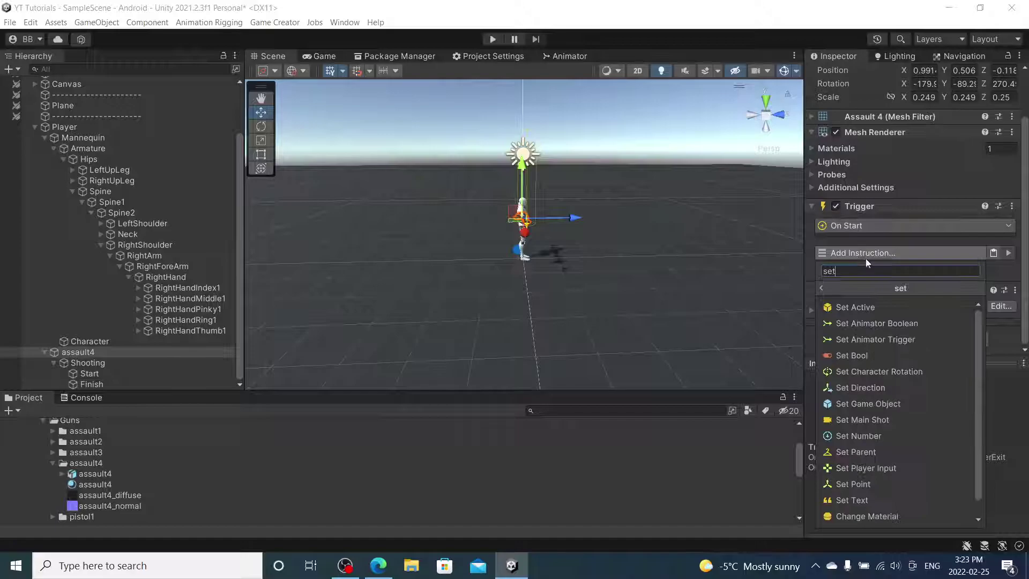
click(860, 452)
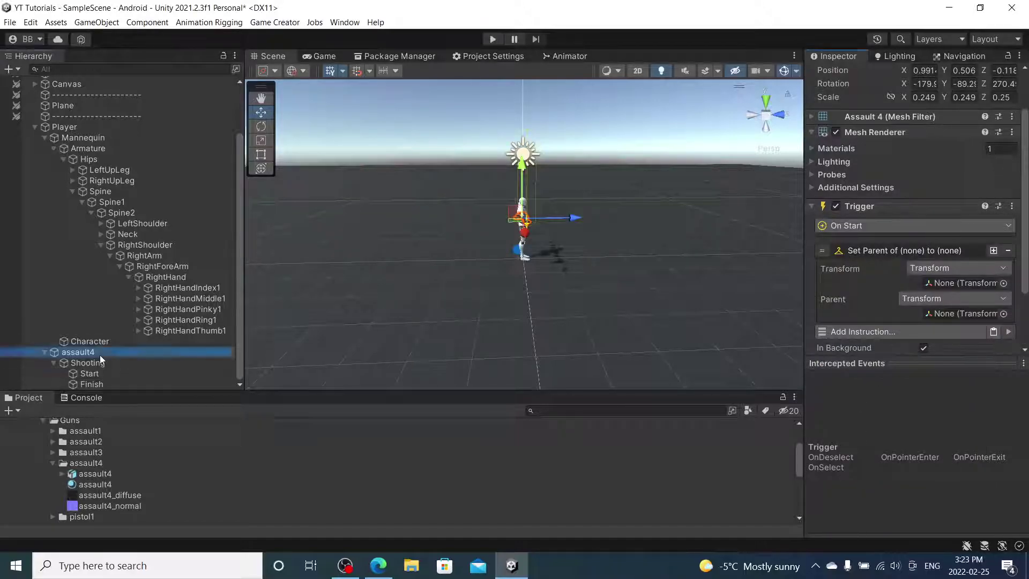
scroll(912, 307, down, 1)
drag(977, 242, 976, 242)
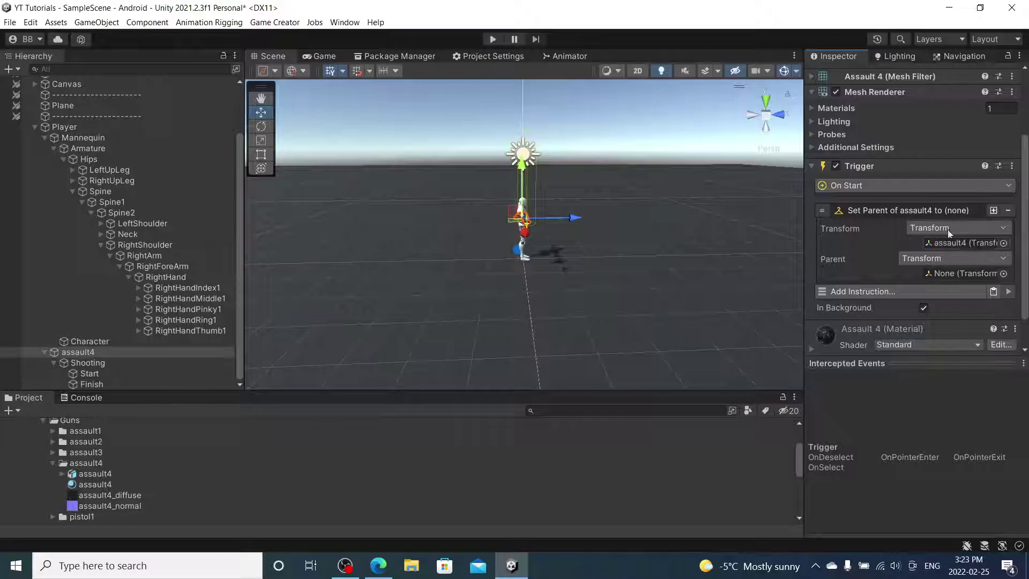
drag(166, 277, 979, 273)
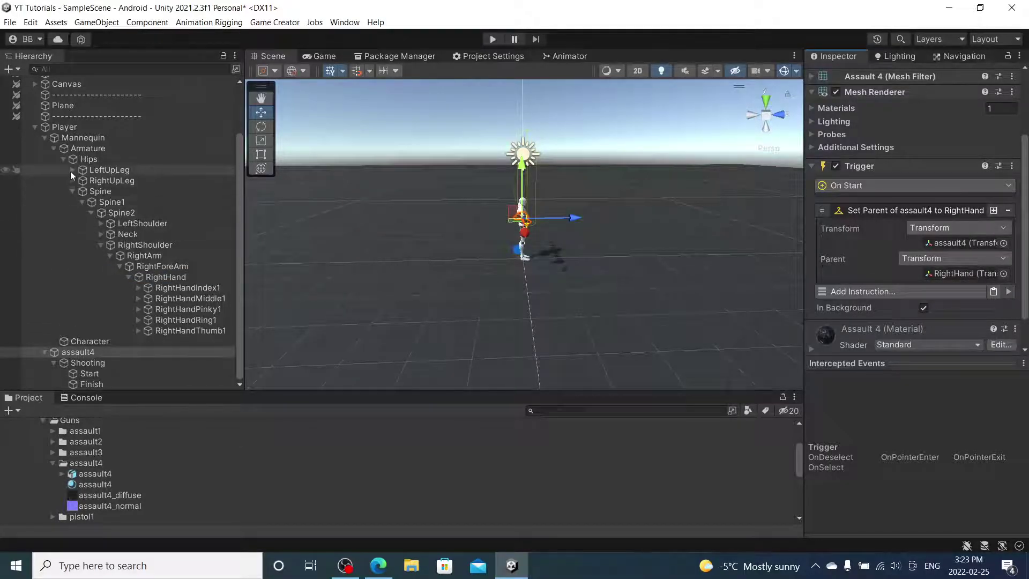
click(44, 140)
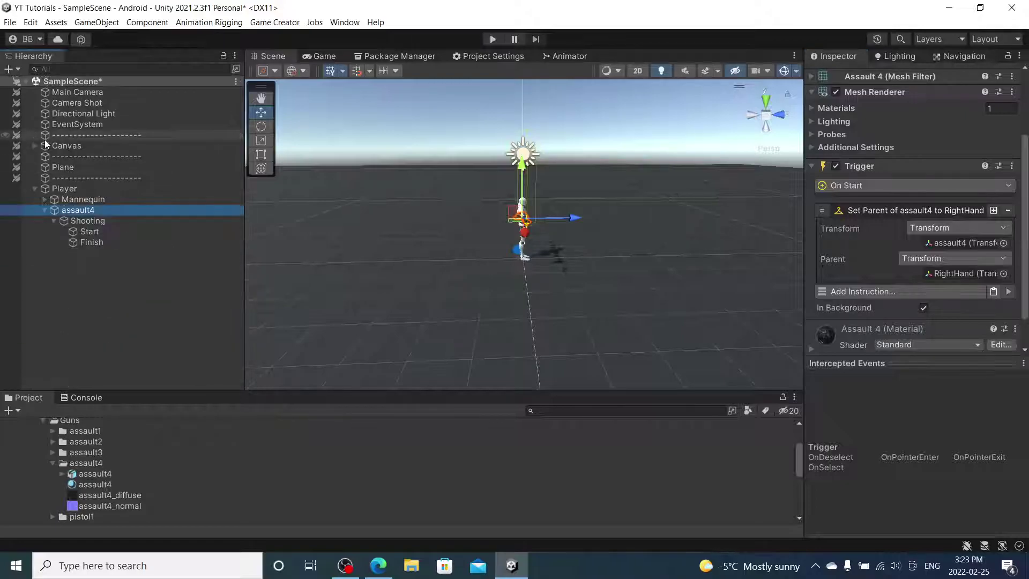
key(f)
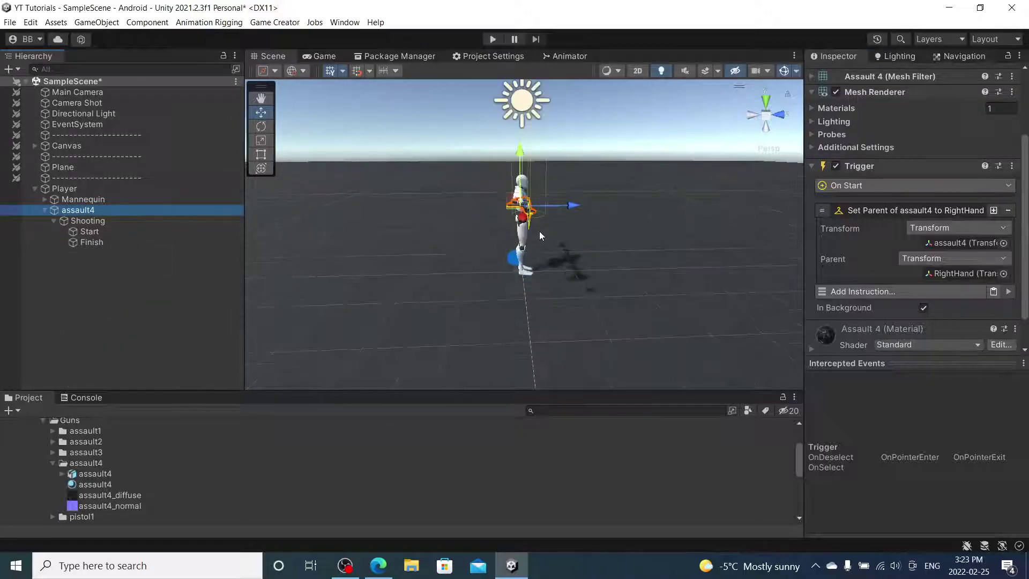
alt+drag(539, 230, 463, 320)
Browse the project assets to the WarFX muzzle flash prefabs in JMO Assets/WarFX/_Effects/MuzzleFlashes/4Planes
click(53, 462)
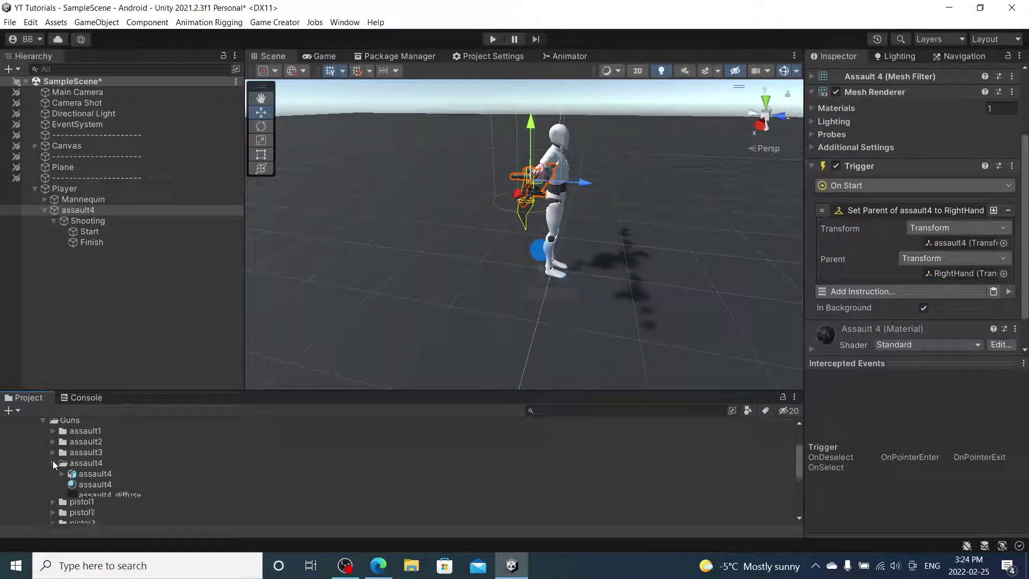
click(43, 421)
scroll(70, 471, up, 3)
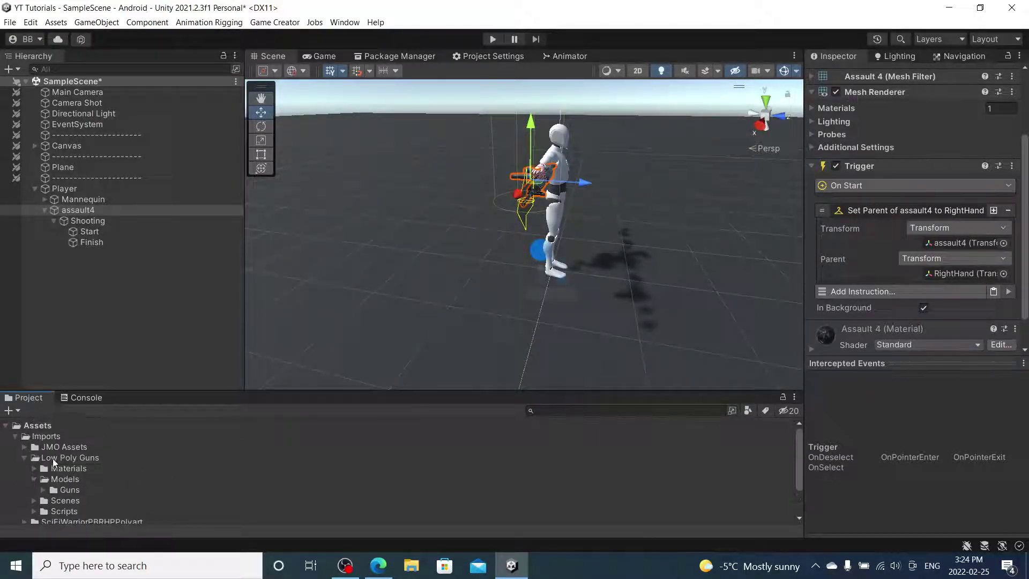
click(24, 459)
click(24, 448)
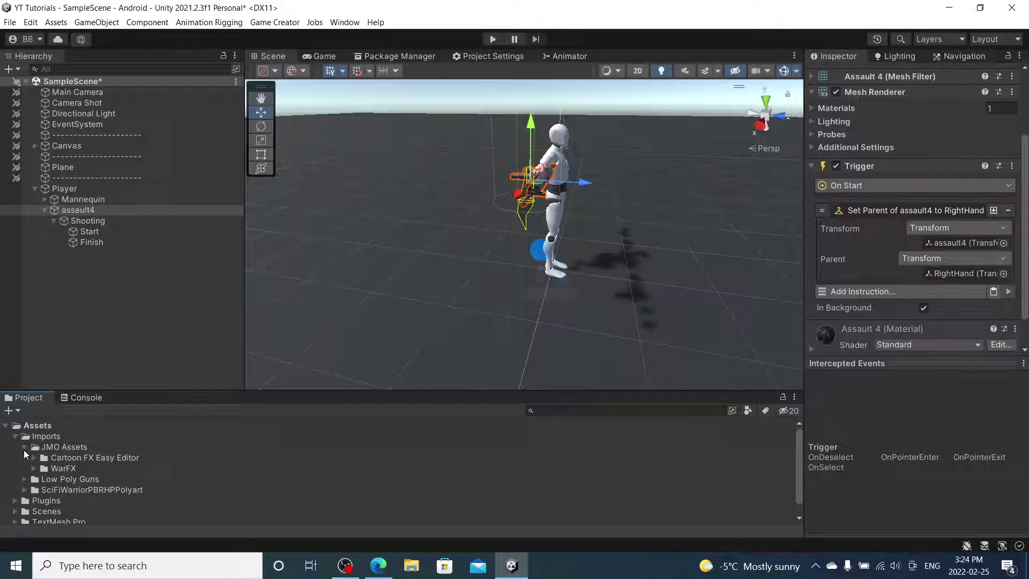
click(34, 469)
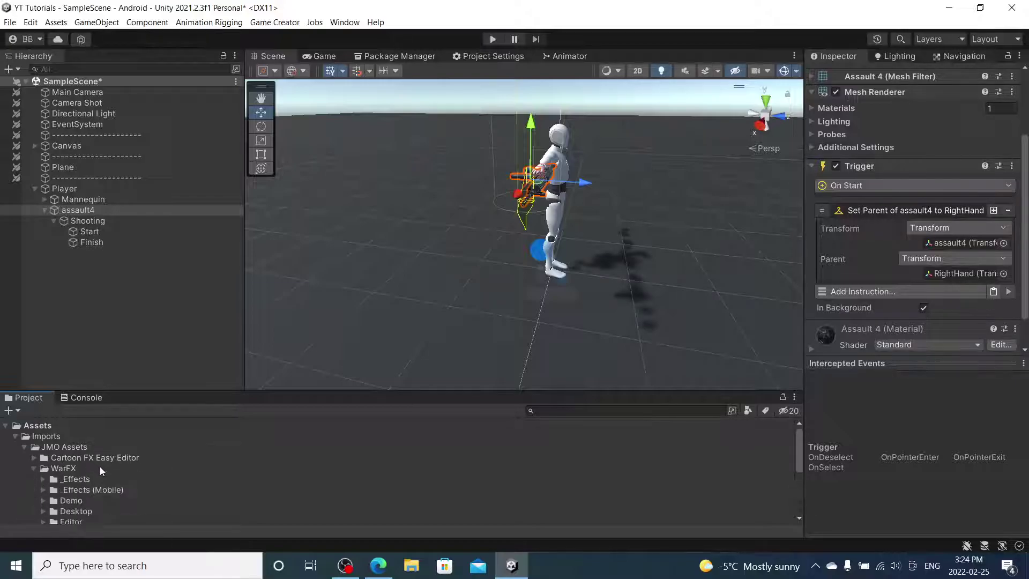
scroll(99, 467, down, 2)
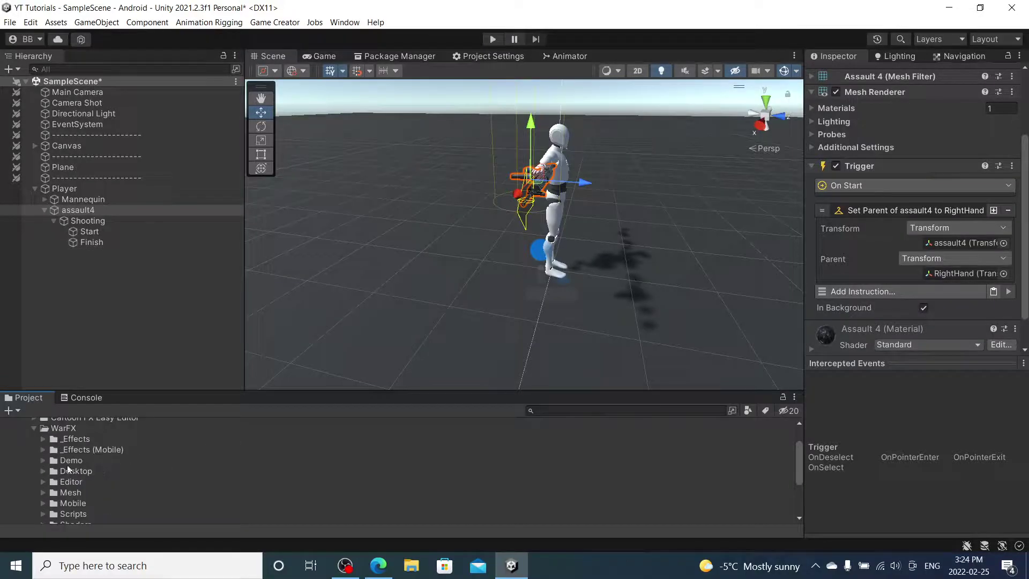
click(43, 439)
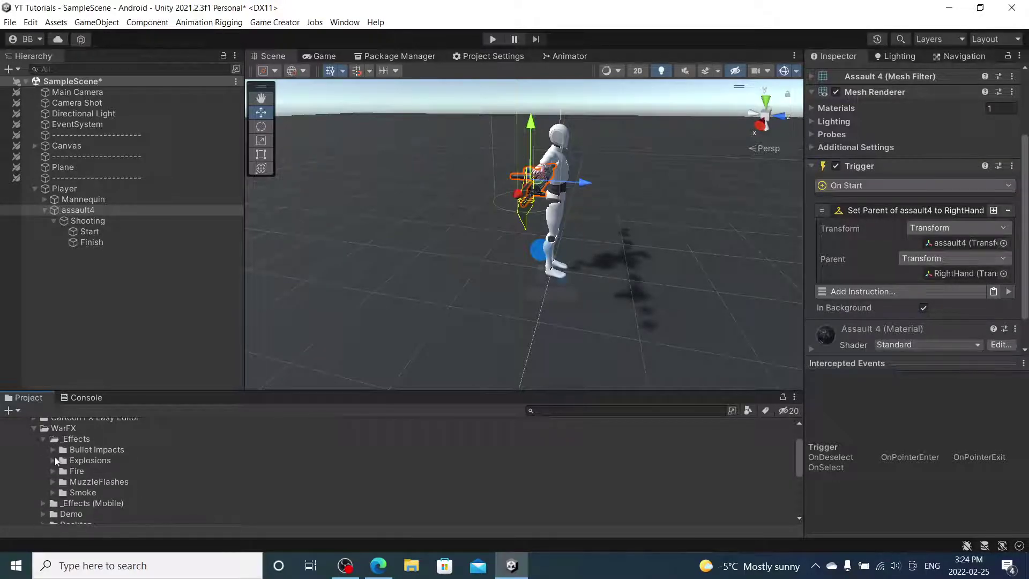
click(52, 481)
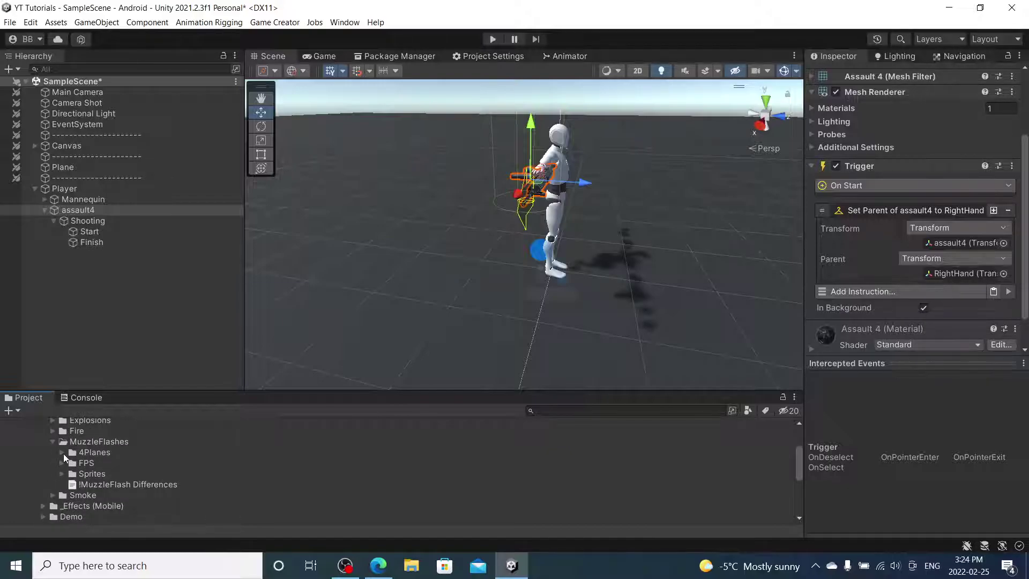
click(61, 452)
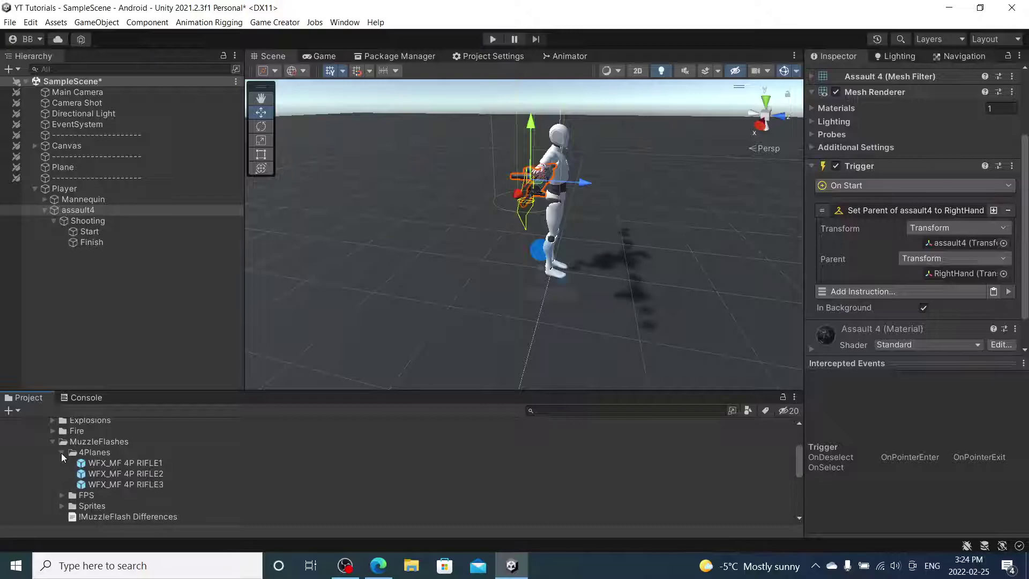
Preview the WFX_MF 4P RIFLE1 and RIFLE2 muzzle flashes in the scene, deleting each after viewing
drag(115, 462, 475, 309)
key(Delete)
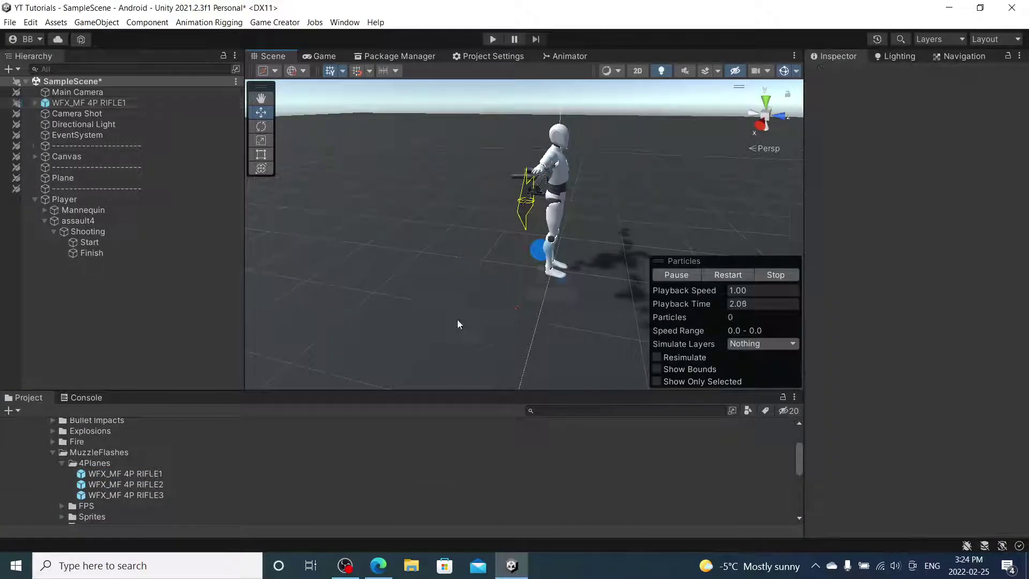
drag(154, 486, 469, 315)
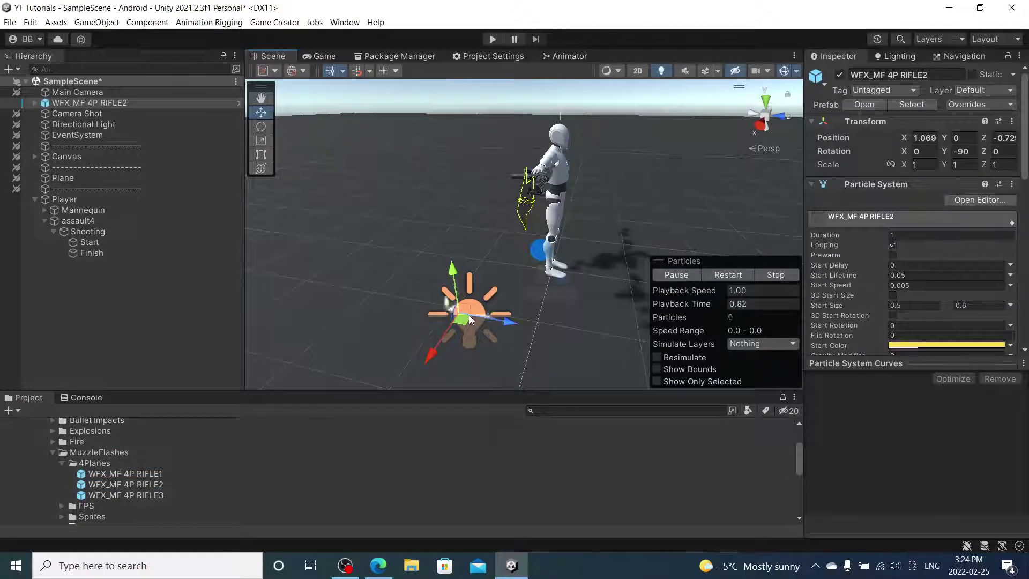
key(Delete)
Preview the WFX_MF FPS RIFLE1 muzzle flash in the scene, delete it, and collapse the MuzzleFlashes folder
click(62, 463)
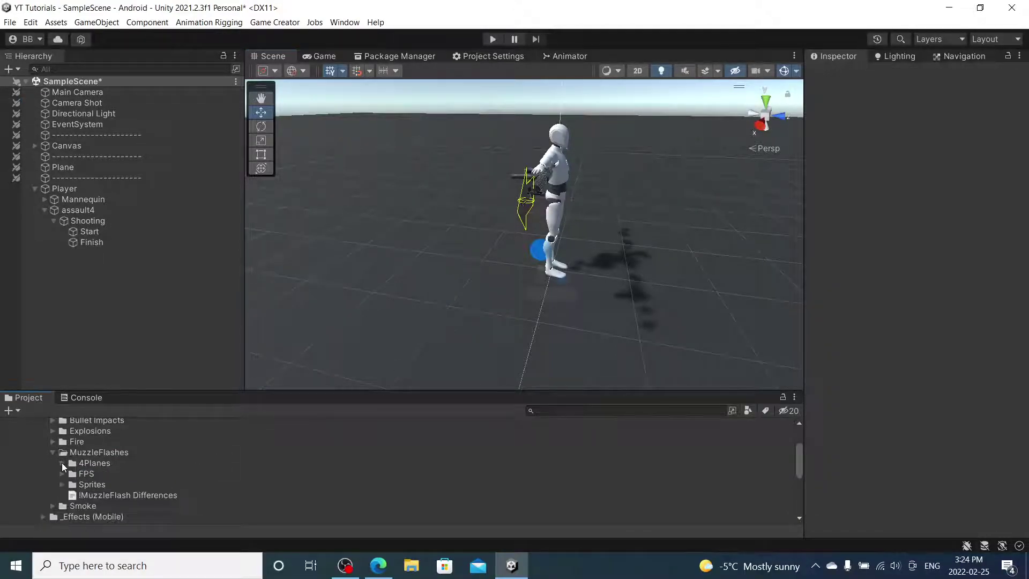
click(62, 474)
click(102, 485)
drag(102, 486, 487, 326)
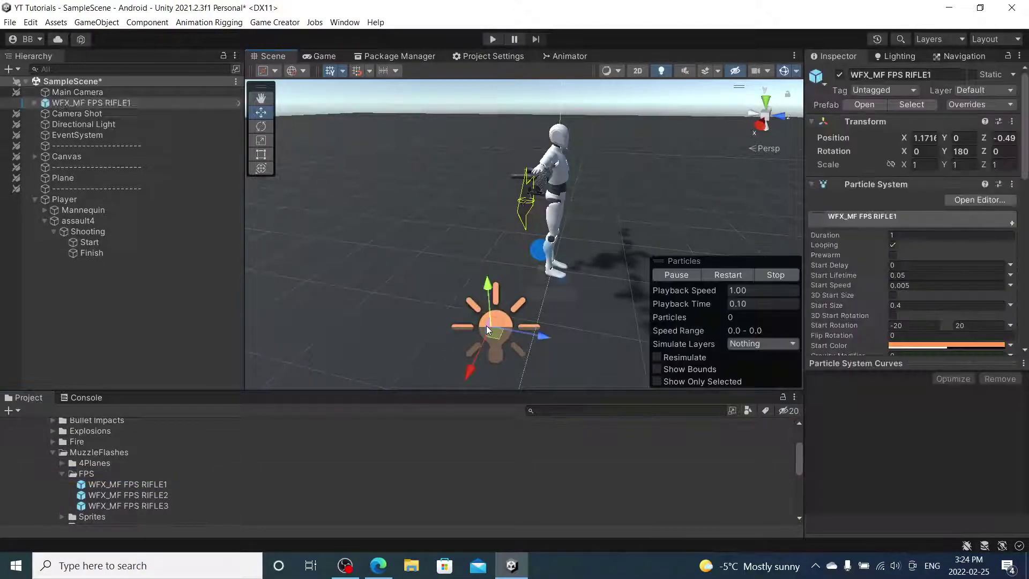
key(Delete)
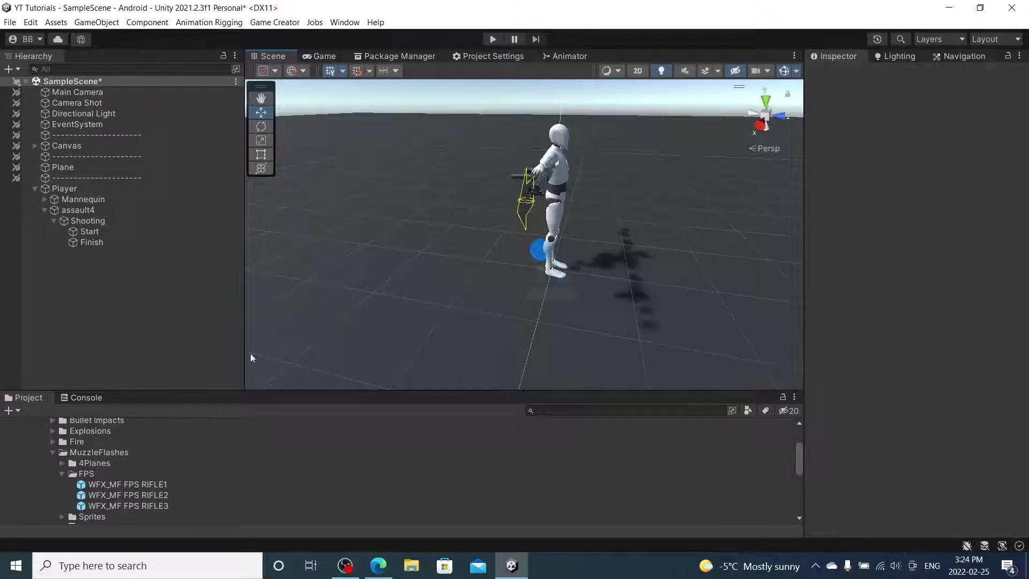
click(54, 452)
scroll(61, 451, up, 2)
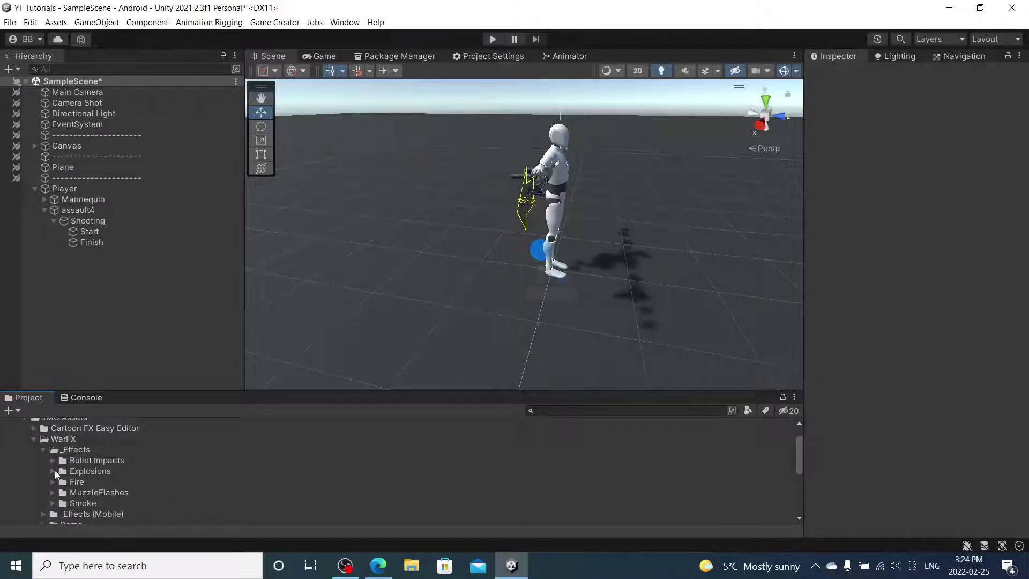
Browse the project assets to the mobile muzzle flash prefabs in WarFX/_Effects (Mobile)/MuzzleFlashes/4Planes
click(42, 451)
click(44, 460)
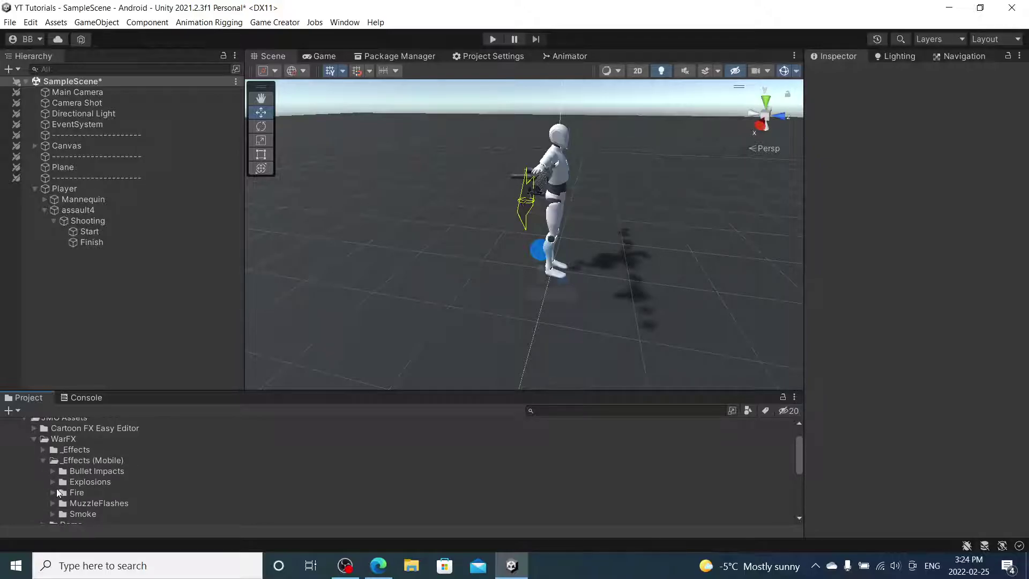
scroll(58, 485, down, 2)
click(53, 463)
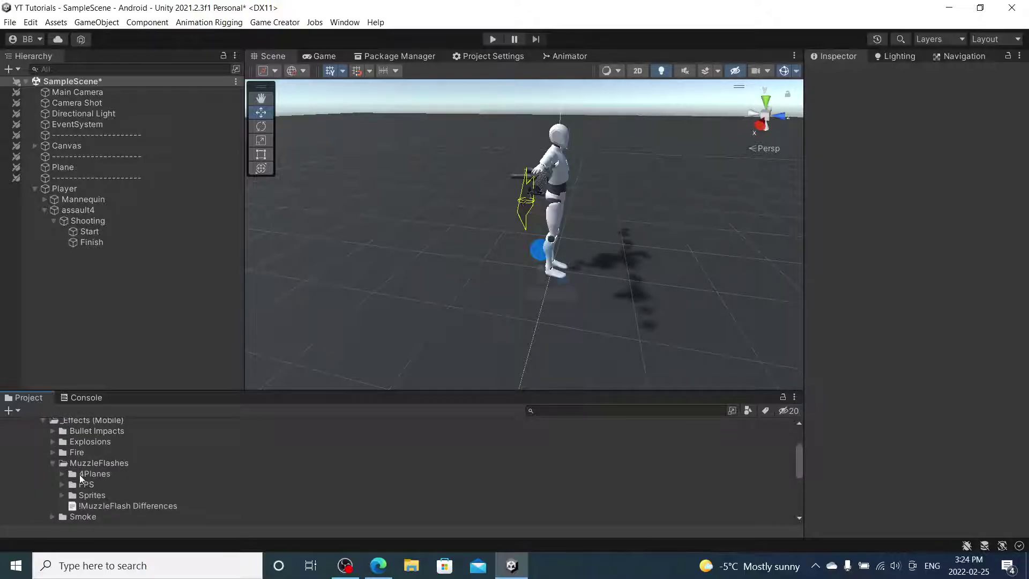
double_click(90, 474)
drag(131, 485, 485, 304)
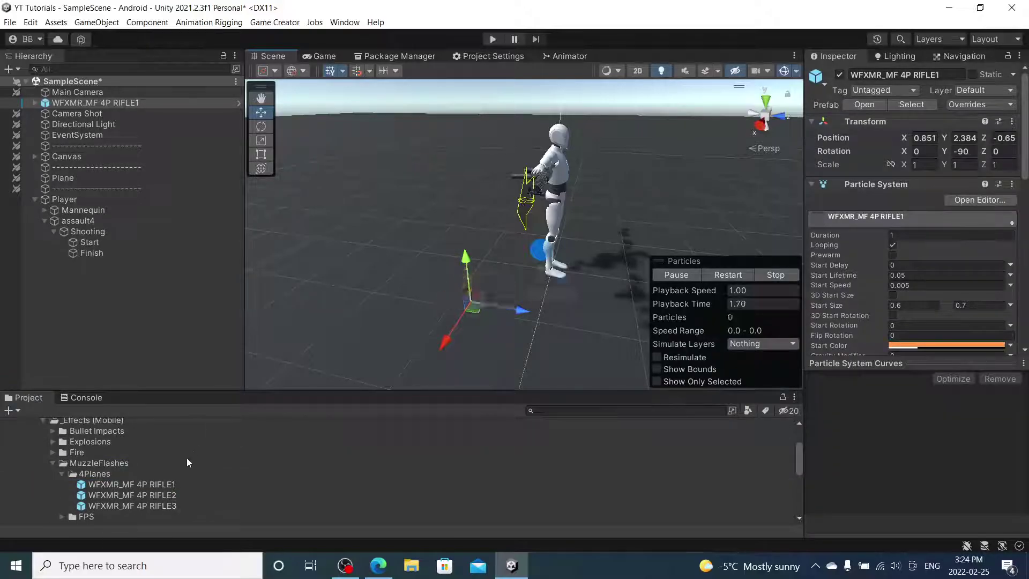
key(e)
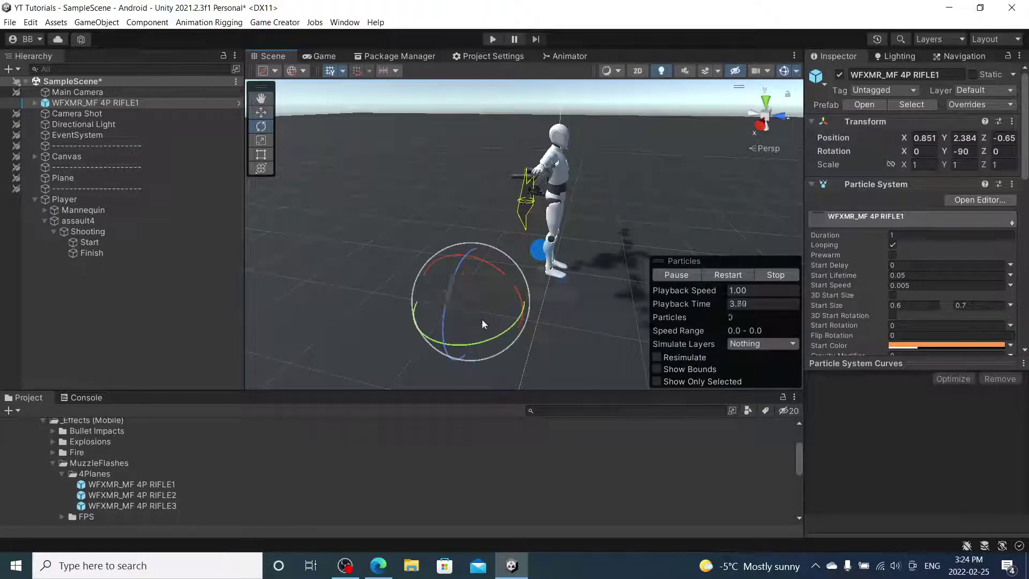
drag(500, 333, 388, 378)
key(ctrl+z)
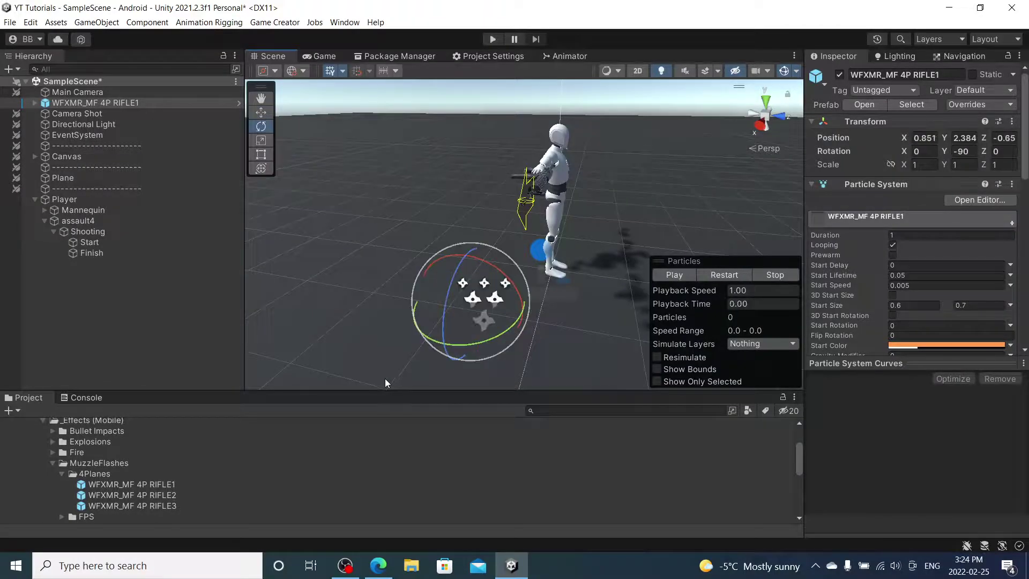
key(ctrl+z)
drag(144, 371, 105, 235)
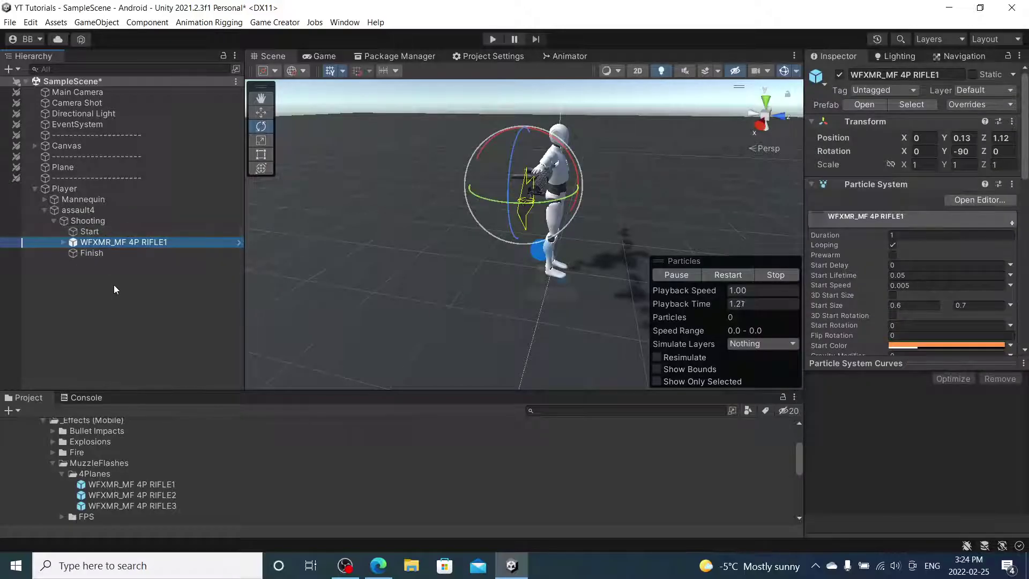
key(ctrl+z)
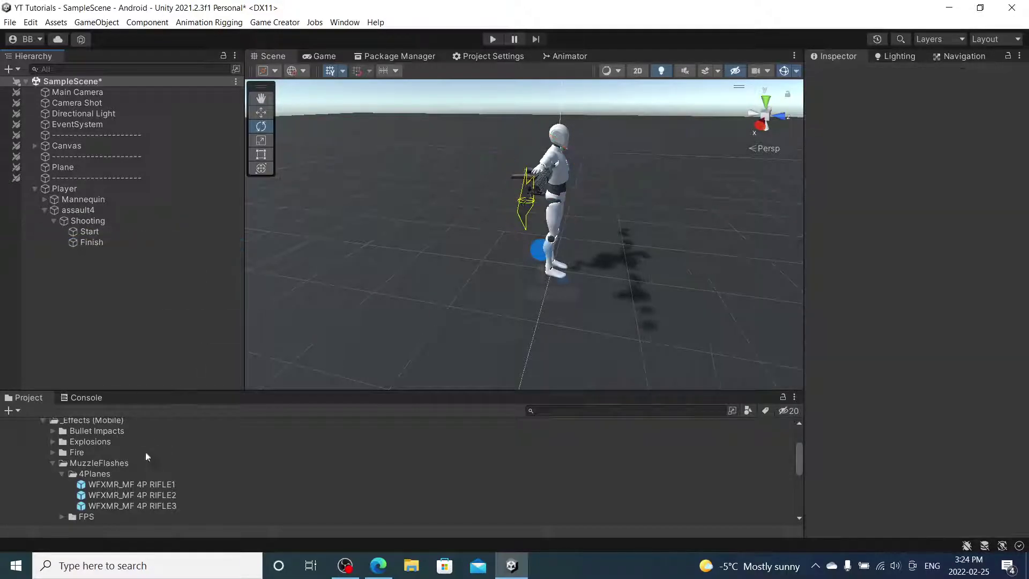
Add the WFXMR_MF 4P RIFLE1 prefab as a child of Start and move it to the gun muzzle, about X 0.02, Y -0.01, Z 0.549
drag(142, 487, 88, 235)
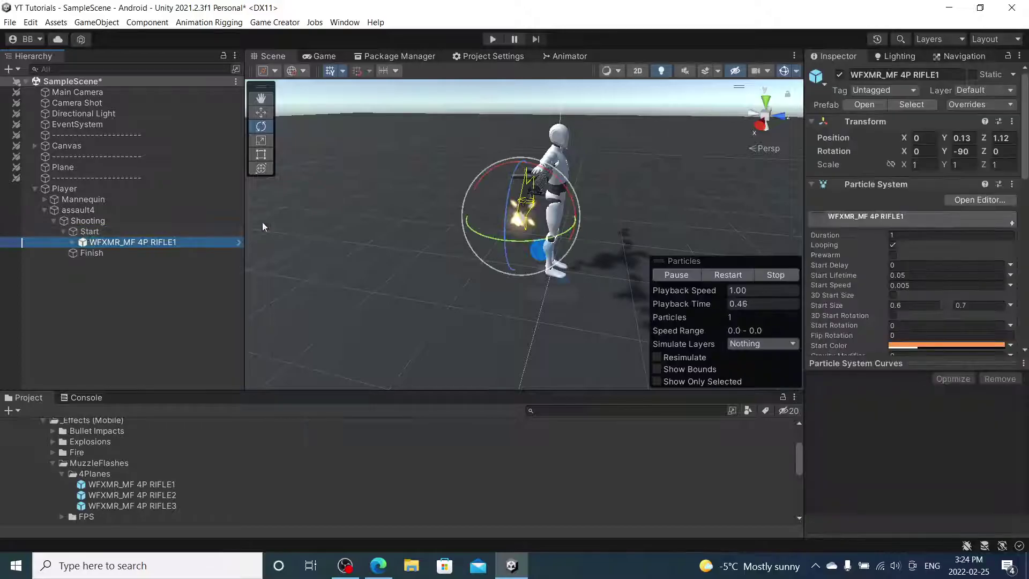
alt+drag(492, 197, 526, 242)
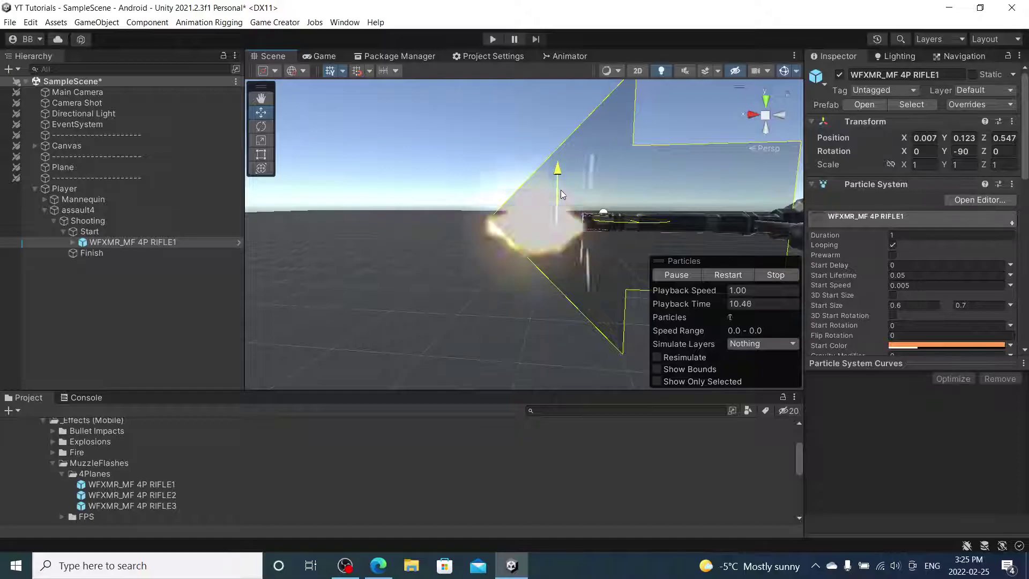
alt+drag(451, 188, 896, 212)
Unpack the WFXMR_MF 4P RIFLE1 prefab instance under Start and deactivate the object
right_click(183, 244)
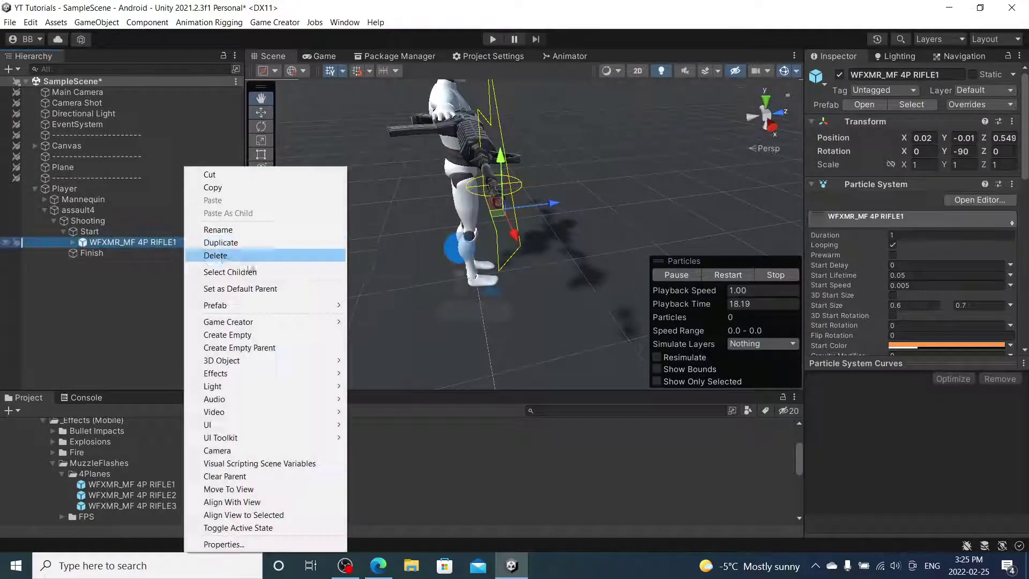
mouse_move(282, 306)
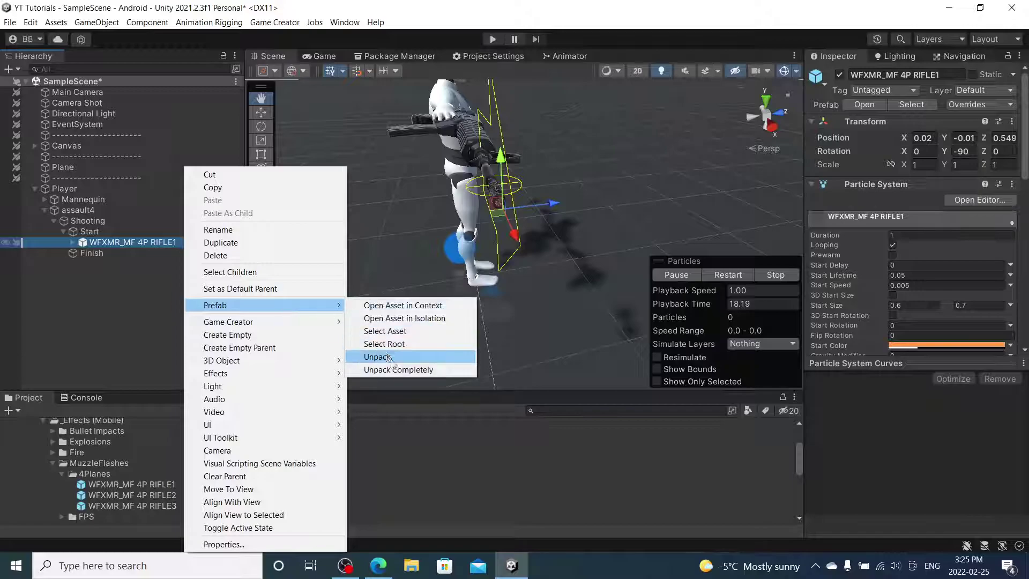
click(375, 367)
click(114, 231)
click(112, 244)
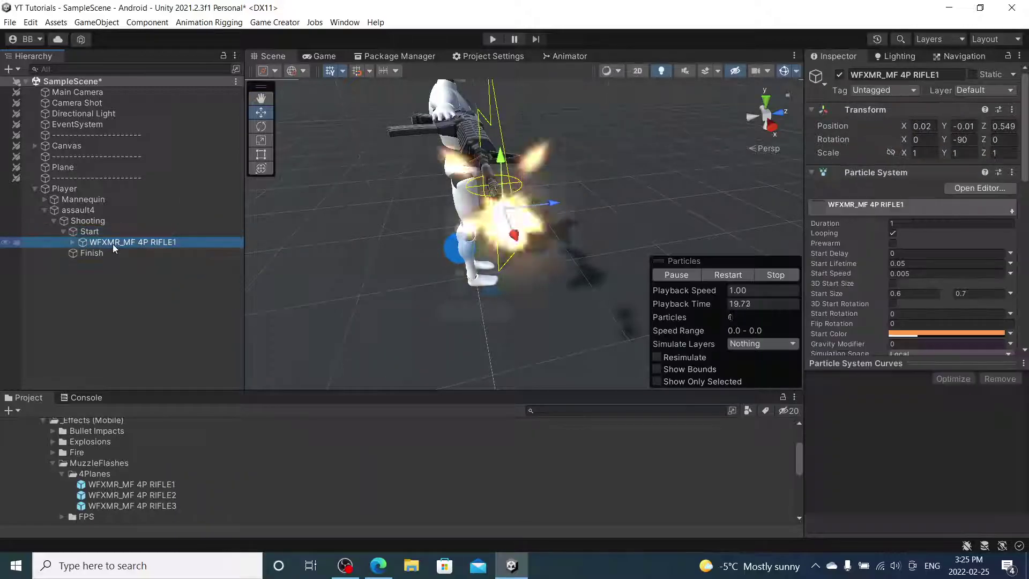
click(840, 75)
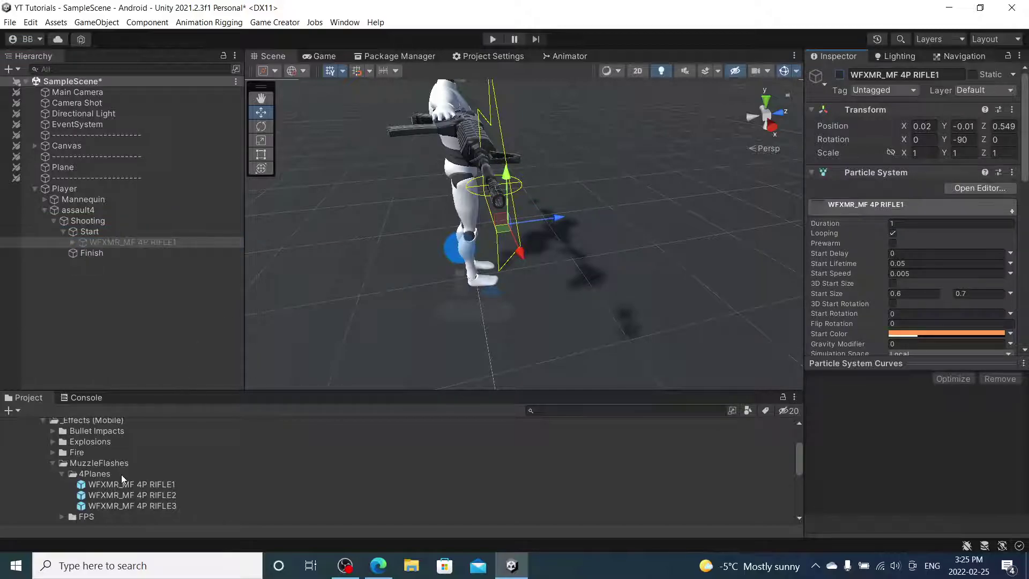
Look through the WarFX mobile Fire effects and the Cartoon FX Easy Editor folder, then collapse JMO Assets
click(53, 464)
click(53, 452)
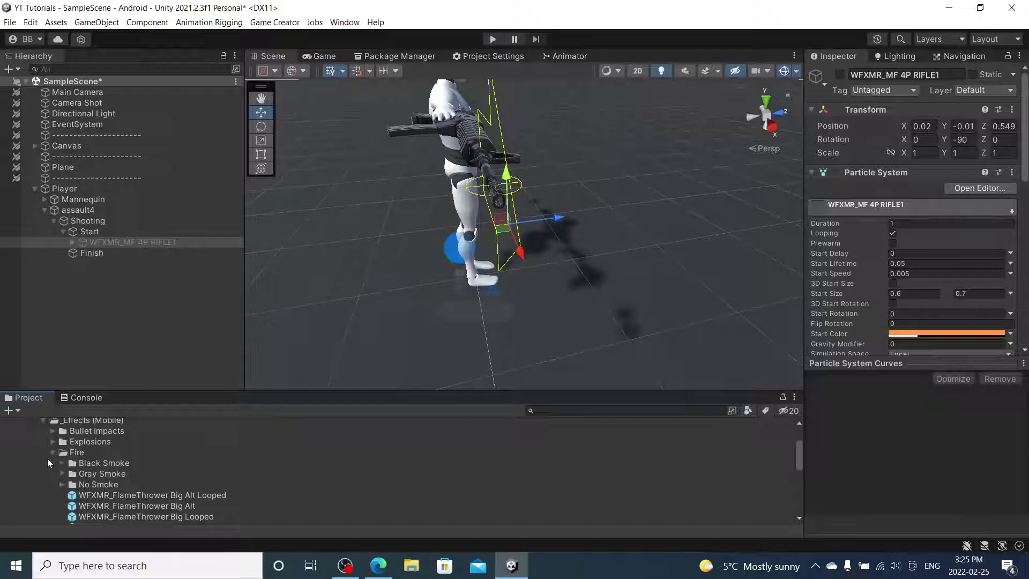
scroll(52, 458, down, 5)
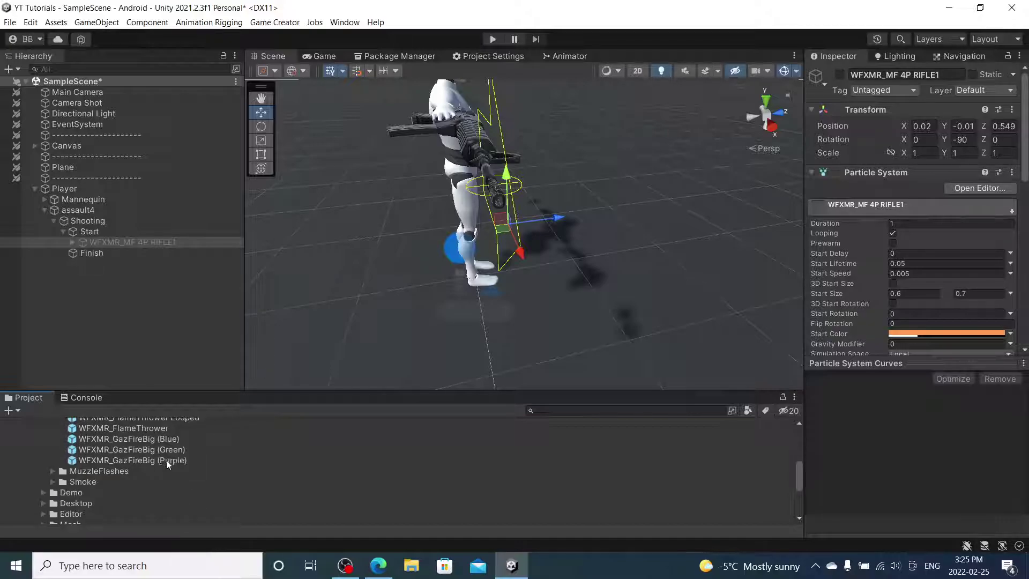
scroll(171, 462, up, 5)
scroll(53, 452, up, 3)
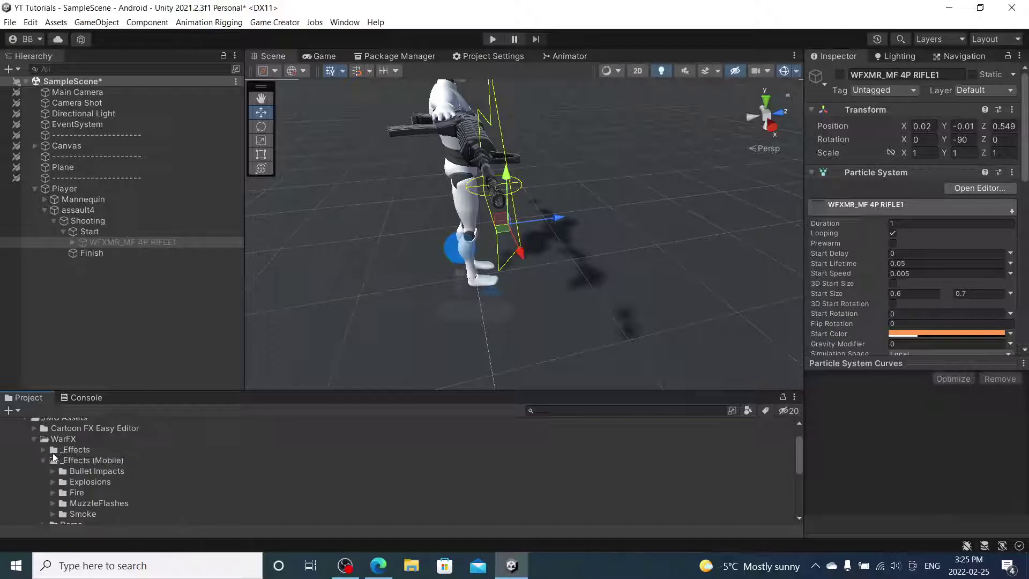
click(33, 468)
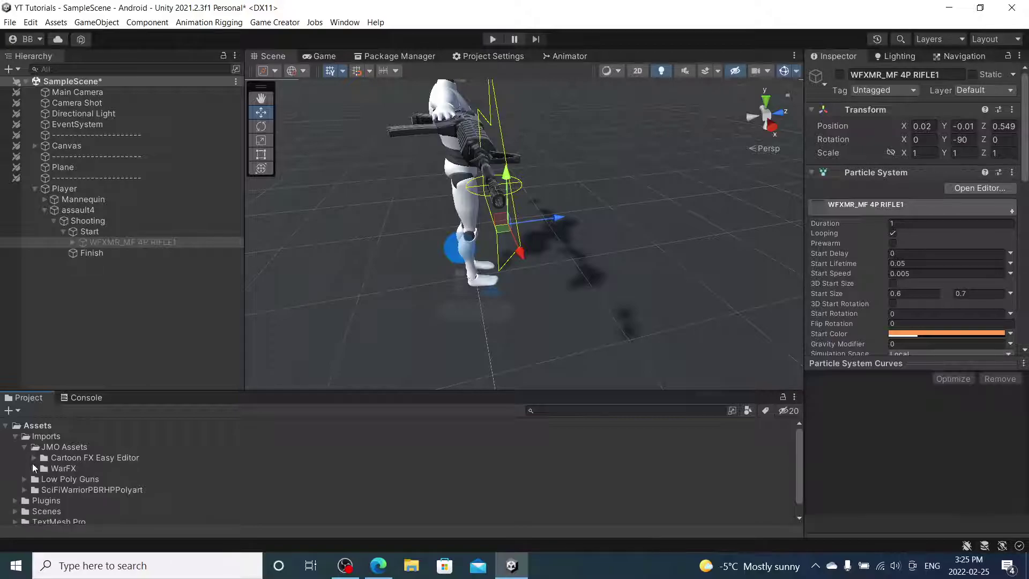
click(32, 458)
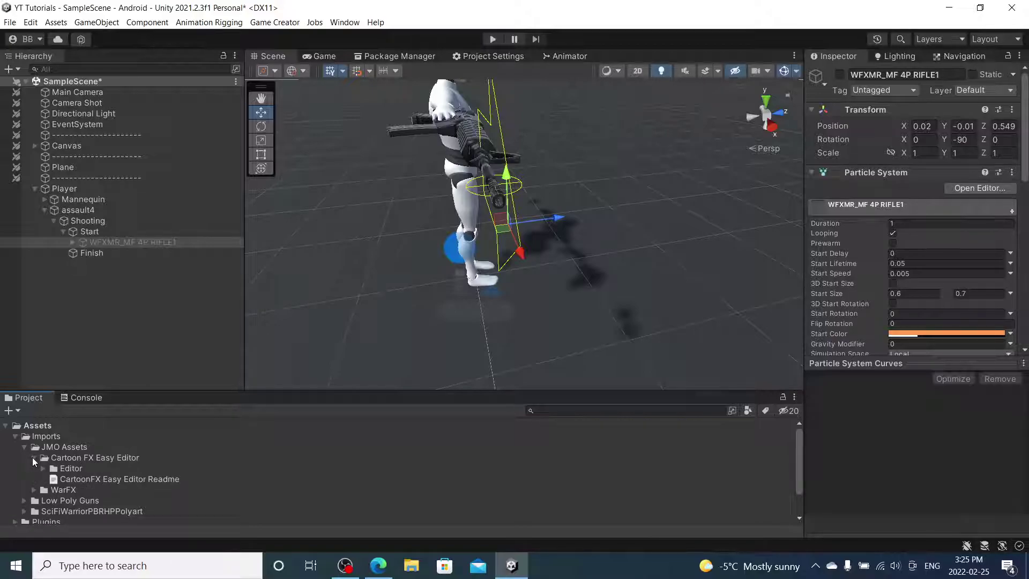
click(32, 458)
click(25, 448)
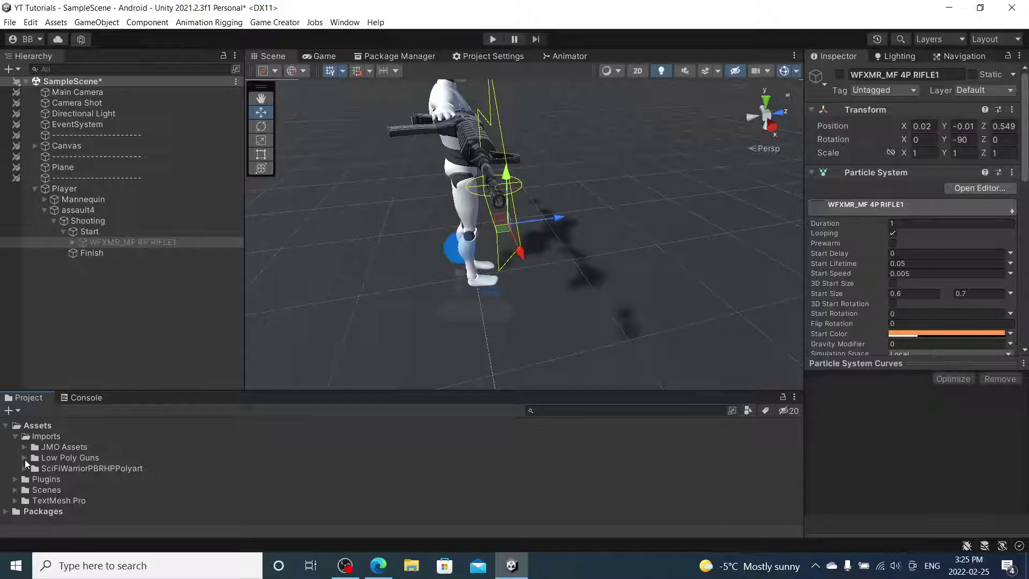
Look through the Low Poly Guns models in Models/Guns, then collapse the Imports folder and clear the selection
click(24, 459)
scroll(43, 469, down, 2)
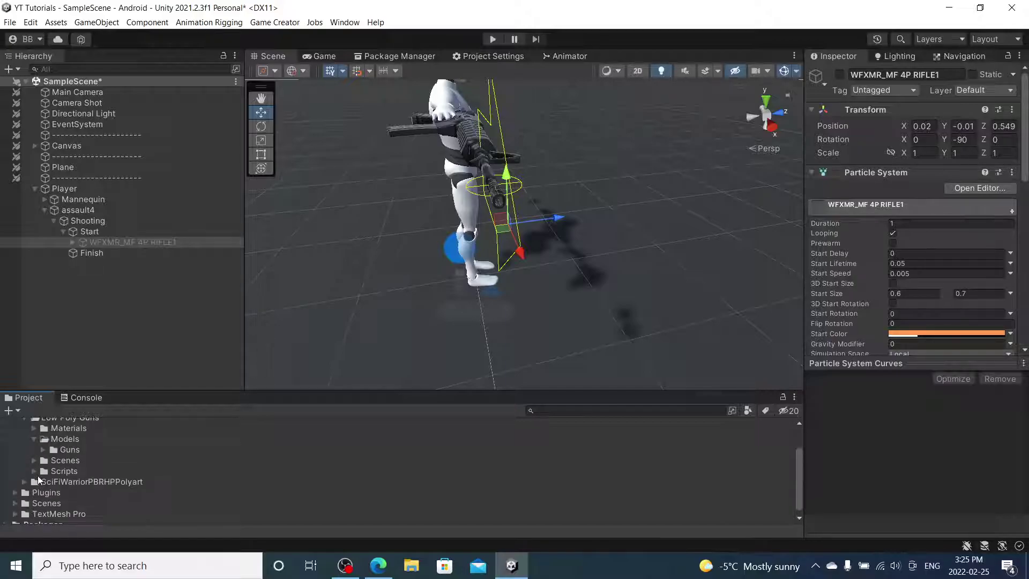
click(43, 450)
scroll(106, 463, down, 6)
scroll(106, 464, up, 8)
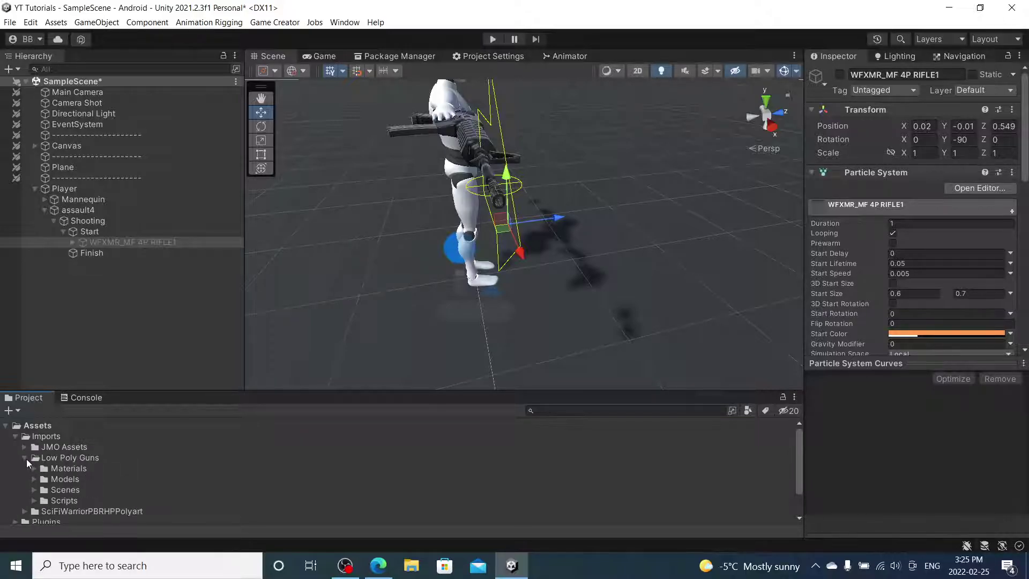
click(25, 459)
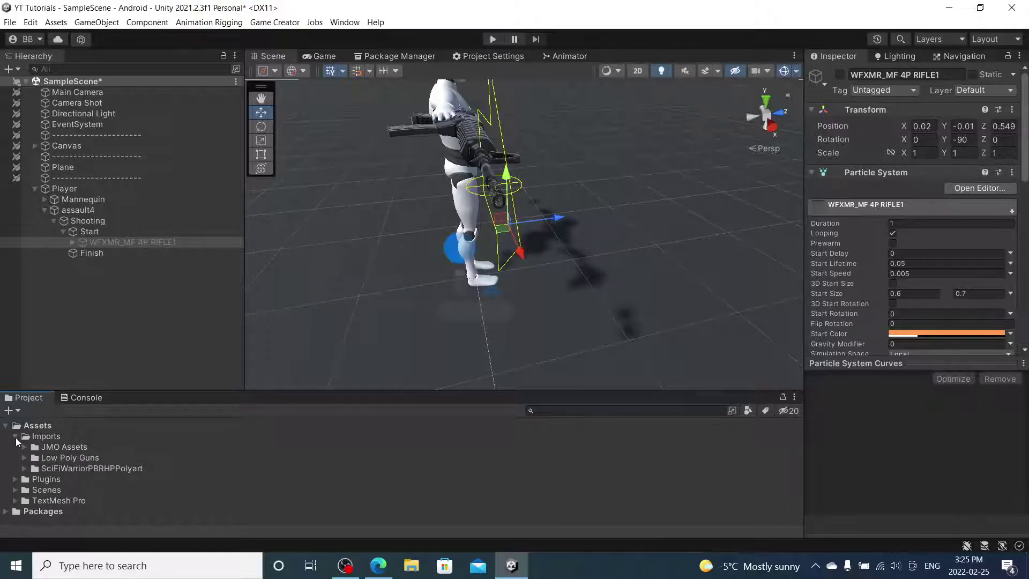
click(15, 437)
click(79, 284)
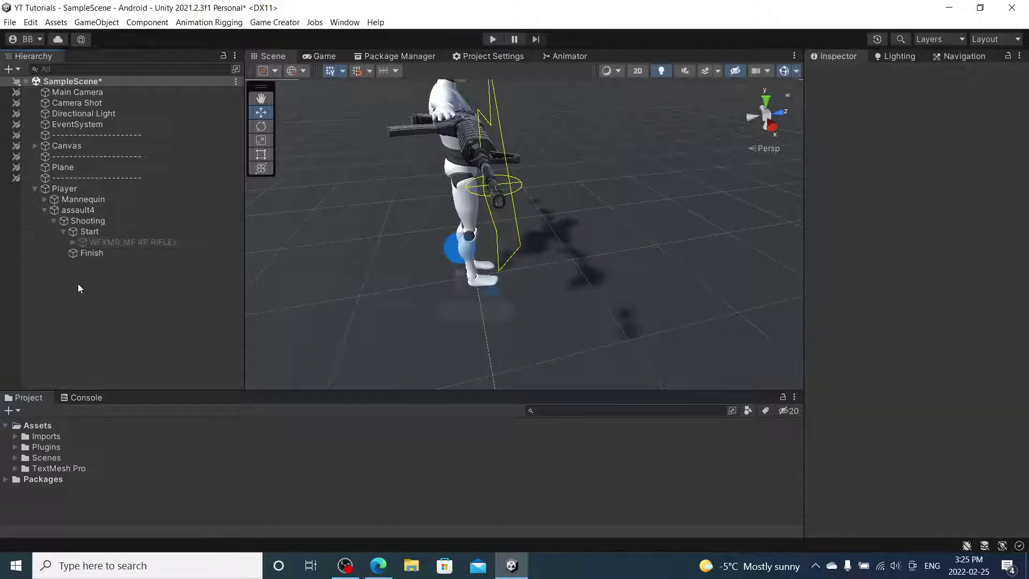
Create a Cube as a child of Start and set its scale to 0.1 on X, Y and Z
right_click(101, 231)
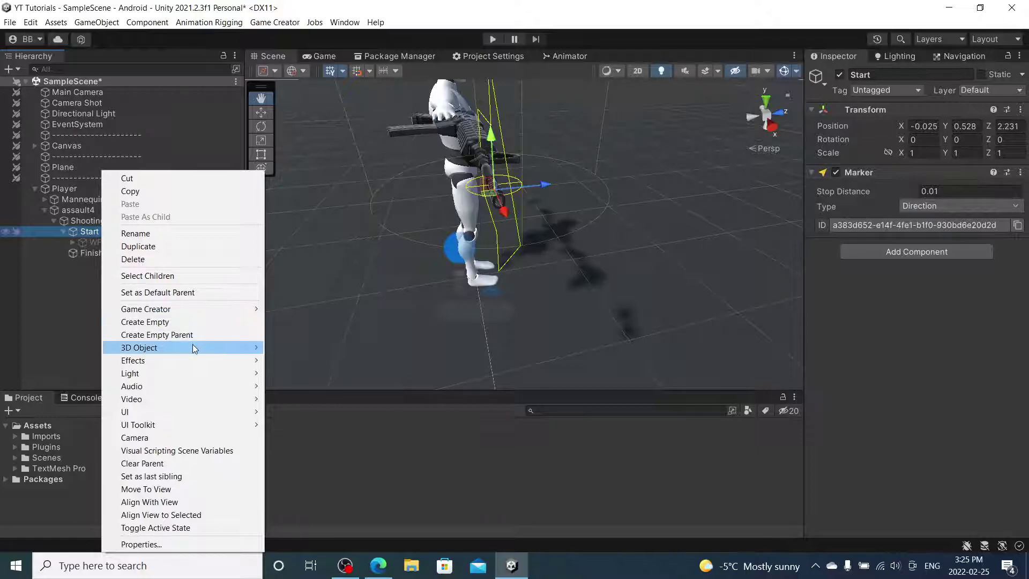
mouse_move(191, 347)
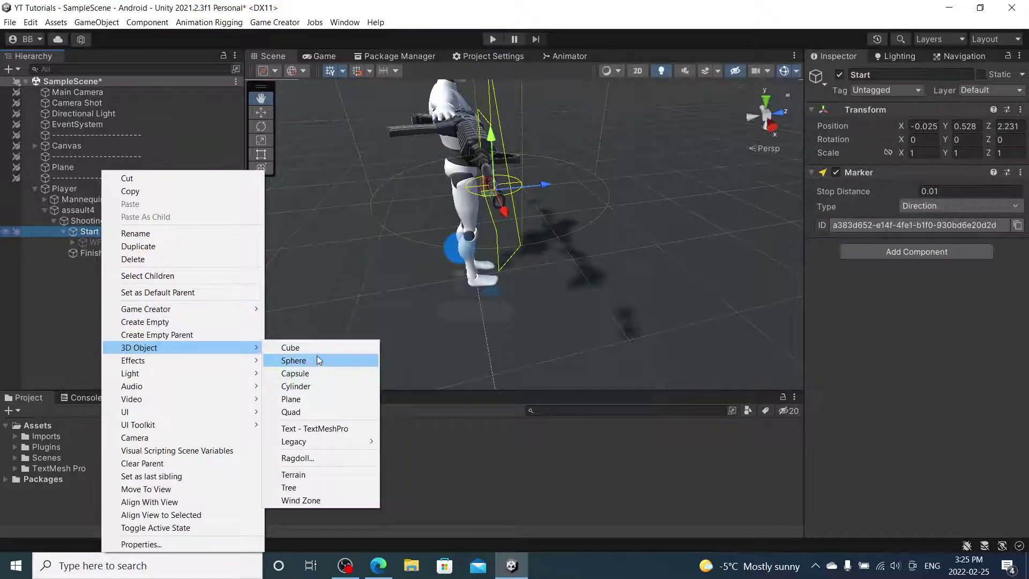
click(317, 348)
key(r)
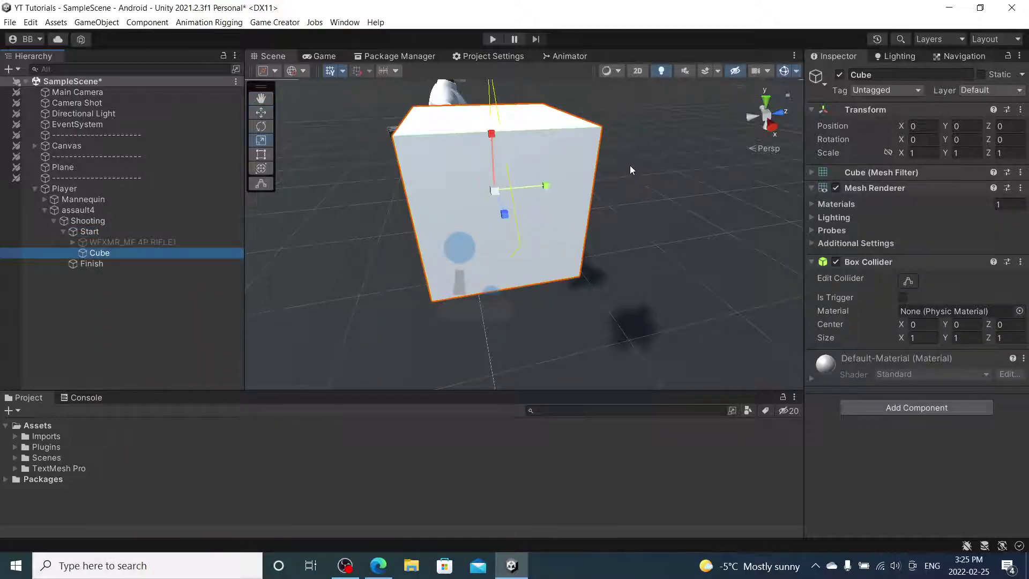
click(918, 153)
text(.1)
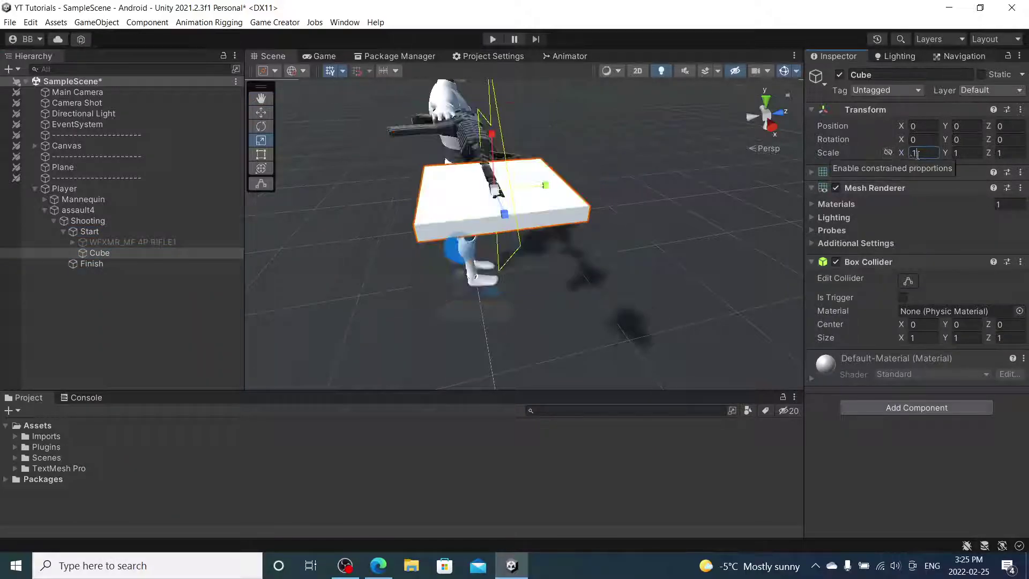
click(968, 153)
text(.1)
click(1020, 153)
text(.1)
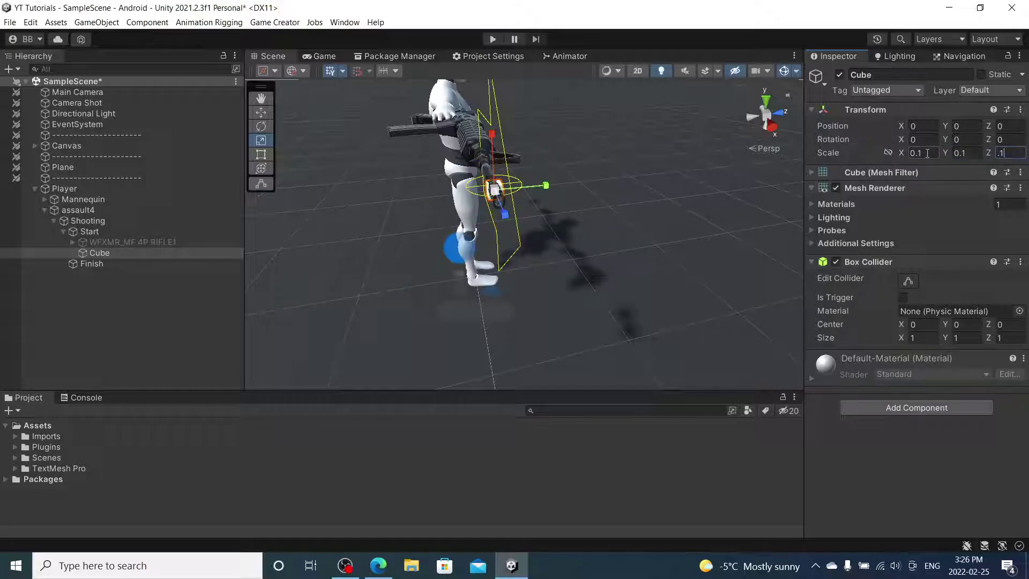
Reshape the Cube into a long thin bullet trail, with scale about X 0.0091, Y 0.013 and Z 0.6054
alt+drag(507, 218, 779, 304)
scroll(779, 303, up, 10)
alt+drag(590, 236, 605, 217)
key(w)
key(r)
drag(553, 197, 804, 215)
alt+drag(536, 177, 305, 126)
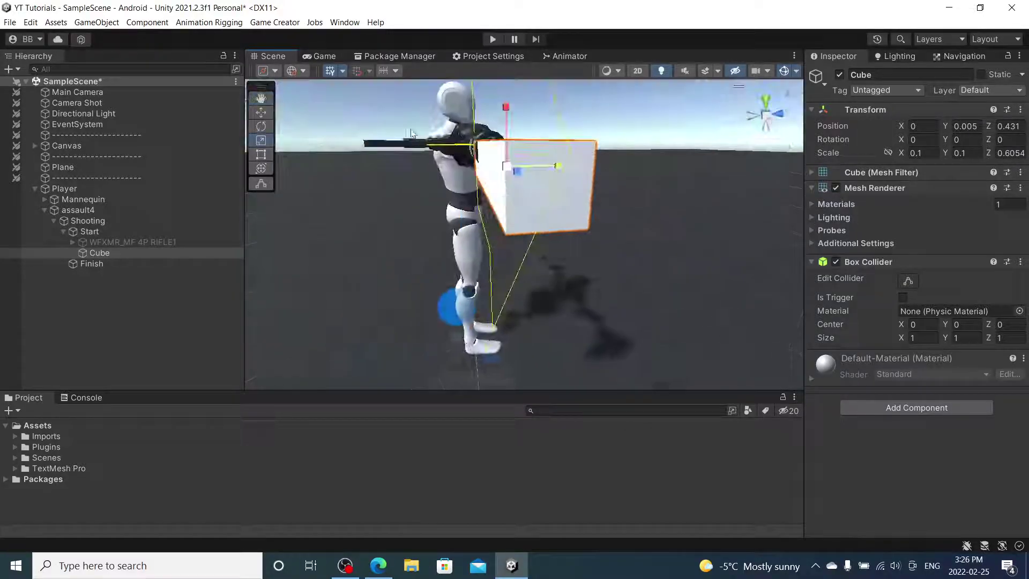
drag(507, 106, 510, 143)
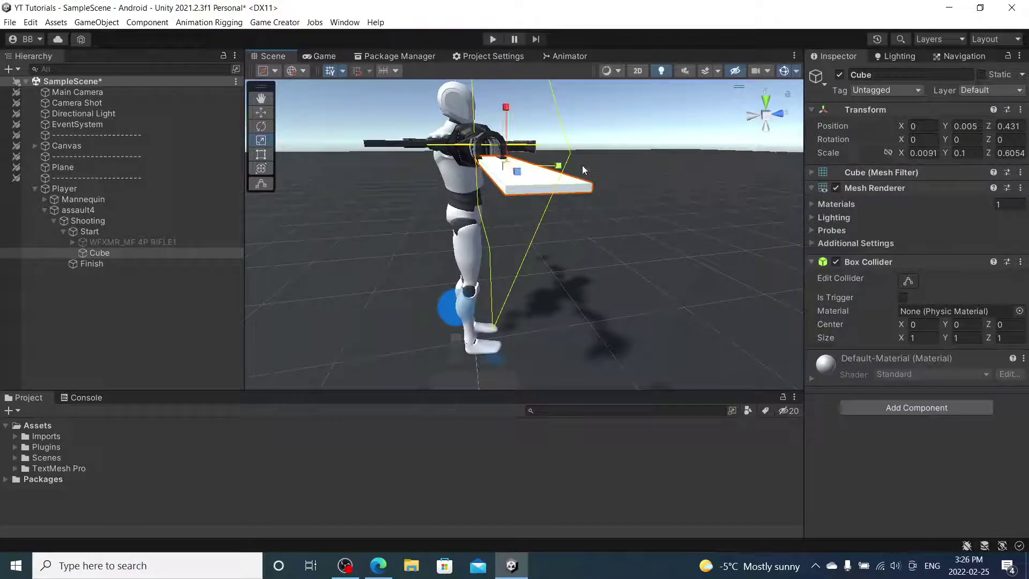
drag(559, 167, 544, 180)
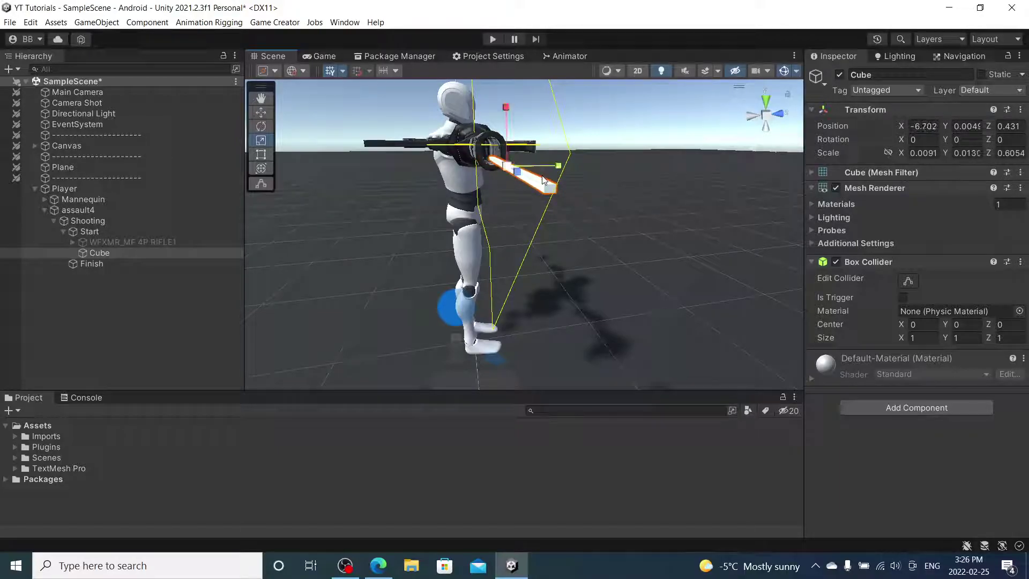
Align the thin Cube with the rifle barrel at about X 0.025, Y -0.006, Z -0.011 relative to Start
key(w)
drag(506, 126, 514, 110)
alt+drag(514, 110, 482, 103)
drag(558, 158, 560, 157)
alt+drag(560, 157, 324, 234)
scroll(324, 233, down, 8)
mouse_move(484, 201)
mouse_down()
mouse_move(592, 204)
mouse_move(582, 206)
mouse_move(602, 181)
mouse_move(255, 226)
mouse_up()
Move the Start marker back along the rifle barrel to about Z 2.153 and check the muzzle flash's placement
click(181, 231)
drag(518, 209, 534, 210)
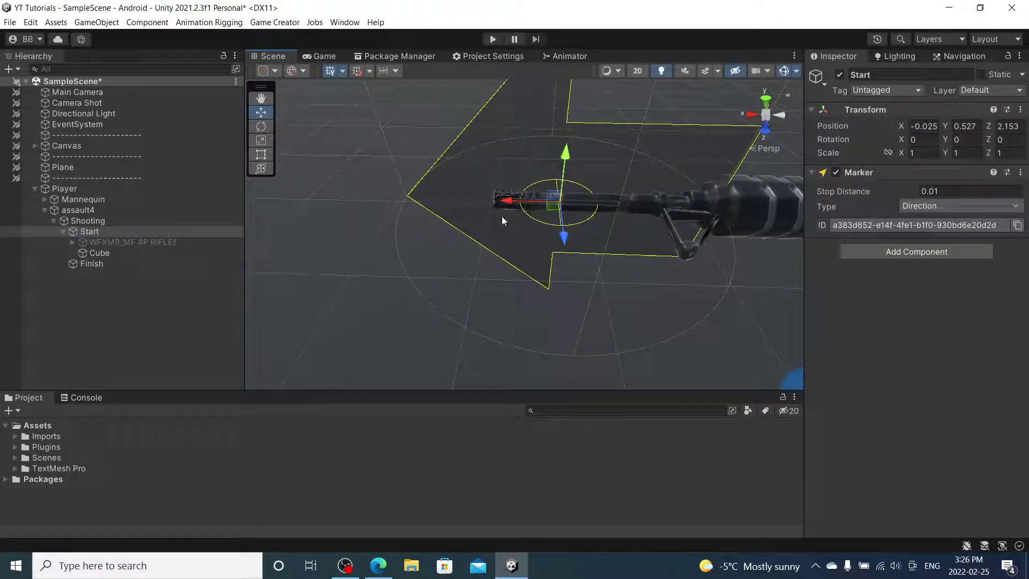
click(149, 243)
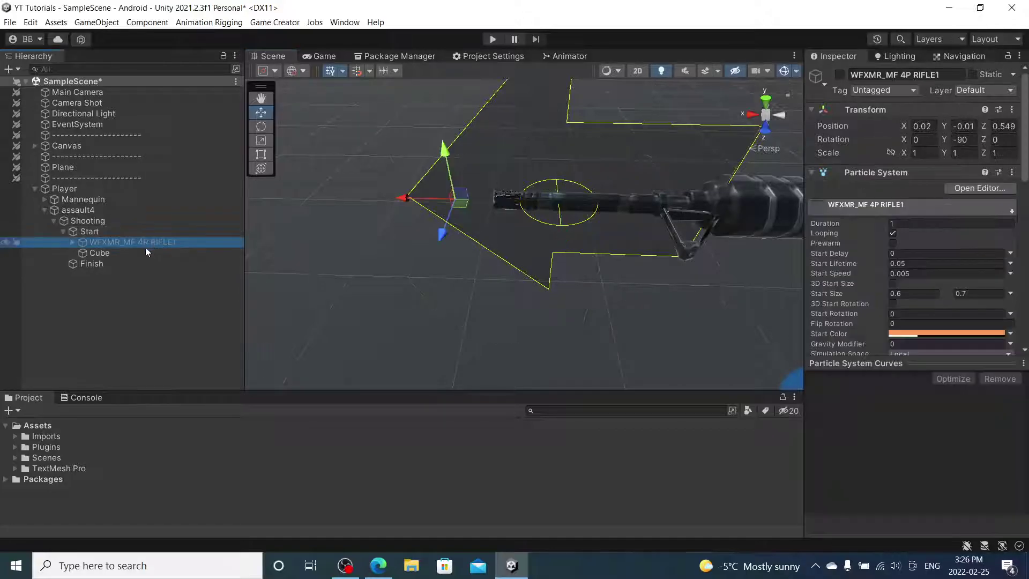
Try the existing WFX_Demo_M_Wood, sniper1 and sniper2 materials on the thin Cube under Start
click(140, 252)
alt+drag(375, 241, 825, 204)
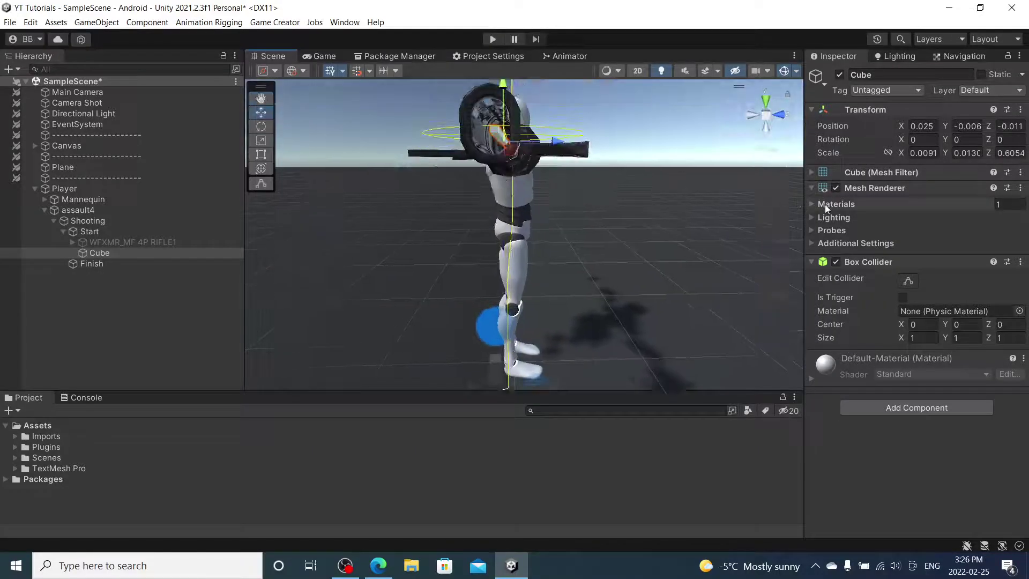
click(825, 204)
click(1018, 222)
scroll(842, 223, up, 5)
scroll(844, 231, up, 5)
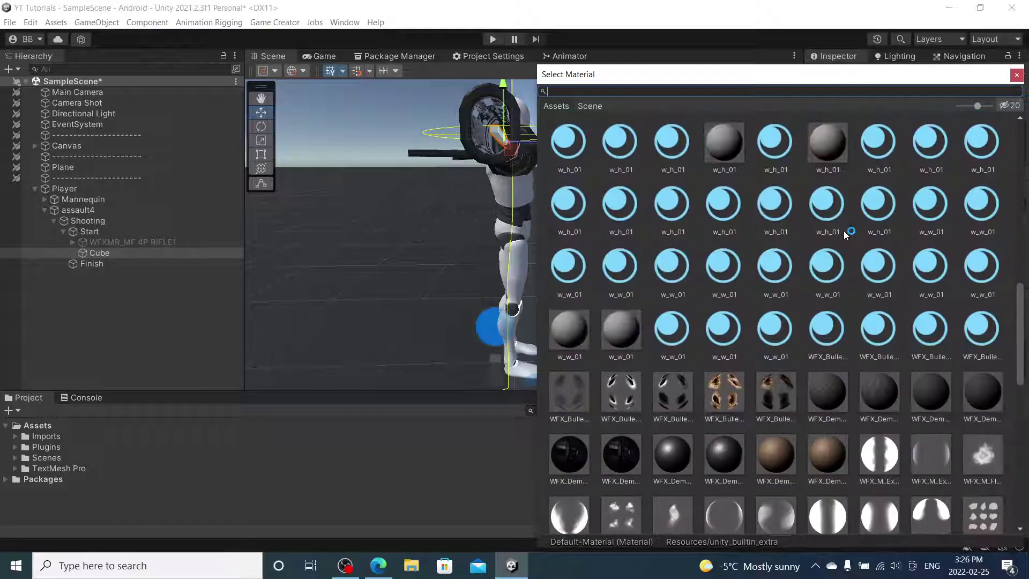
click(776, 455)
scroll(785, 381, up, 10)
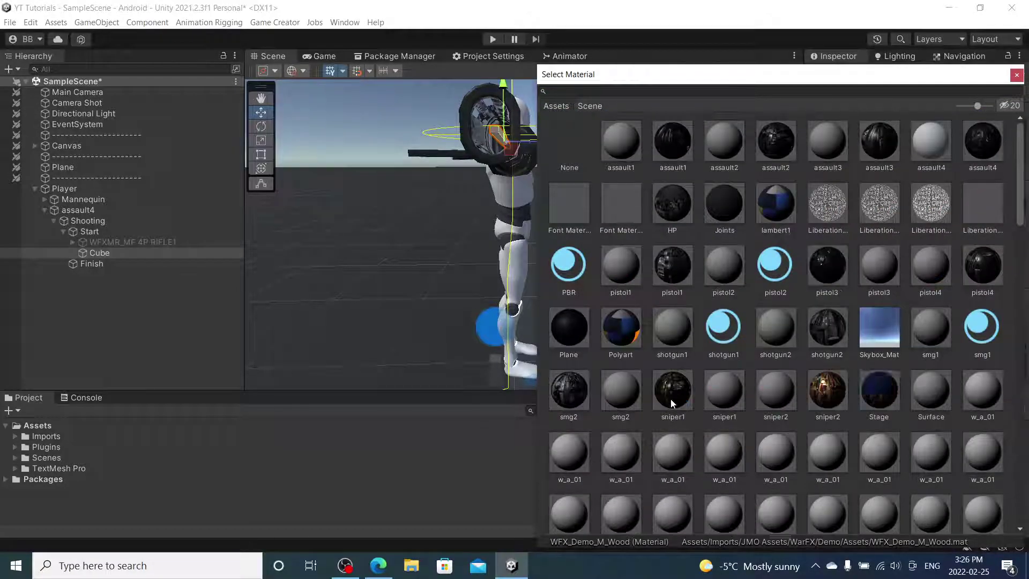
click(673, 390)
click(828, 390)
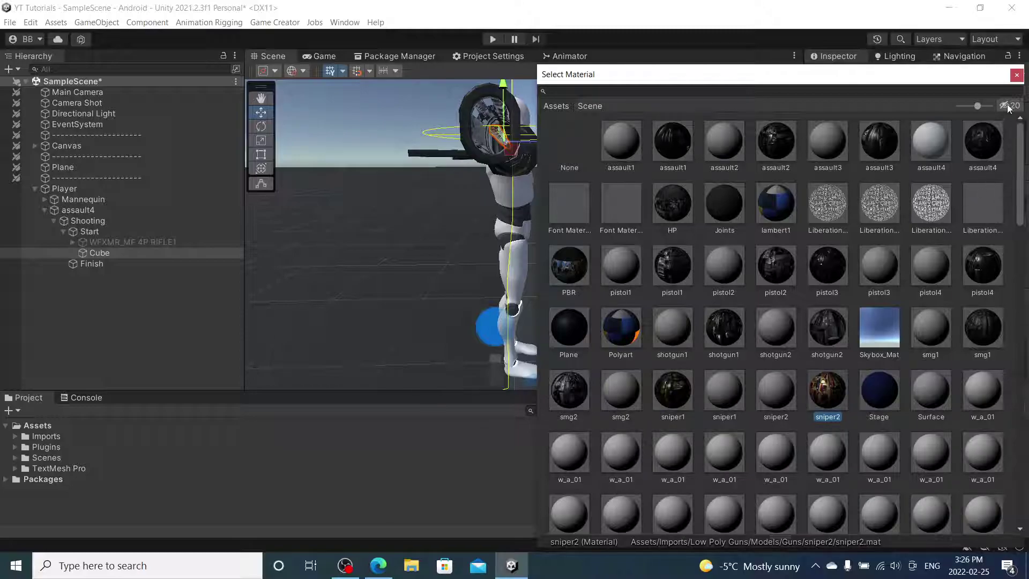
click(1017, 75)
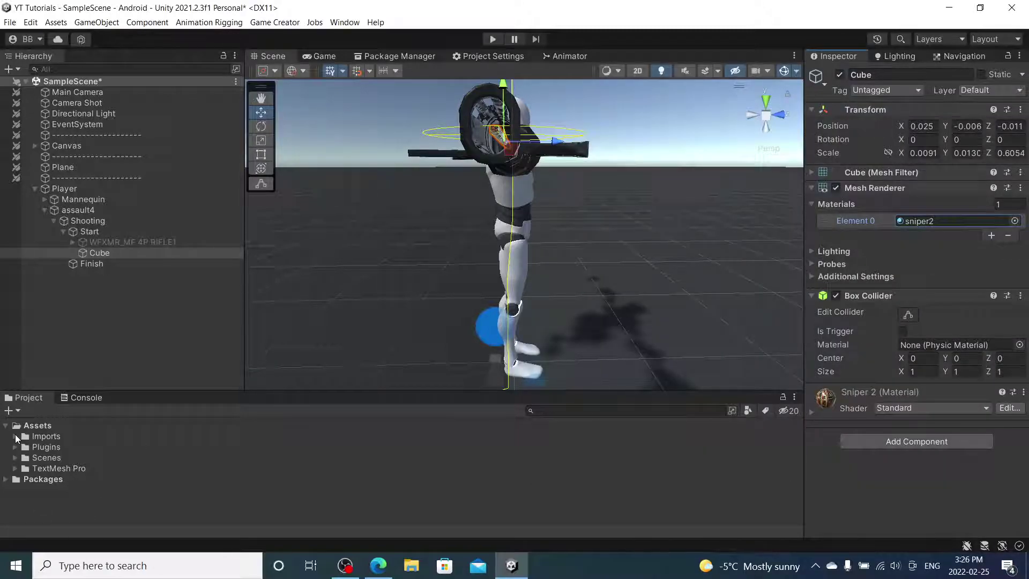
Create a new folder named Projects in the Assets folder
right_click(32, 426)
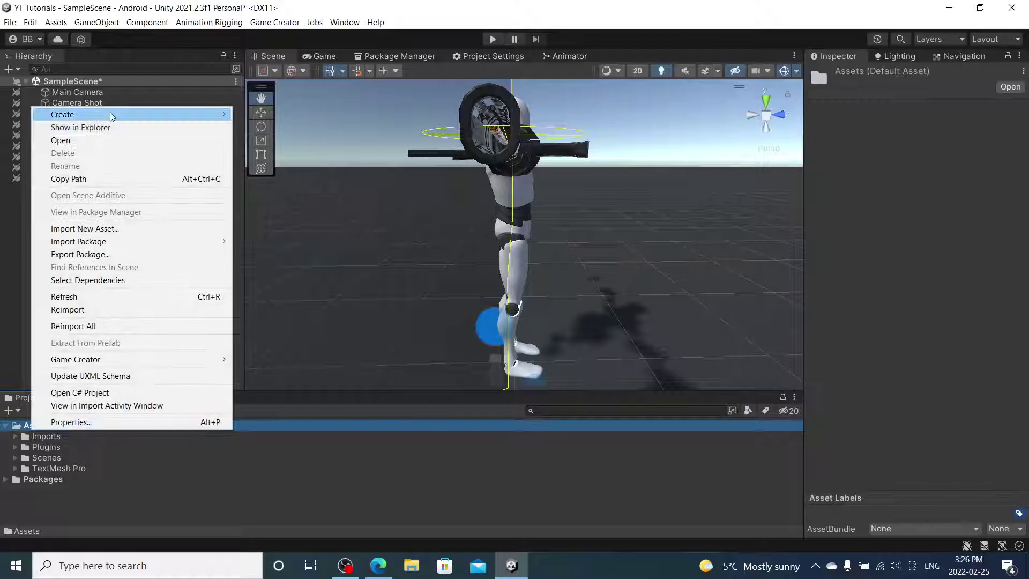
mouse_move(110, 114)
click(307, 28)
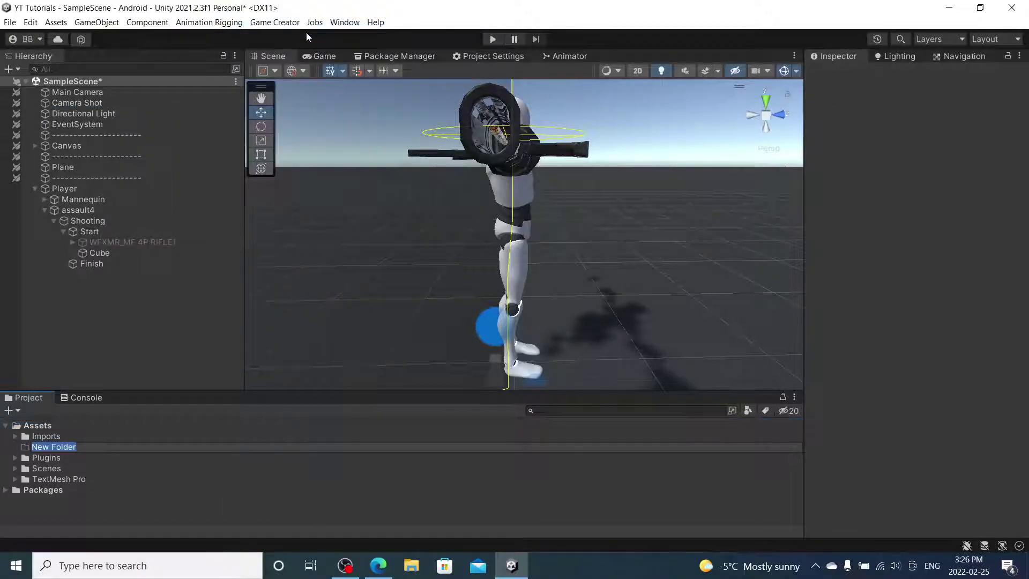
text(Por)
key(Return)
Create a new material named Yellow inside the Projects folder
right_click(42, 457)
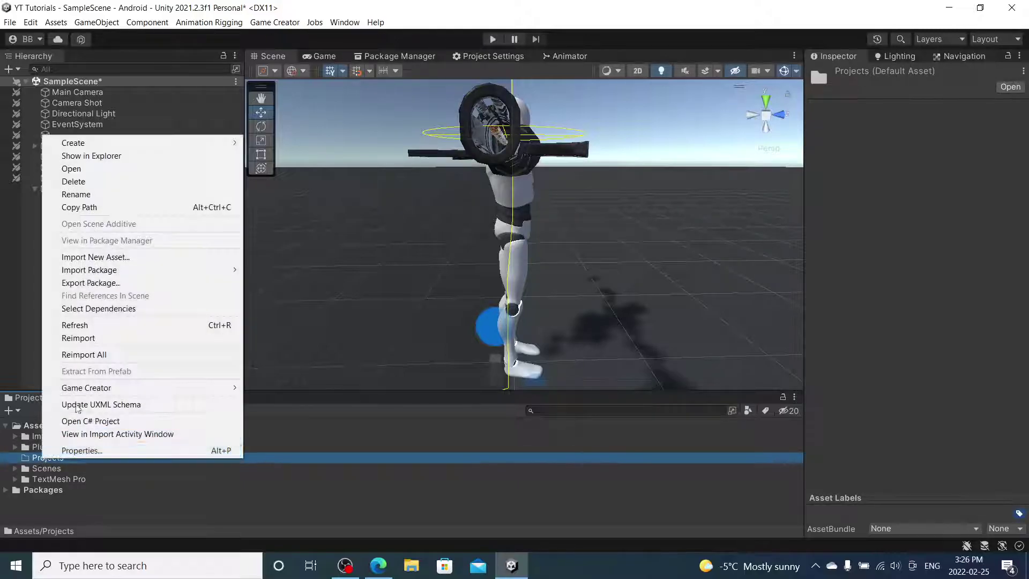
mouse_move(162, 141)
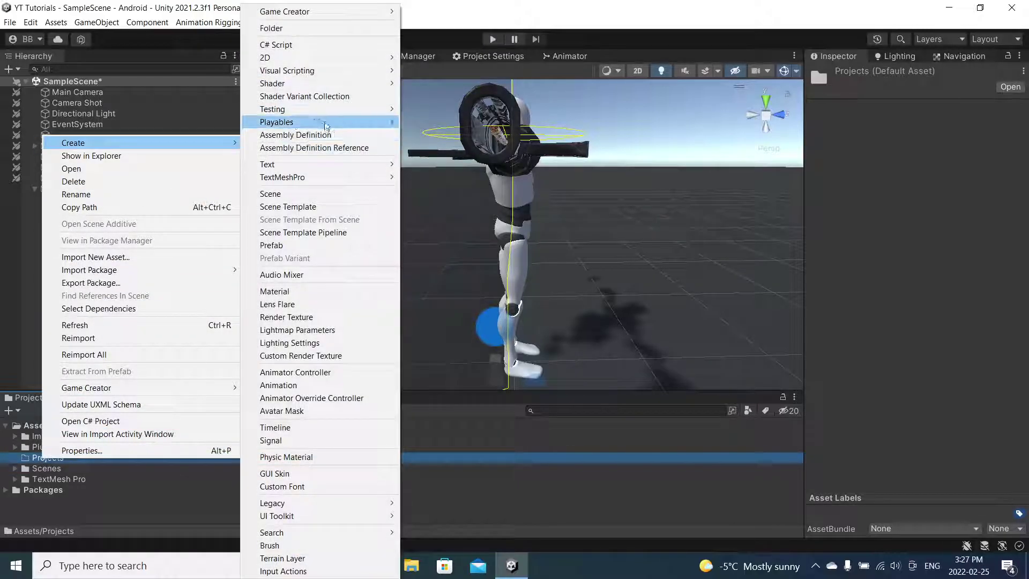
click(318, 294)
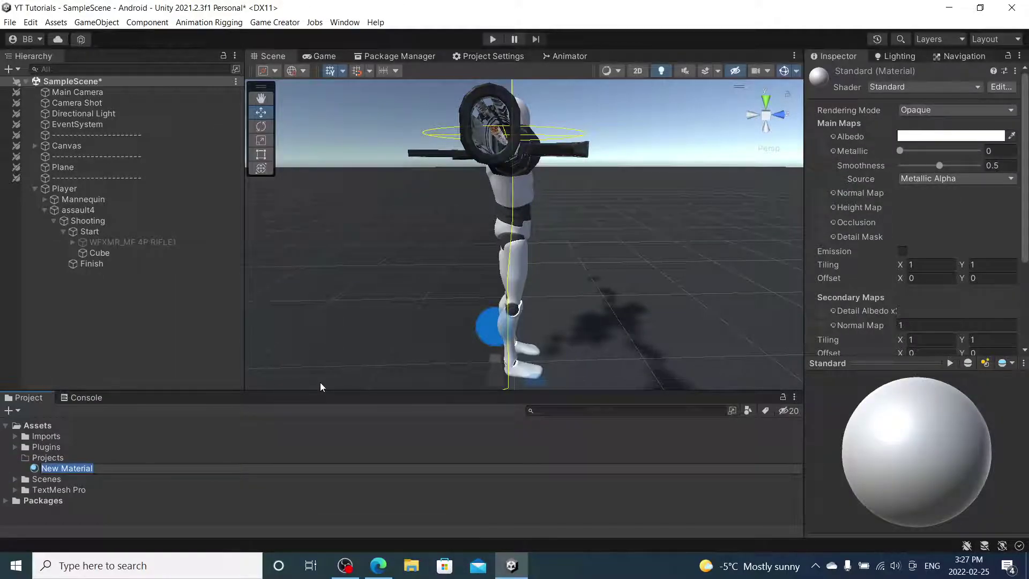
text(Yr)
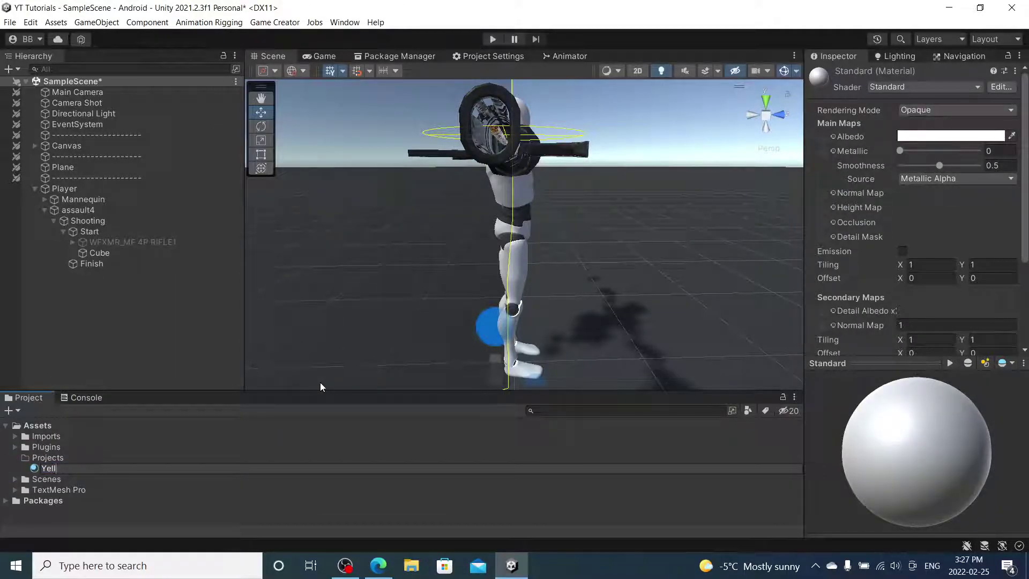
key(Return)
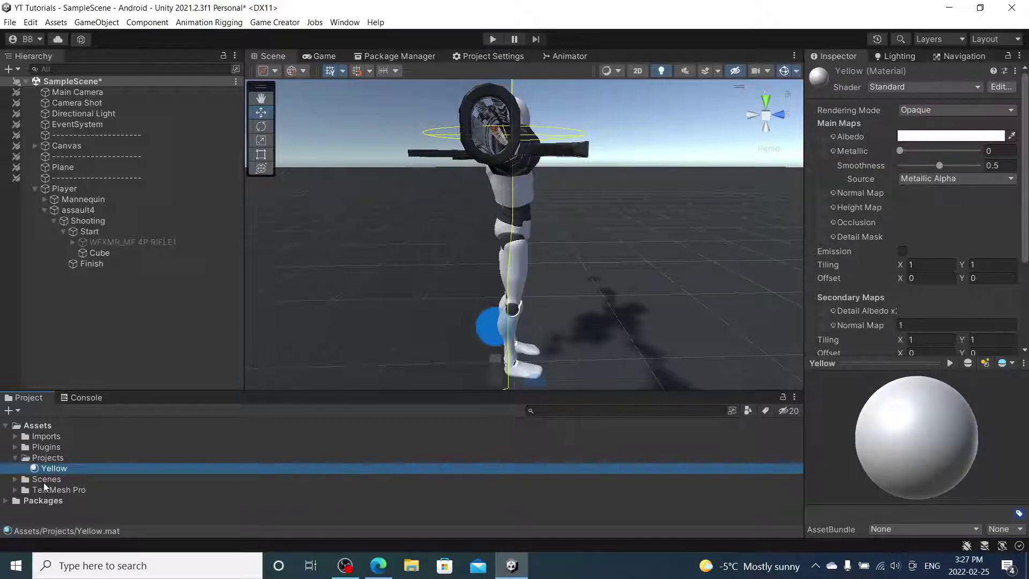
Apply the Yellow material to the thin Cube under Start
drag(54, 472, 106, 254)
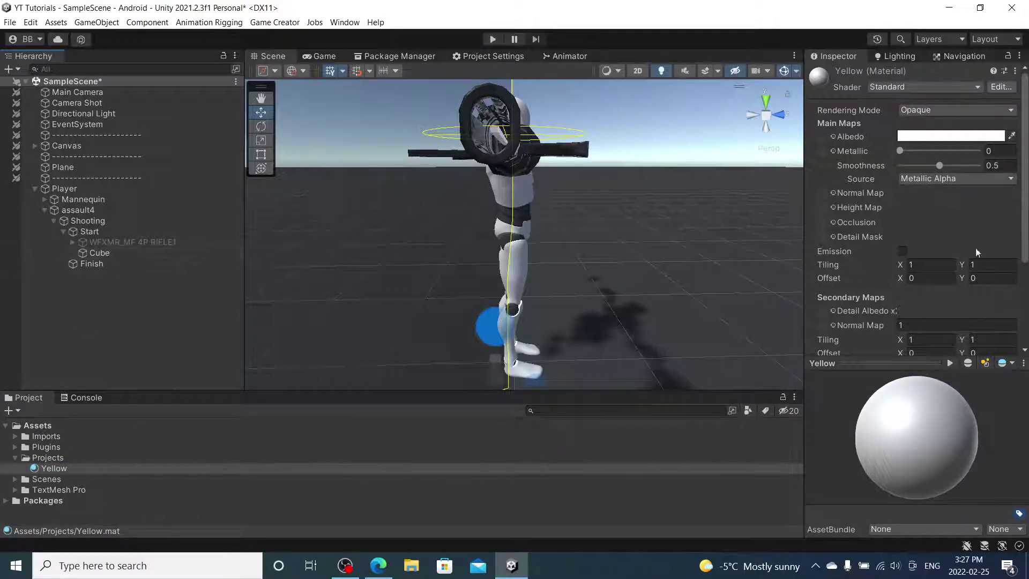
scroll(518, 156, up, 4)
middle_drag(518, 156, 518, 158)
scroll(518, 159, down, 2)
Set the Yellow material's albedo colour to a saturated golden yellow
click(951, 137)
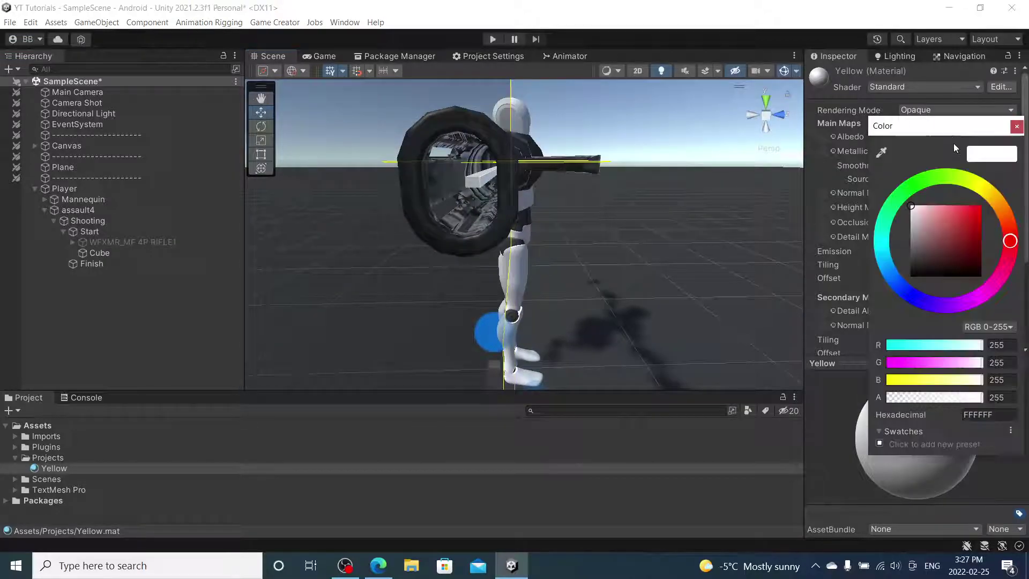
drag(992, 186, 970, 184)
mouse_move(965, 220)
mouse_down()
mouse_move(998, 195)
mouse_move(966, 207)
mouse_move(987, 221)
mouse_move(998, 195)
mouse_move(984, 209)
mouse_up()
click(976, 186)
click(692, 218)
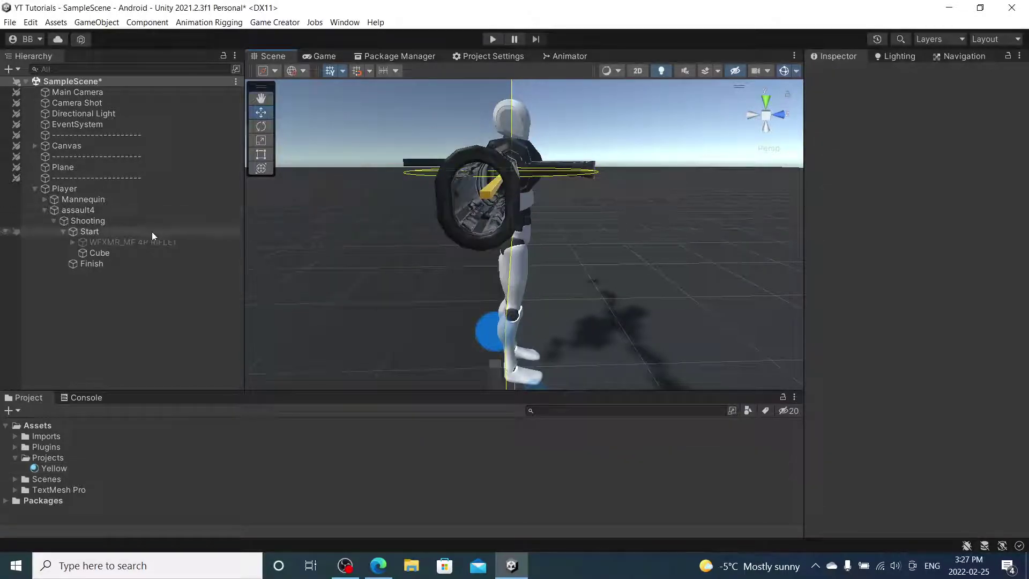
Rename the thin Cube under Start as Bullet
click(124, 253)
click(880, 75)
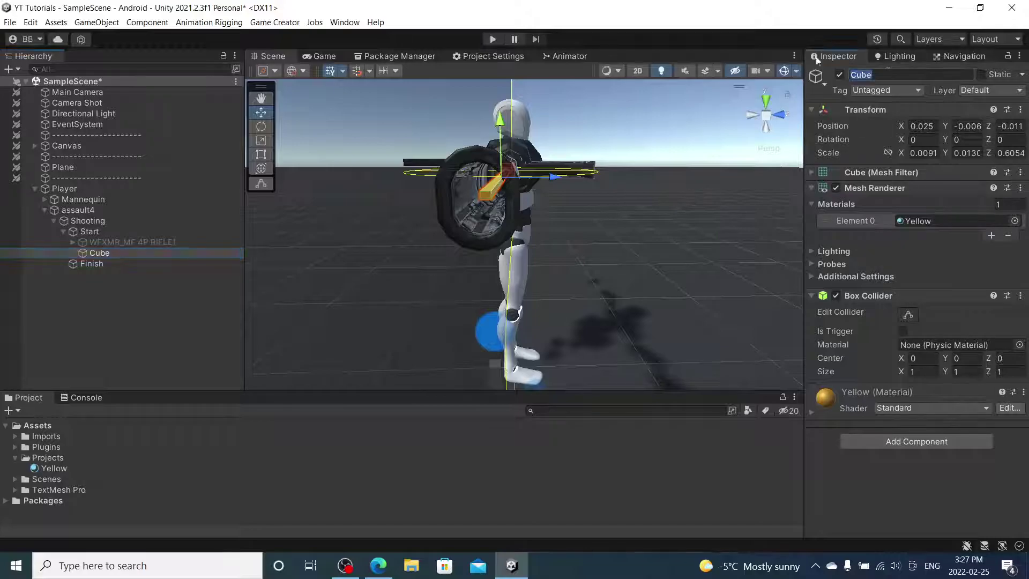
text(Bullet)
key(Return)
Rename the WFXMR_MF 4P RIFLE1 muzzle flash object as Gunshot
click(176, 243)
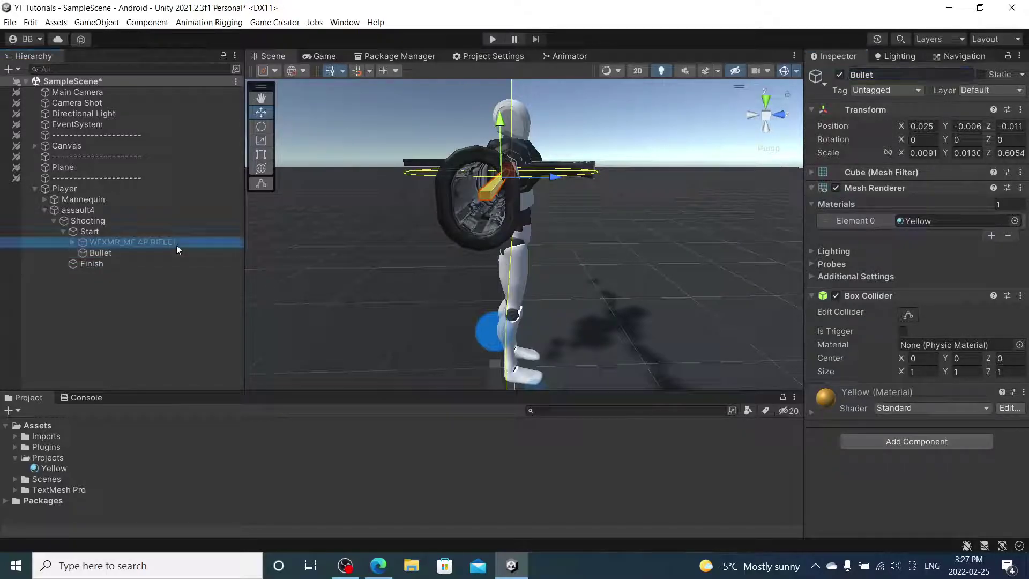
click(858, 75)
text(G)
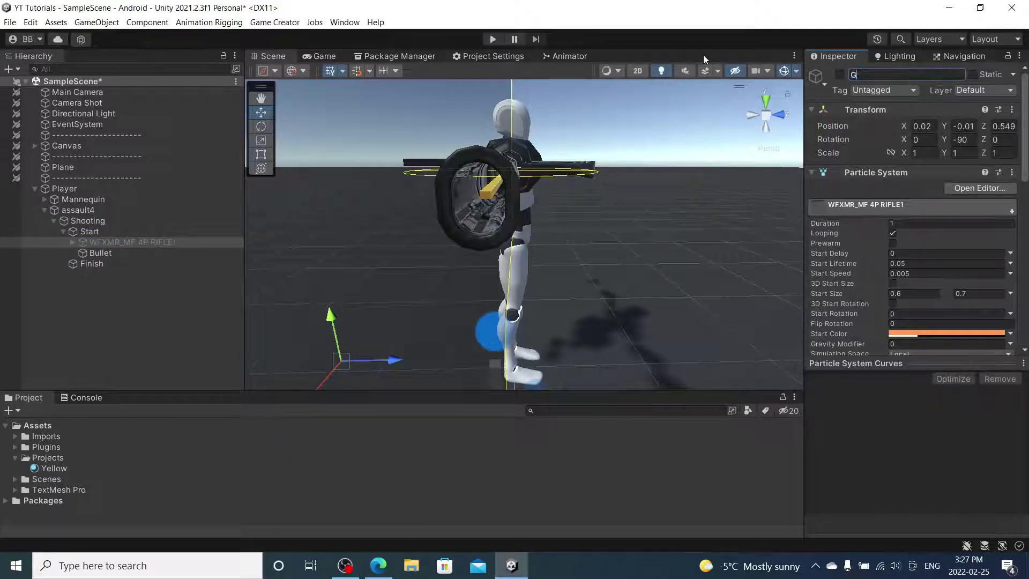
text(unshot)
key(Return)
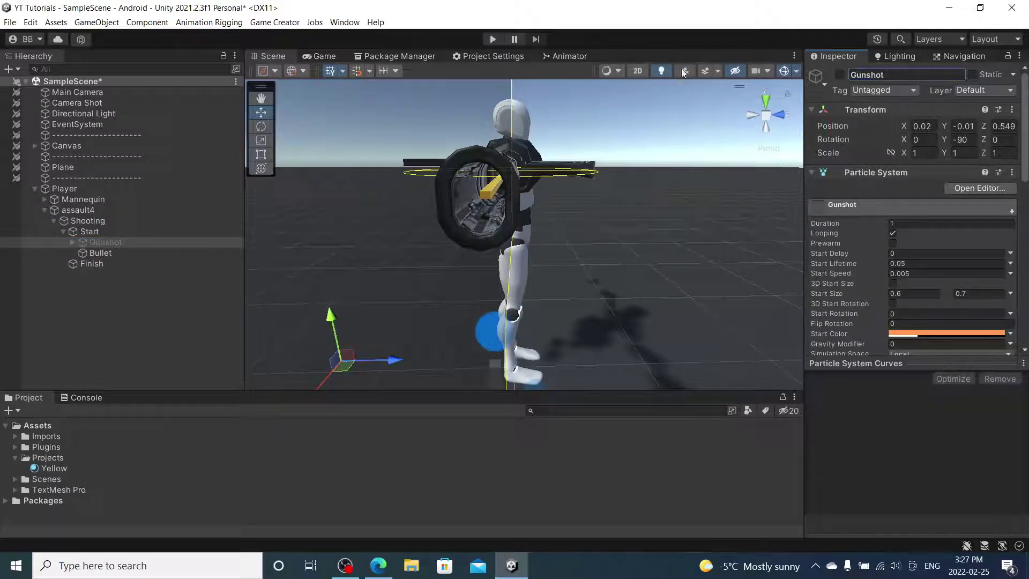
Remove the Box Collider component from the Bullet object
click(214, 252)
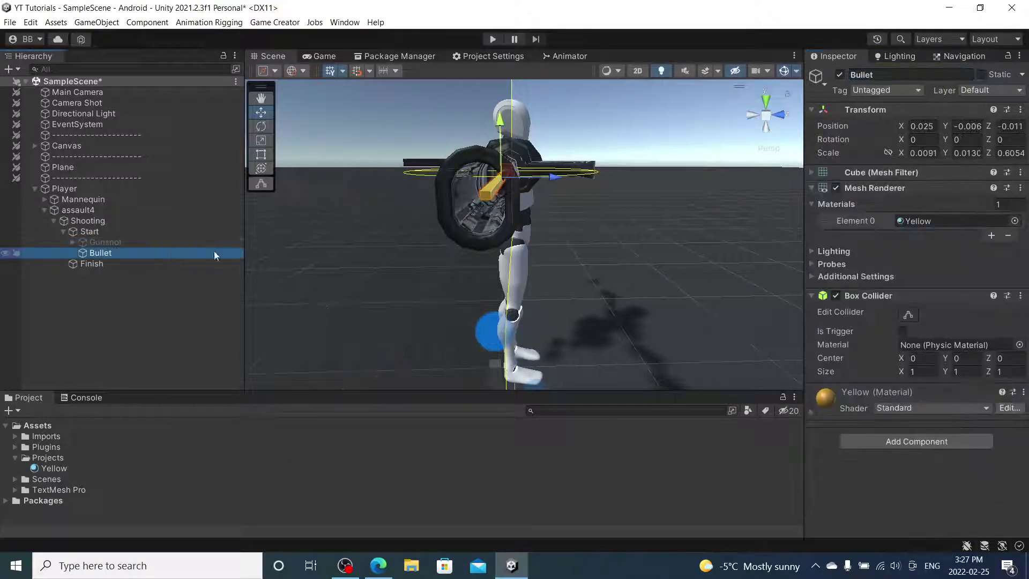
right_click(1000, 294)
click(986, 327)
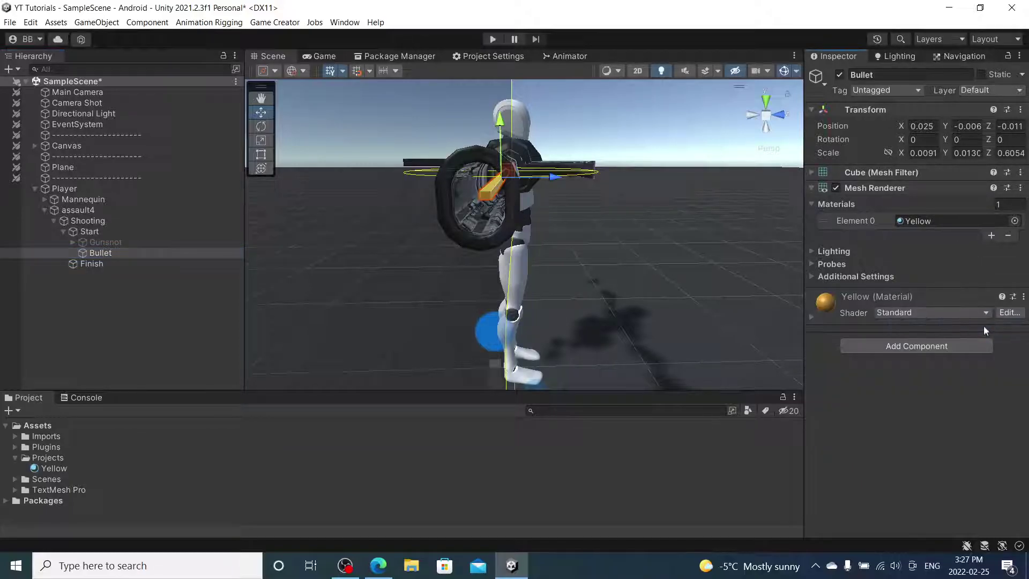
Create an empty child object named Collision under Bullet and add a Box Collider to it
right_click(114, 254)
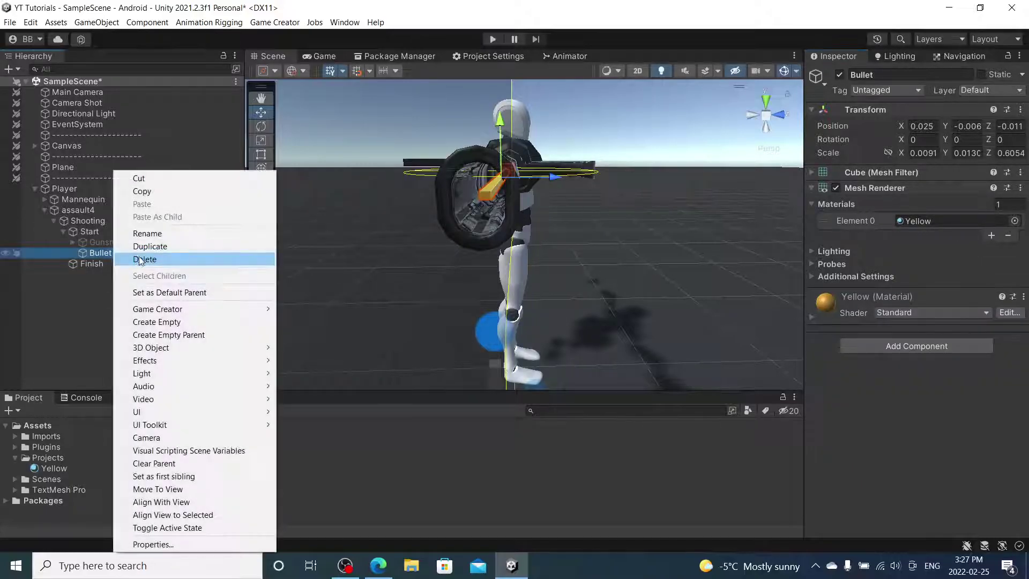
click(160, 320)
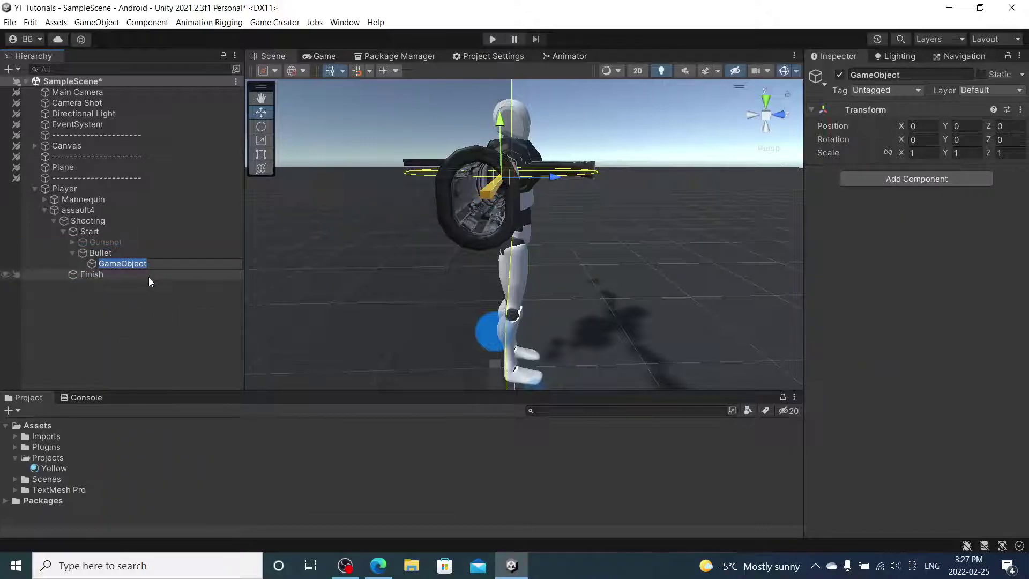
text(Collision)
key(Return)
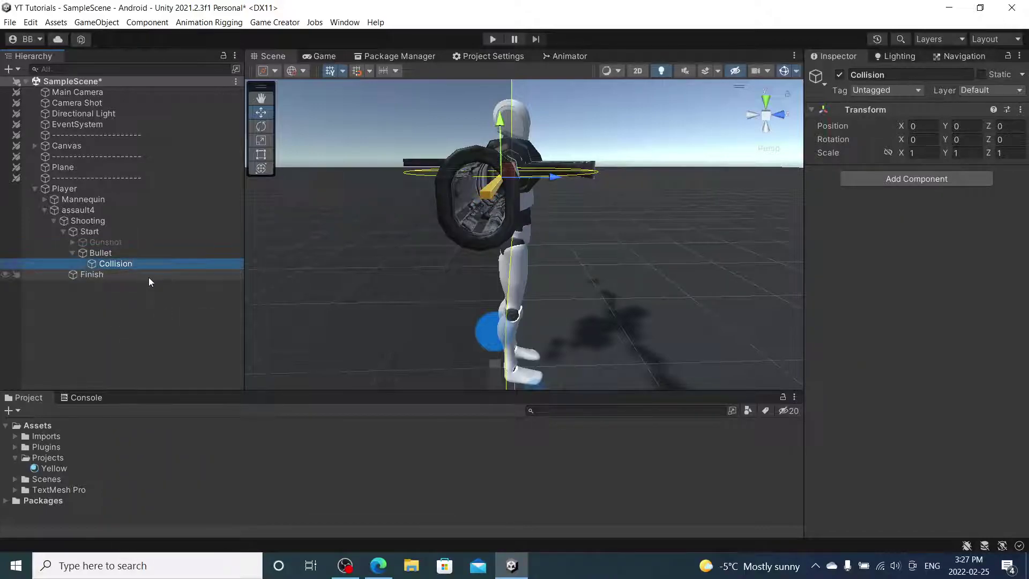
click(947, 185)
text(box)
click(943, 223)
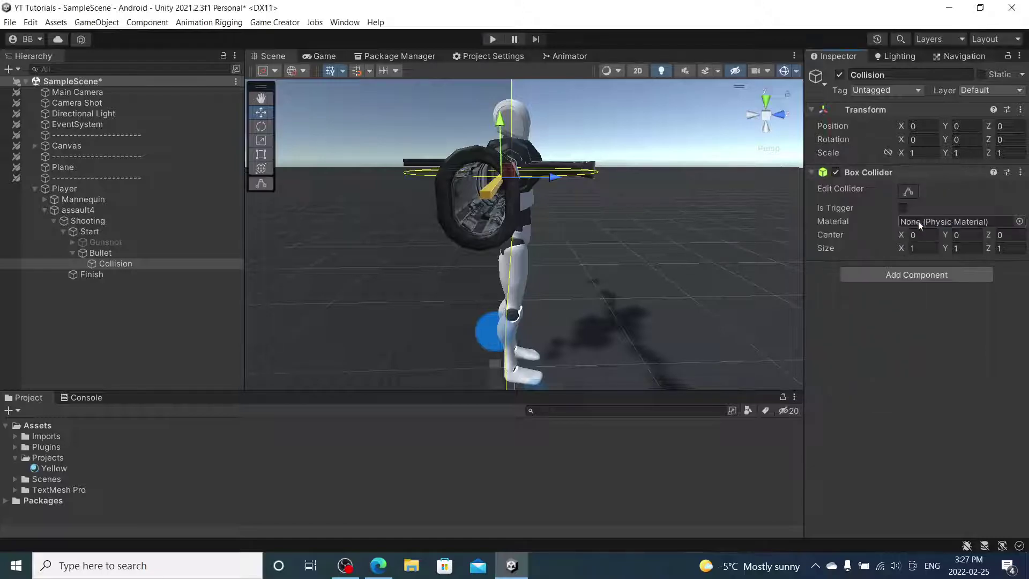
Set the Collision object's Box Collider size to 10 on X, Y and Z
text(2)
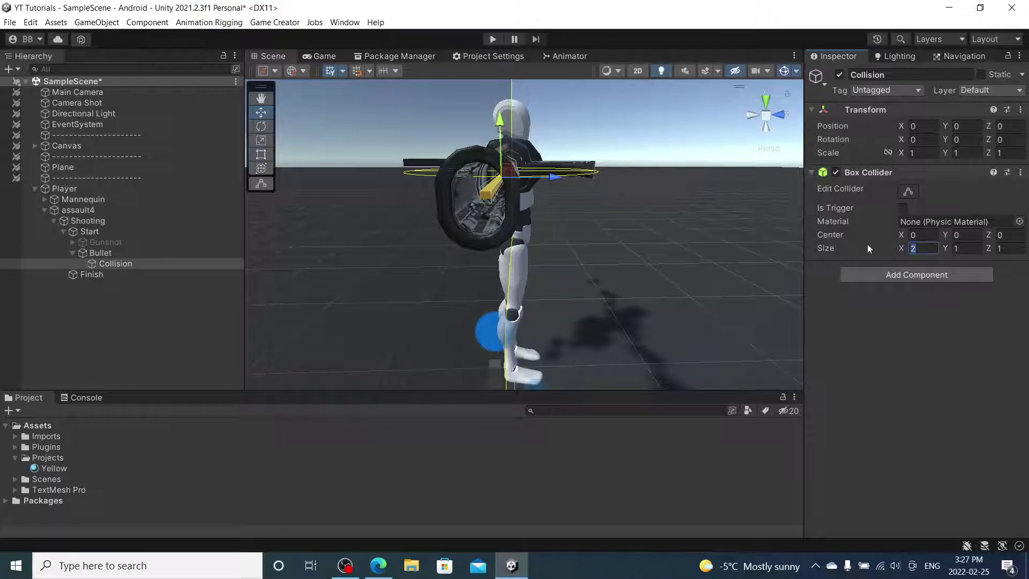
text(10)
key(Tab)
text(10)
key(Tab)
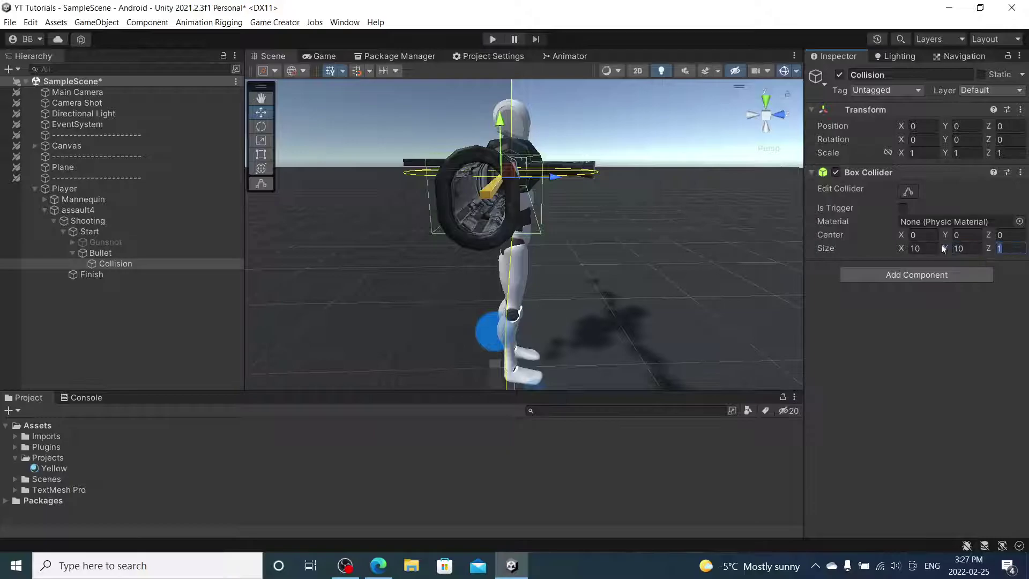
text(10)
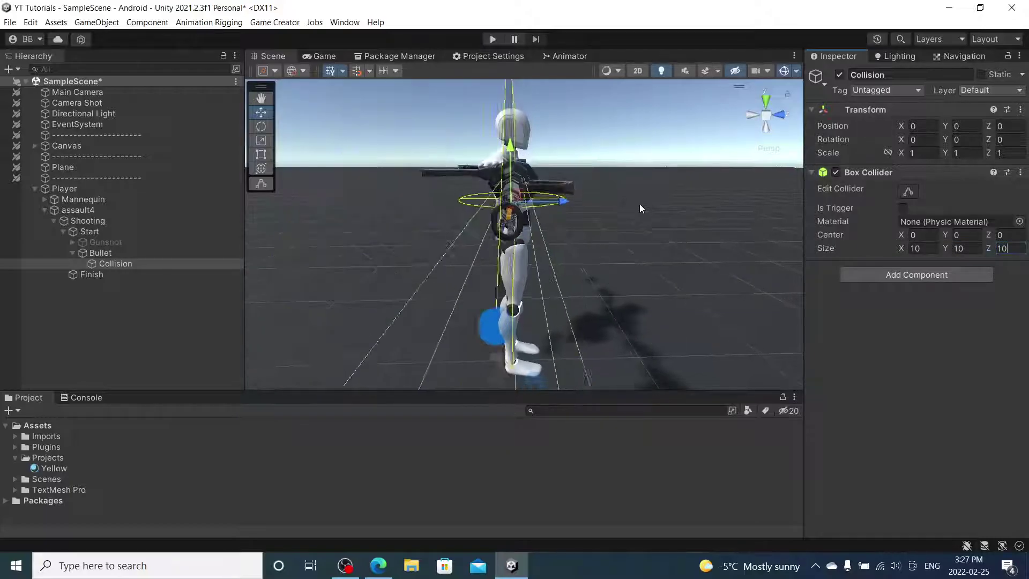
key(Return)
Set the Collision object's Box Collider size to 2 on Z
alt+drag(706, 240, 405, 245)
click(1013, 249)
key(BackSpace)
key(BackSpace)
text(5)
key(BackSpace)
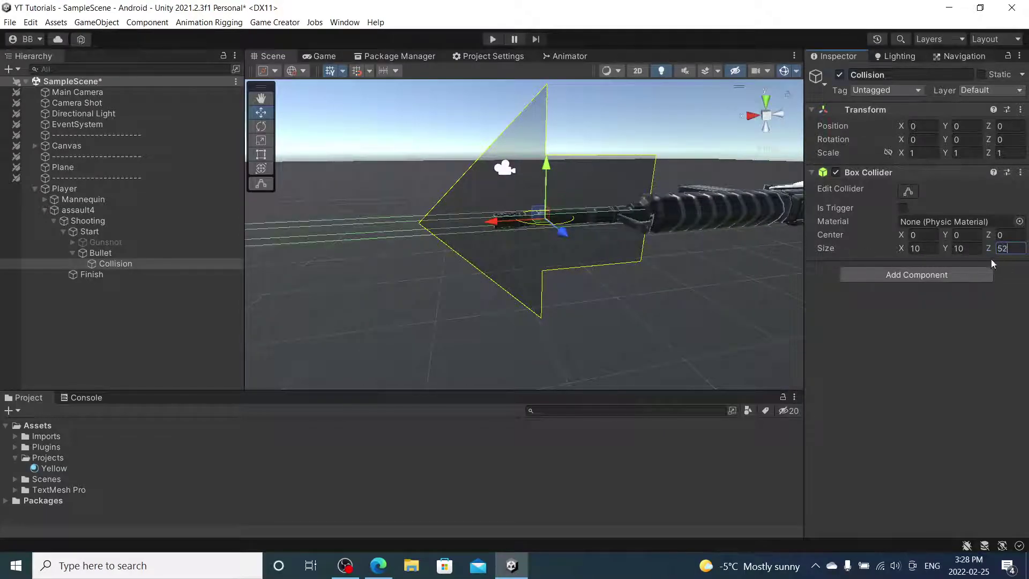
text(2)
Enlarge the Collision object's Box Collider to a size of 50 on X and Y
alt+drag(606, 245, 983, 247)
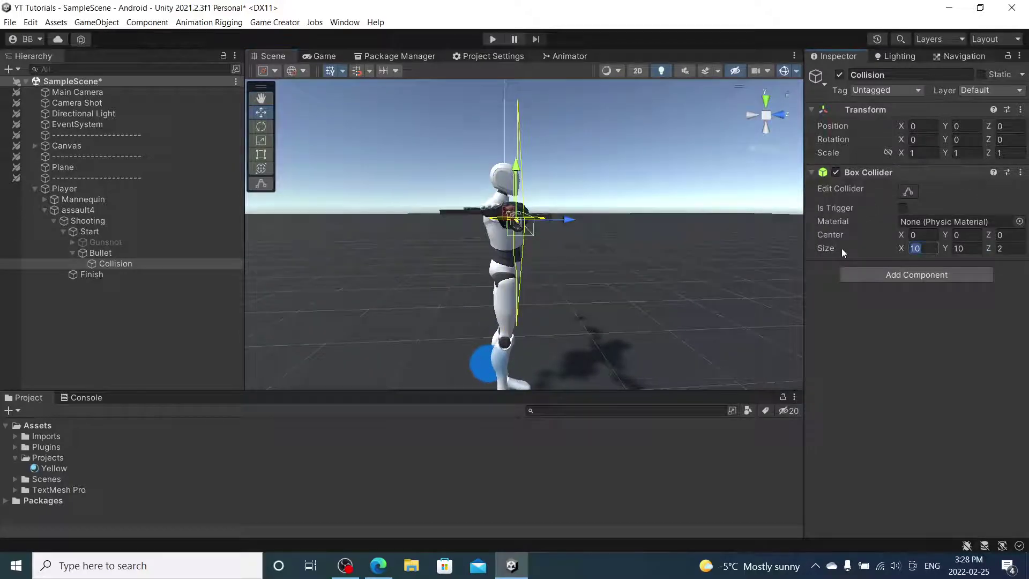
key(BackSpace)
key(BackSpace)
text(50)
key(Tab)
text(50)
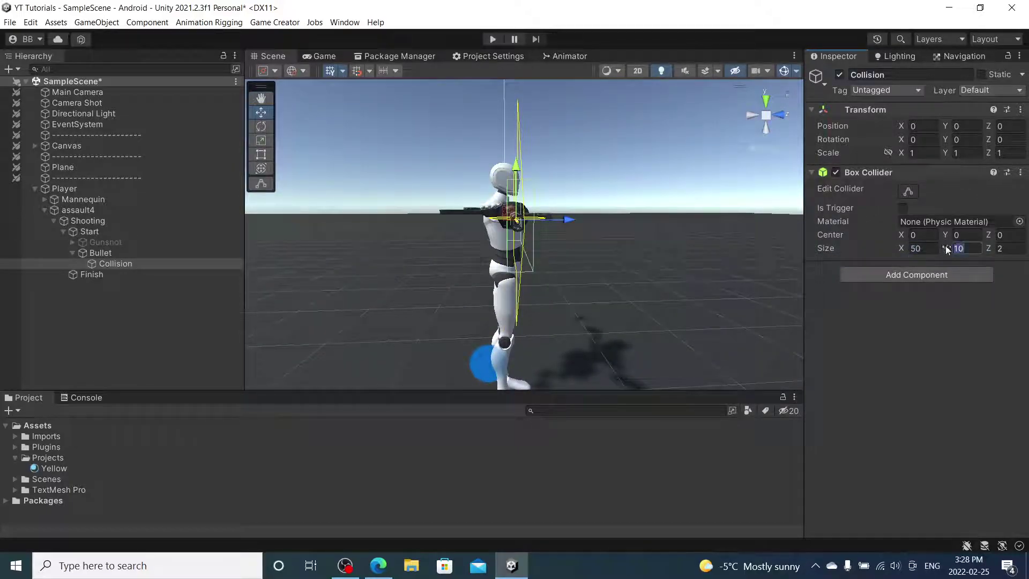
Set the Collision object's Box Collider size to 100 on both X and Y
alt+drag(621, 245, 824, 221)
click(962, 248)
text(100)
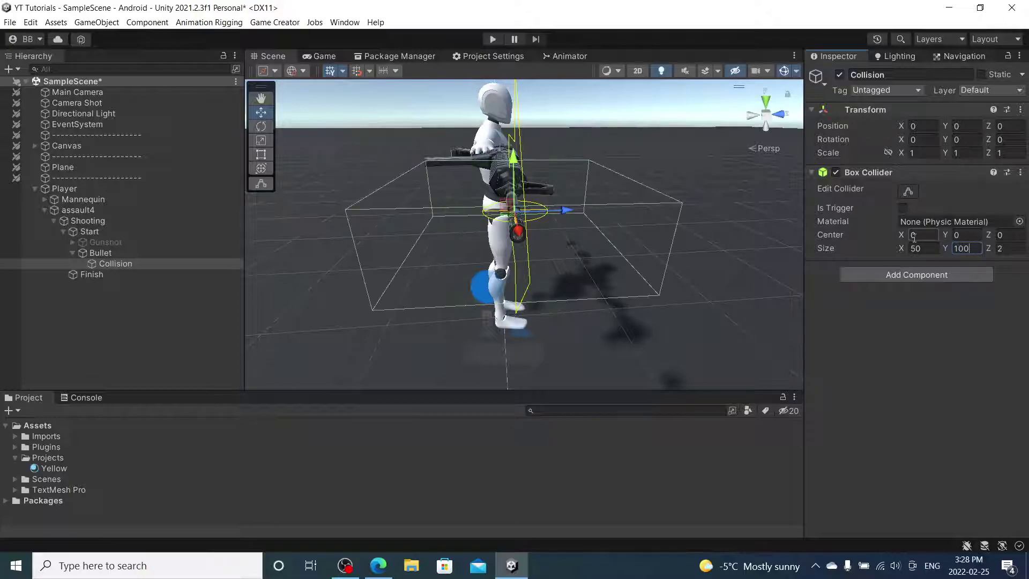
click(917, 249)
text(100)
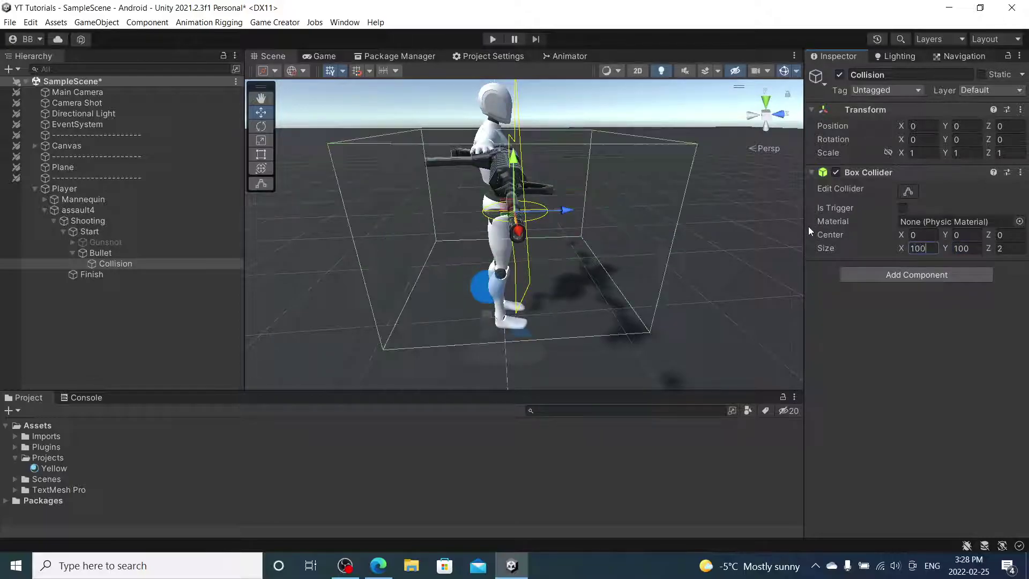
Make the Collision object's Box Collider a trigger and create a new tag named Bullet
alt+drag(606, 237, 515, 215)
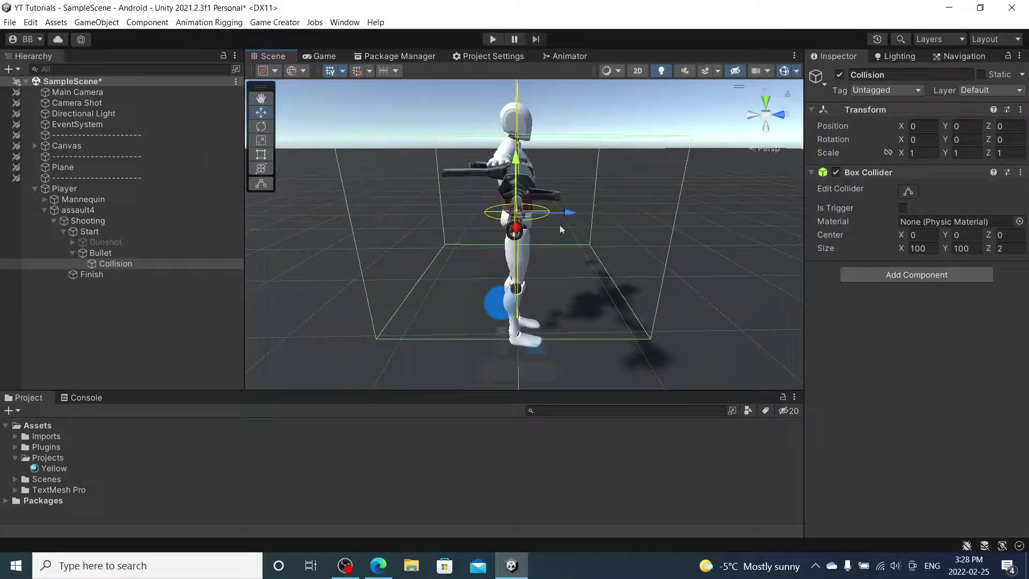
click(904, 209)
click(916, 91)
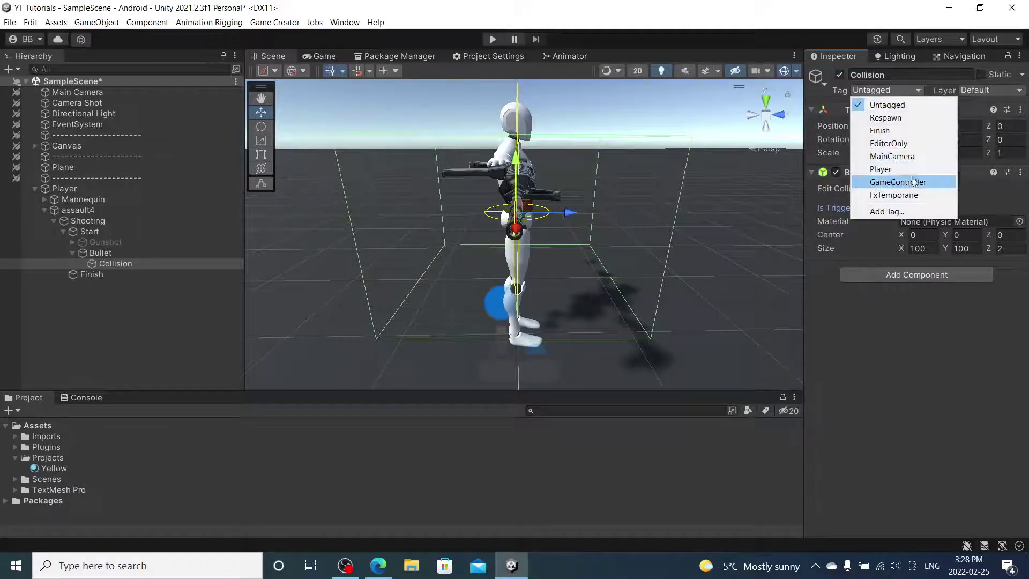
click(907, 214)
click(992, 140)
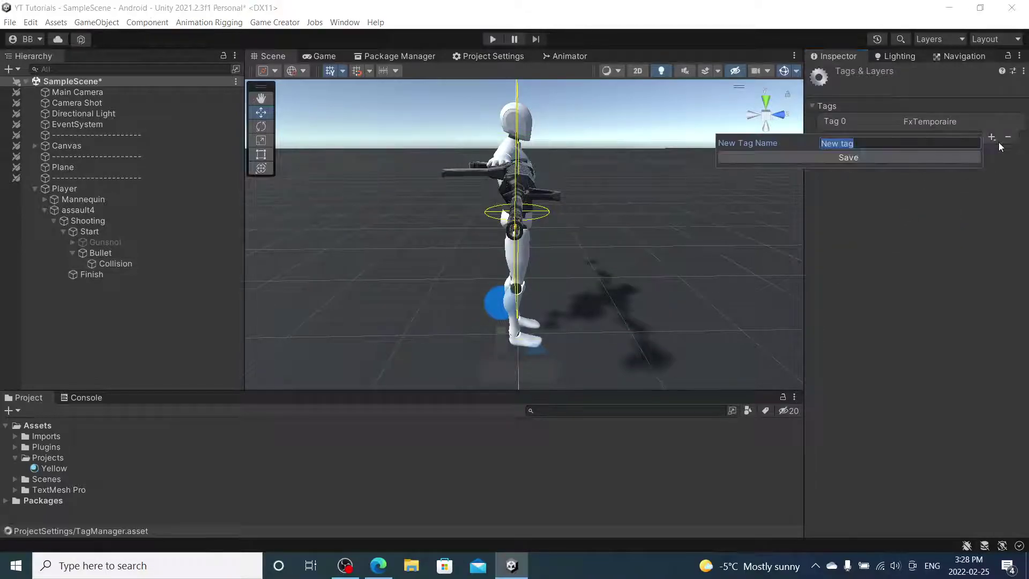
text(Bullet)
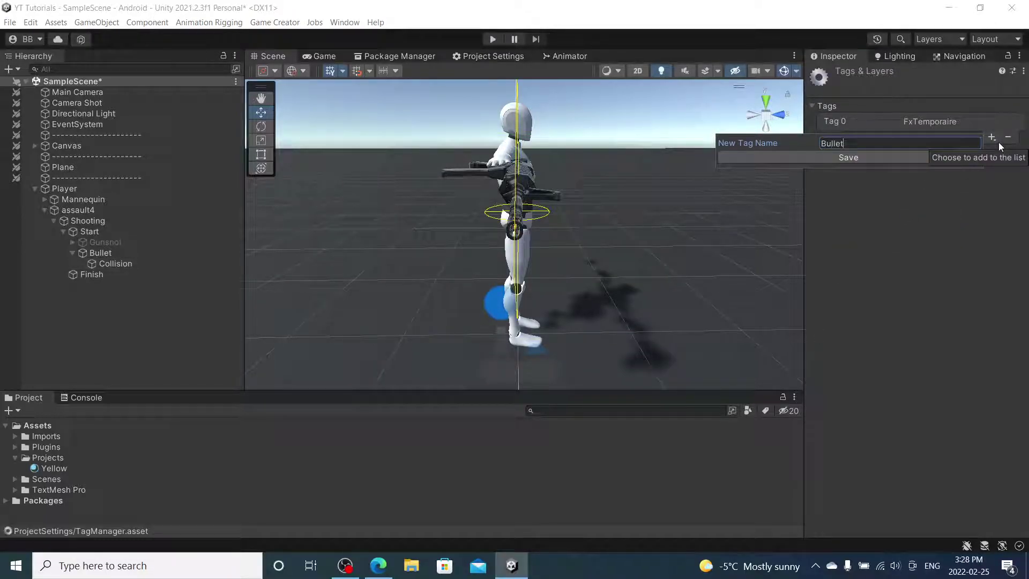
click(867, 158)
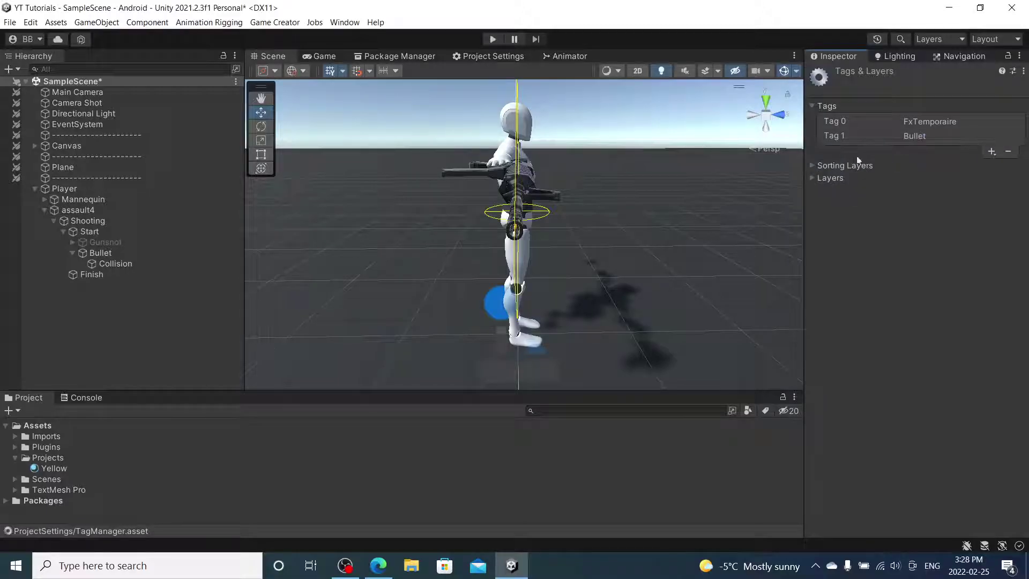
Assign the Bullet tag to the Collision object
click(119, 264)
click(890, 90)
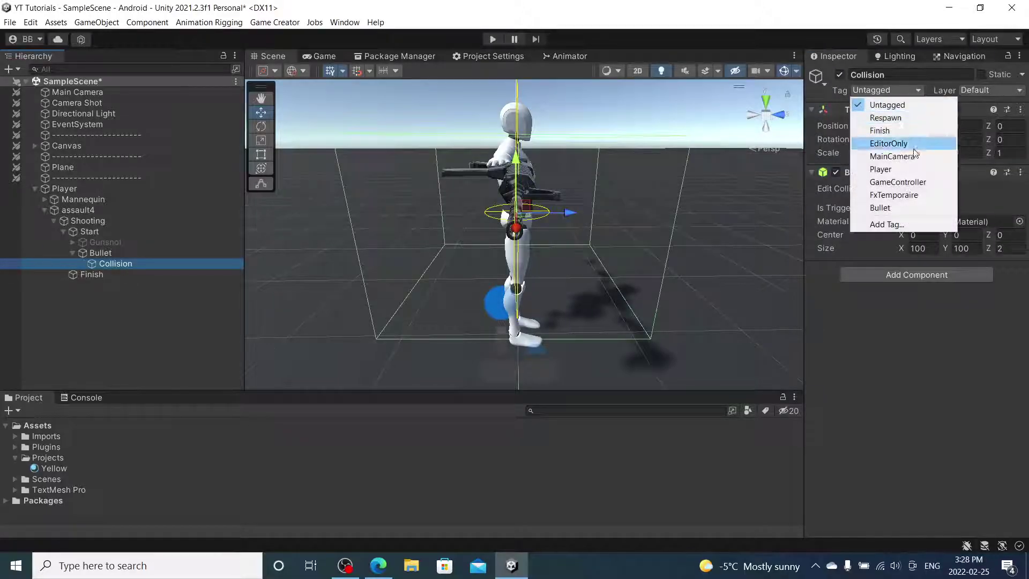
click(884, 208)
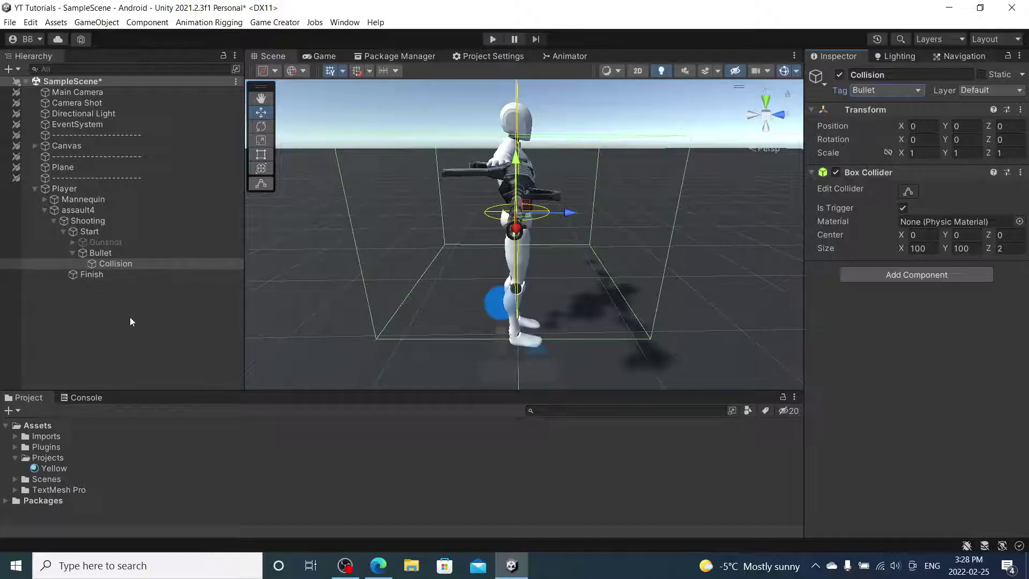
Deactivate the Bullet object and collapse its children in the hierarchy
click(136, 253)
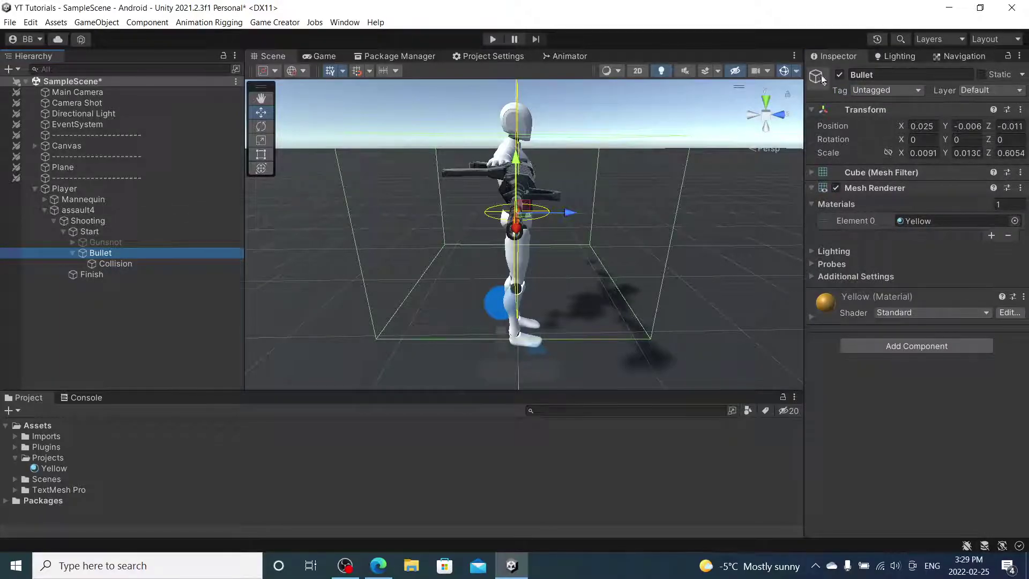
click(841, 73)
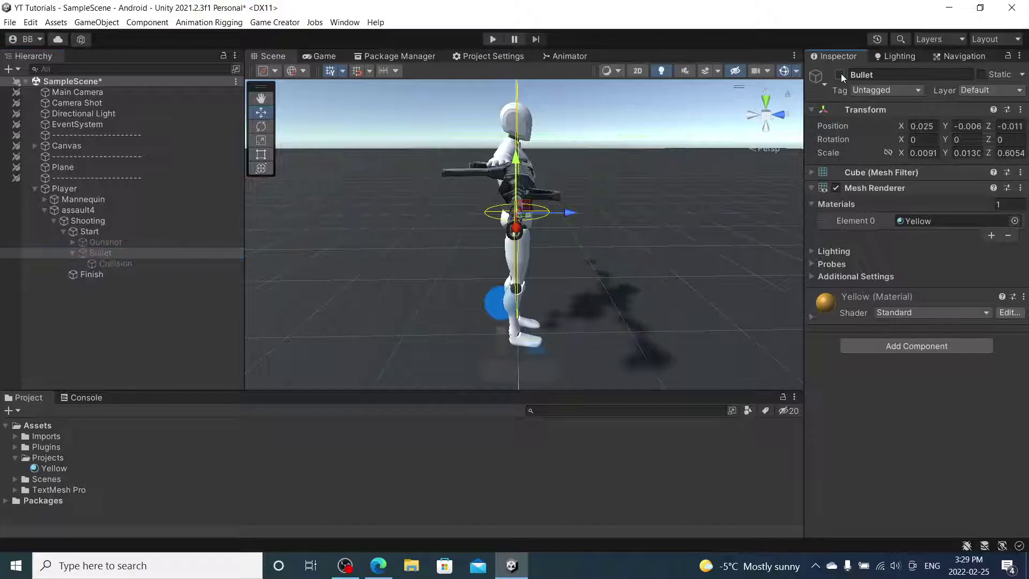
click(72, 253)
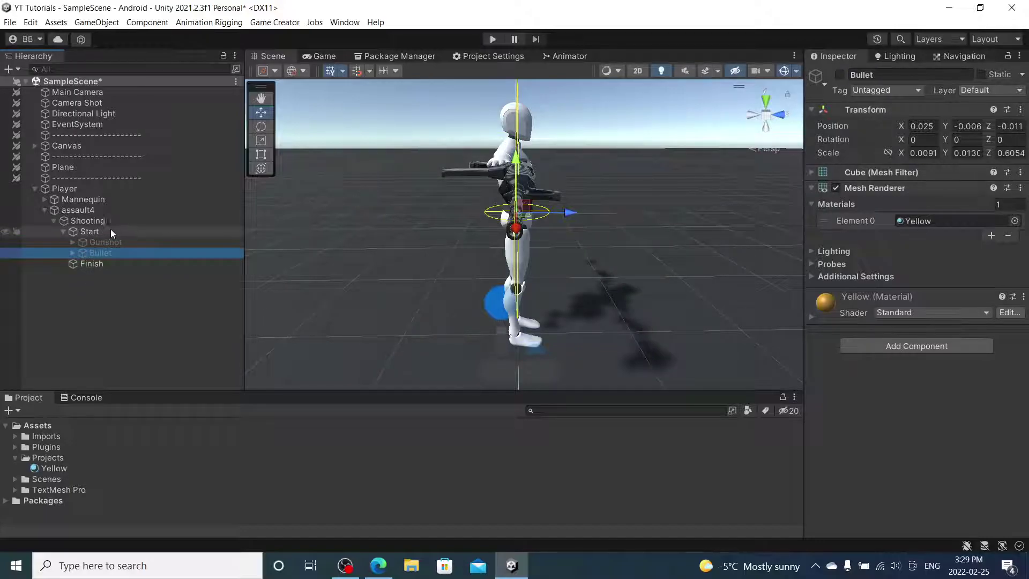
Run the scene in the Game view to check the player, and stop it again
click(322, 56)
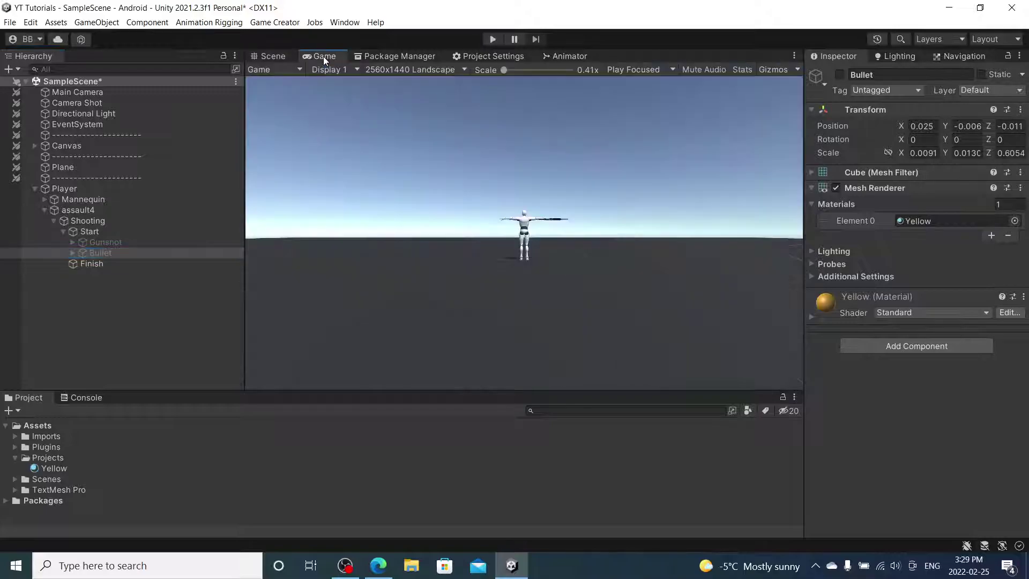
click(502, 41)
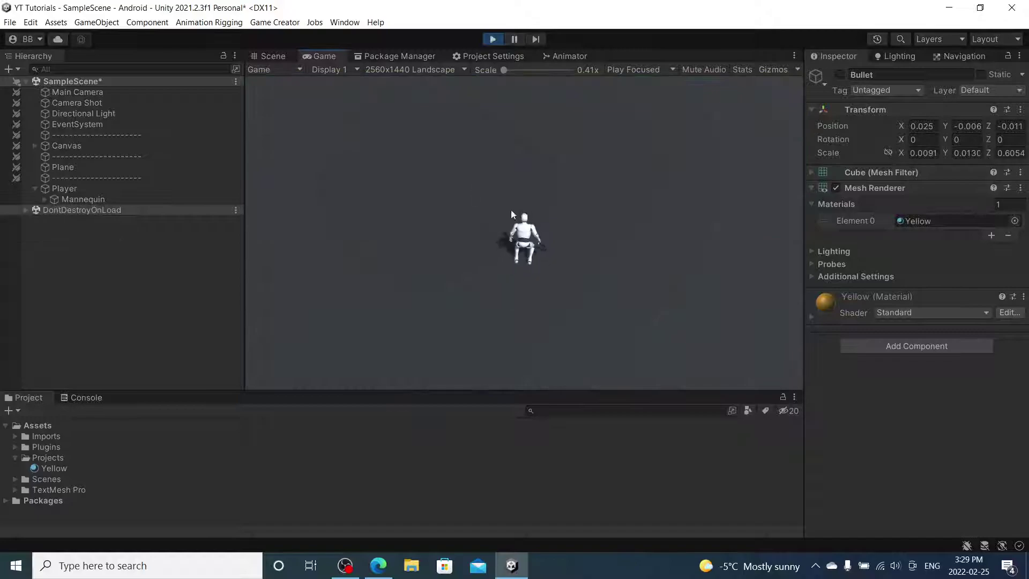
click(493, 39)
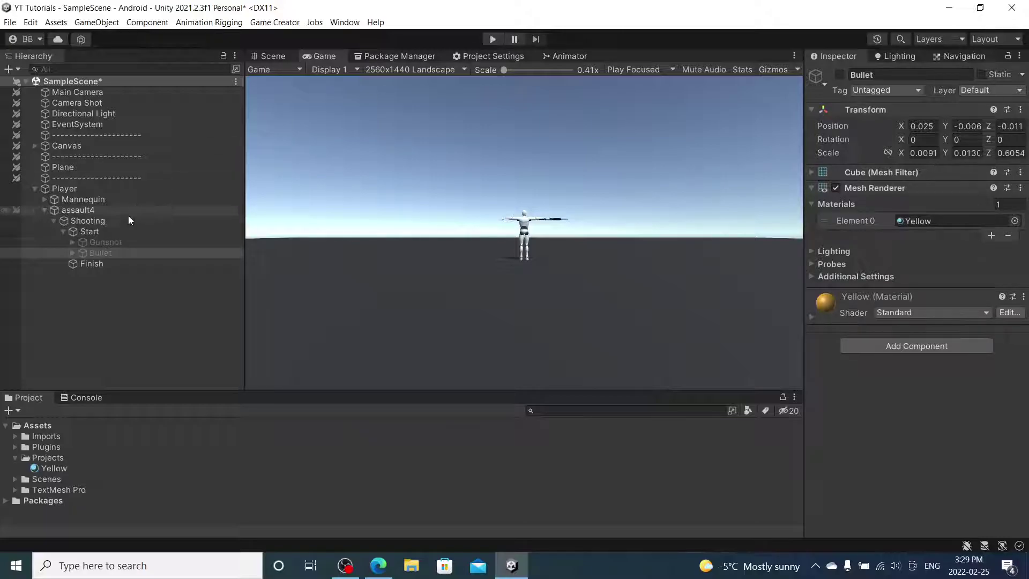
Create an empty child object named Combat under the Canvas's Panel
click(35, 145)
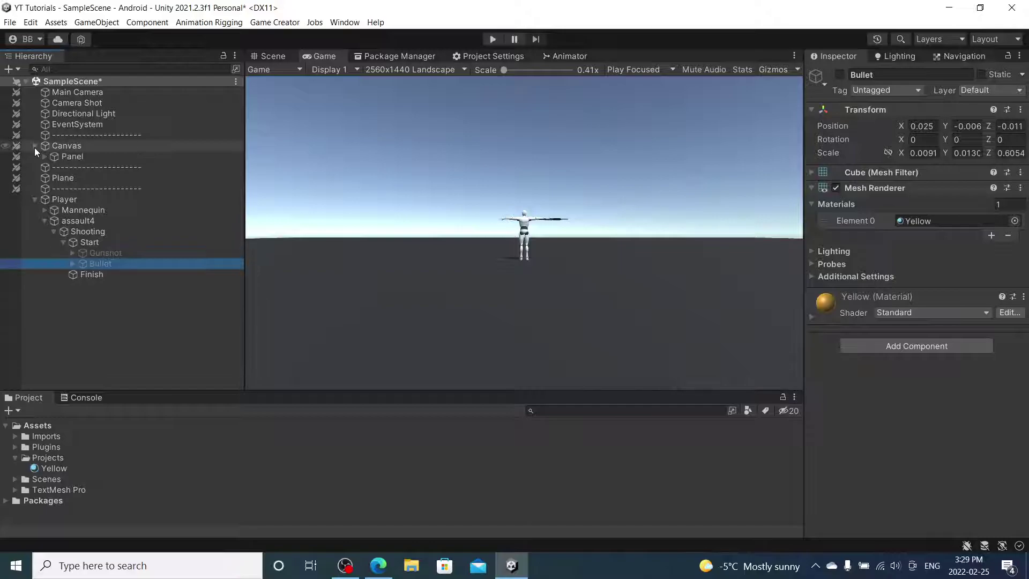
click(45, 156)
right_click(80, 155)
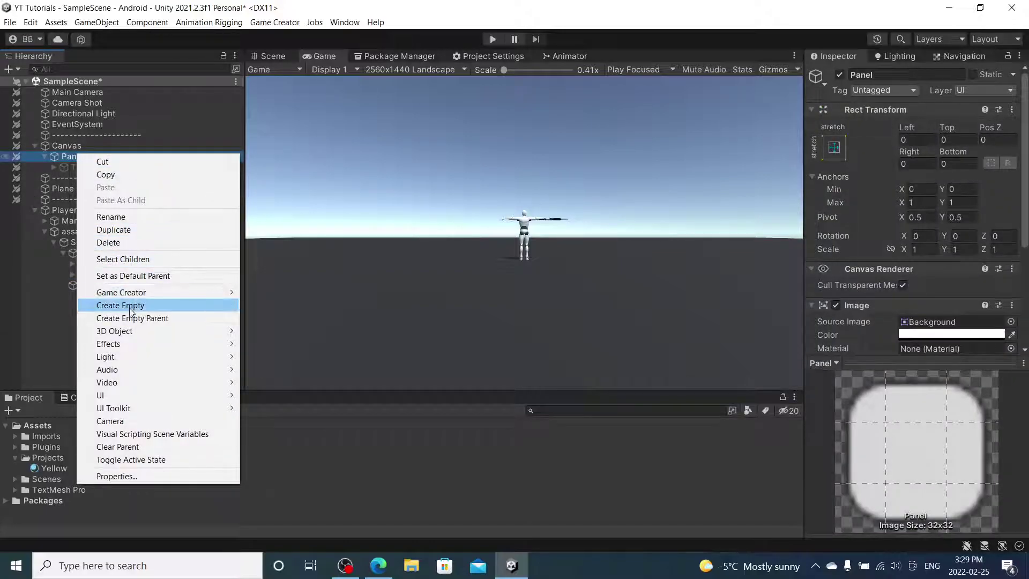
click(147, 306)
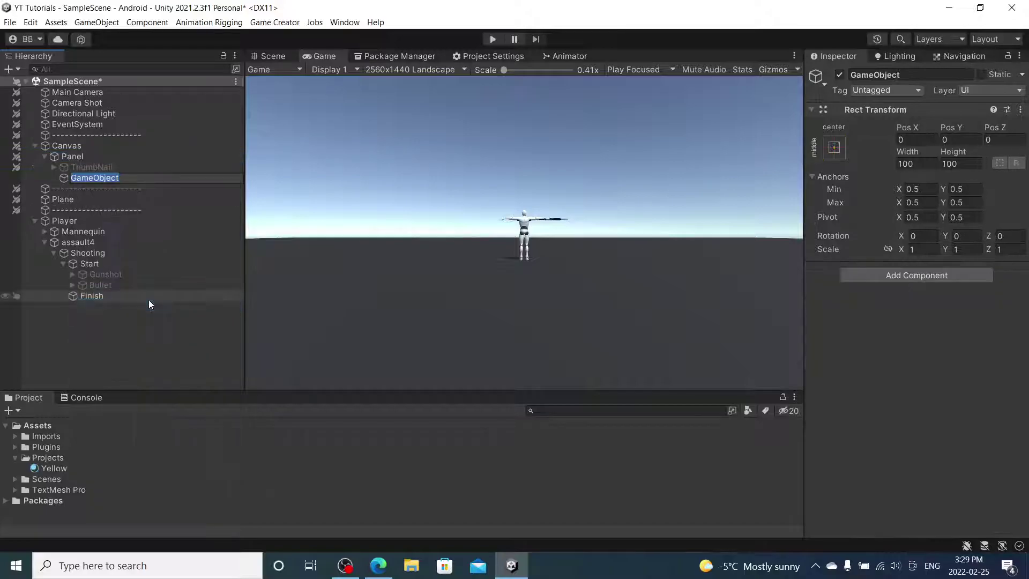
text(Combat)
key(Return)
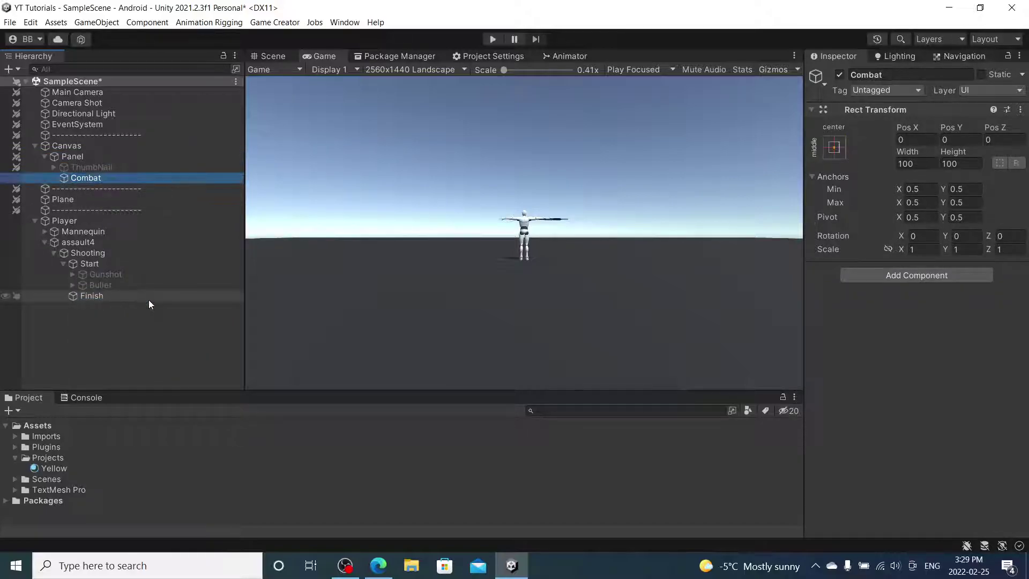
Add a UI Image under Combat and name it Shoot
right_click(132, 178)
mouse_move(242, 420)
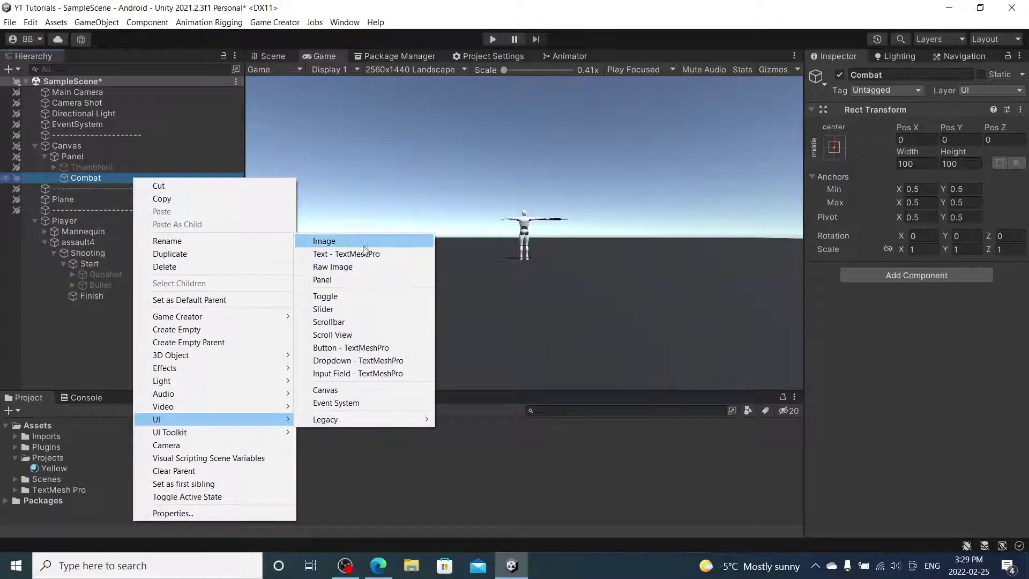
click(365, 243)
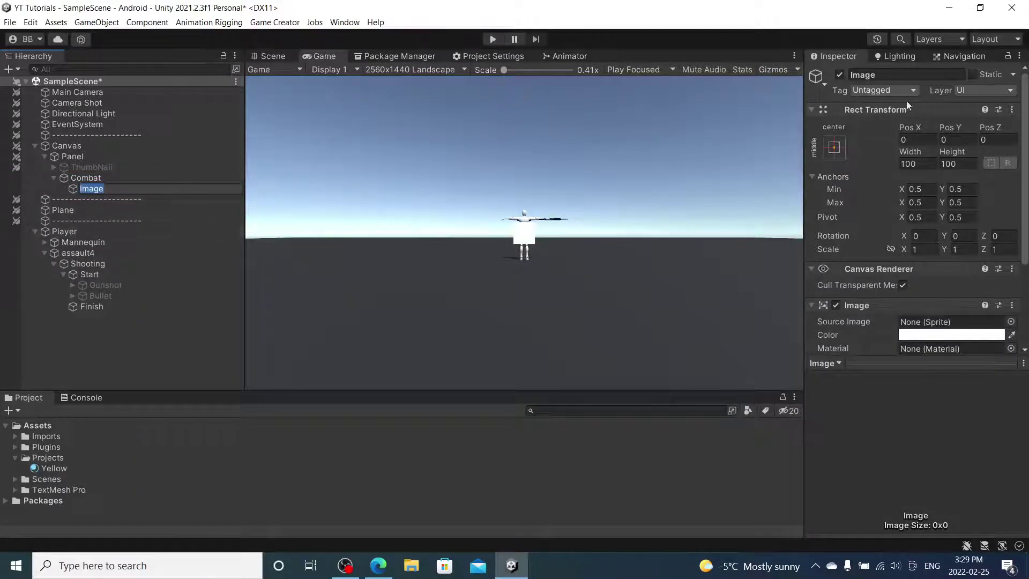
key(Return)
text(Shoot)
key(Return)
Set the Shoot image's color to black with an alpha of 100
click(979, 336)
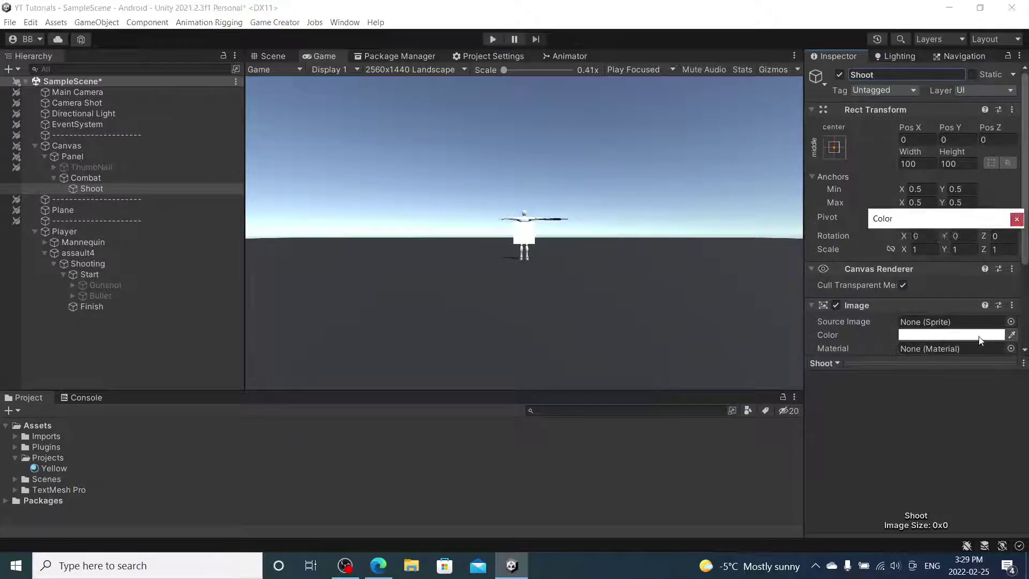
drag(936, 340, 906, 376)
click(998, 490)
text(100)
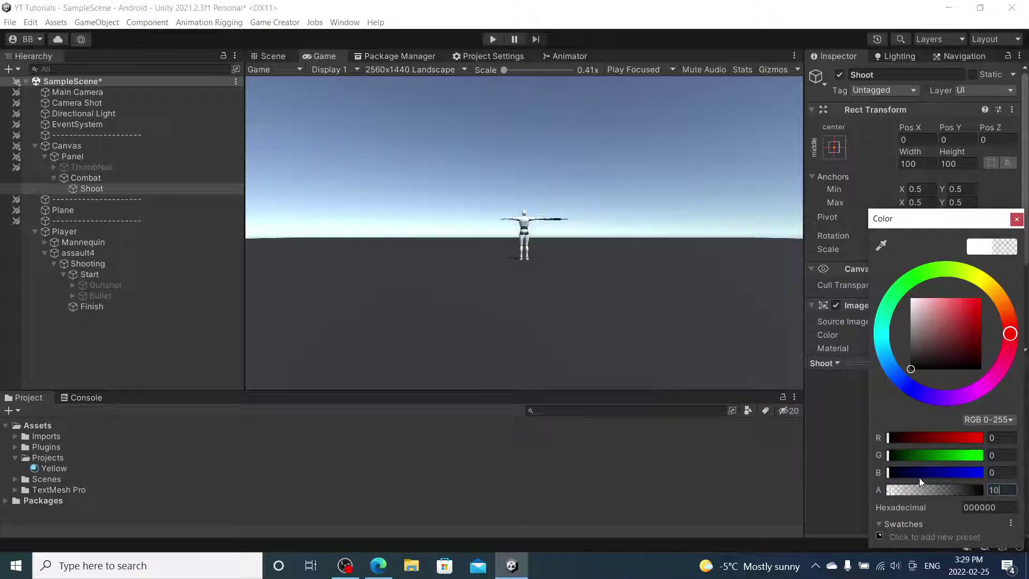
click(1017, 219)
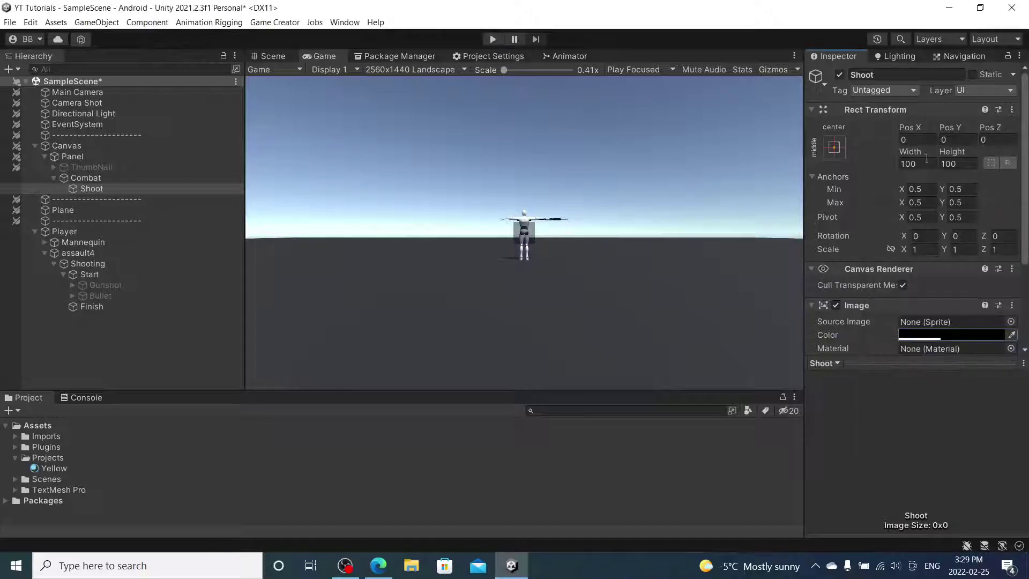
Set the Shoot image's width and height to 200 and use the Knob sprite as its source image
text(200)
key(Tab)
text(200)
click(1011, 321)
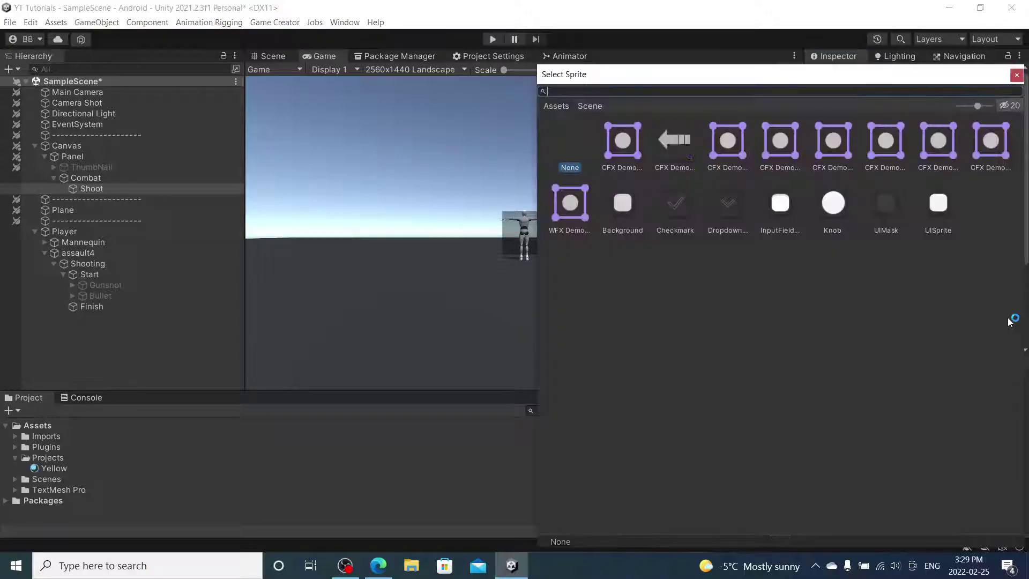
double_click(835, 201)
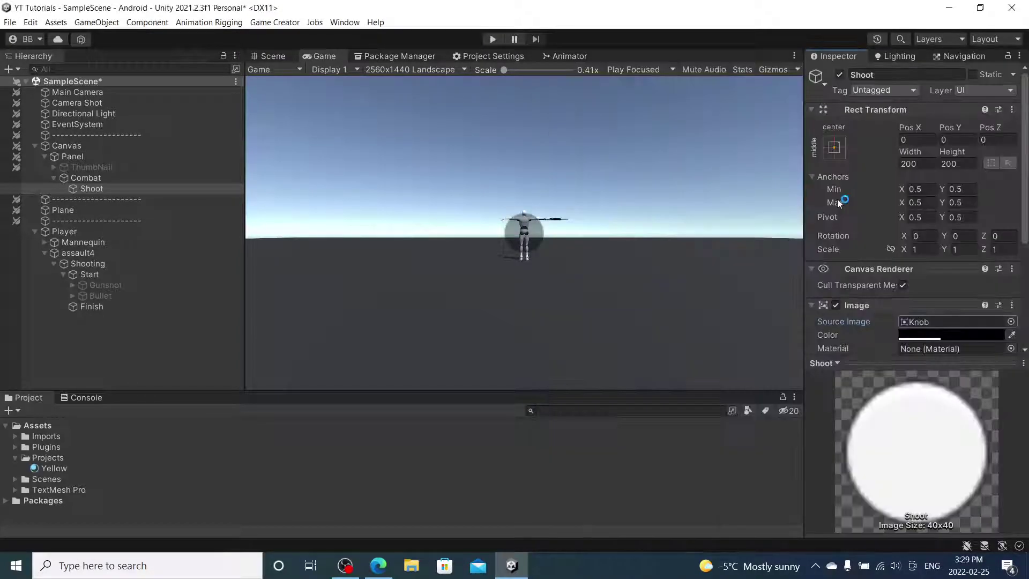
Add a Game Creator TextMeshPro button as a child of Shoot
right_click(105, 187)
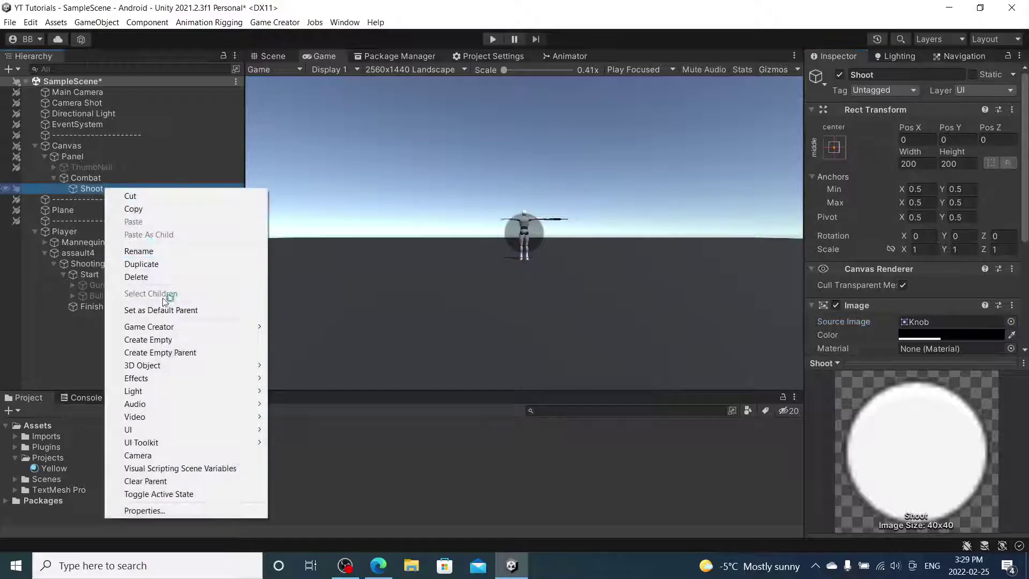
mouse_move(196, 328)
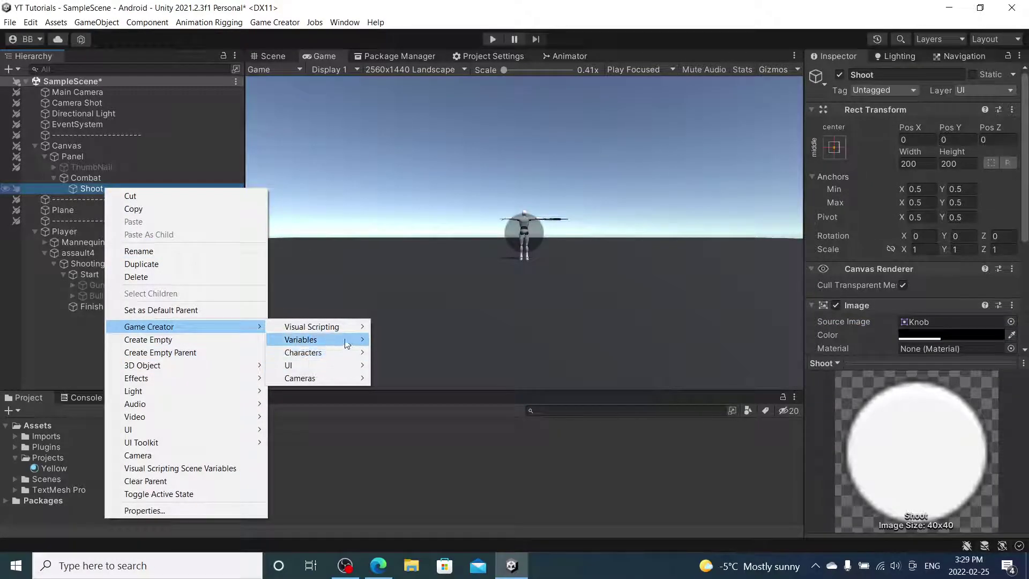
mouse_move(348, 366)
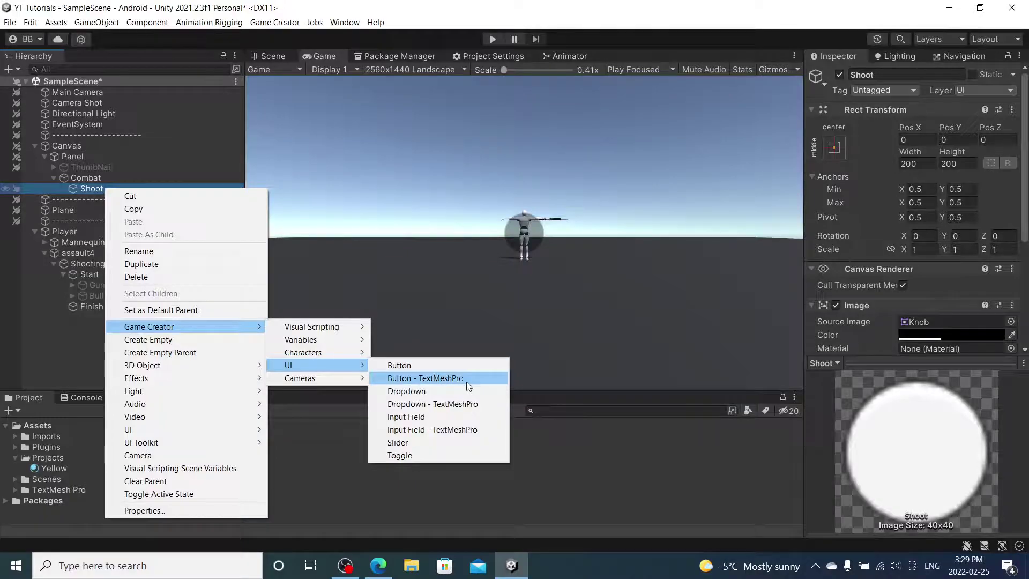
click(453, 379)
drag(166, 199, 105, 188)
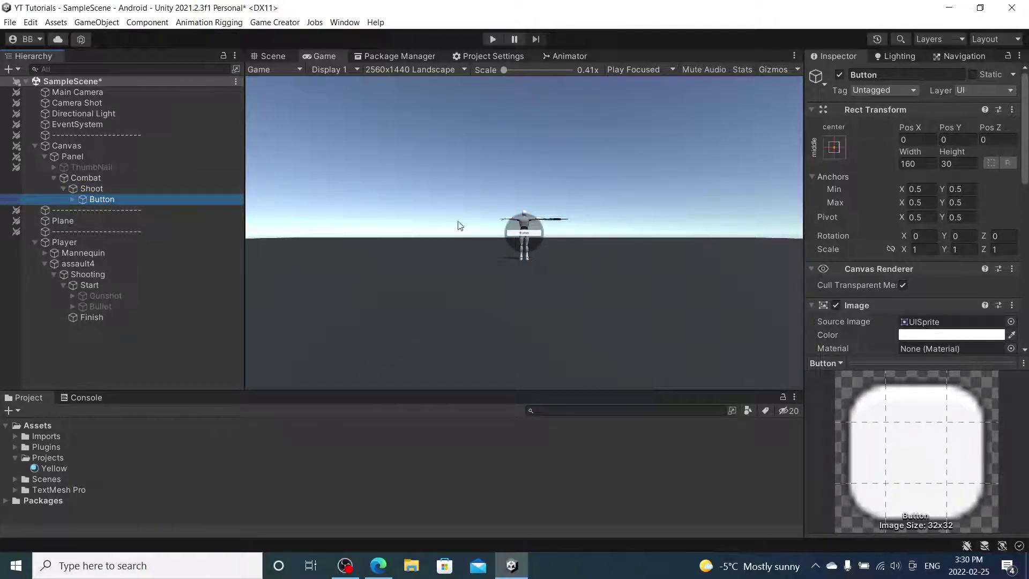
Give the Button the Knob sprite and set its width and height to 175
click(1011, 322)
double_click(833, 203)
click(911, 164)
text(175)
key(Tab)
text(475)
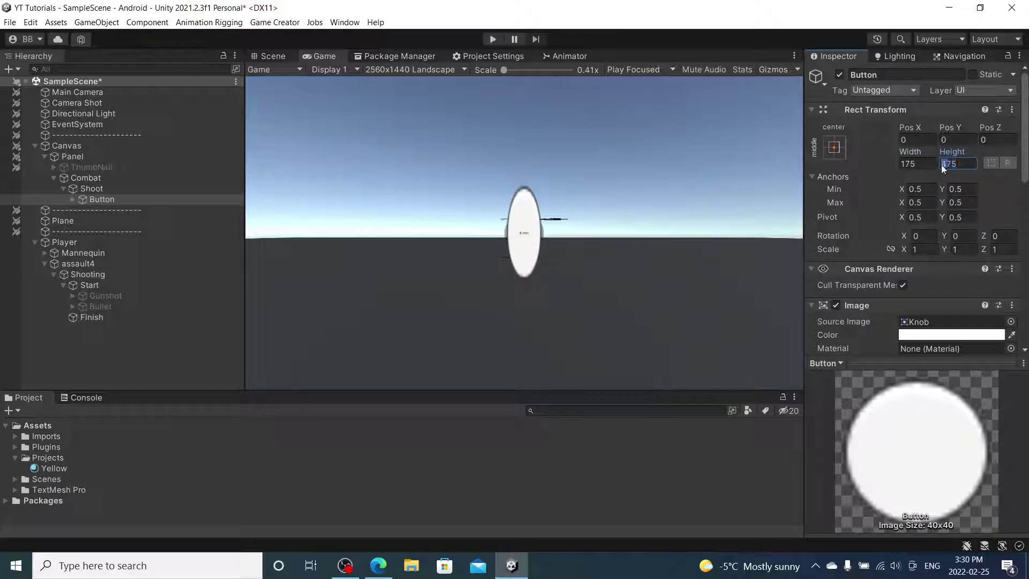
text(1)
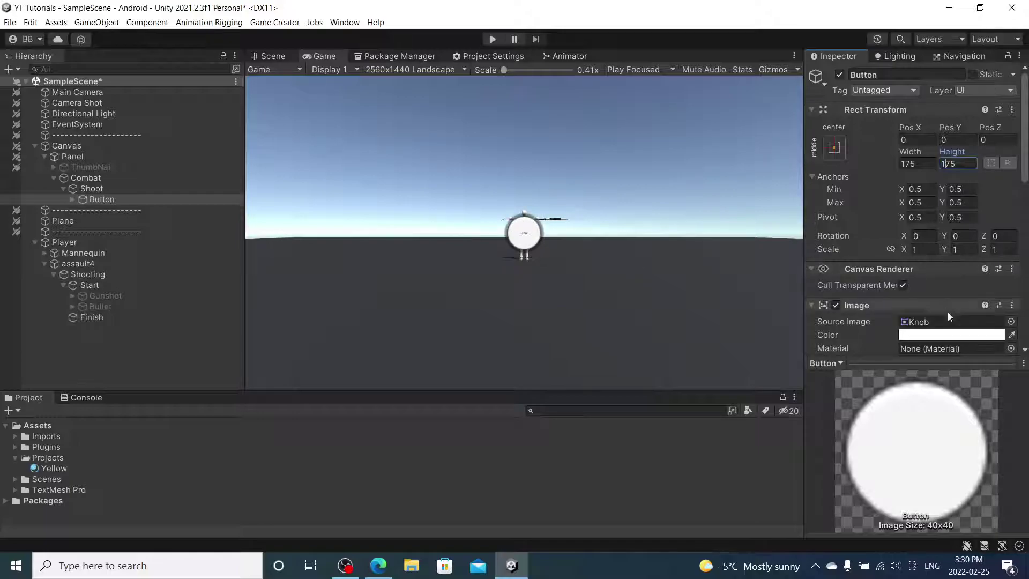
Make the Button's white color semi-transparent with an alpha of about 176
click(952, 335)
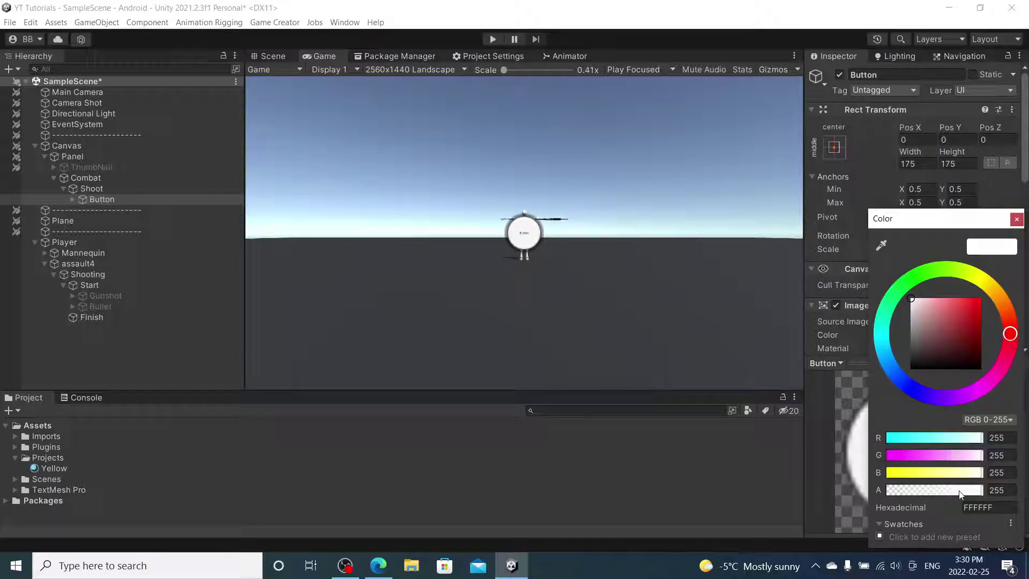
drag(961, 493, 952, 493)
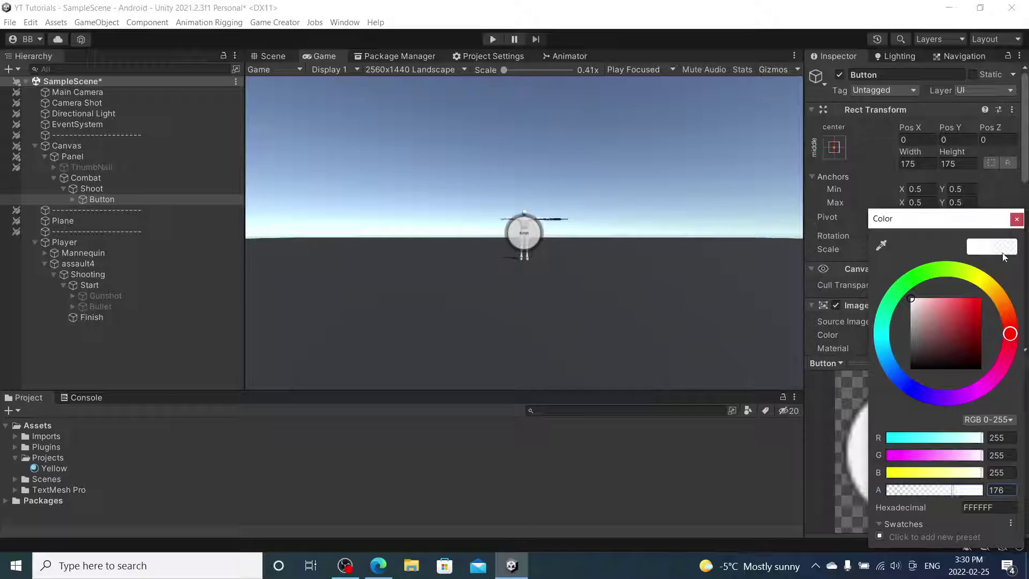
click(1017, 219)
Delete the Text (TMP) label under the Button
click(71, 200)
click(104, 211)
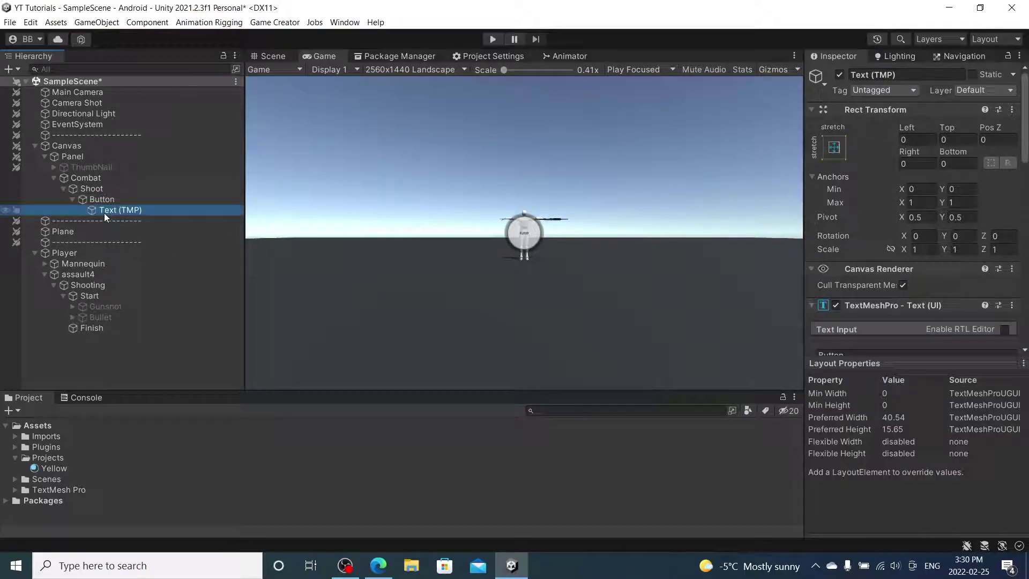
key(Delete)
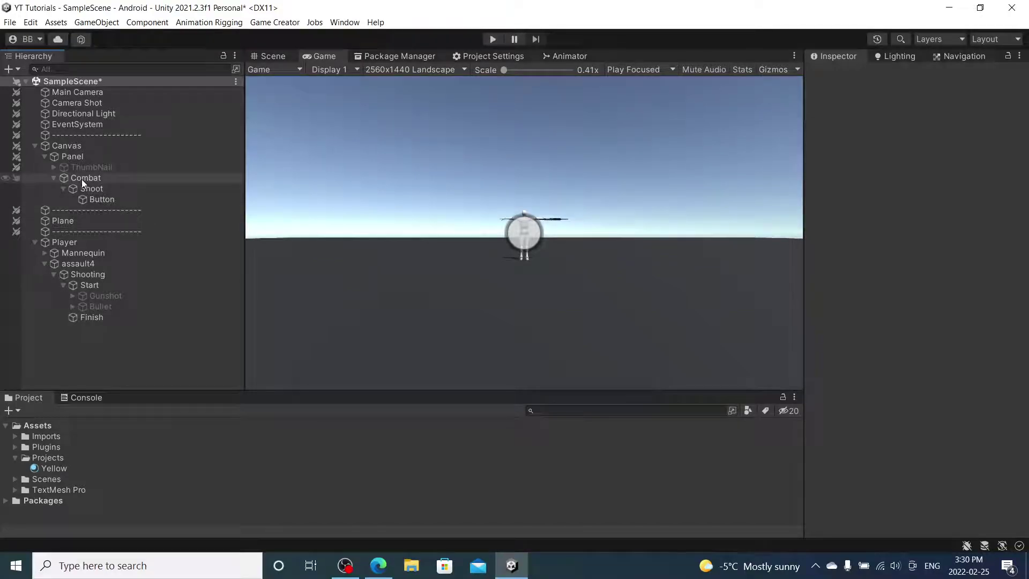
Move the Shoot object to the lower right of the canvas, at about X 657 and Y -337
click(85, 188)
drag(909, 127, 241, 126)
drag(948, 129, 572, 189)
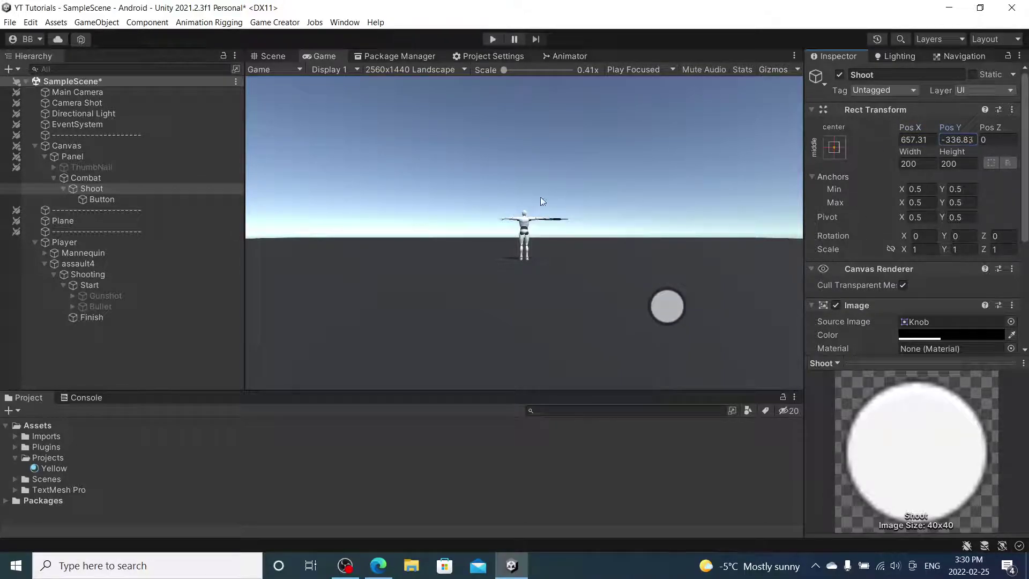
Add a Set Active instruction to the Button that sets the Bullet object active to True
click(134, 199)
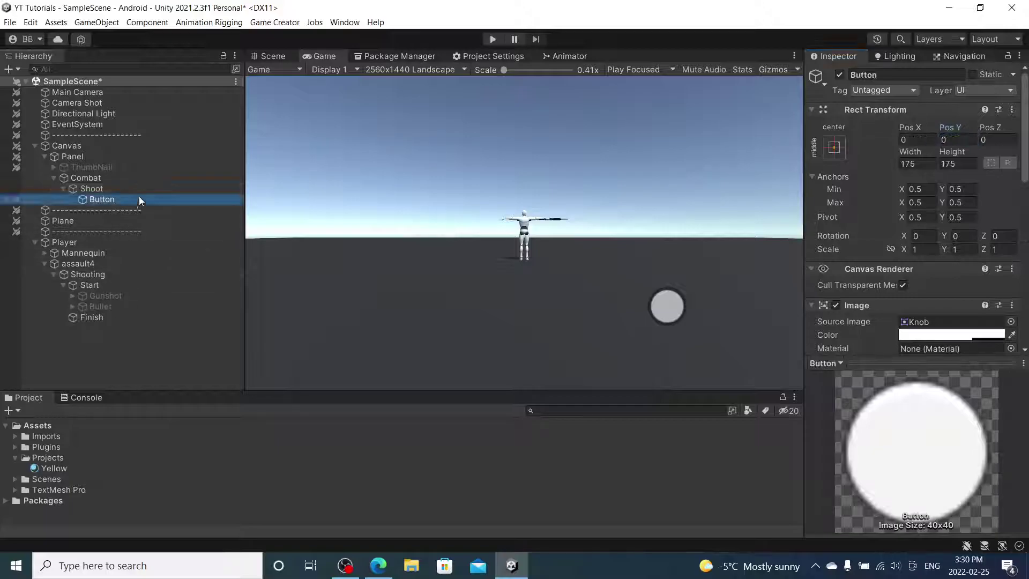
scroll(947, 246, down, 10)
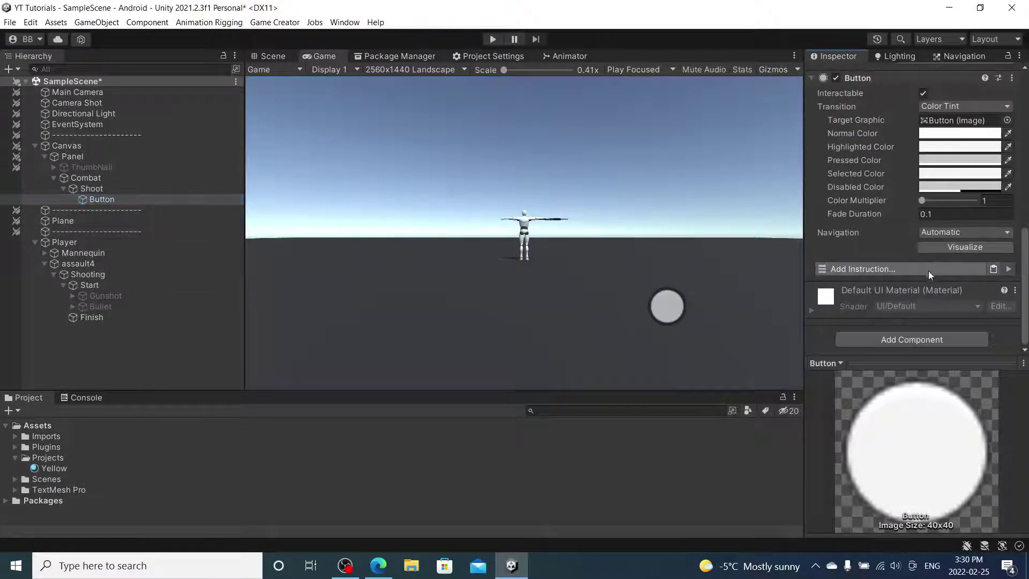
click(929, 270)
text(set)
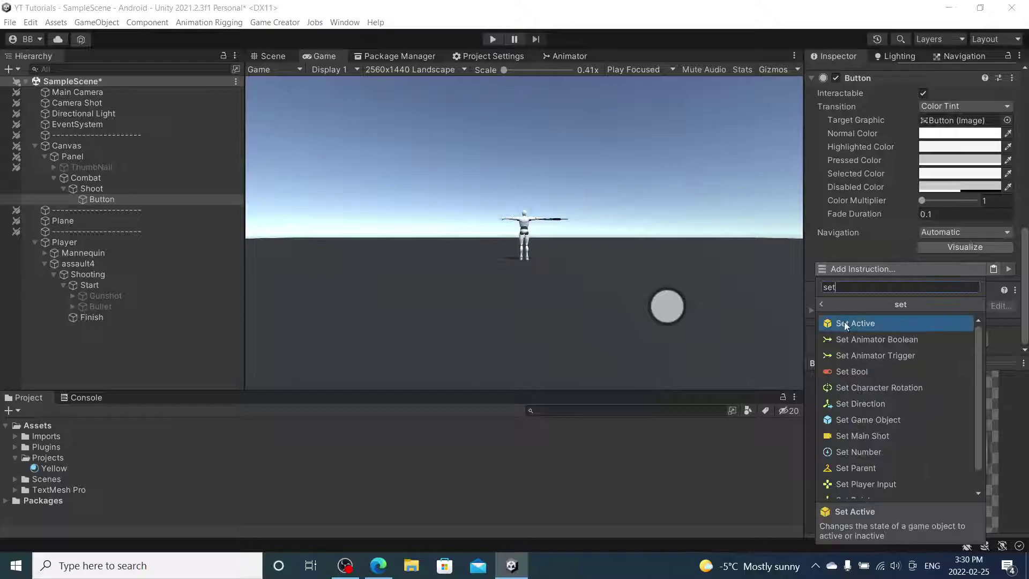
click(844, 324)
drag(93, 306, 953, 298)
click(932, 271)
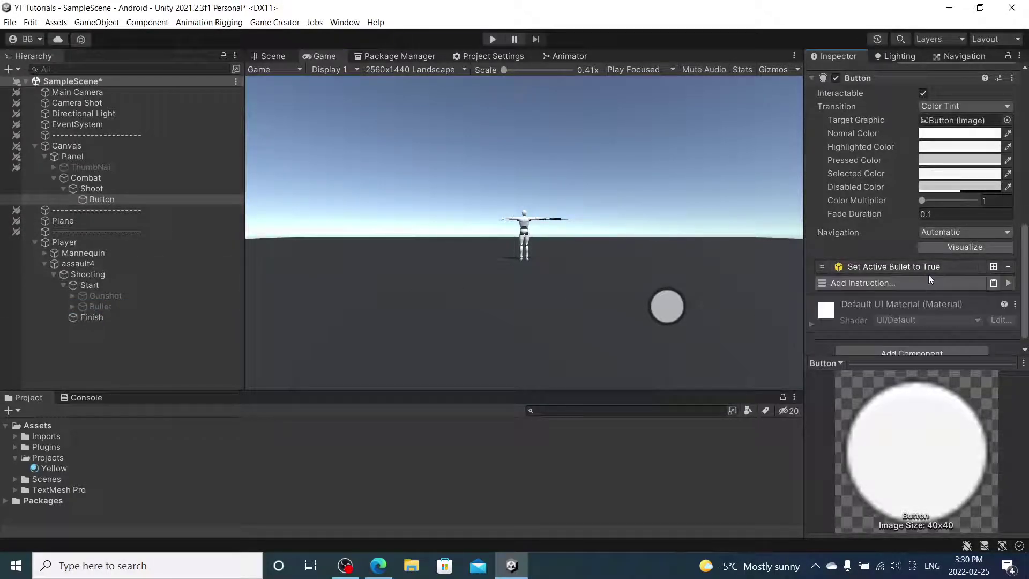
Add a Trigger component to the Bullet object under the rifle's Start object
click(108, 311)
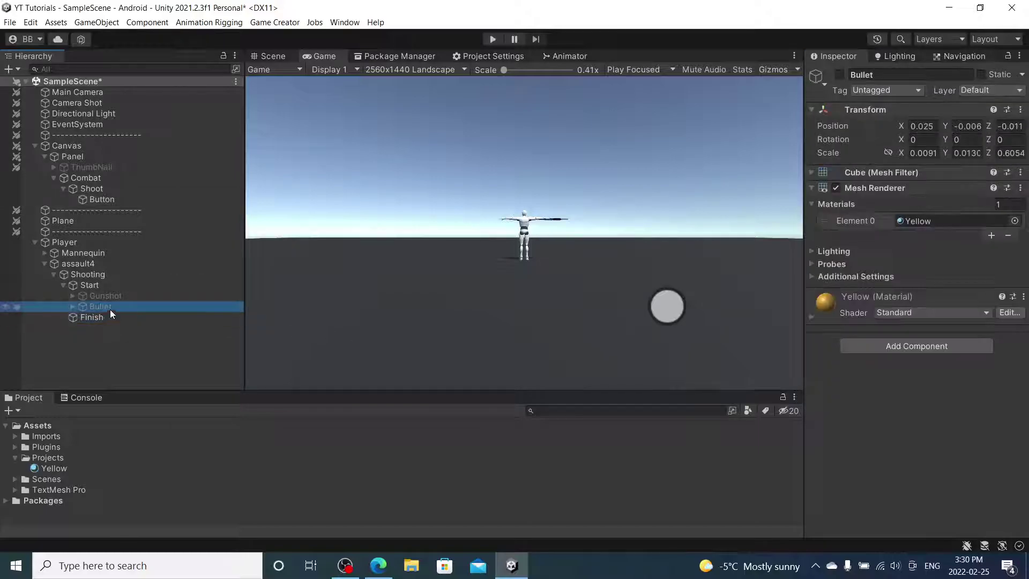
click(907, 346)
text(trigger)
click(887, 378)
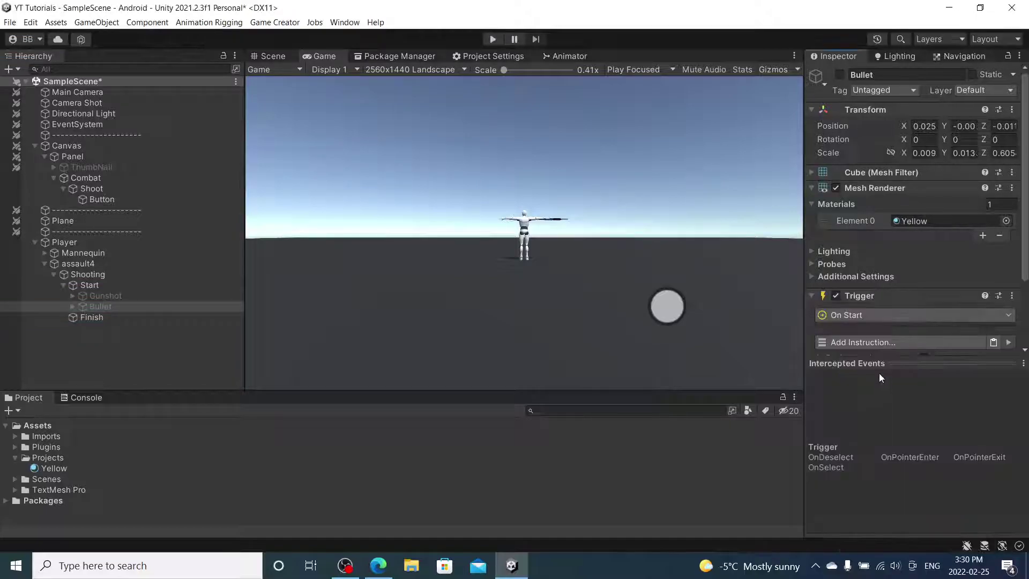
Add a Set Active instruction to the Bullet's On Start trigger that sets Gunshot active to True
scroll(890, 323, down, 3)
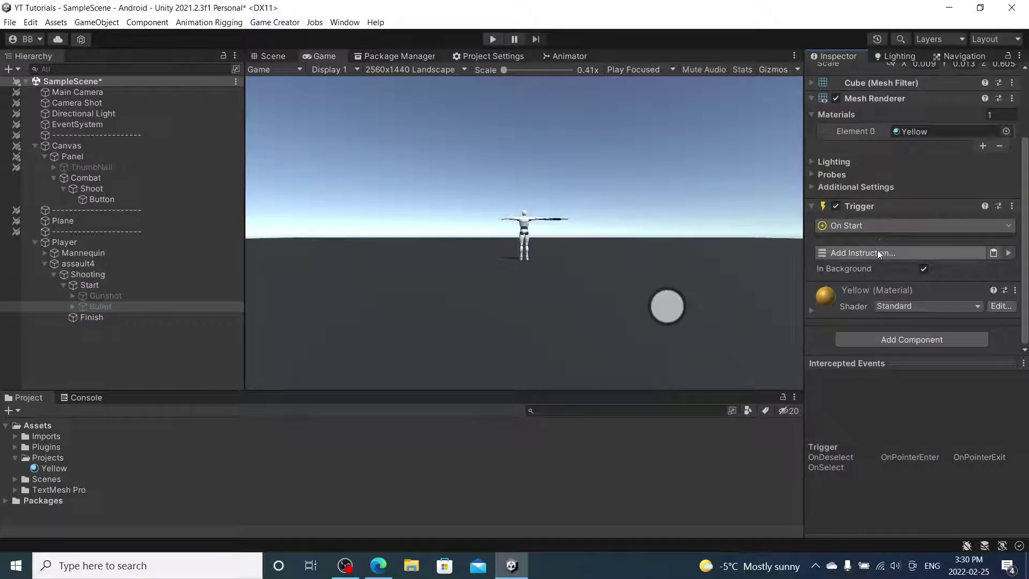
click(879, 254)
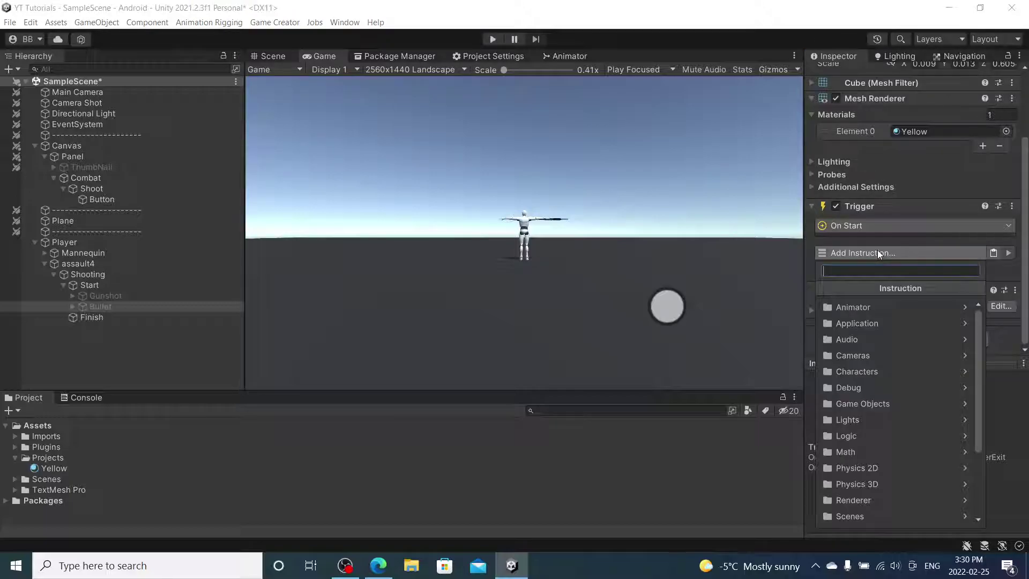
text(set)
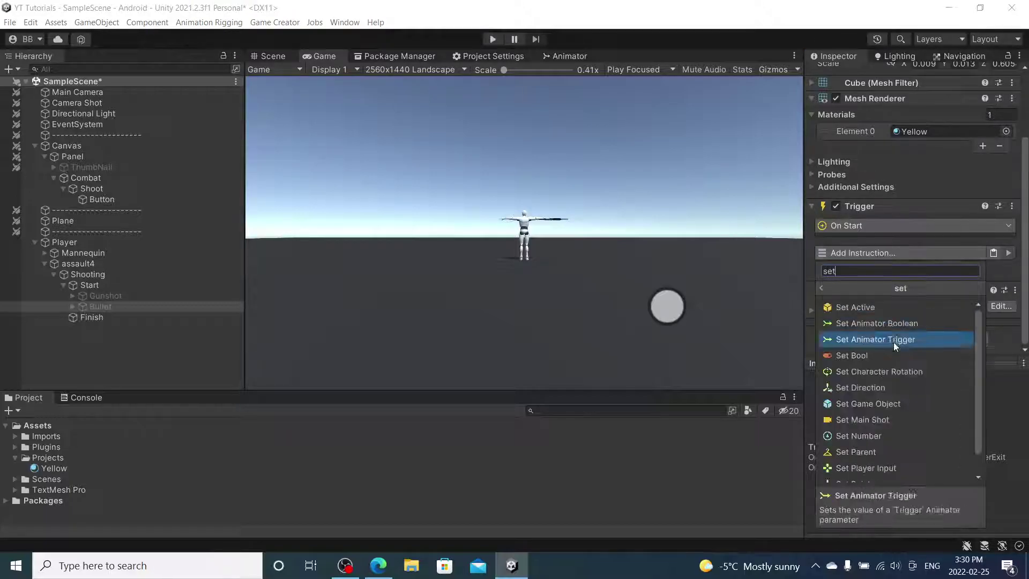
click(876, 305)
drag(99, 306, 985, 284)
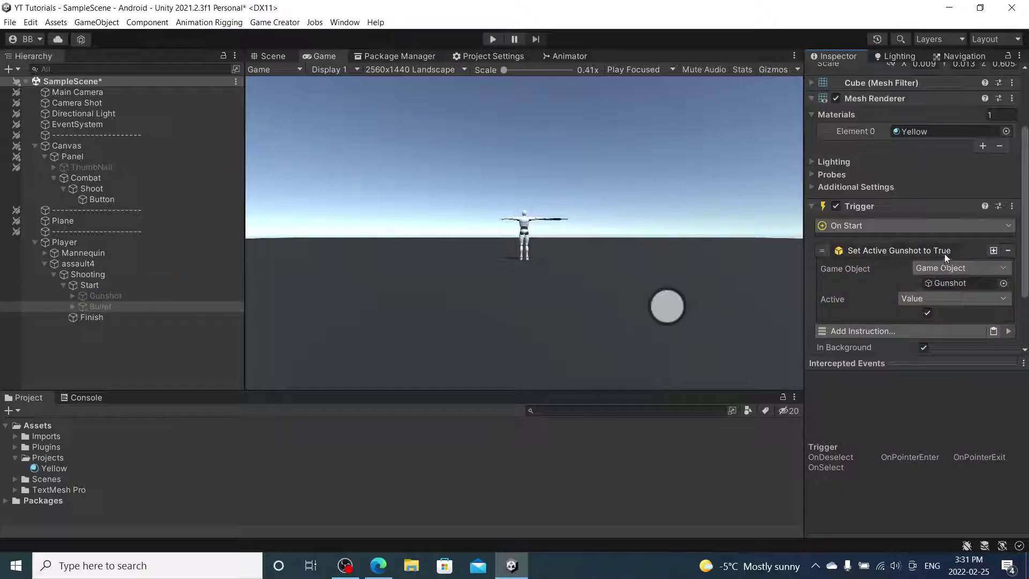
click(945, 253)
Add a Change Position instruction to the Bullet's trigger that moves the Bullet transform to the Finish game object
click(931, 271)
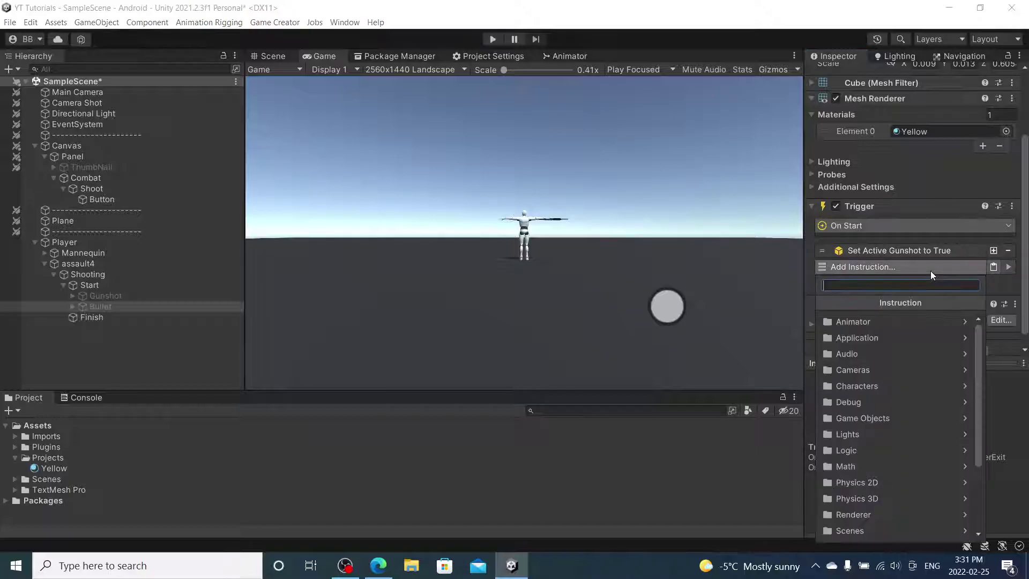
text(move)
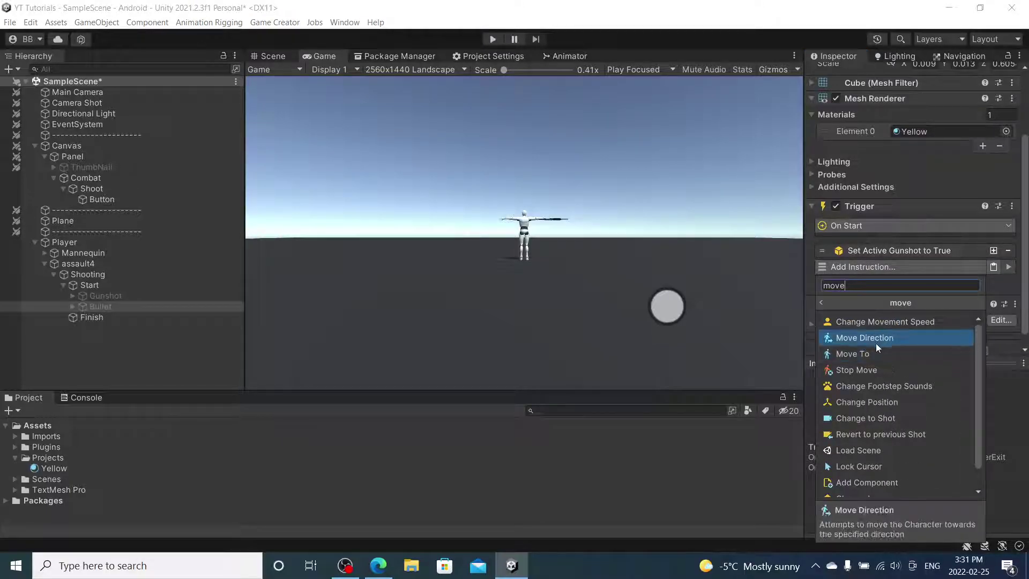
click(875, 402)
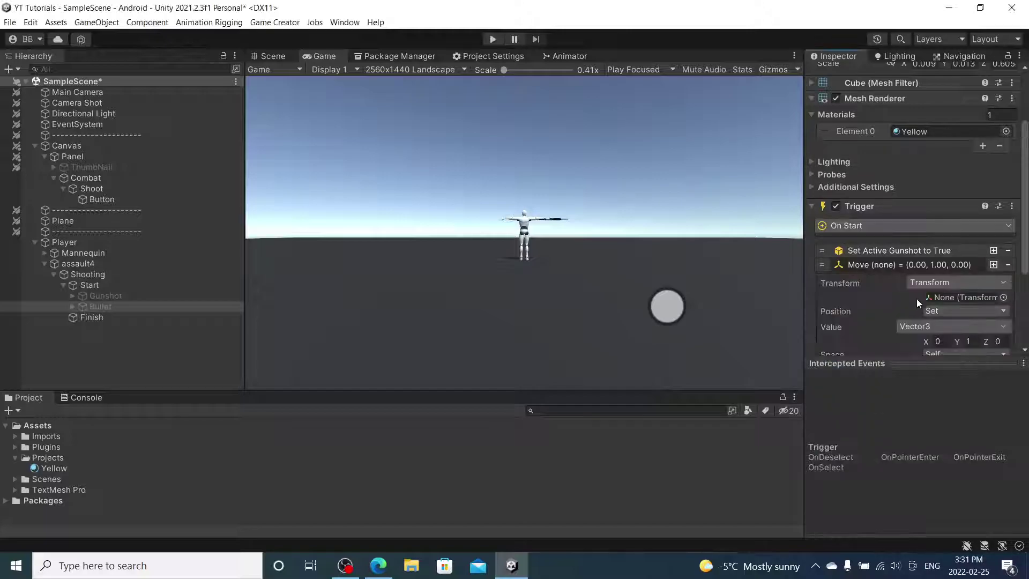
drag(814, 299, 941, 296)
scroll(944, 279, down, 3)
click(959, 239)
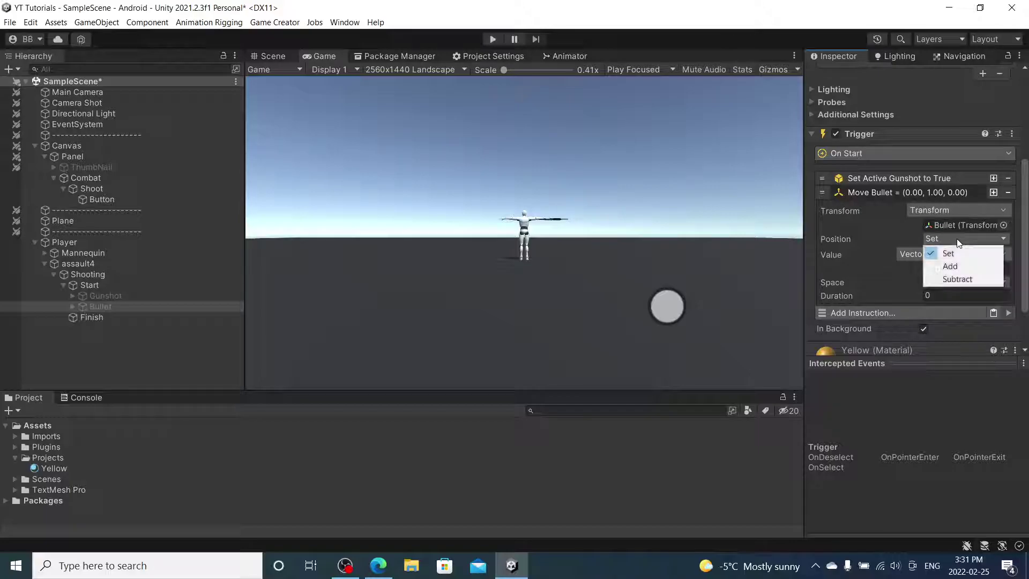
click(906, 253)
click(961, 387)
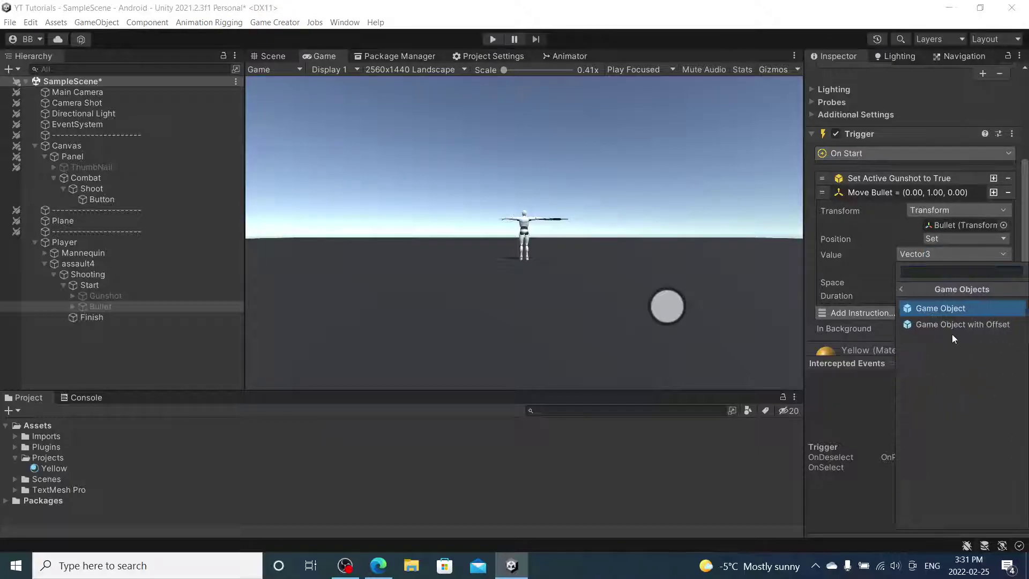
click(955, 309)
drag(100, 316, 967, 290)
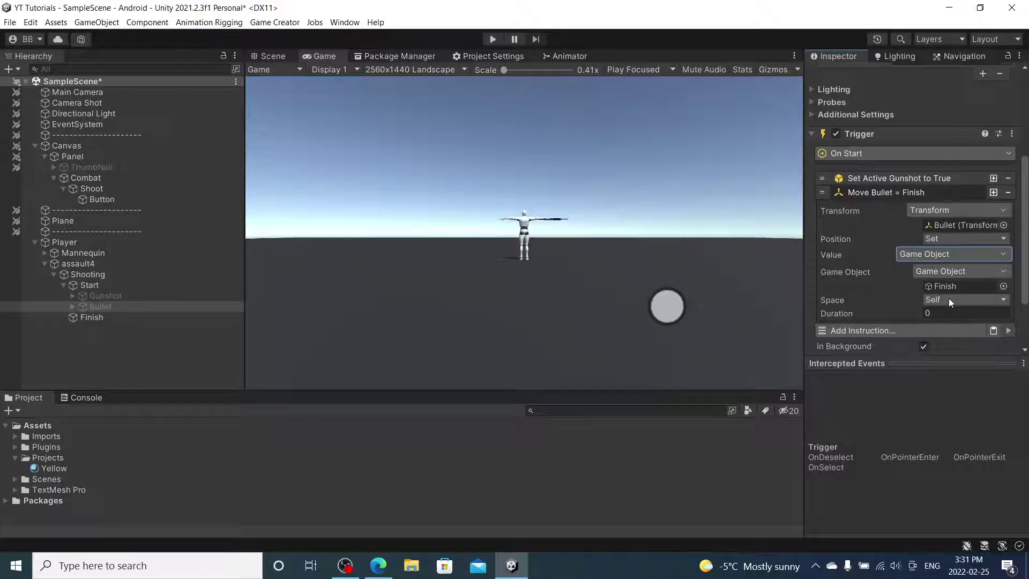
Set the Bullet-to-Finish move to World space with a duration of 0.3 and Linear easing
click(949, 299)
click(952, 313)
click(863, 311)
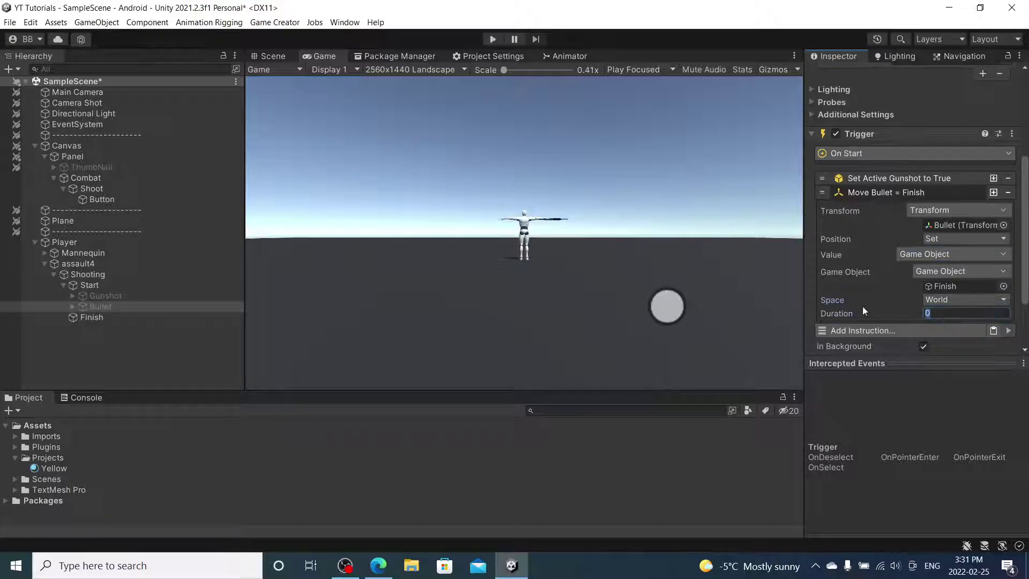
text(.3)
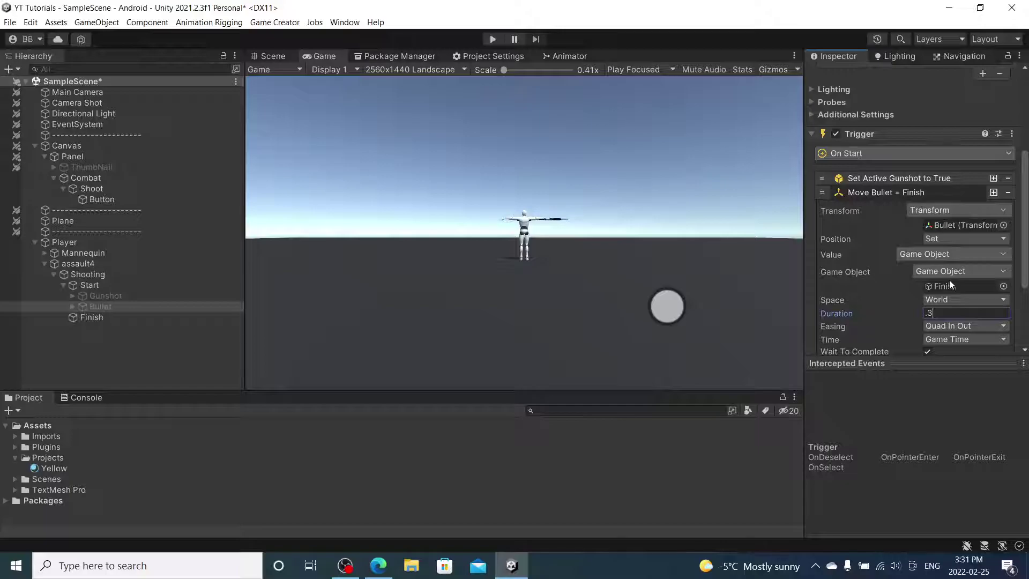
click(969, 326)
click(969, 27)
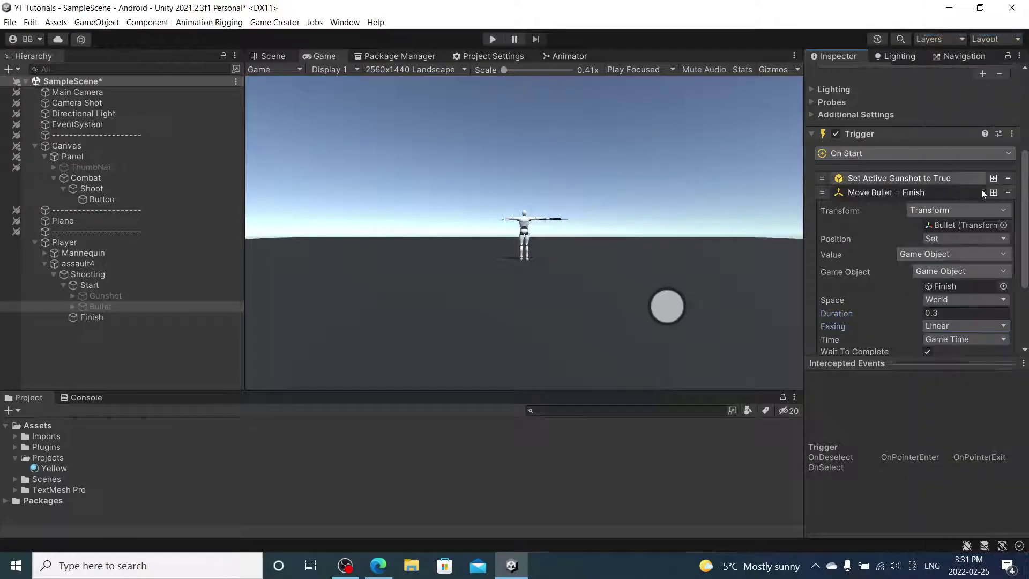
scroll(968, 187, down, 3)
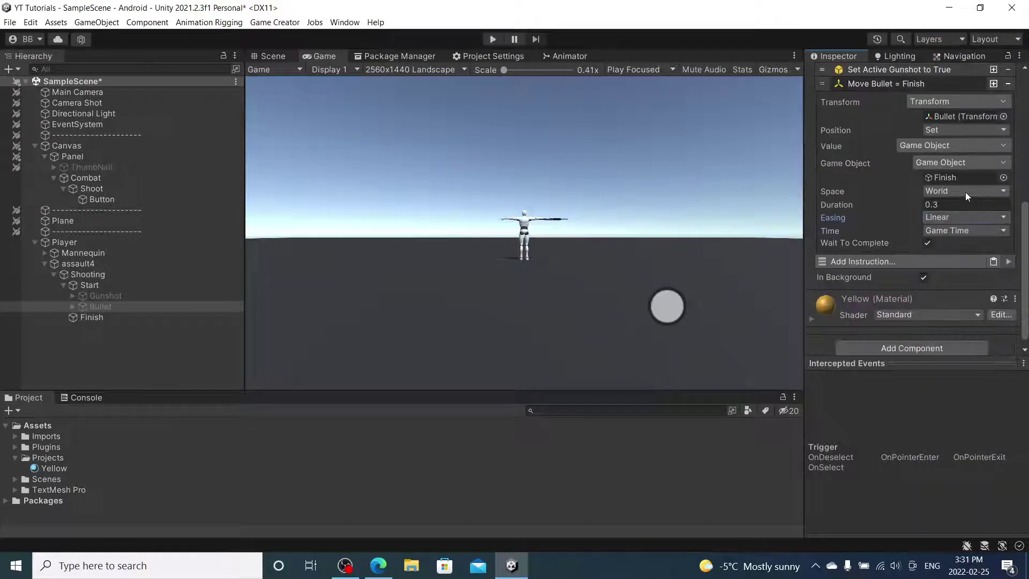
click(918, 87)
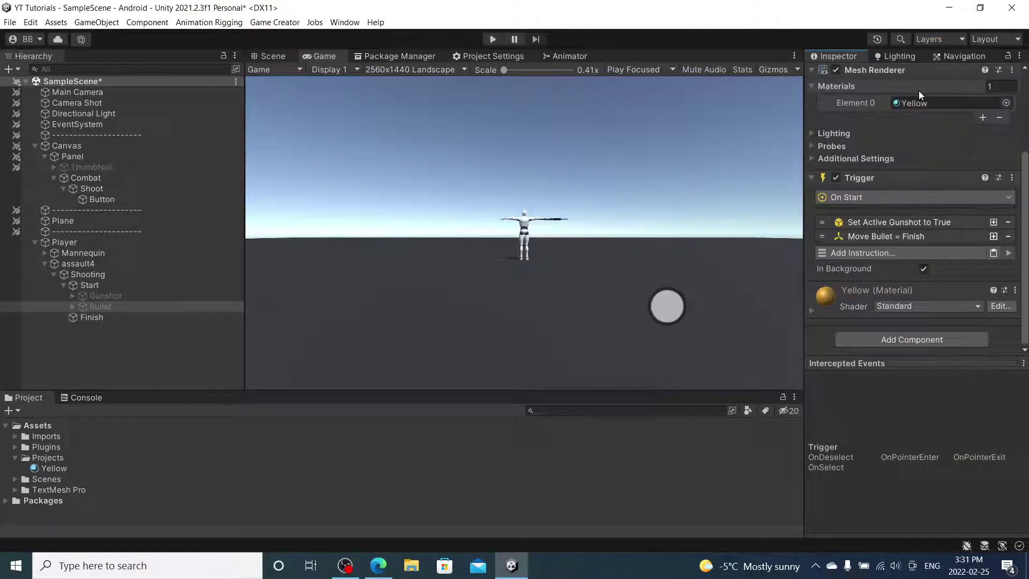
Duplicate the Bullet move instruction and make the copy move the Bullet to the Start object with a duration of 0
click(993, 237)
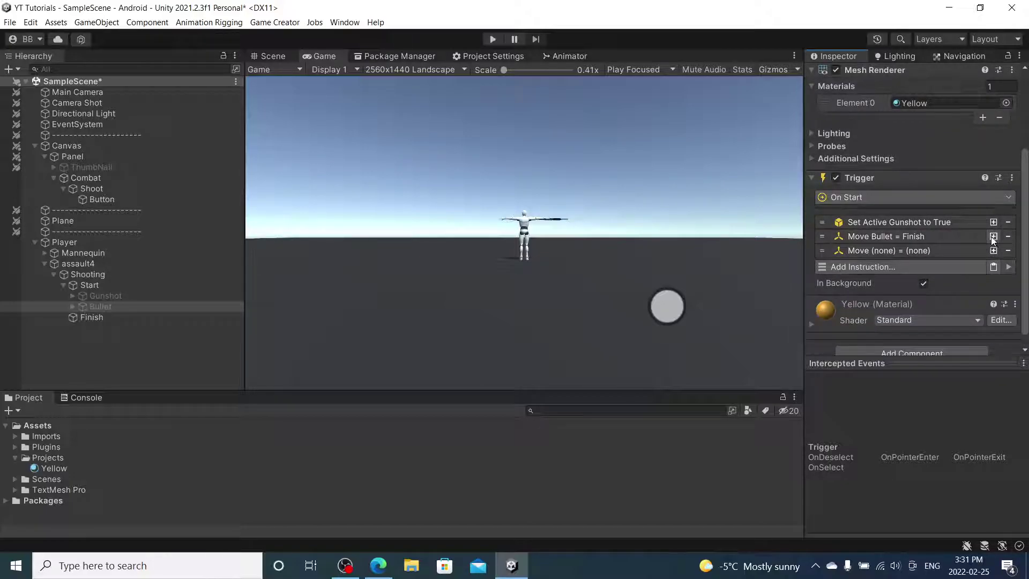
click(922, 253)
scroll(956, 255, down, 1)
drag(109, 302, 967, 248)
drag(128, 286, 963, 303)
scroll(963, 303, down, 1)
click(828, 295)
text(0)
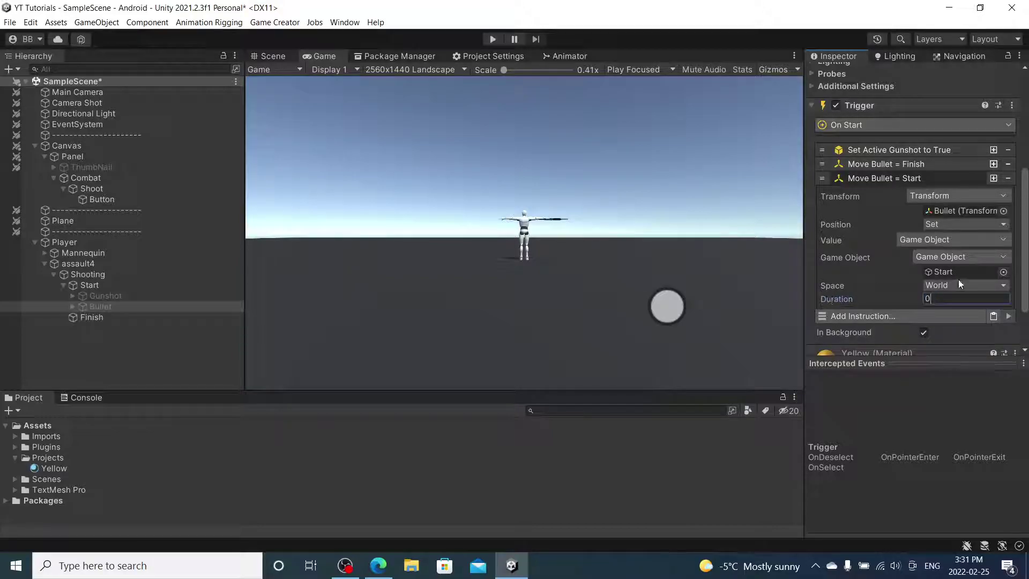
click(743, 233)
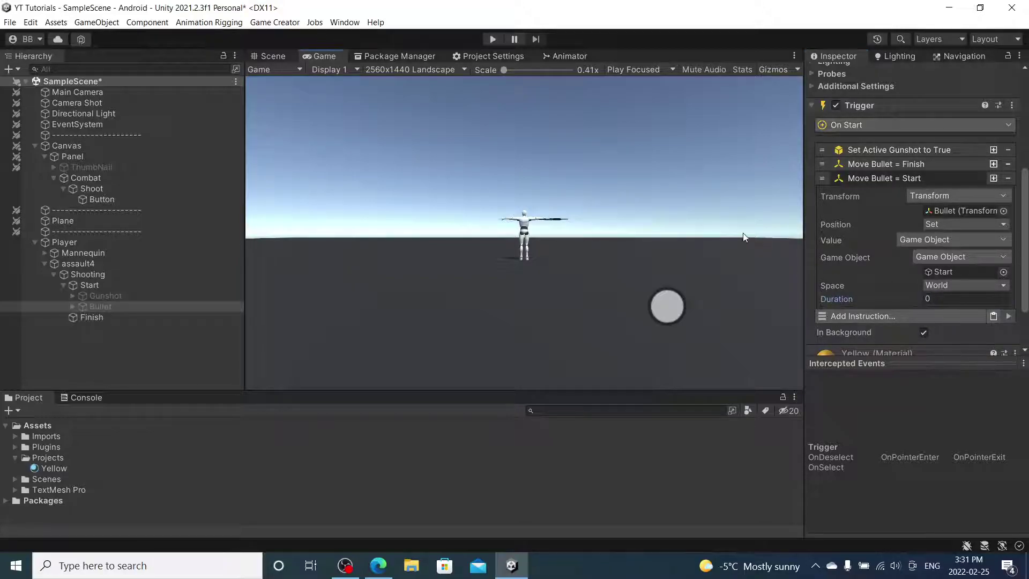
click(910, 178)
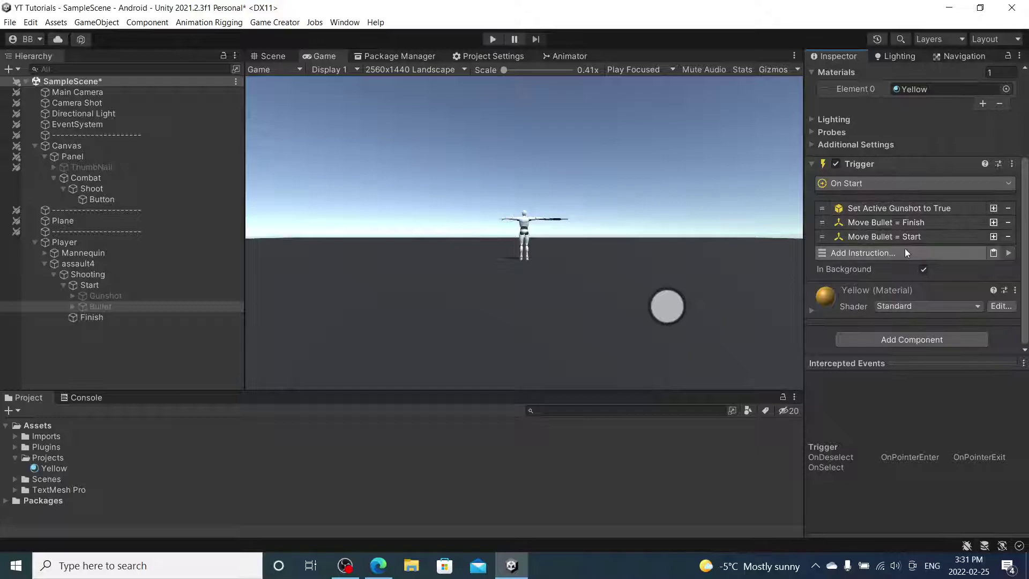
Duplicate the Set Active instruction, place the copy last in the trigger, and make it set Gunshot active to False
click(994, 208)
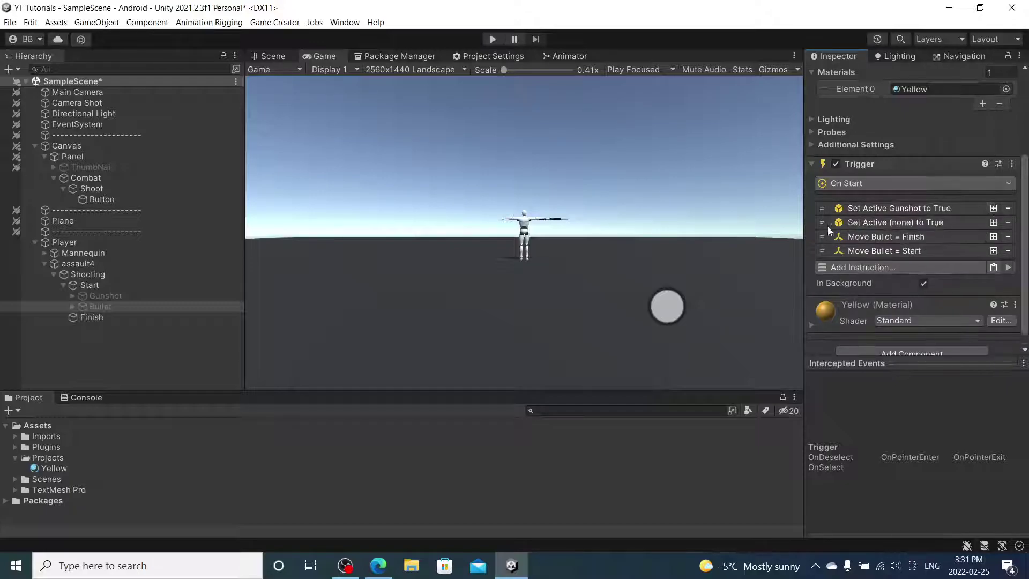
drag(823, 223, 824, 254)
click(871, 251)
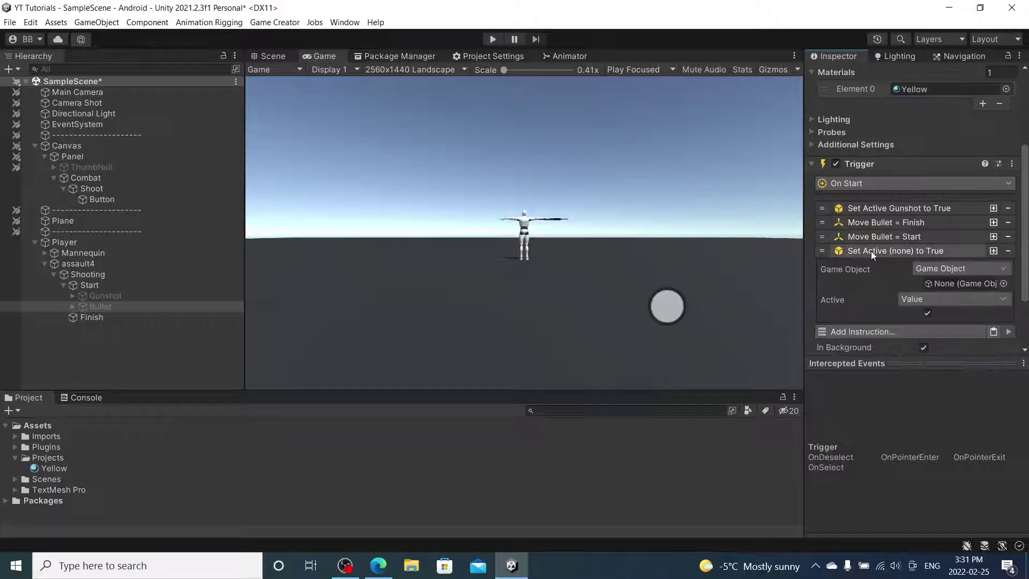
drag(104, 297, 964, 283)
click(944, 251)
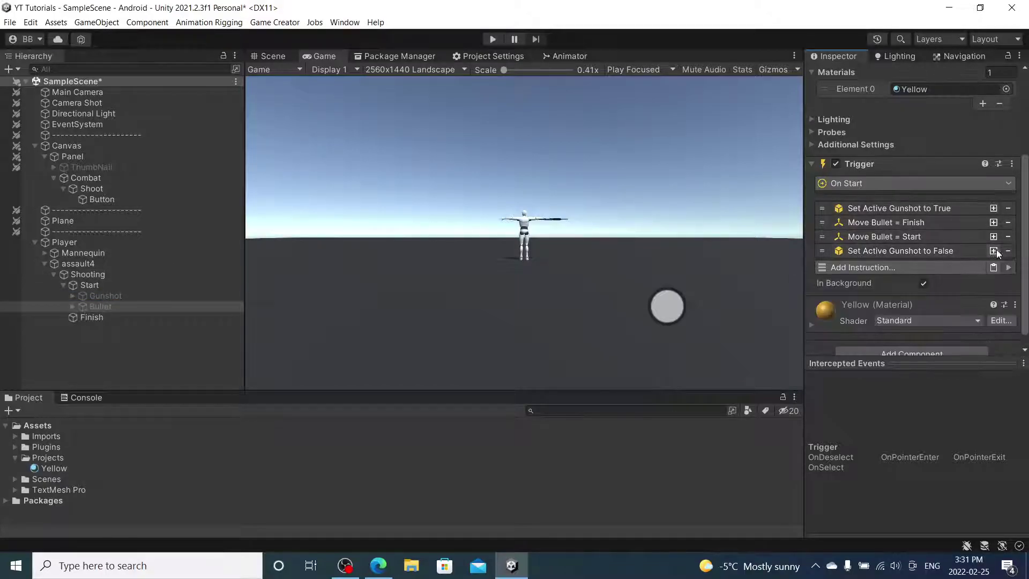
Duplicate the final Set Active instruction and make the copy set the Bullet active to False
click(994, 251)
click(966, 265)
drag(165, 308, 967, 297)
click(955, 265)
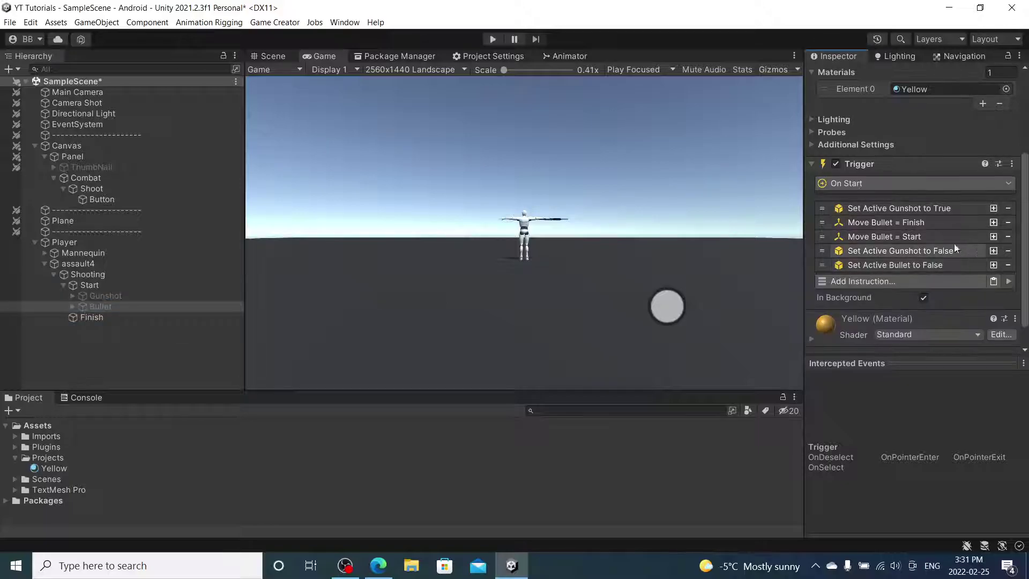
scroll(941, 278, up, 3)
scroll(941, 277, down, 3)
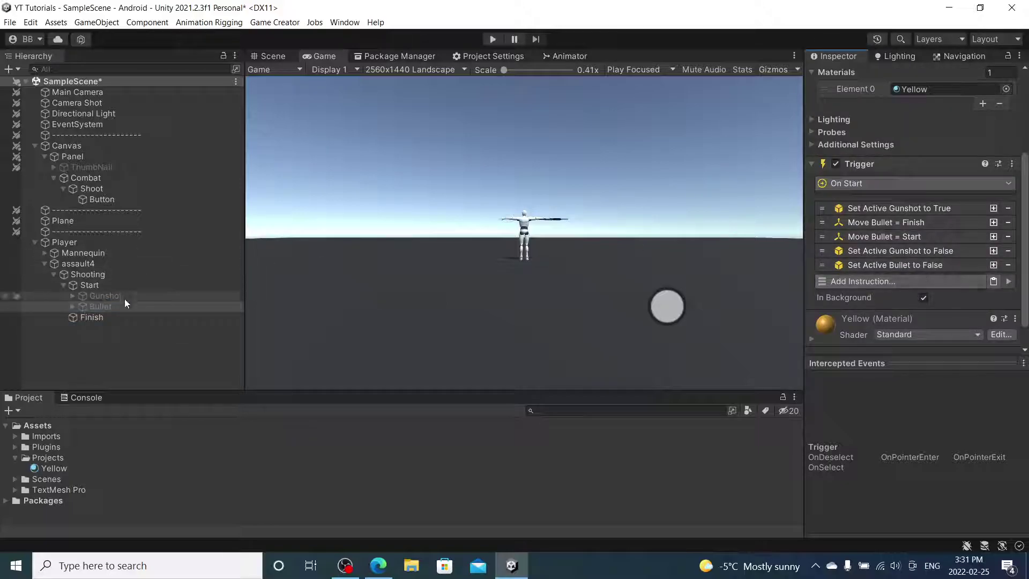
Run the scene in play mode and inspect the Gunshot and Bullet objects under the mannequin's right-hand rifle
click(497, 42)
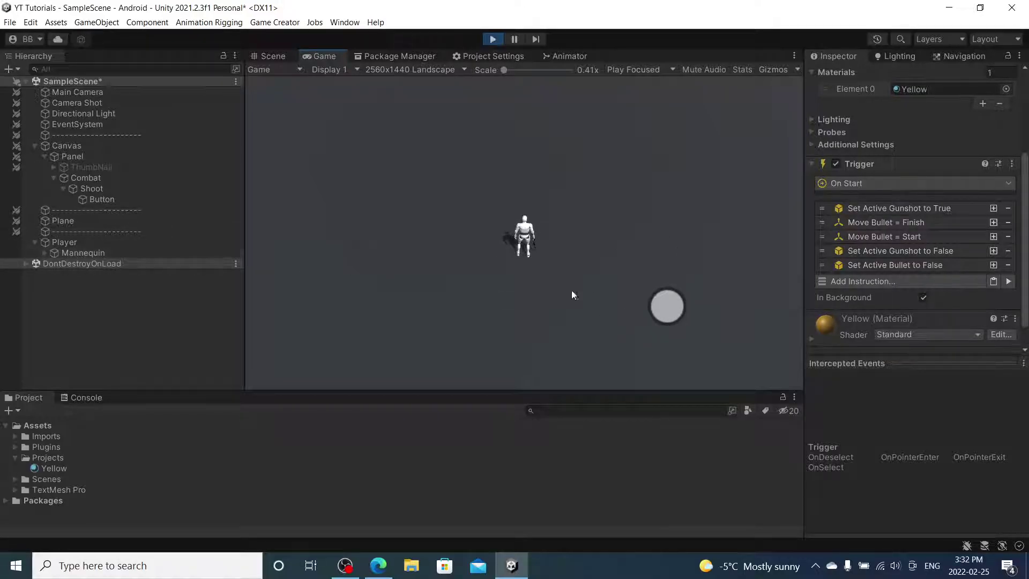
click(45, 252)
scroll(167, 245, down, 5)
click(206, 329)
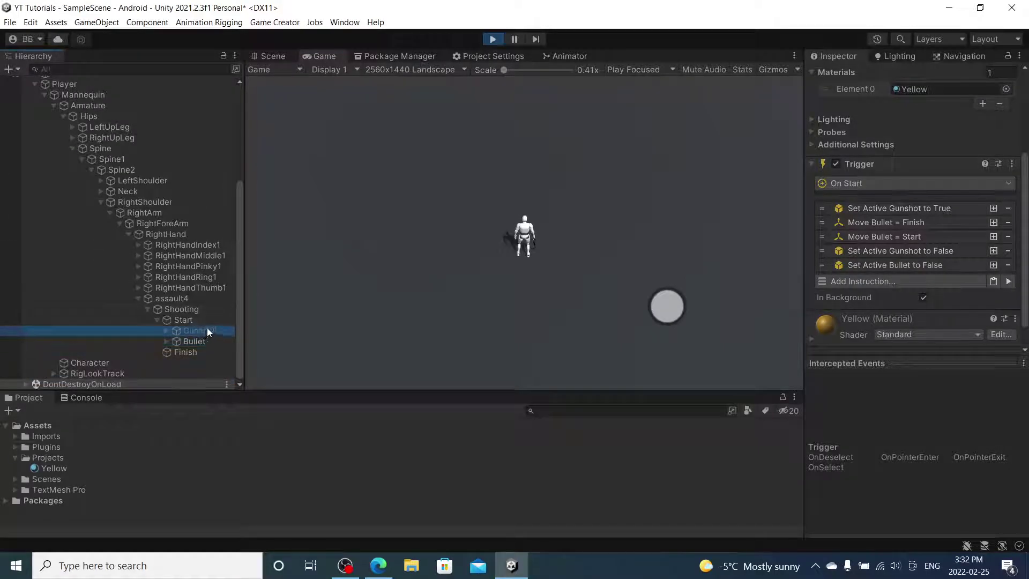
click(207, 343)
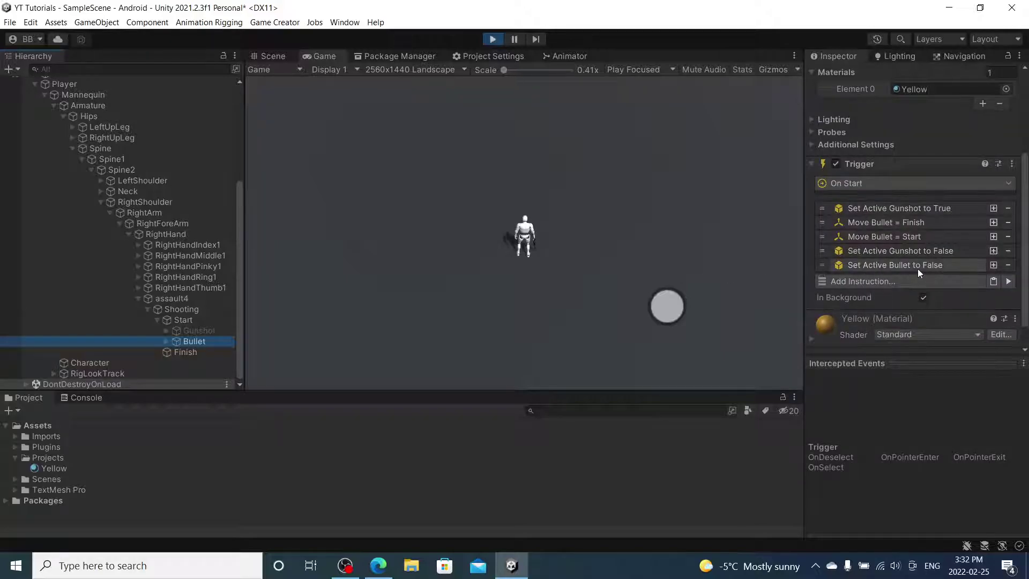
Test the on-screen shoot button in play mode and check the instructions on the Shoot group's Button object
click(655, 310)
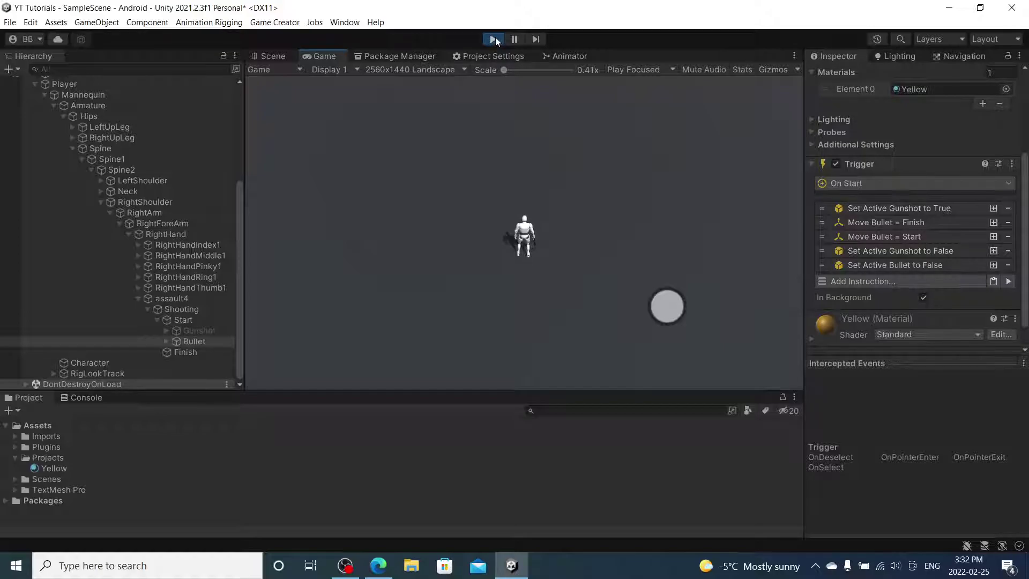
scroll(167, 177, up, 5)
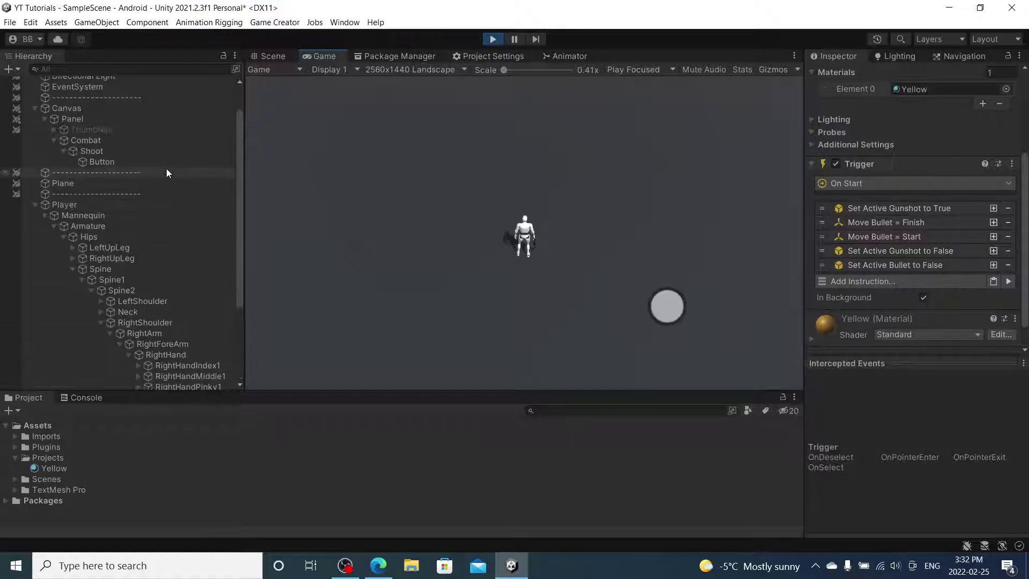
click(103, 162)
scroll(889, 231, down, 3)
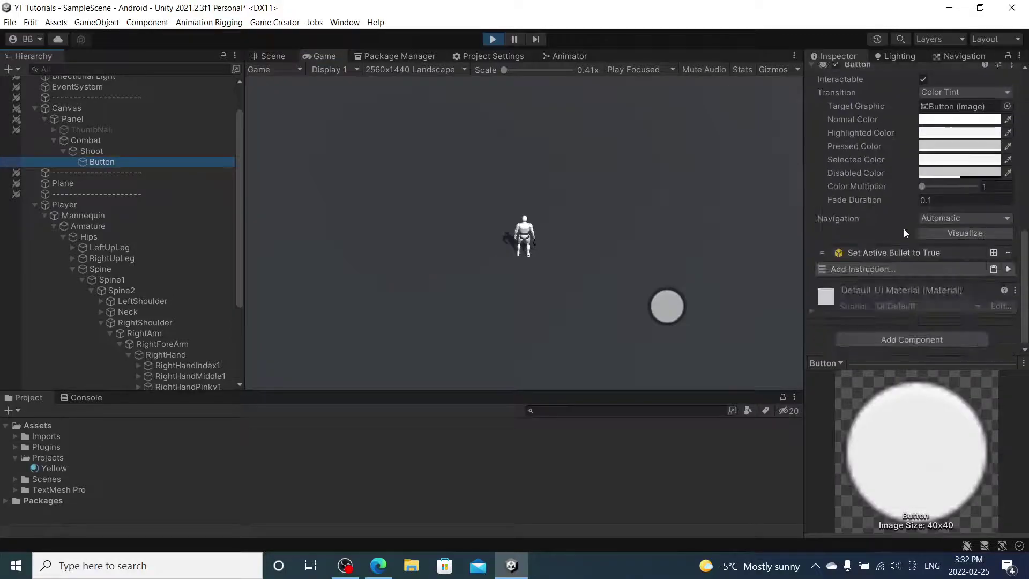
scroll(188, 318, down, 5)
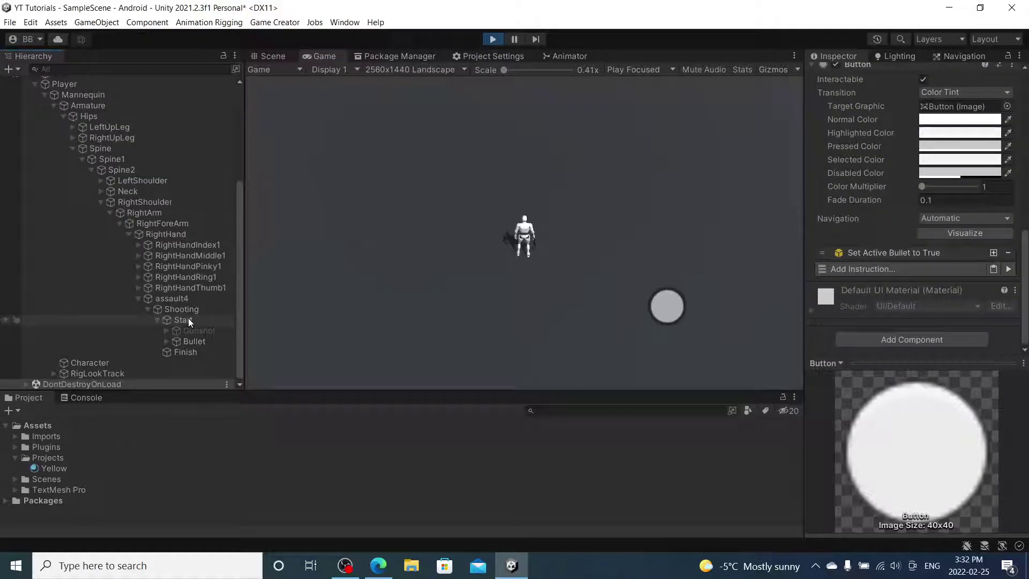
Try to retarget the Bullet trigger's last Set Active instruction to Self during play mode
click(203, 343)
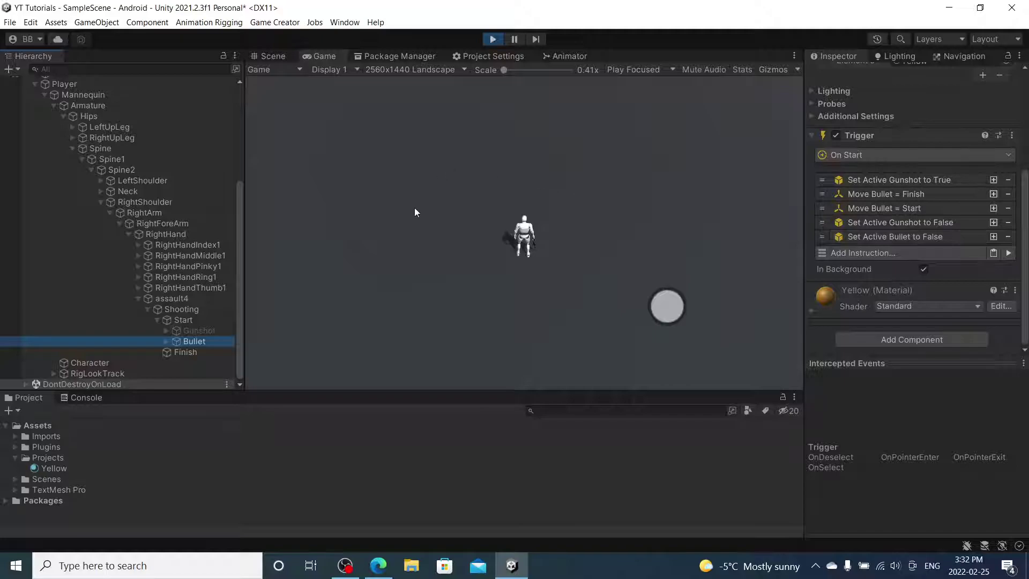
click(911, 237)
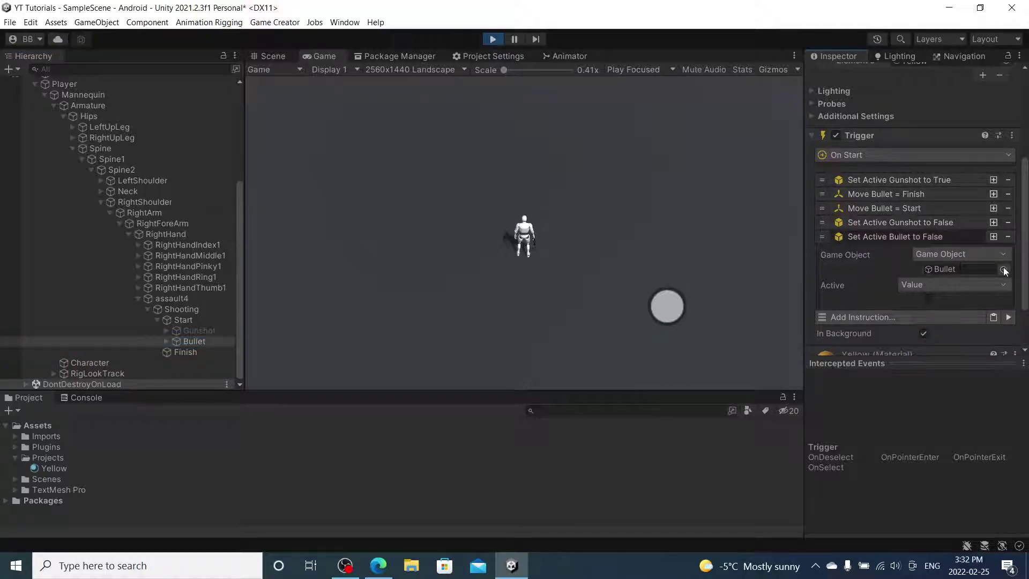
click(959, 254)
click(952, 324)
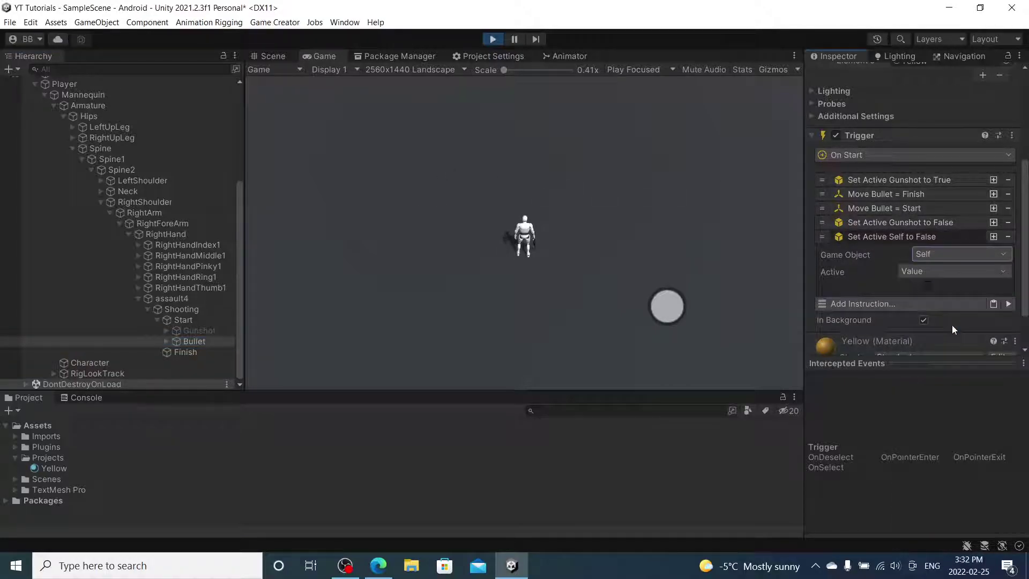
click(928, 240)
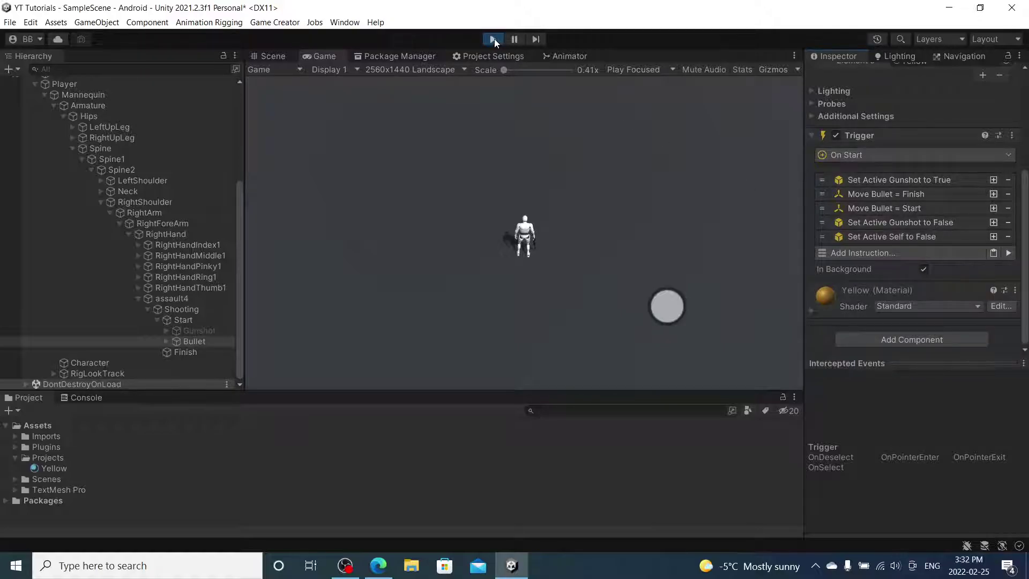
Stop play mode and set the Game Object of the Bullet trigger's last Set Active instruction to Self
click(493, 39)
click(933, 236)
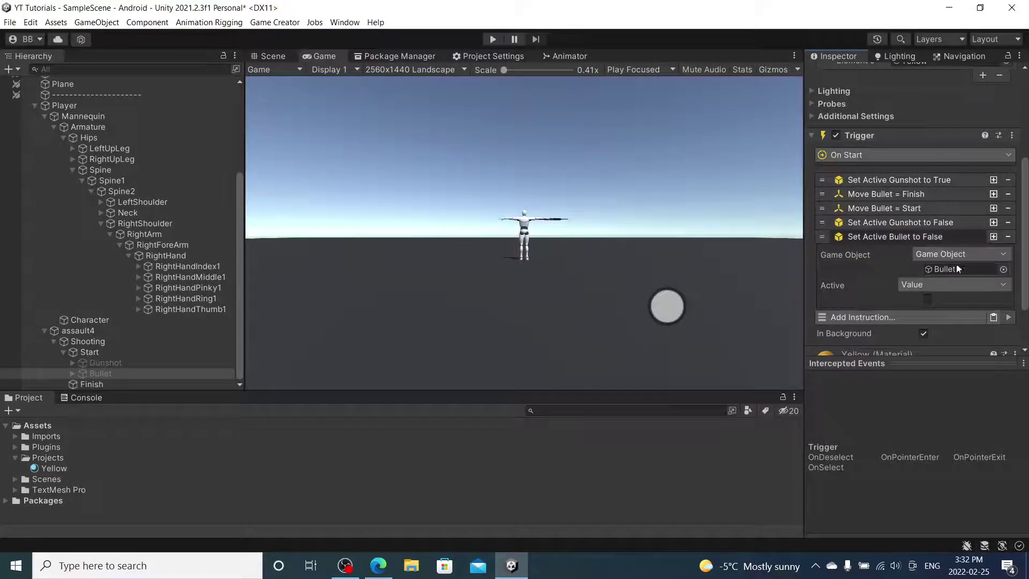
click(1001, 256)
click(958, 325)
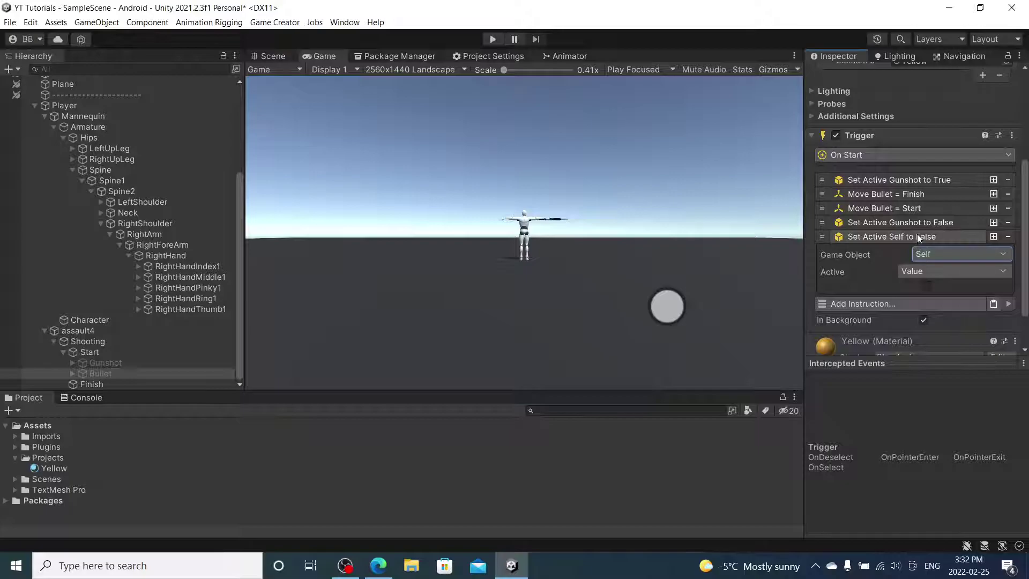
scroll(900, 230, down, 2)
Review the Bullet trigger's Gunshot and Move Bullet instructions, including the duration of the move to Finish
click(867, 183)
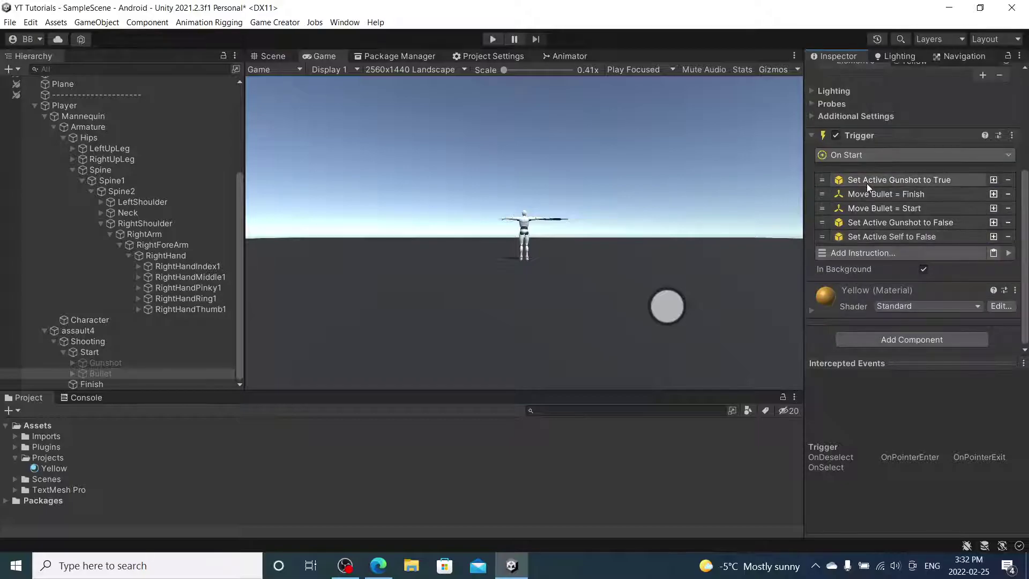
click(905, 223)
click(905, 223)
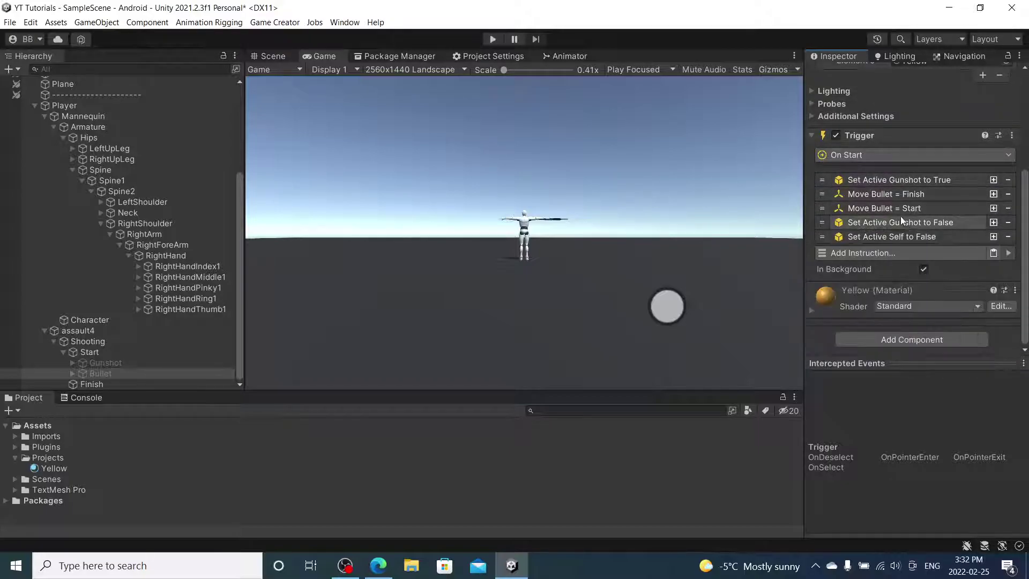
click(899, 209)
scroll(896, 198, down, 2)
click(893, 138)
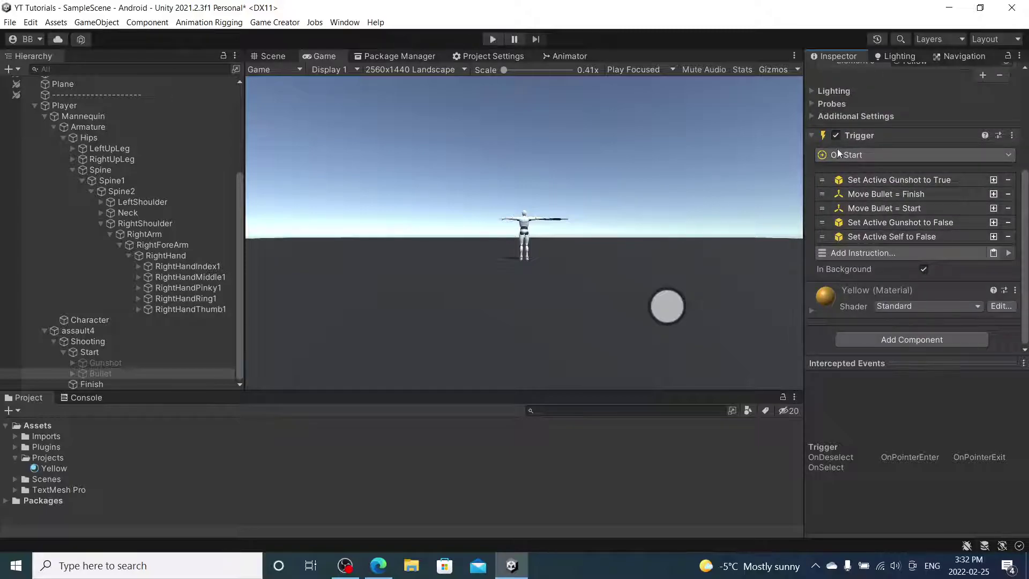
click(890, 194)
click(951, 316)
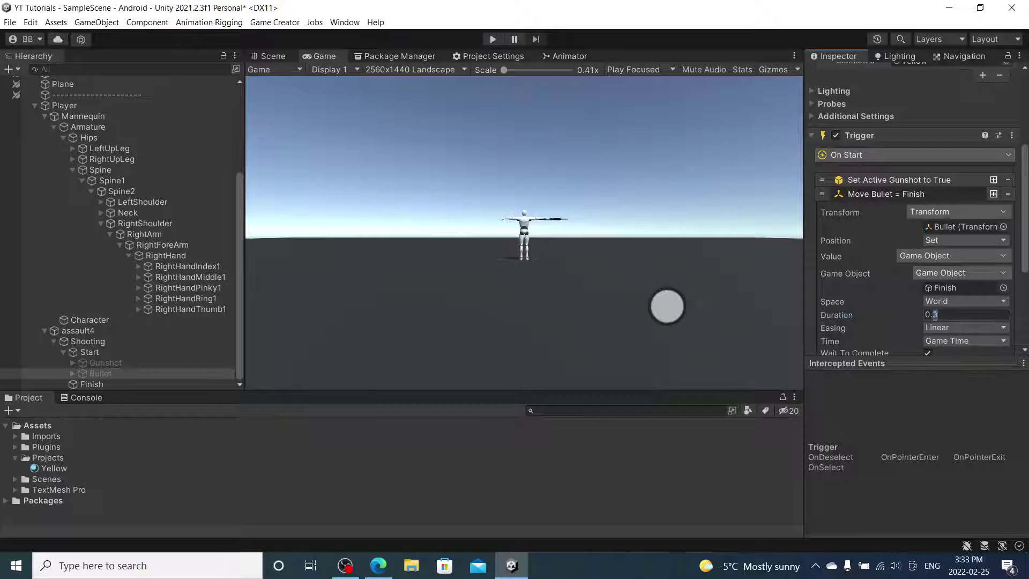
click(636, 202)
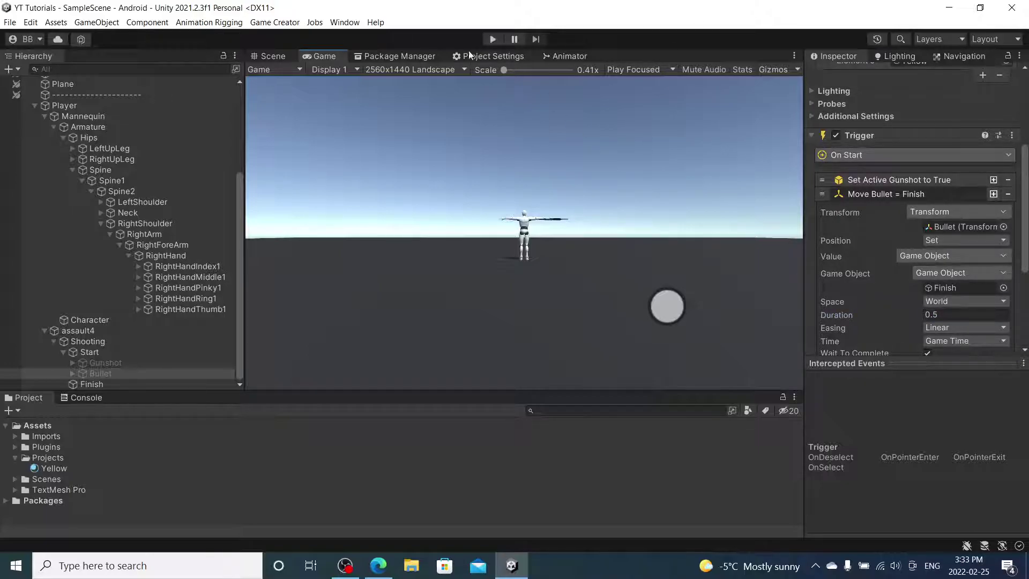
Set the Player character's Input Move to the mobile Left Stick
click(288, 58)
scroll(112, 161, up, 5)
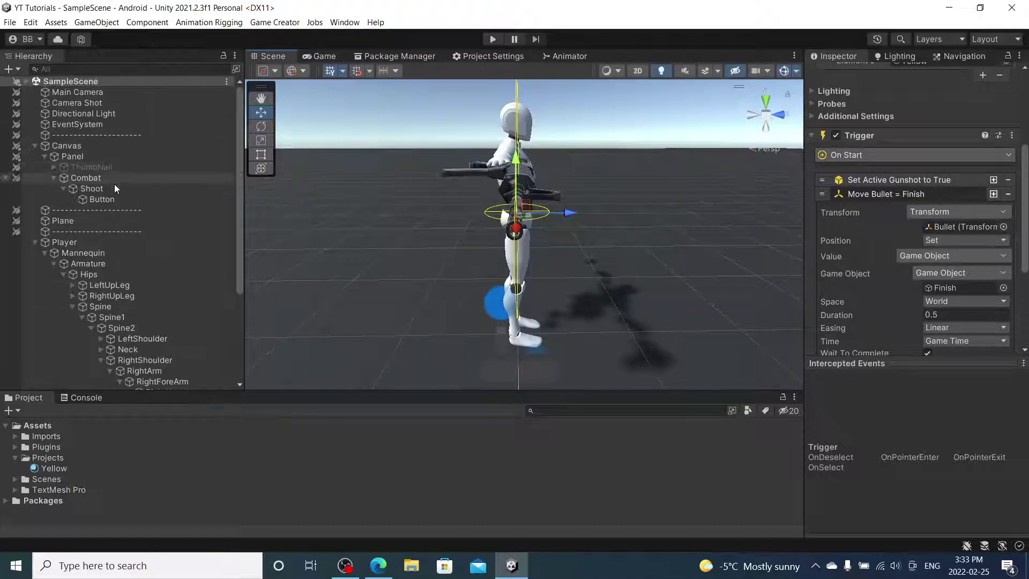
click(89, 243)
click(978, 268)
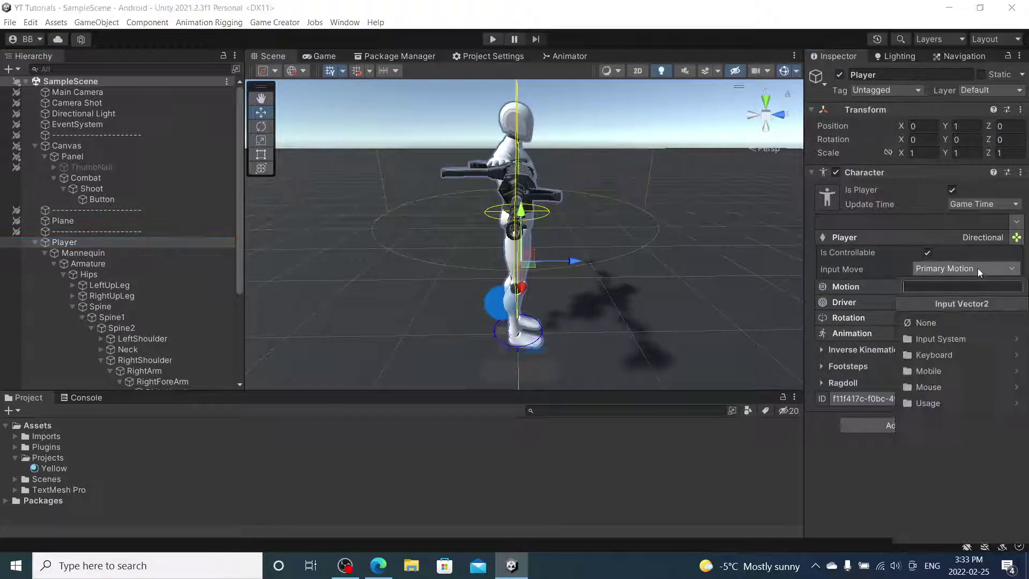
click(952, 373)
click(938, 338)
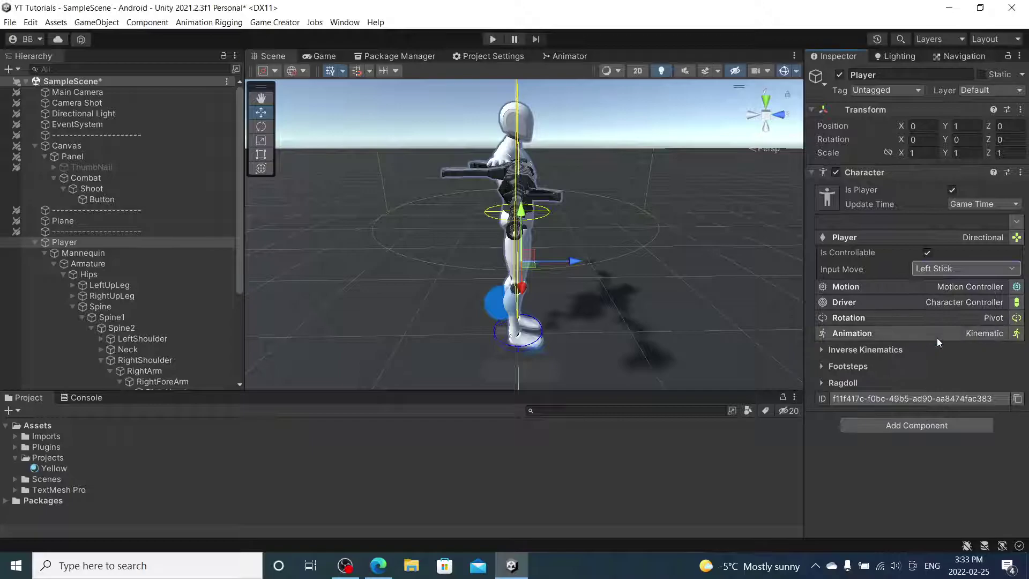
Collapse the Panel, Mannequin and assault4 branches in the scene hierarchy, keeping the Player's direct children listed
click(35, 242)
click(18, 82)
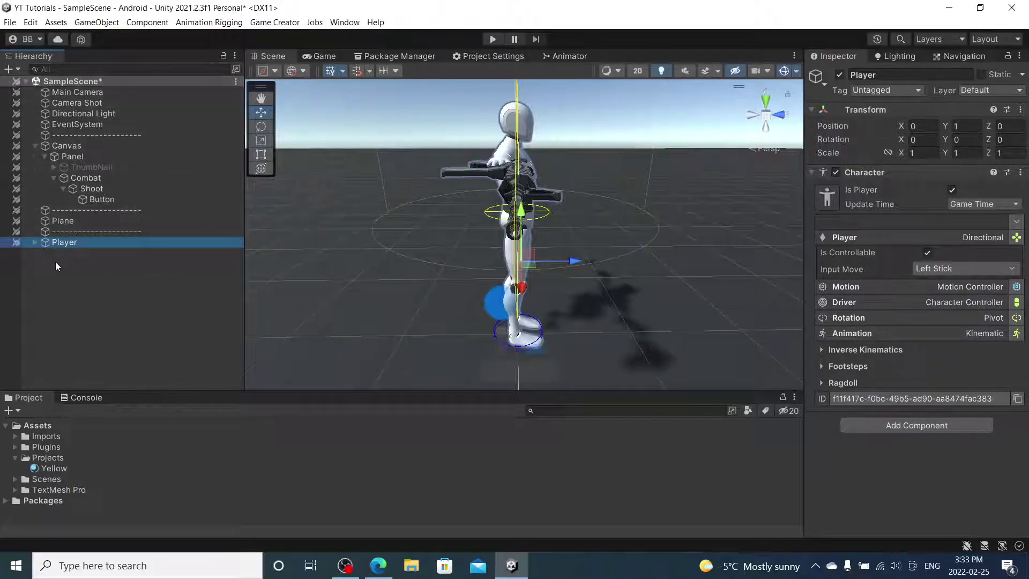
click(46, 156)
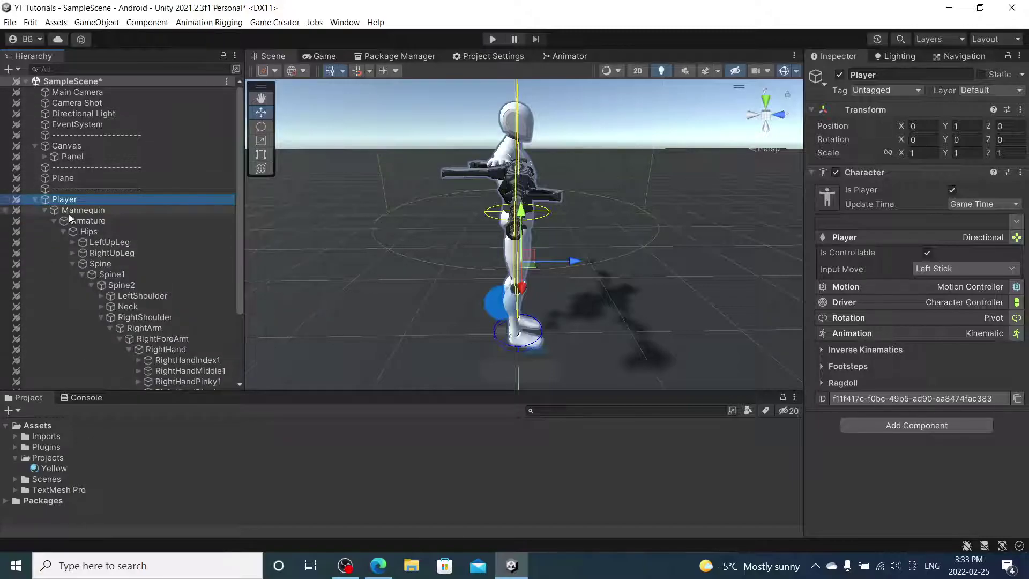
click(45, 210)
click(45, 220)
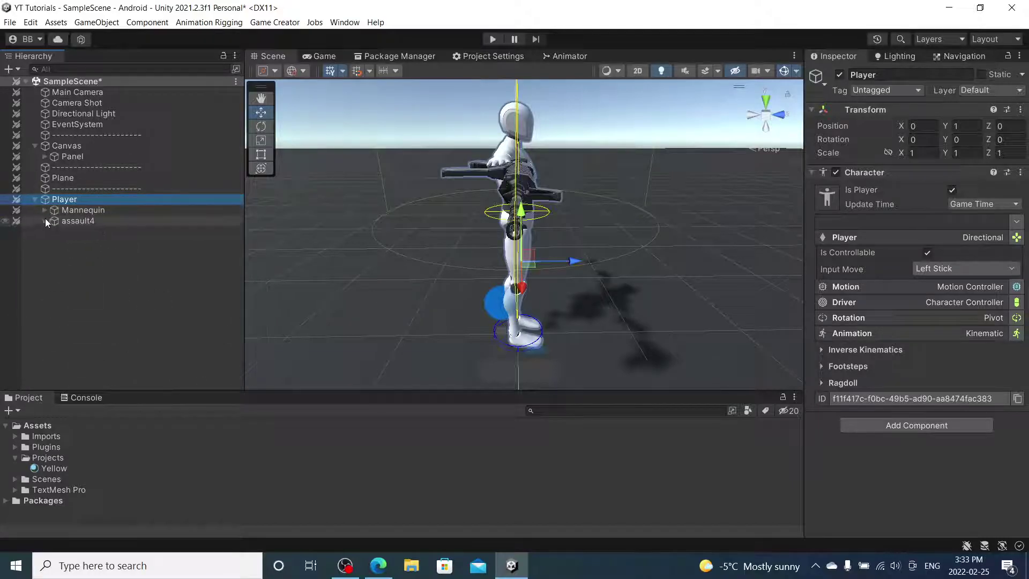
Locate the CompleteLocomotion controller used by the Mannequin's Animator and duplicate it
click(111, 211)
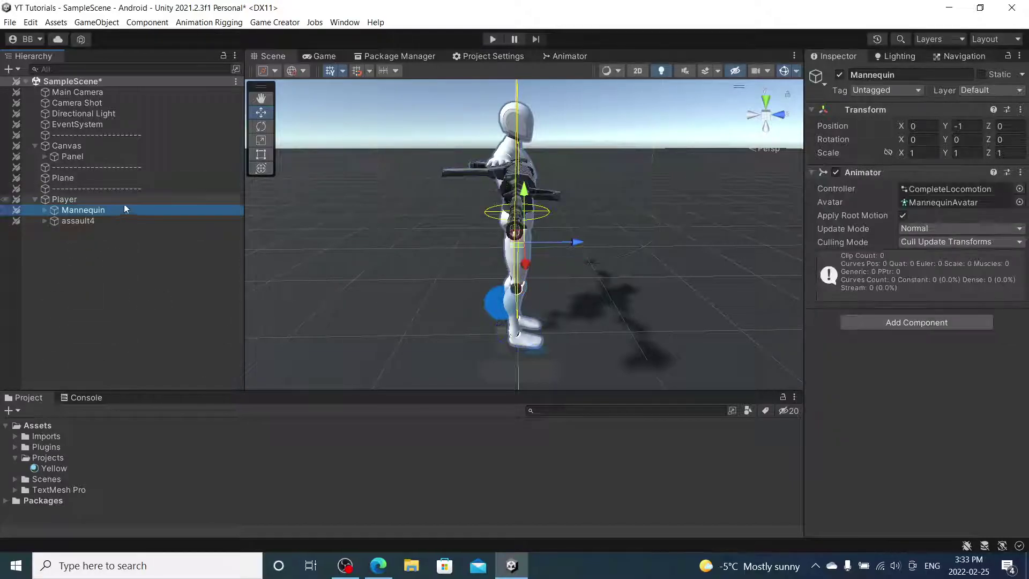
click(954, 187)
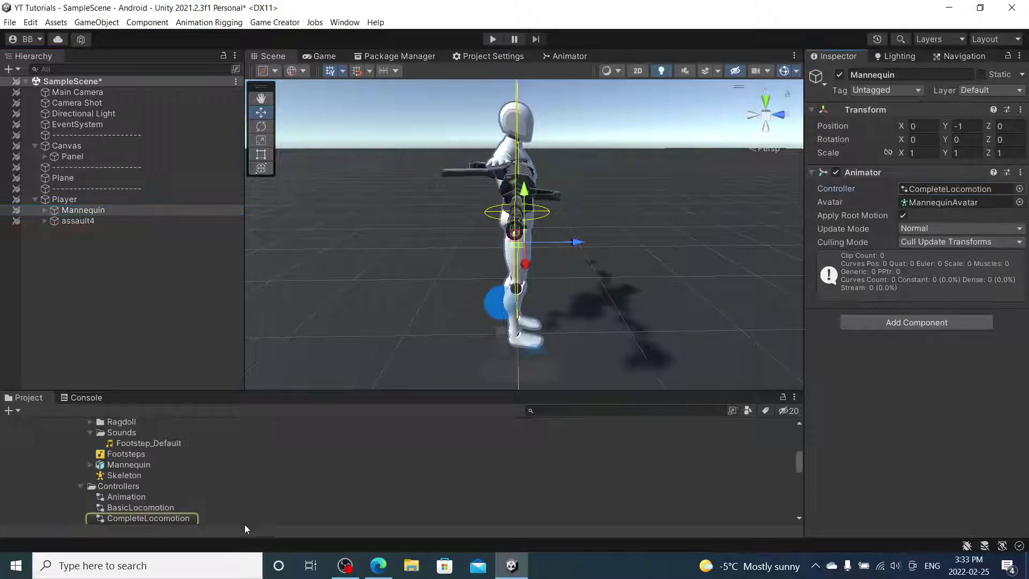
click(200, 520)
key(ctrl+d)
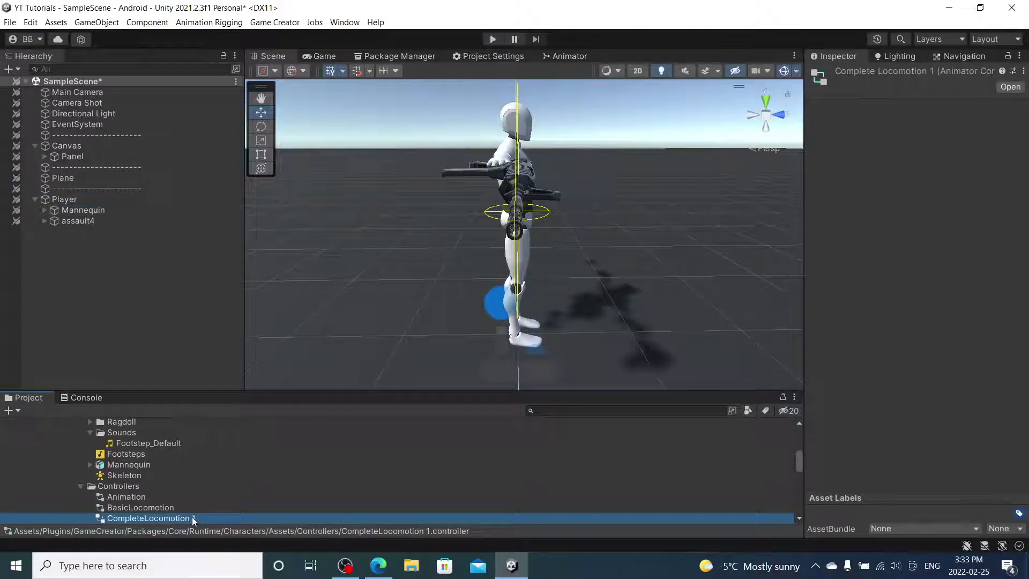
Move the duplicated CompleteLocomotion 1 controller into the Projects folder and collapse the Plugins folder
scroll(193, 515, down, 6)
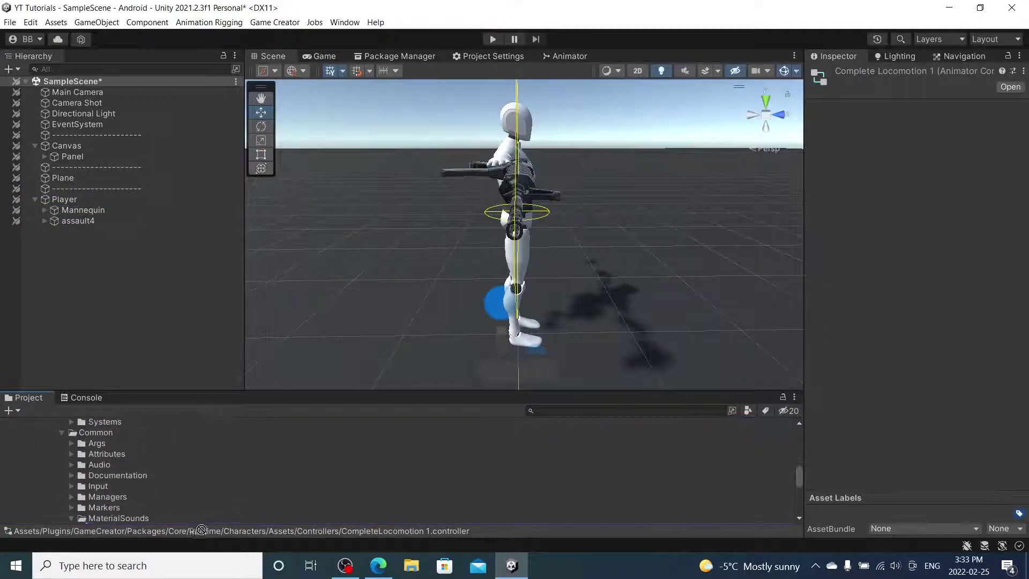
scroll(134, 509, down, 10)
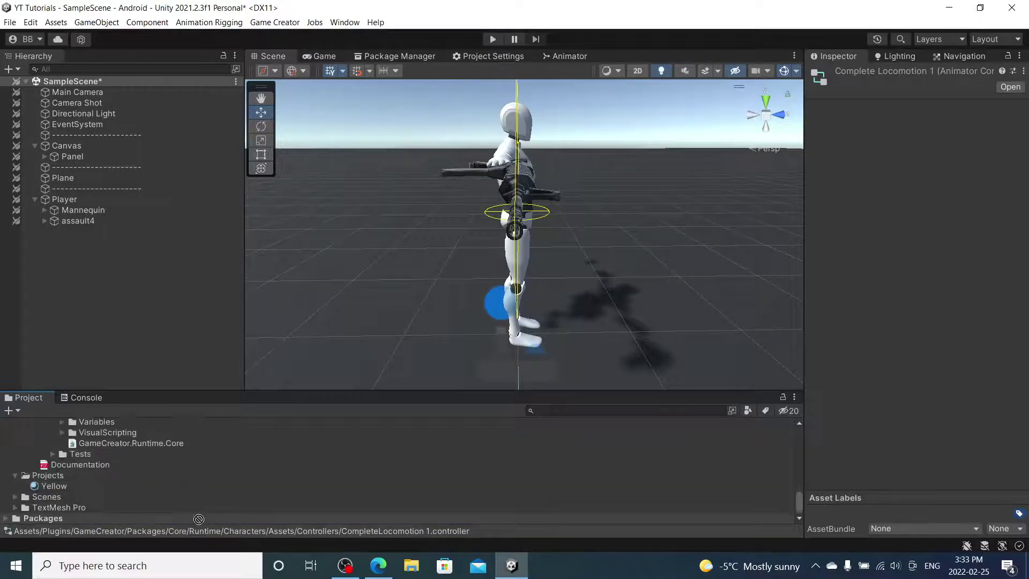
drag(79, 501, 69, 477)
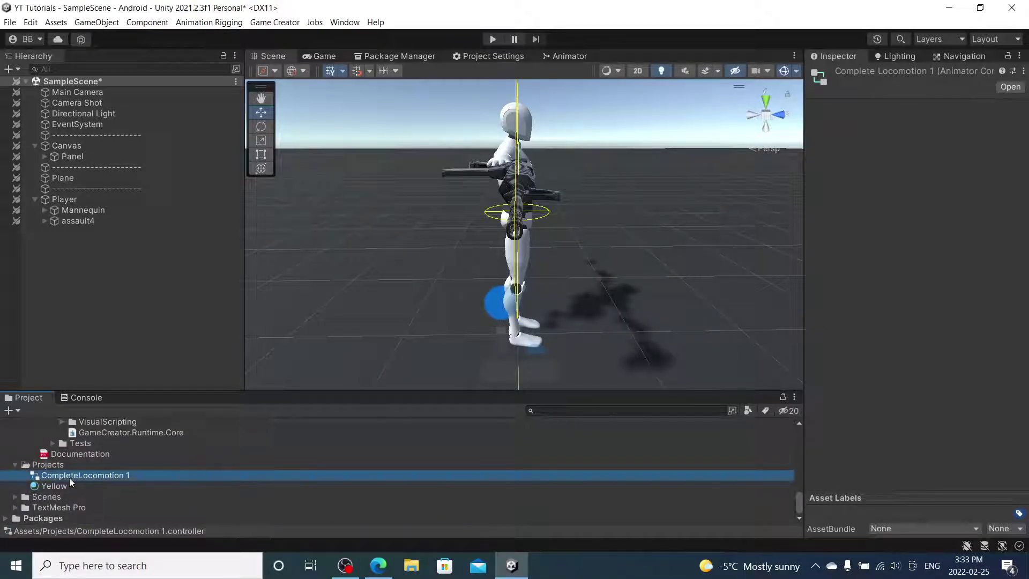
scroll(69, 478, up, 5)
scroll(69, 478, up, 5)
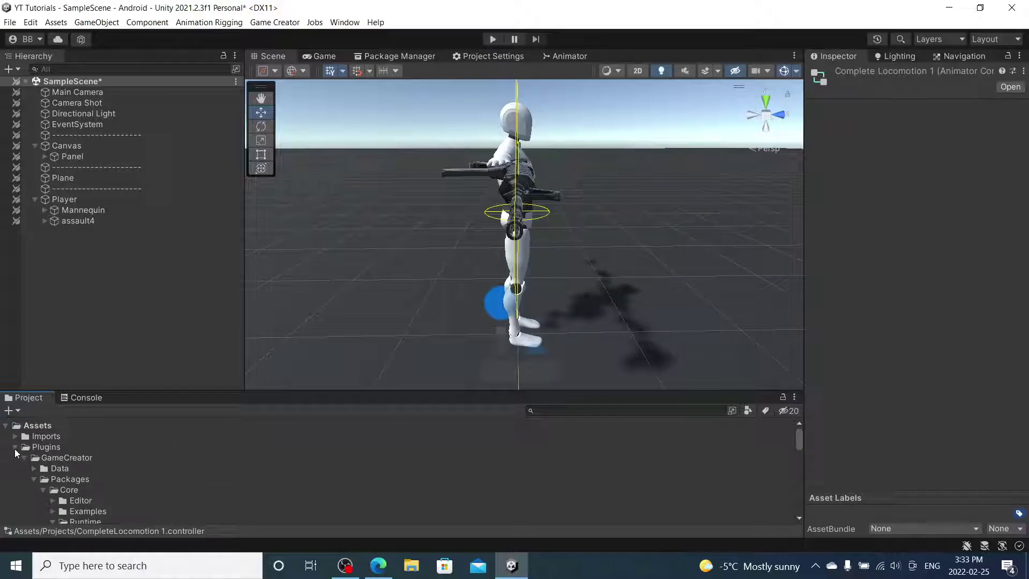
click(15, 457)
Open the CompleteLocomotion 1 controller's Locomotion blend tree and select the Idle node under Stand Locomotion
double_click(52, 467)
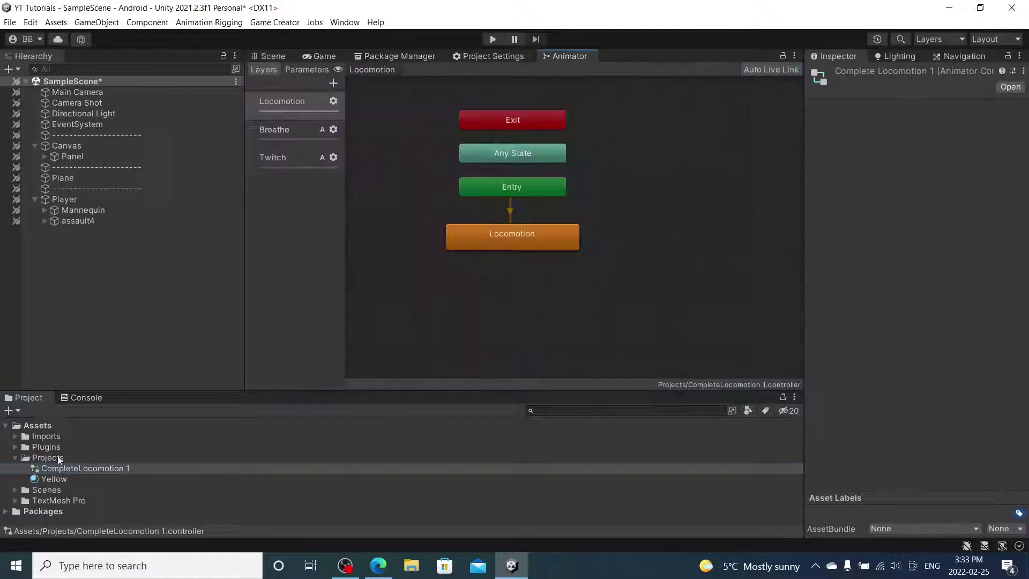
double_click(512, 234)
middle_drag(592, 274, 408, 78)
scroll(494, 149, up, 5)
scroll(595, 193, up, 5)
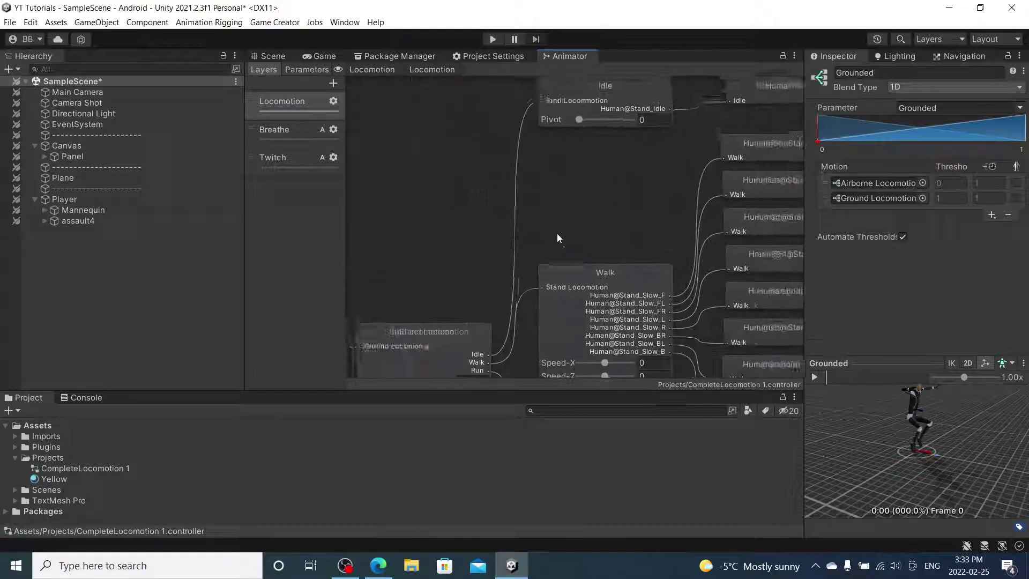
middle_drag(554, 228, 601, 317)
click(688, 172)
middle_drag(682, 214, 502, 203)
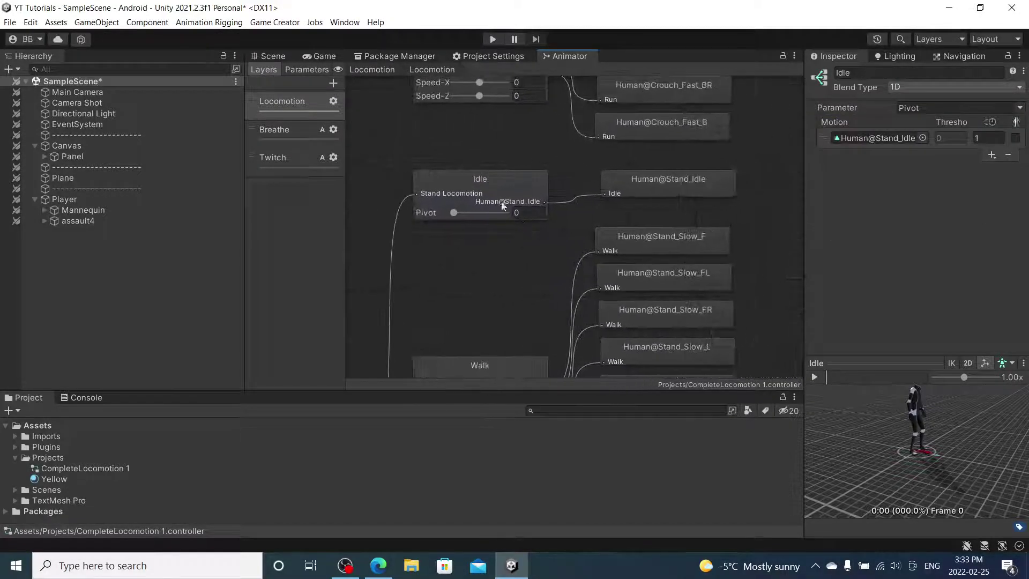
View the Idle blend tree on its own, and return up through Stand Locomotion to Ground Locomotion
double_click(506, 175)
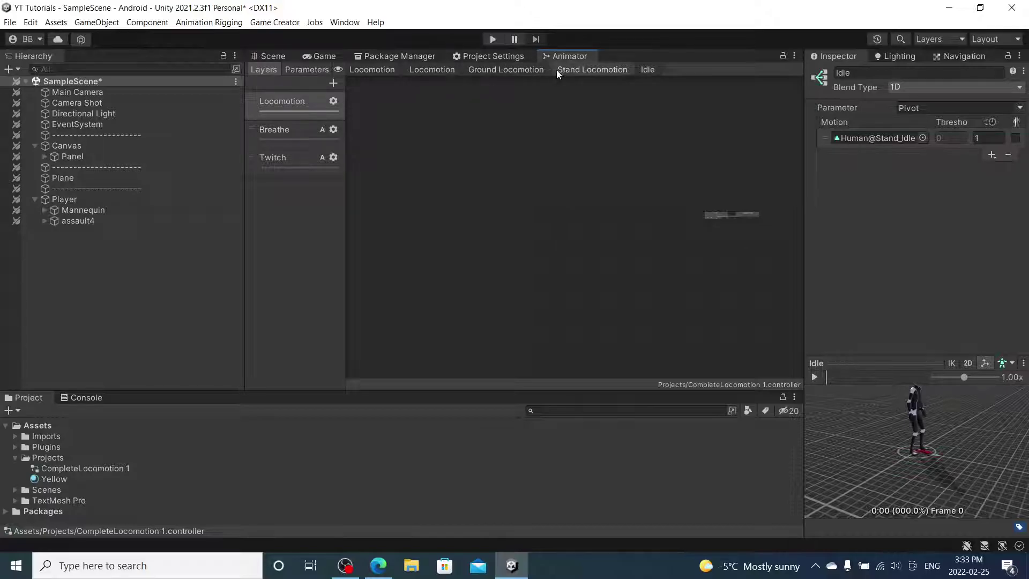
click(587, 70)
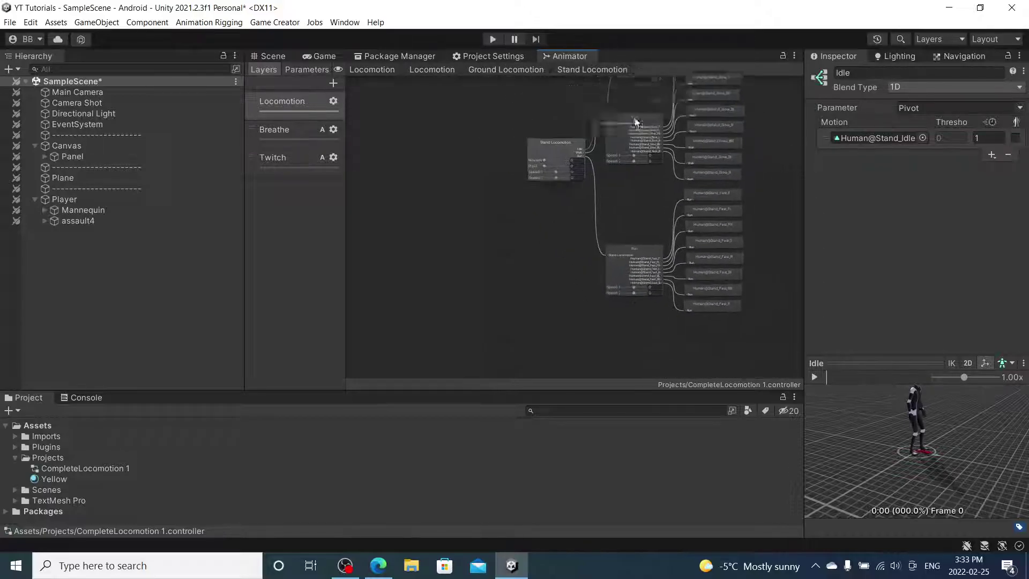
click(521, 70)
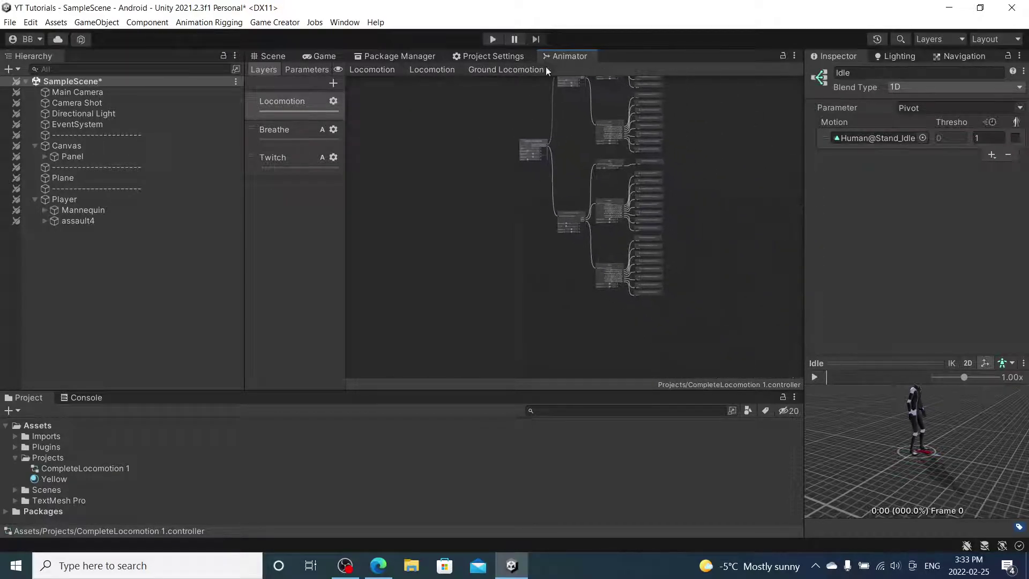
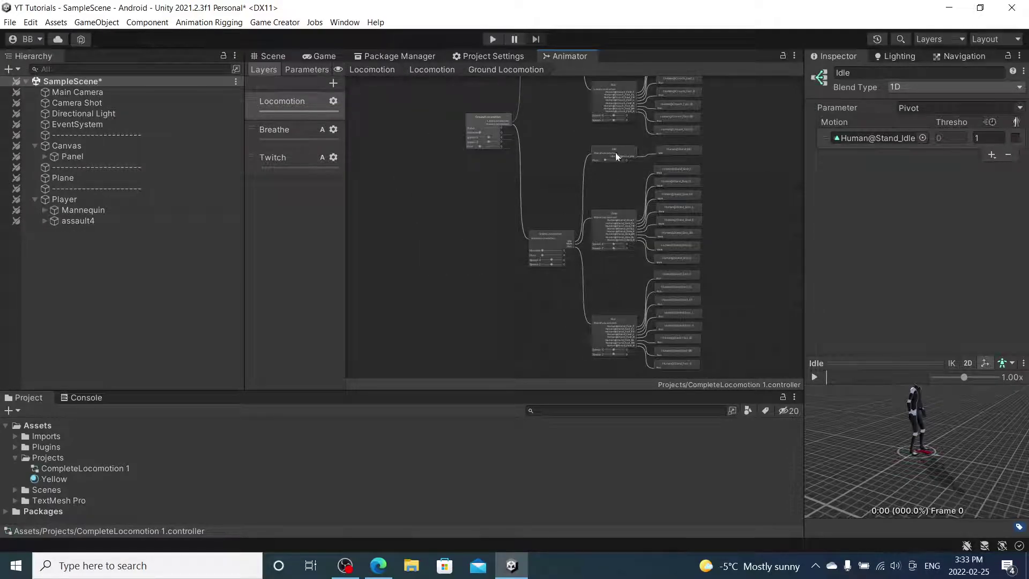
Select the Idle node under Stand Locomotion and expand the SciFiWarriorPBRHPPolyart Animations folder inside Imports
scroll(616, 152, up, 5)
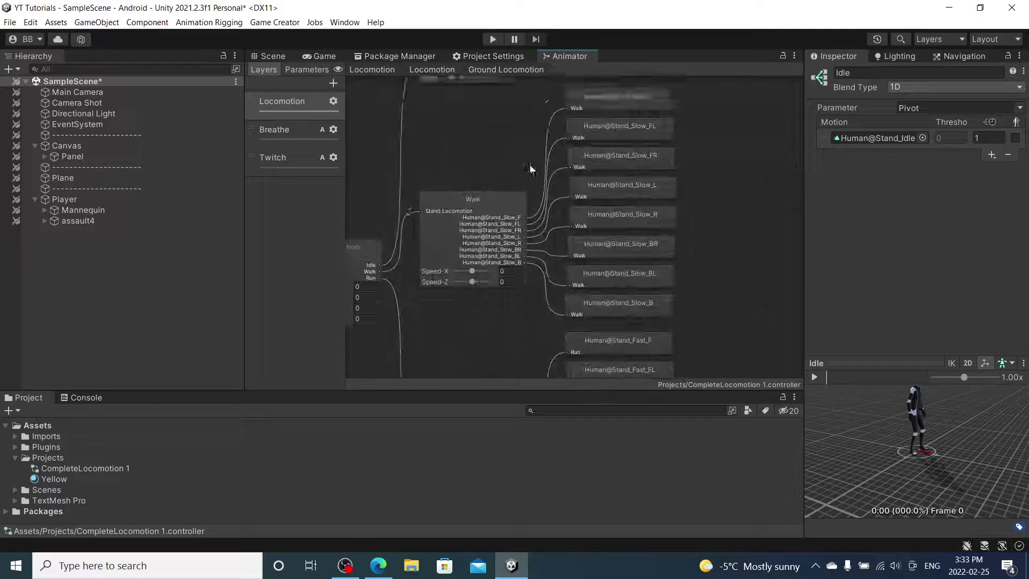
middle_drag(526, 162, 600, 279)
click(569, 184)
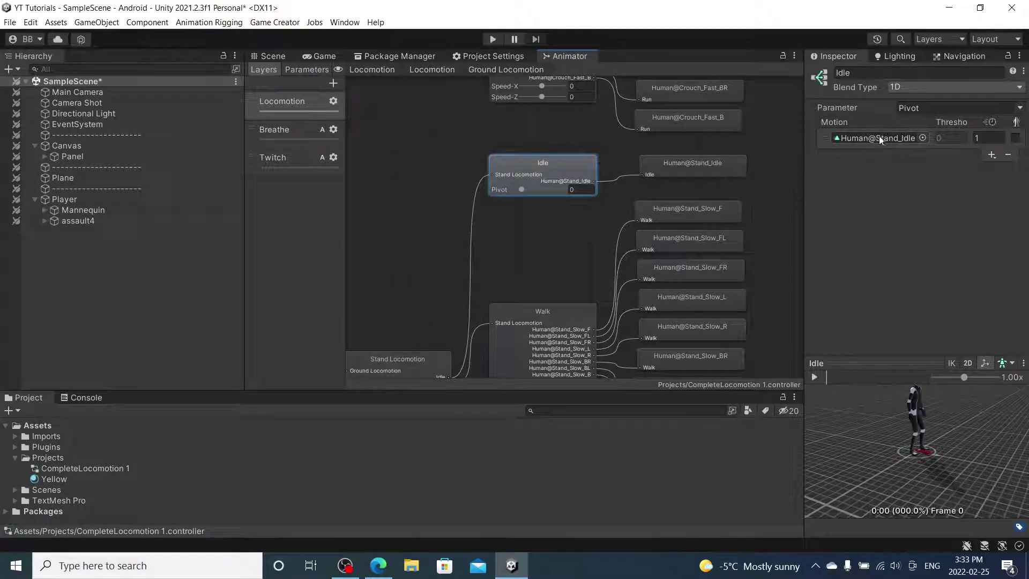
click(16, 458)
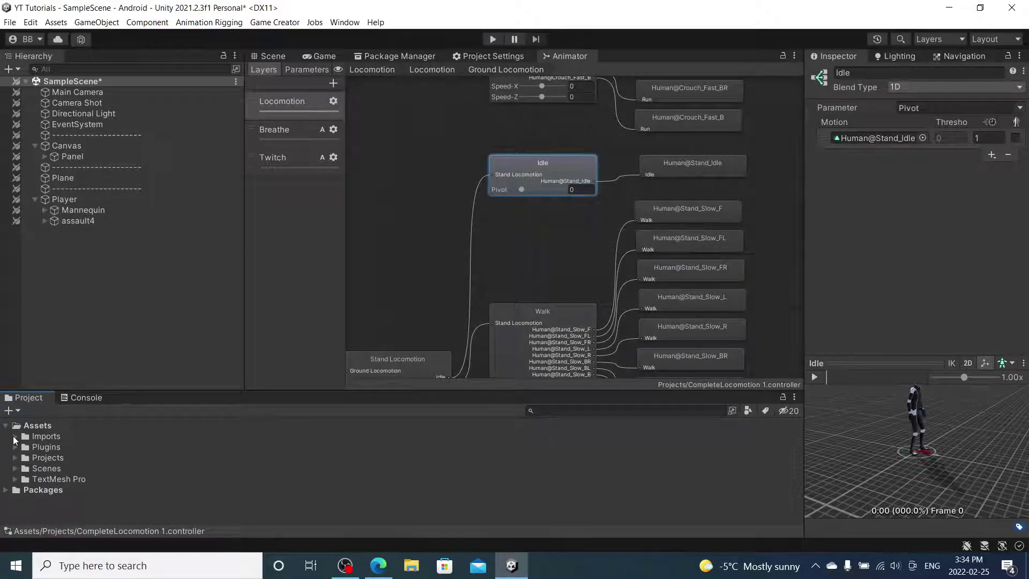
click(15, 437)
click(25, 468)
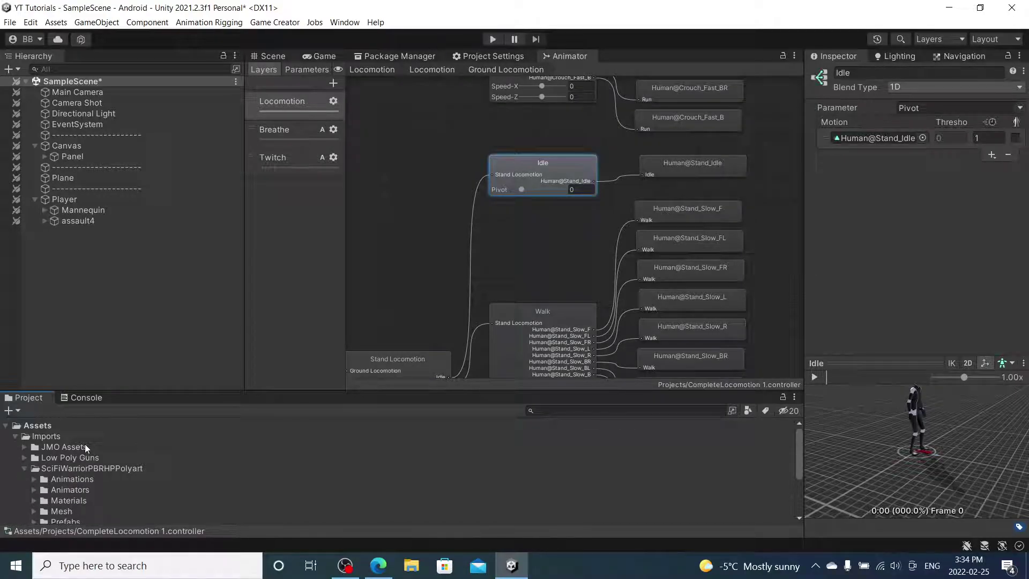
click(34, 480)
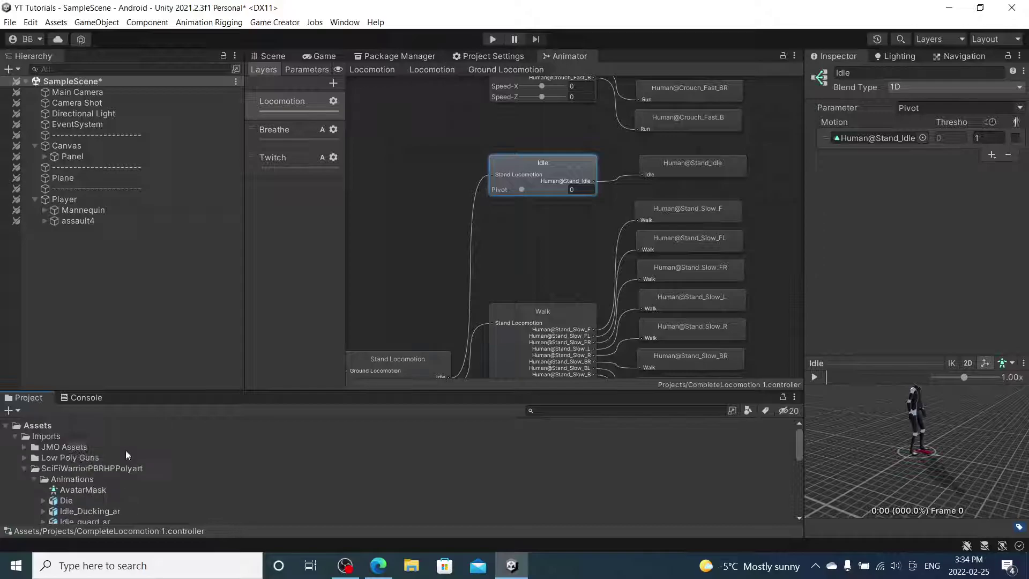
scroll(40, 481, down, 4)
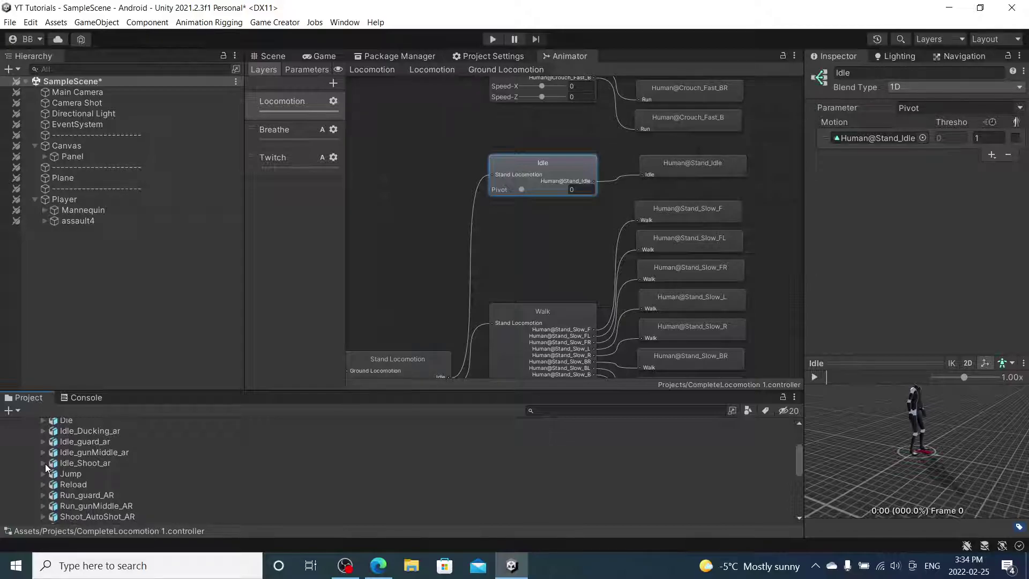
Find the Idle_Shoot_Ar clip inside the Idle_Shoot_ar model and play its animation preview
click(44, 465)
scroll(109, 474, down, 2)
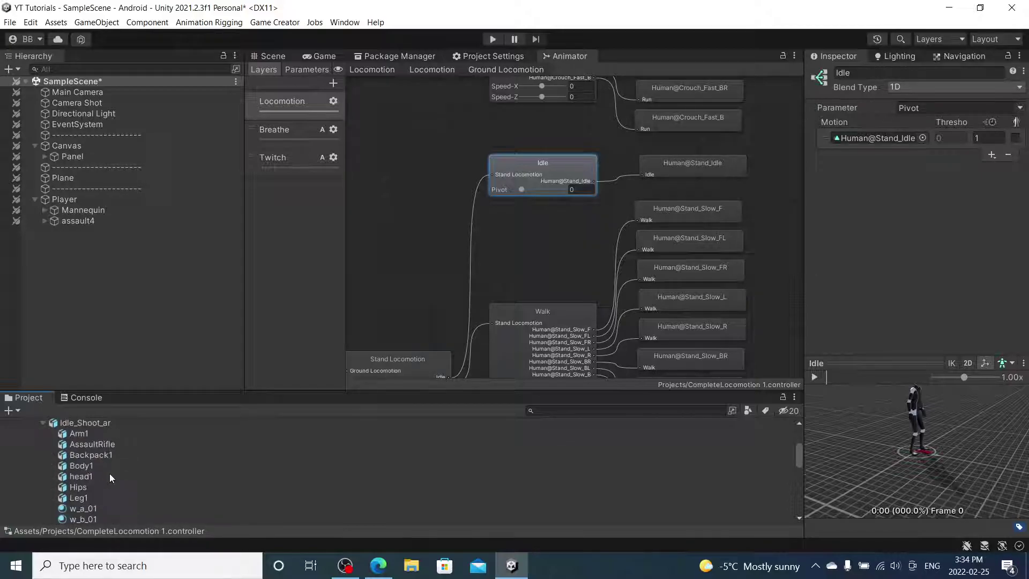
click(91, 446)
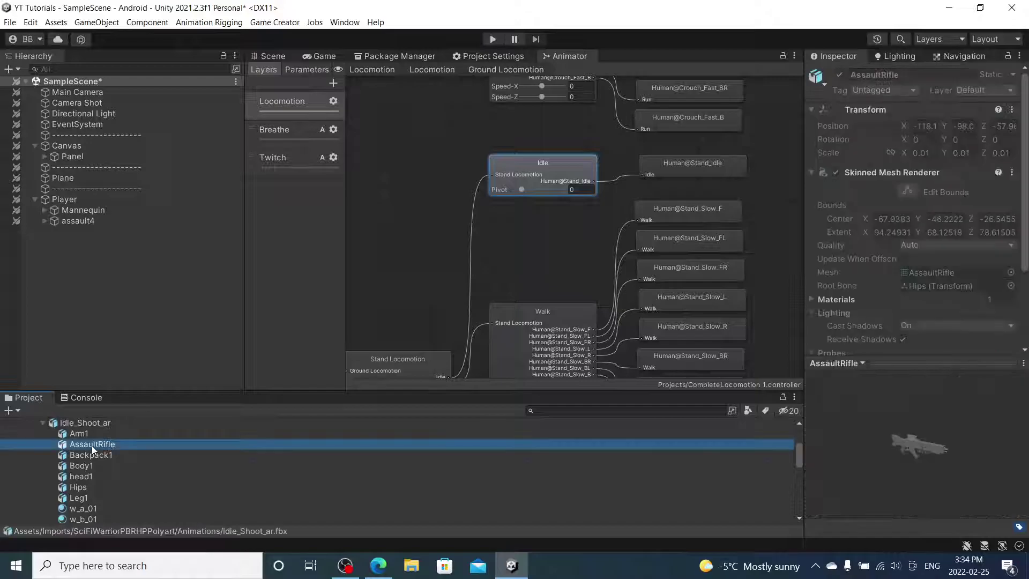
scroll(94, 439, down, 5)
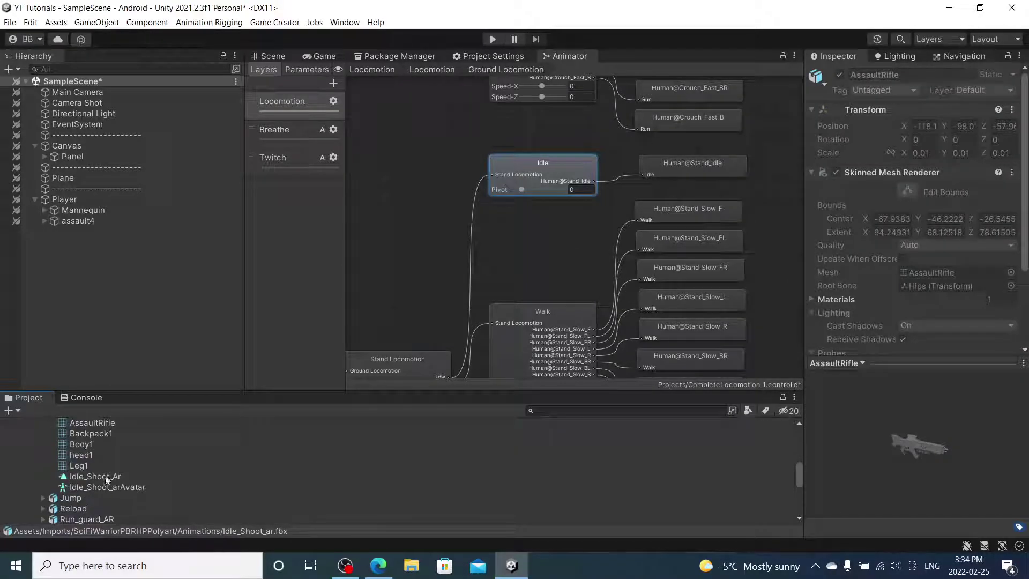
click(106, 477)
click(815, 377)
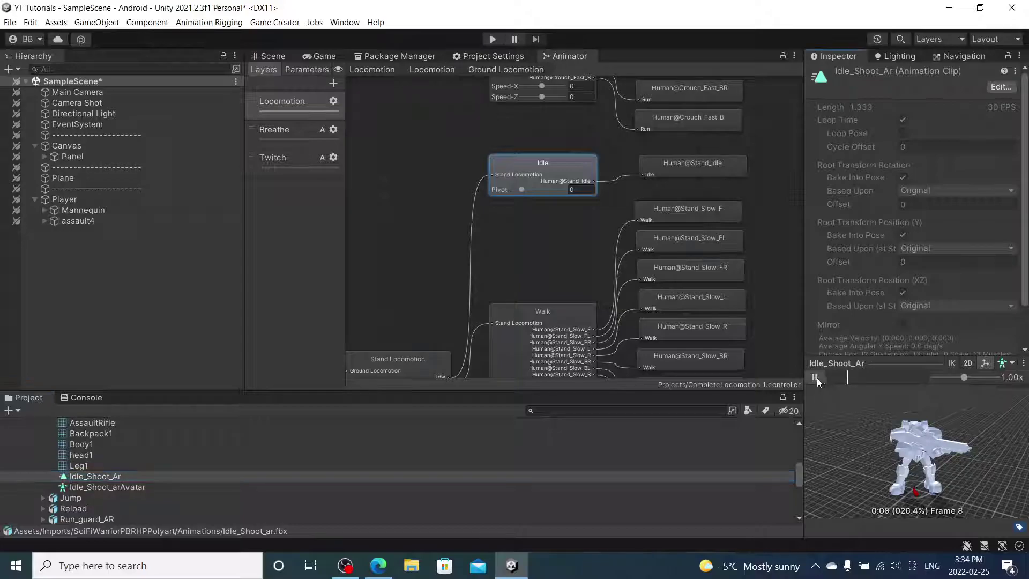
Replace the Idle blend tree's Human@Stand_Idle motion with the Idle_Shoot_Ar clip
click(564, 175)
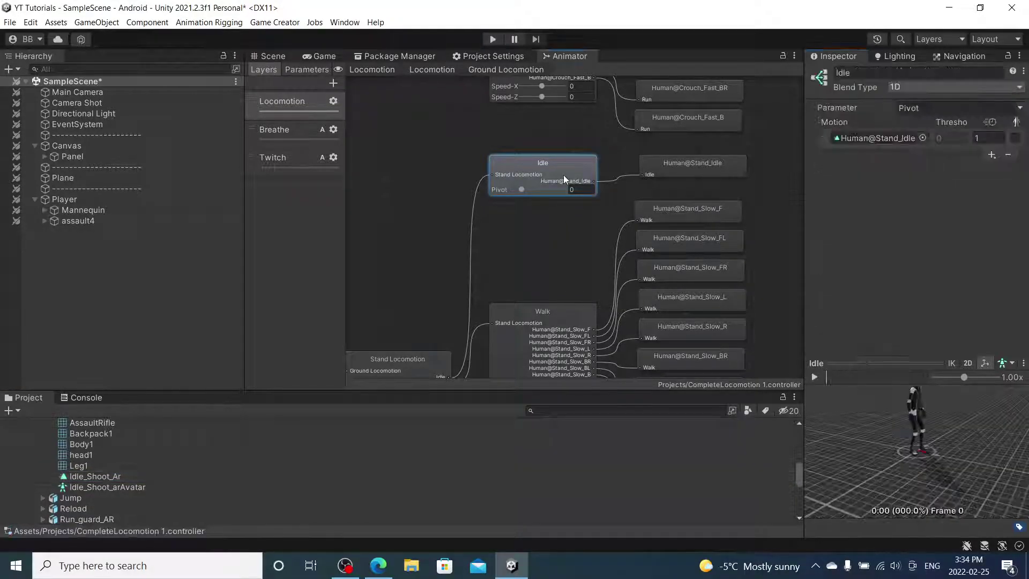
drag(101, 482, 864, 140)
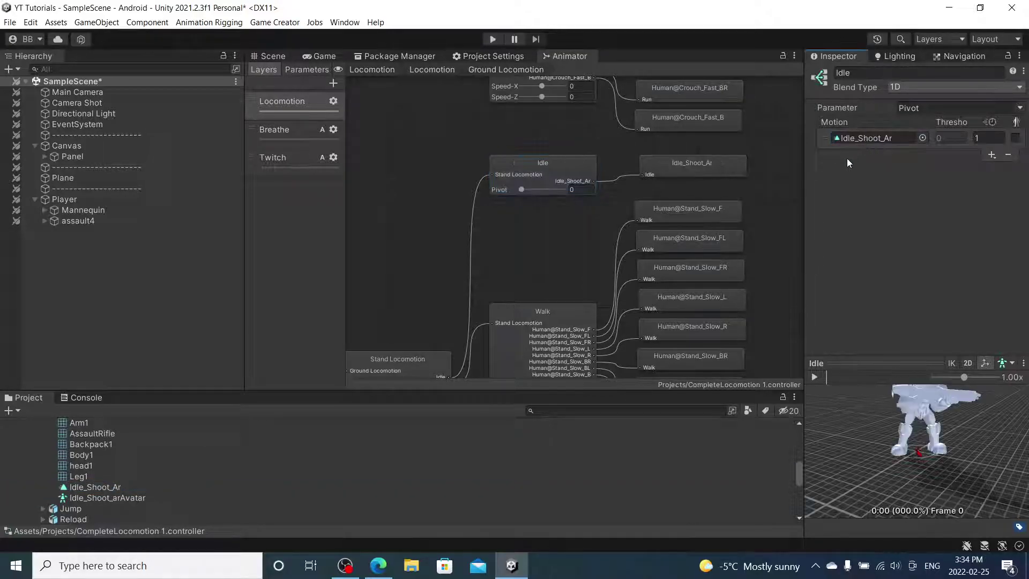
scroll(543, 230, down, 3)
middle_drag(543, 230, 555, 176)
Assign the CompleteLocomotion 1 controller from the Projects folder to the Mannequin's Animator
click(70, 200)
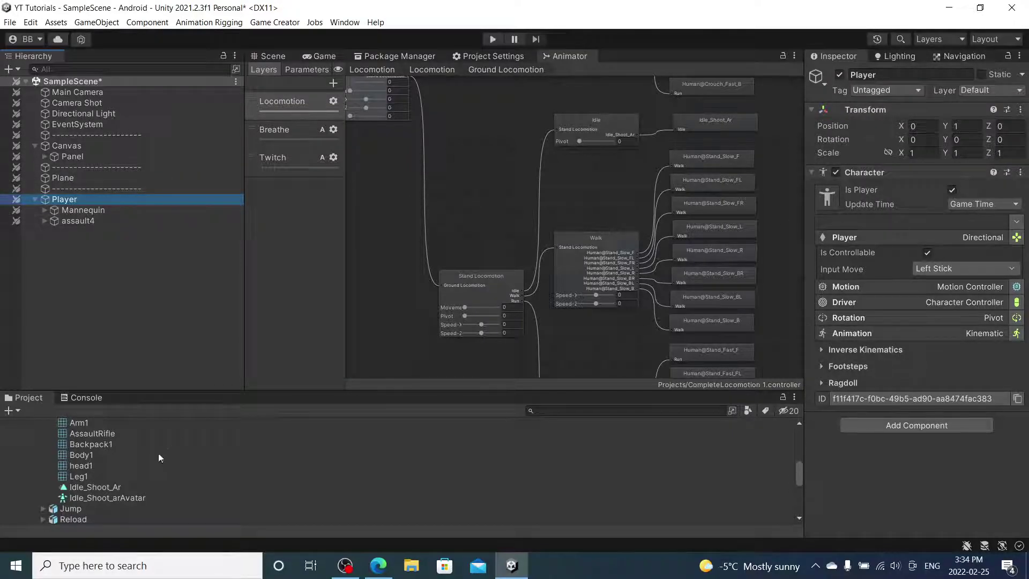
scroll(170, 449, up, 3)
click(89, 208)
scroll(118, 474, down, 2)
scroll(77, 480, down, 10)
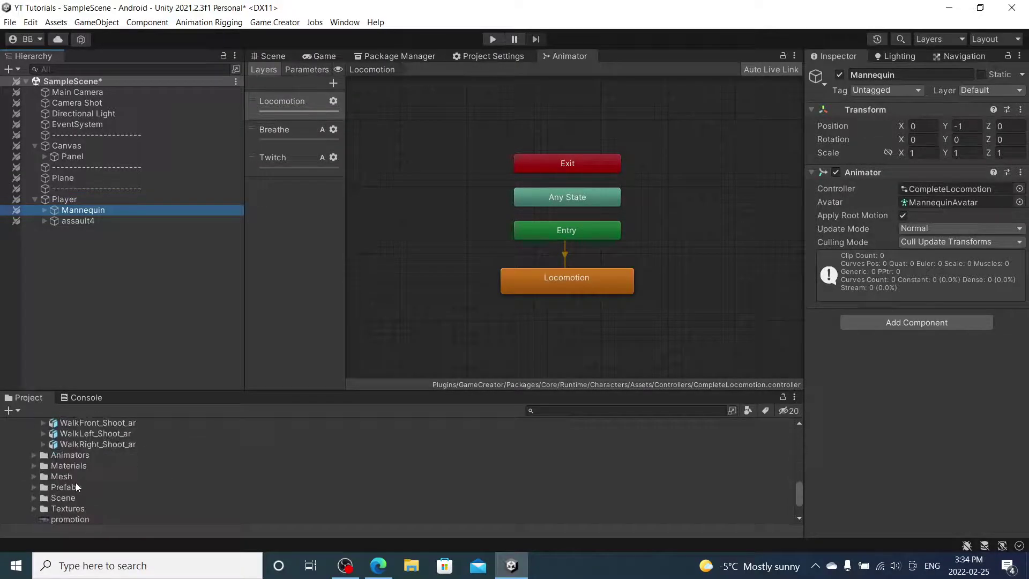
scroll(75, 482, up, 15)
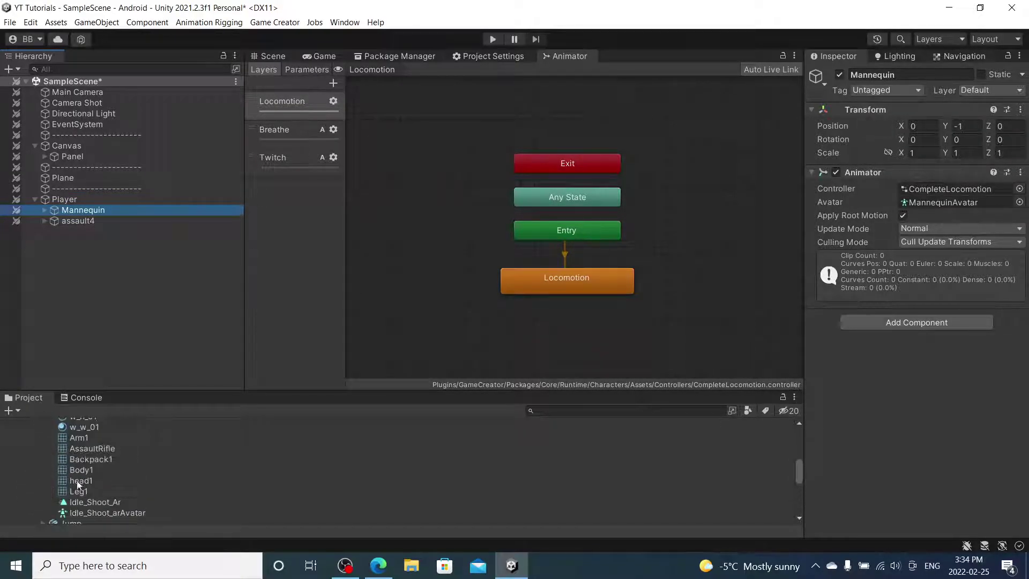
click(24, 454)
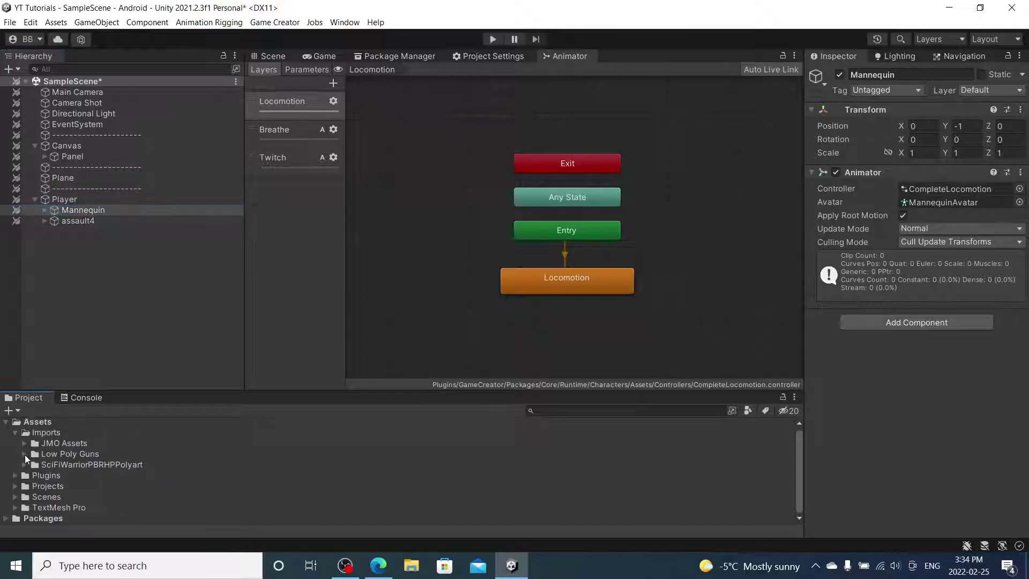
click(15, 486)
drag(80, 497, 943, 192)
Run the game to test the player's idle animation and left stick movement, and stop it
click(324, 56)
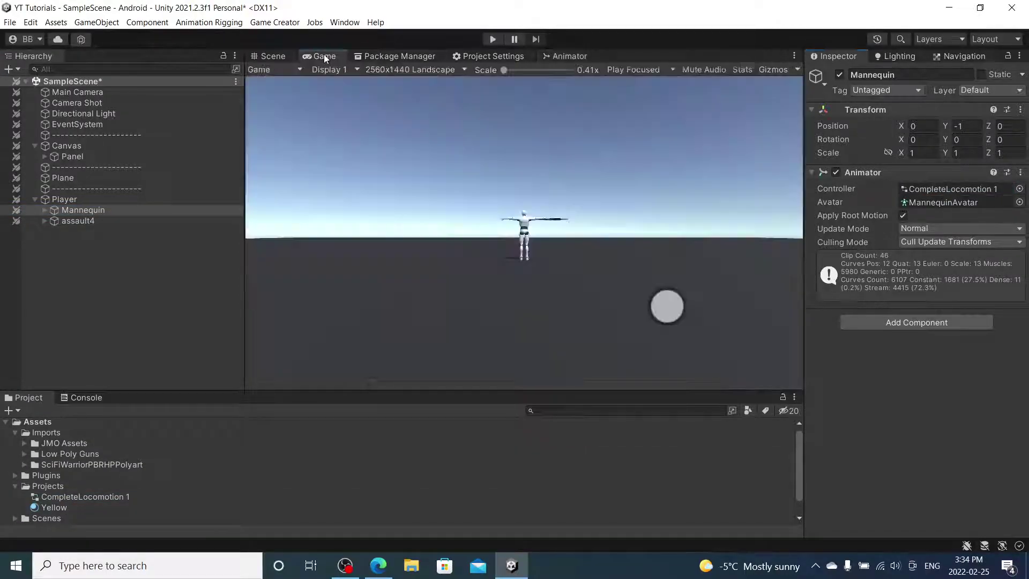
click(502, 38)
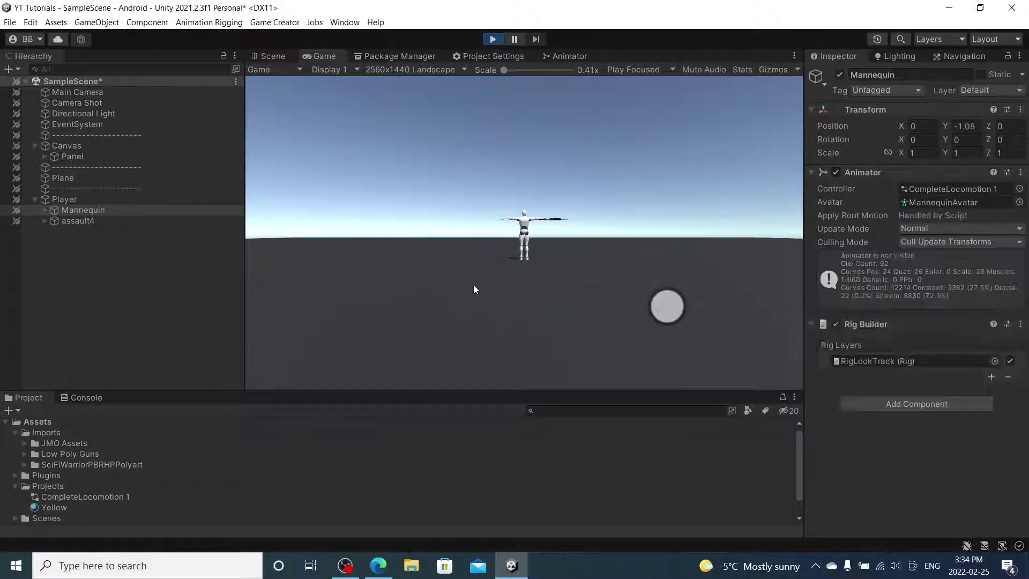
drag(325, 309, 348, 333)
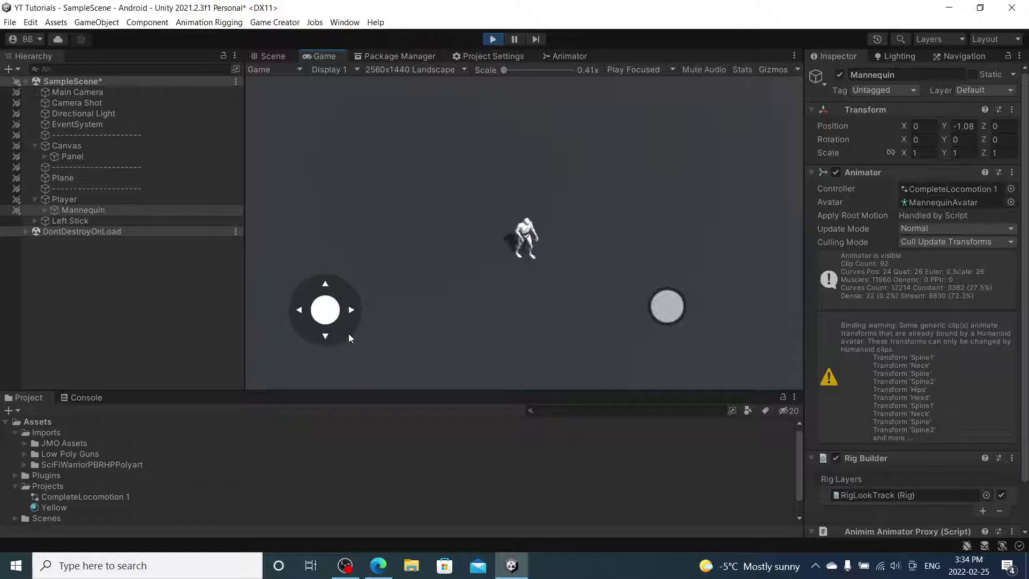
click(493, 39)
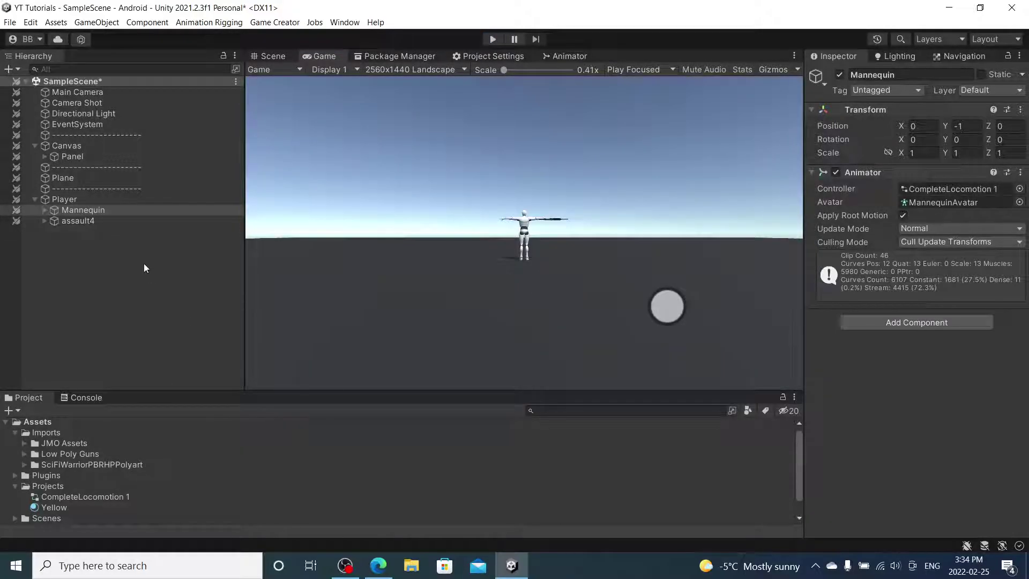
Open the CompleteLocomotion 1 controller's Locomotion blend tree and select the Walk node under Stand Locomotion
double_click(85, 497)
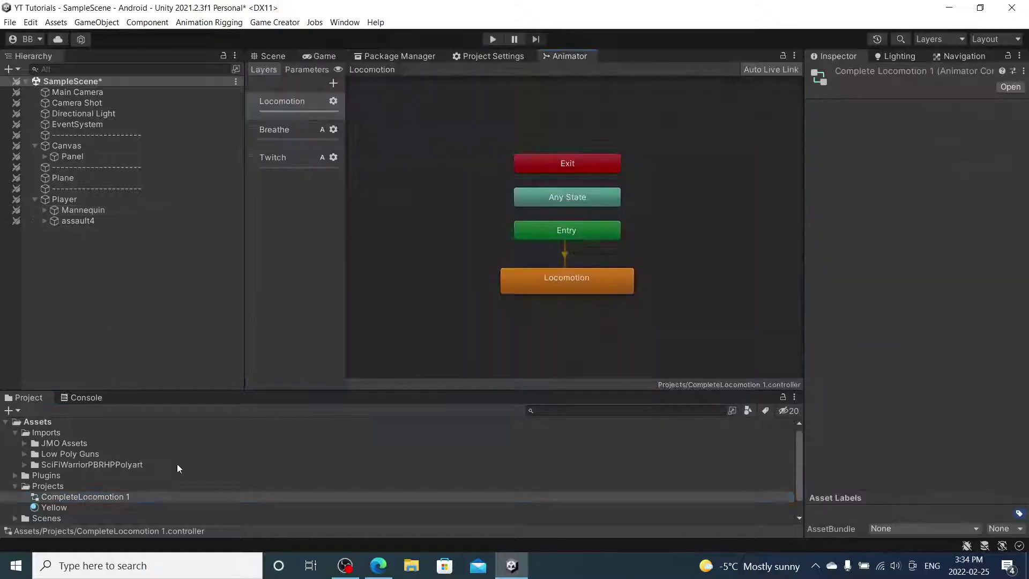
double_click(593, 277)
scroll(528, 278, down, 5)
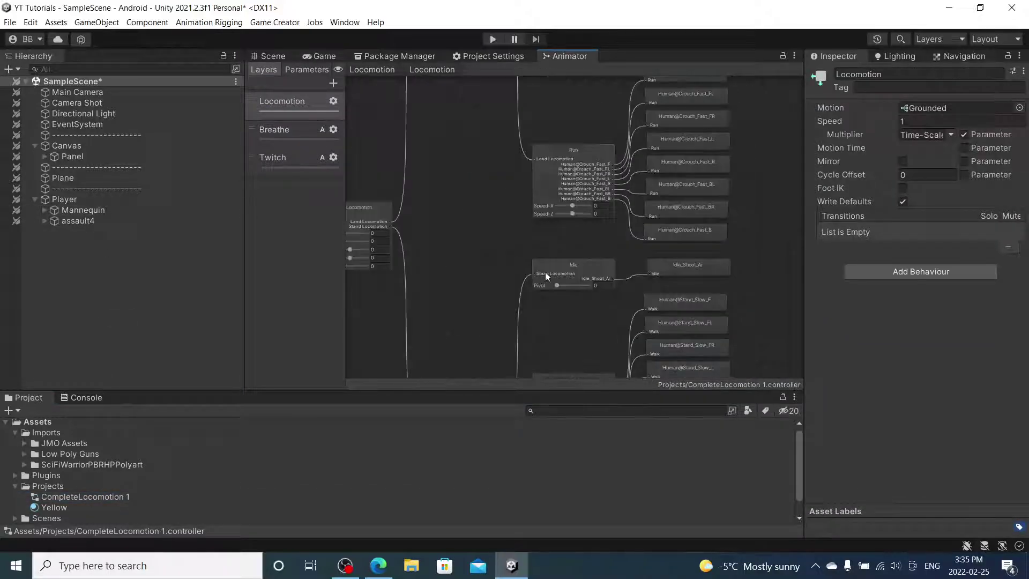
scroll(538, 173, up, 3)
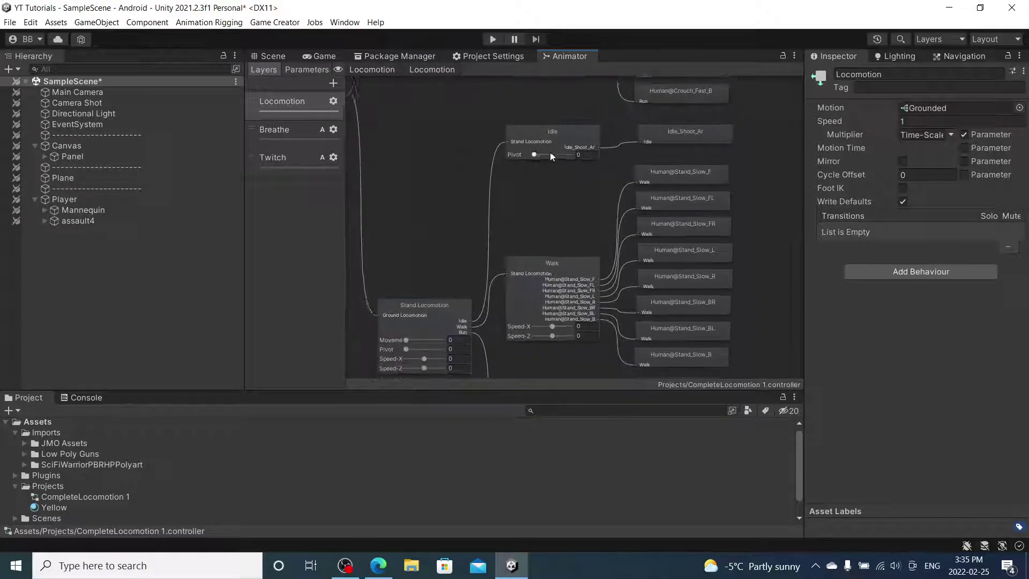
click(527, 176)
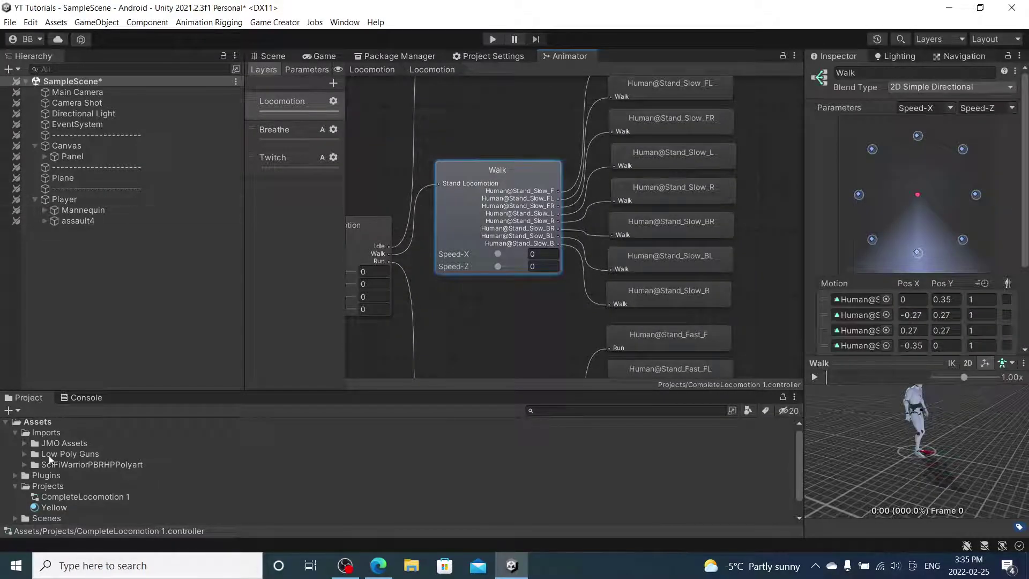
Collapse the Idle_Shoot_ar model in the SciFiWarriorPBRHPPolyart Animations folder and expand WalkFront_Shoot_ar to find its clip
click(24, 465)
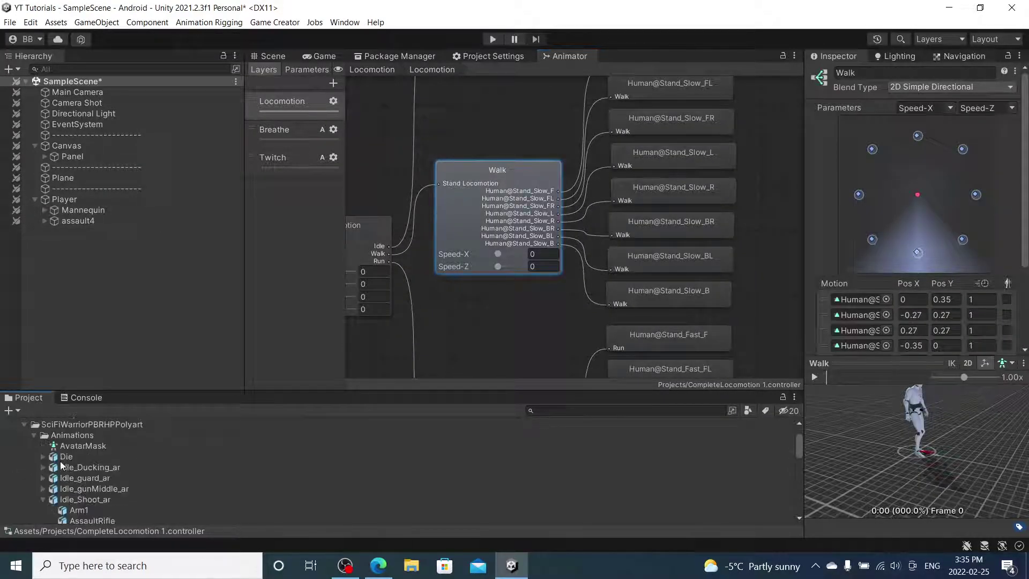
click(43, 499)
scroll(79, 449, down, 5)
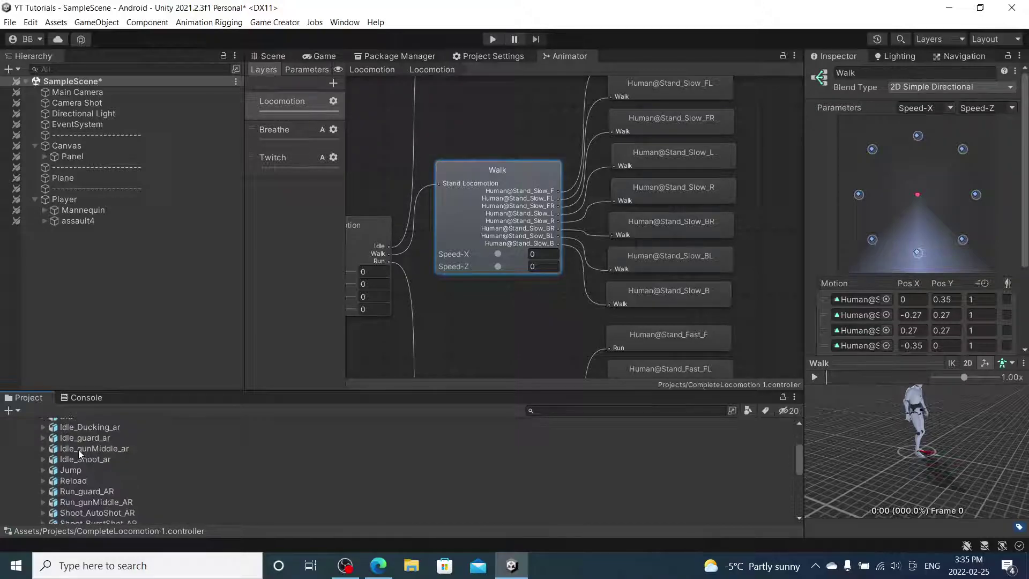
scroll(119, 473, down, 3)
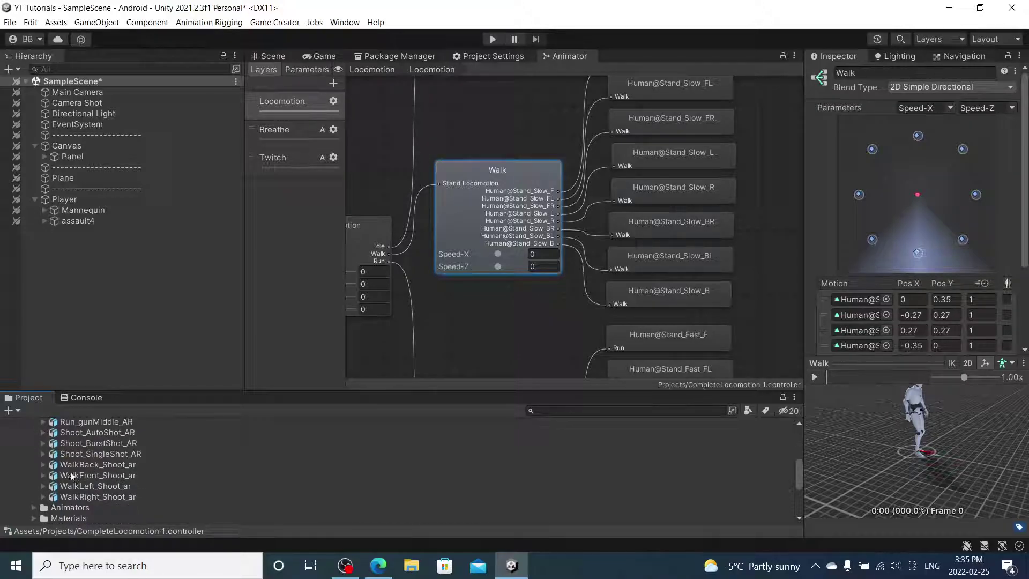
click(43, 476)
scroll(101, 475, down, 3)
scroll(121, 479, down, 2)
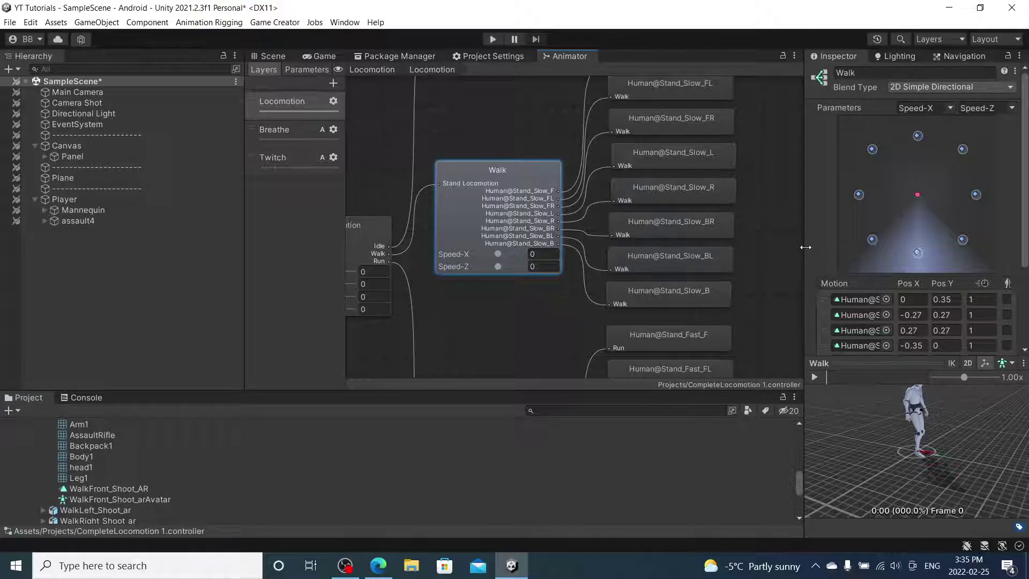
Widen the Inspector and replace the Walk blend tree's Human@Stand_Slow_F motion with the WalkFront_Shoot_AR clip
scroll(70, 455, up, 4)
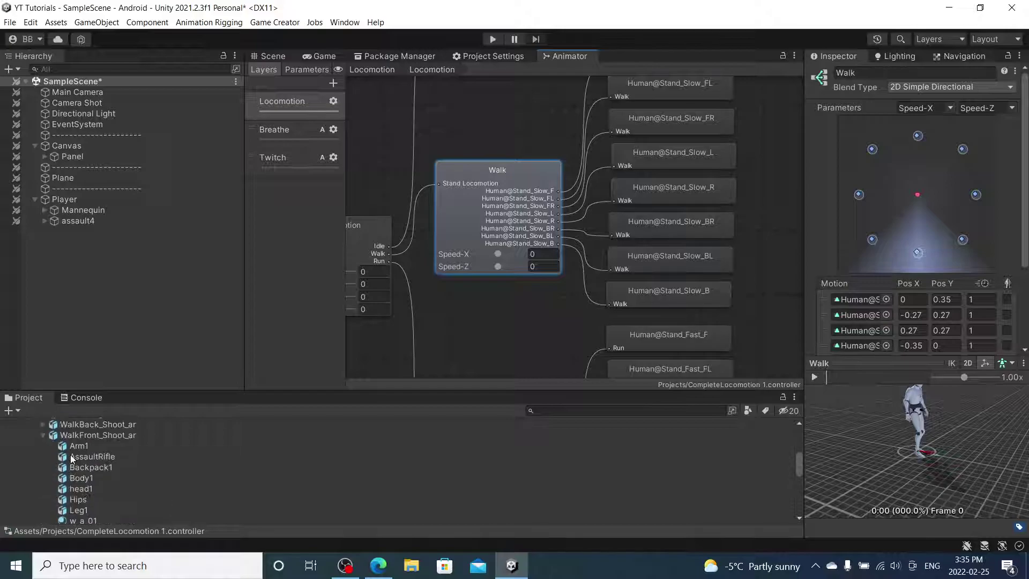
scroll(764, 236, down, 2)
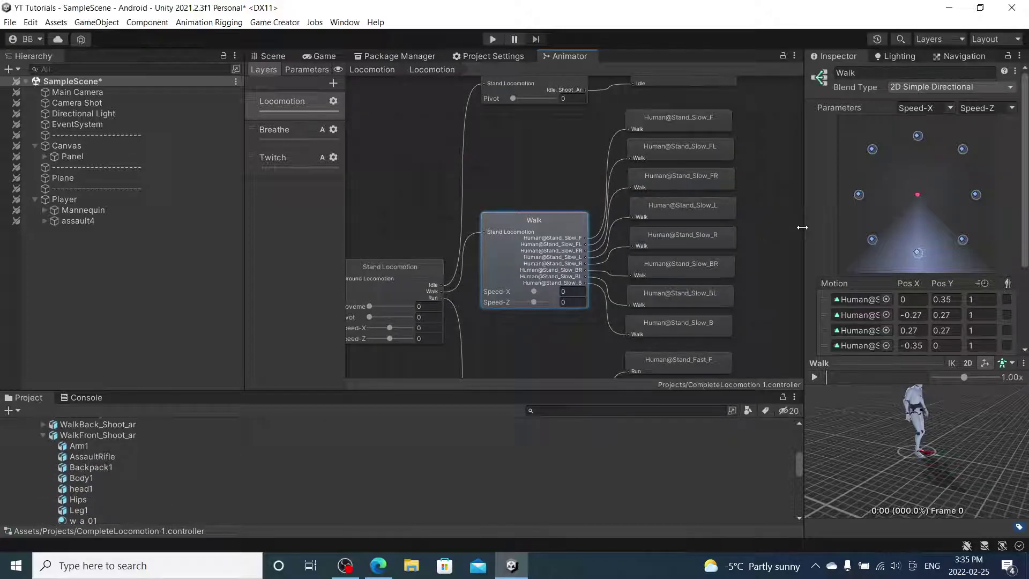
drag(804, 192, 559, 192)
scroll(108, 493, down, 3)
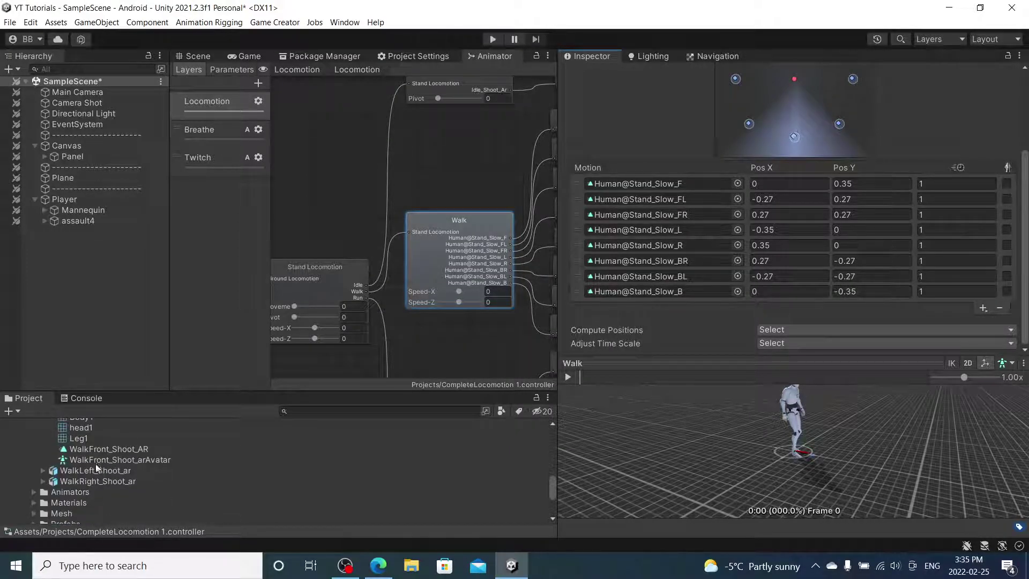
drag(98, 453, 678, 182)
Replace the Walk blend tree's Human@Stand_Slow_B motion with the WalkBack_Shoot_AR clip from the WalkBack_Shoot_ar model
scroll(107, 452, up, 5)
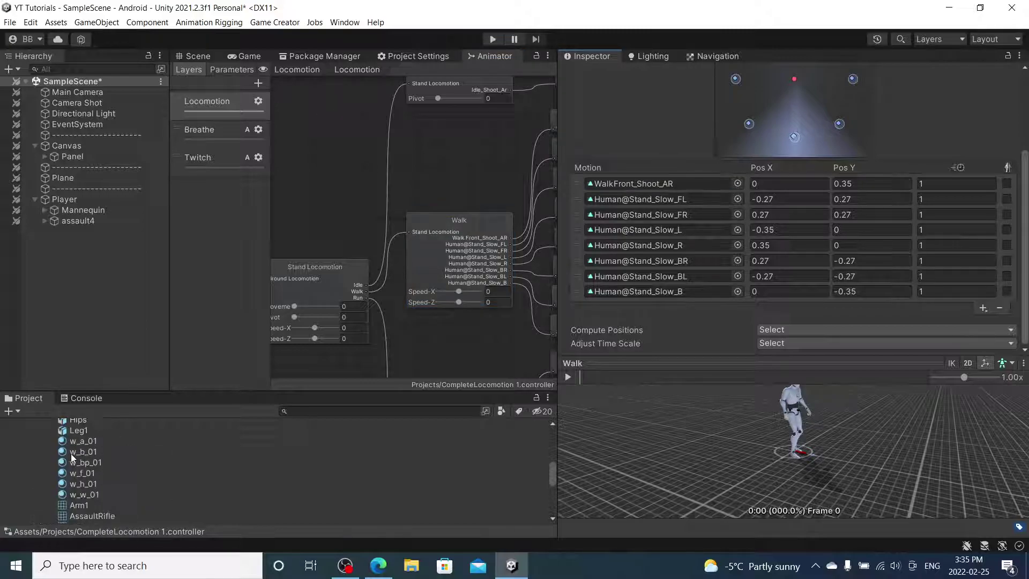
click(40, 435)
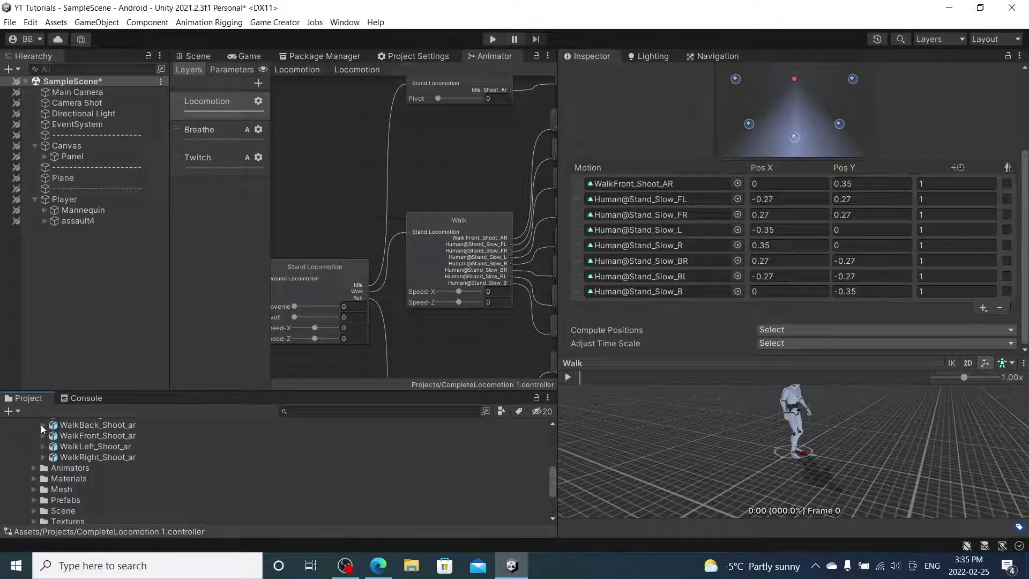
click(36, 426)
click(41, 426)
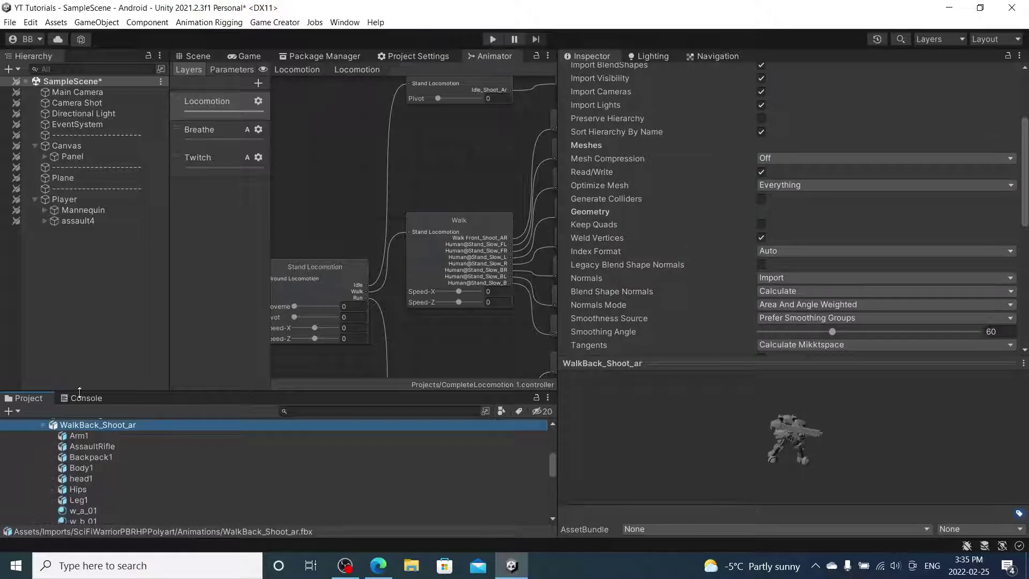
click(490, 220)
scroll(111, 467, down, 1)
drag(81, 478, 687, 288)
scroll(751, 279, down, 3)
scroll(72, 470, up, 5)
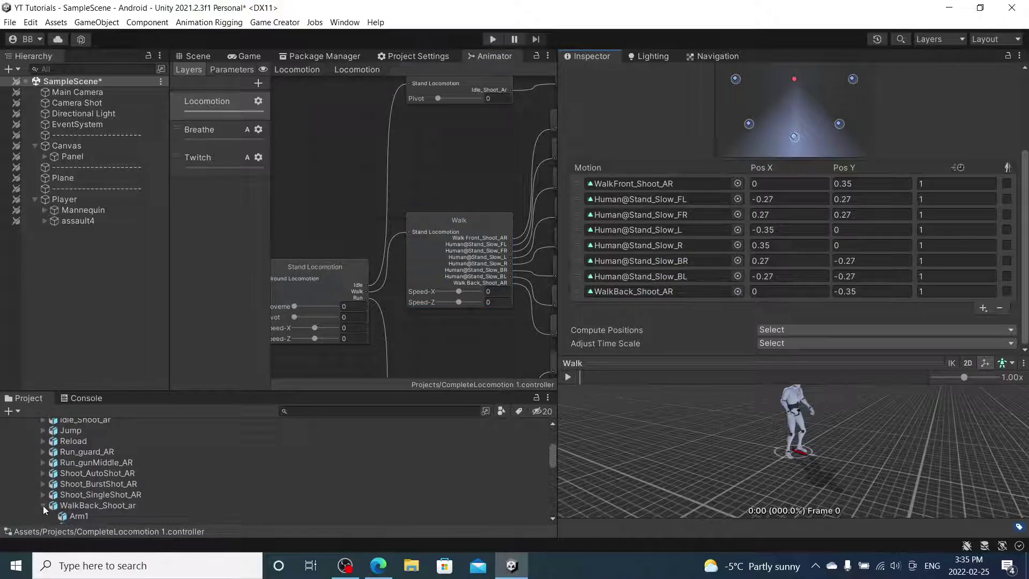
Replace the Walk blend tree's Human@Stand_Slow_L motion with the WalkLeft_Shoot_AR clip from the WalkLeft_Shoot_ar model
click(43, 507)
click(42, 489)
scroll(73, 472, down, 6)
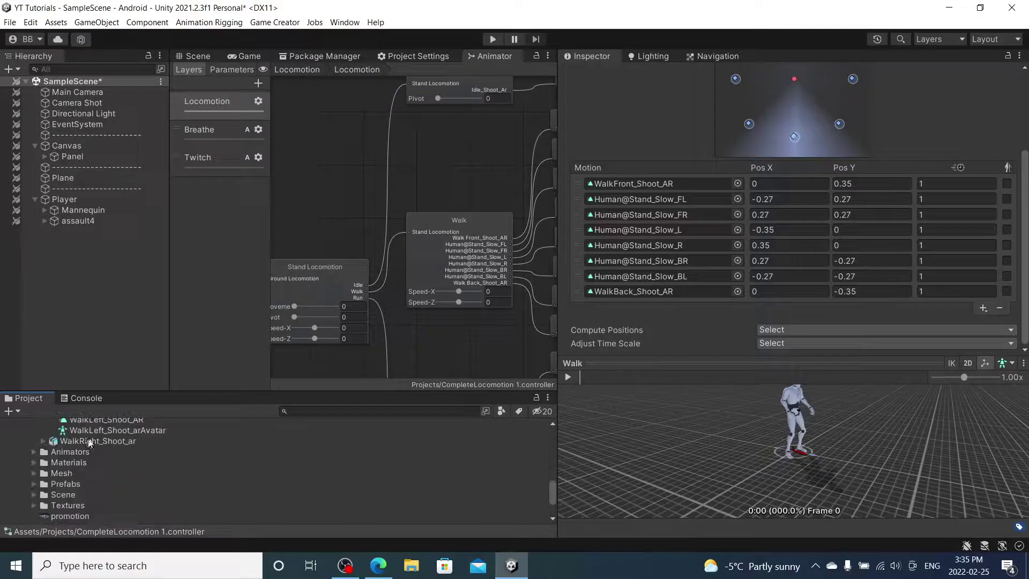
scroll(93, 433, up, 3)
drag(436, 351, 674, 229)
Replace the Walk blend tree's Human@Stand_Slow_R motion with the WalkRight_Shoot_AR clip from the WalkRight_Shoot_ar model
scroll(75, 478, up, 4)
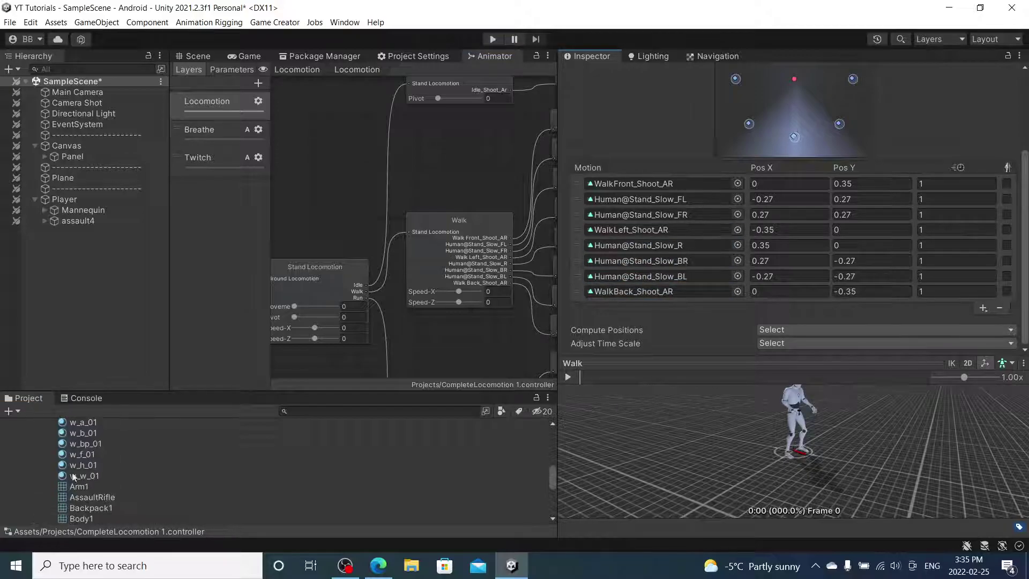
scroll(74, 479, up, 3)
click(42, 458)
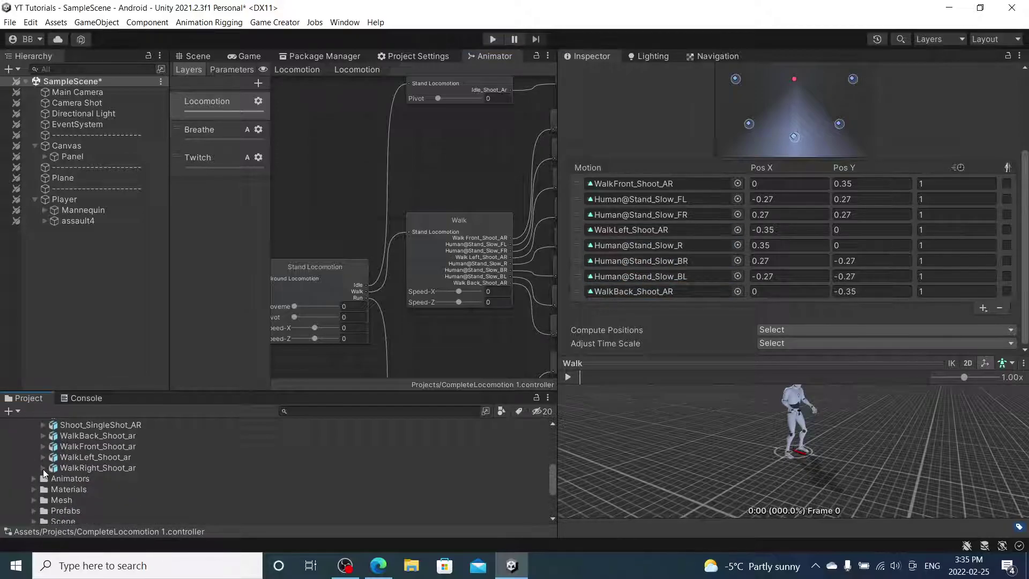
click(43, 468)
scroll(79, 464, down, 3)
scroll(78, 463, down, 3)
drag(91, 480, 712, 249)
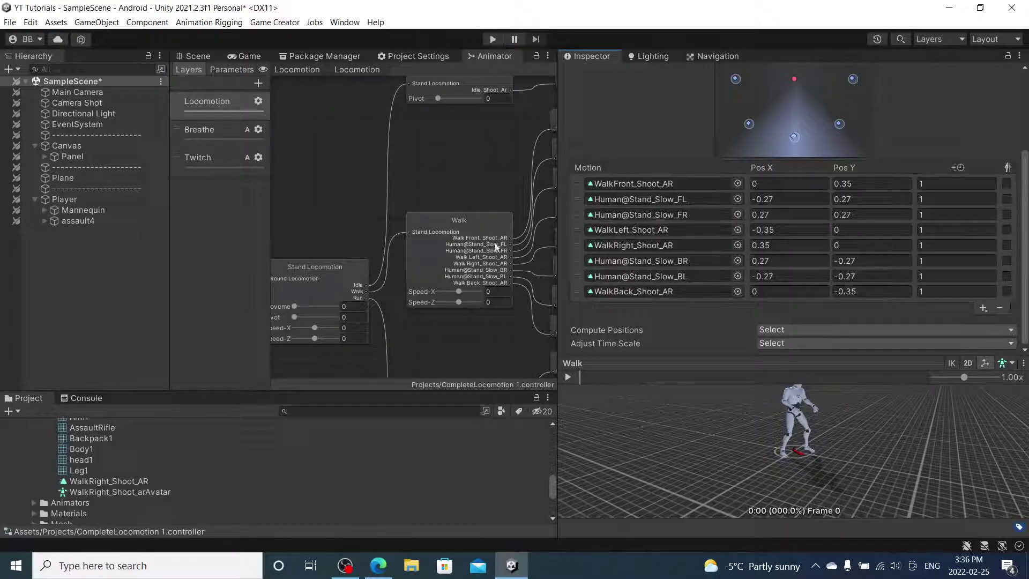
Select the Run node under Stand Locomotion to bring up its motion list
scroll(92, 468, up, 5)
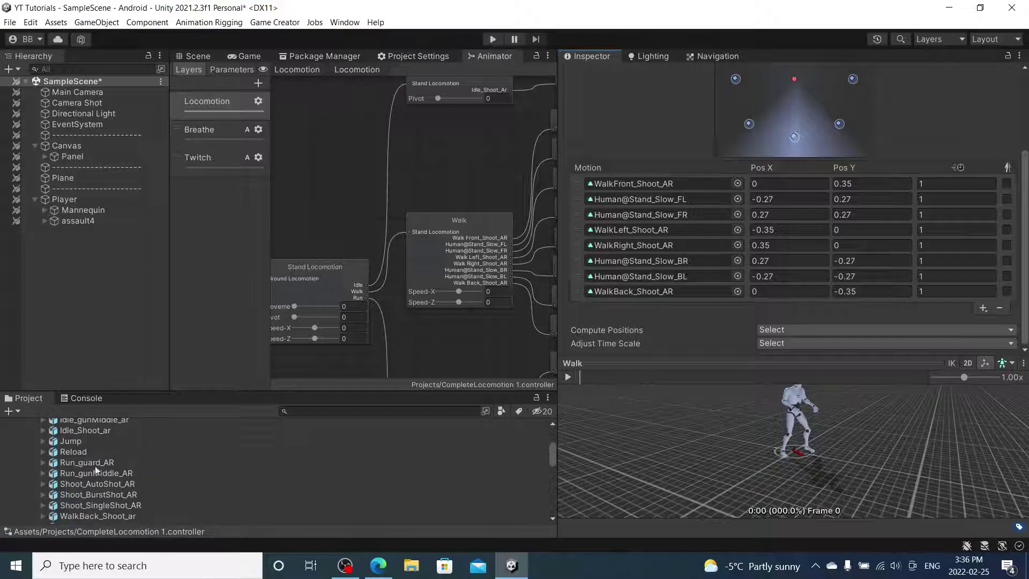
scroll(97, 465, up, 3)
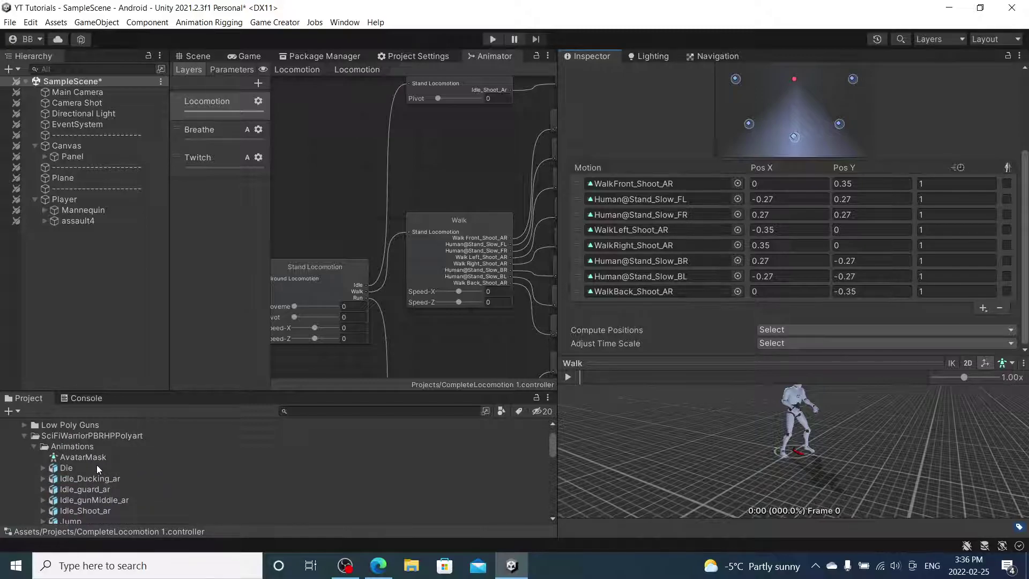
scroll(476, 282, down, 4)
middle_drag(474, 279, 454, 67)
scroll(444, 220, up, 2)
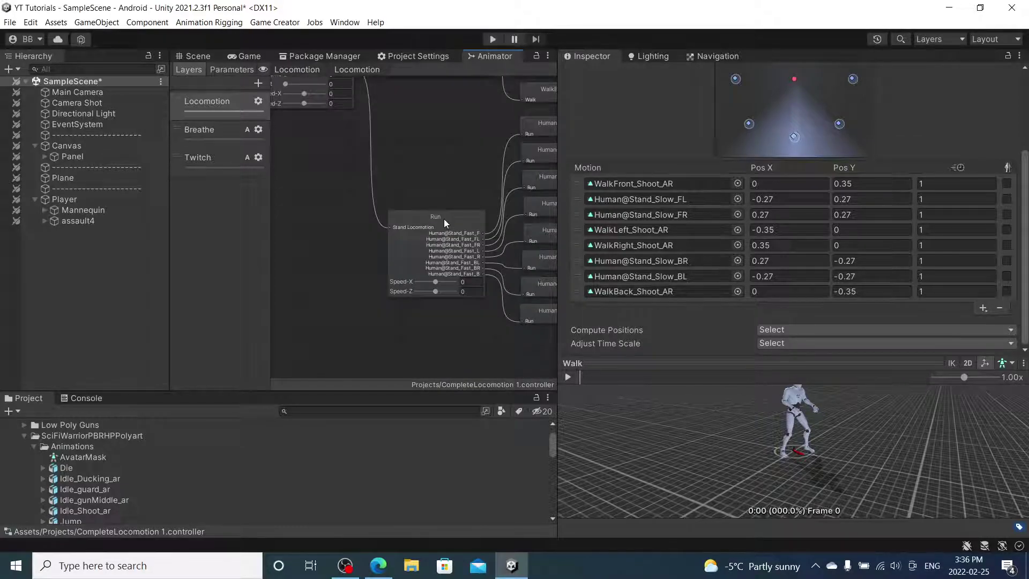
click(444, 218)
scroll(654, 276, down, 3)
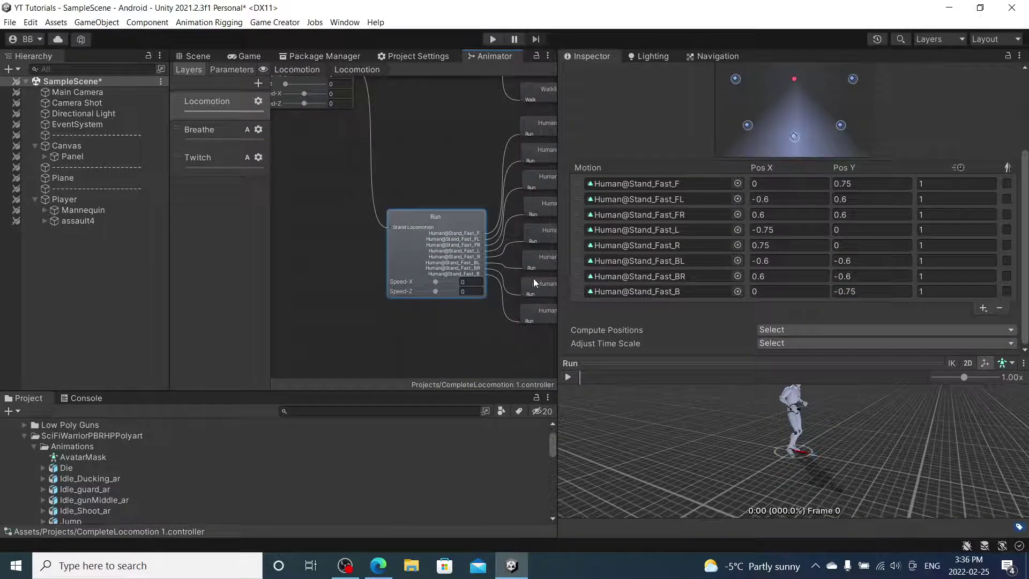
Look through the SciFiWarriorPBRHPPolyart Animations folder for running clips and preview the Run_guard_AR clip
scroll(161, 445, up, 1)
scroll(38, 478, down, 2)
scroll(44, 472, down, 5)
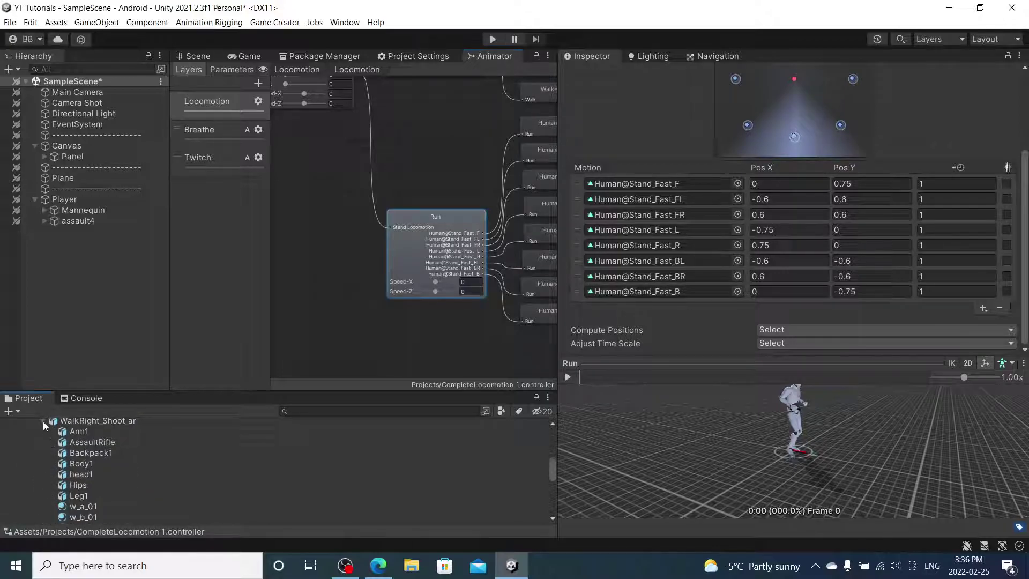
scroll(47, 439, up, 3)
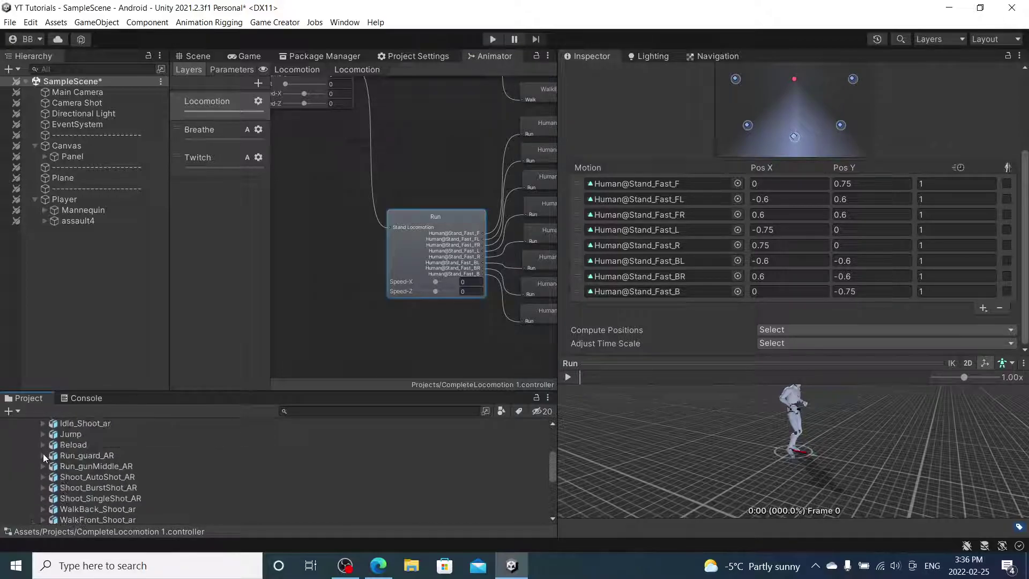
scroll(44, 458, up, 1)
scroll(47, 487, down, 1)
scroll(45, 468, up, 2)
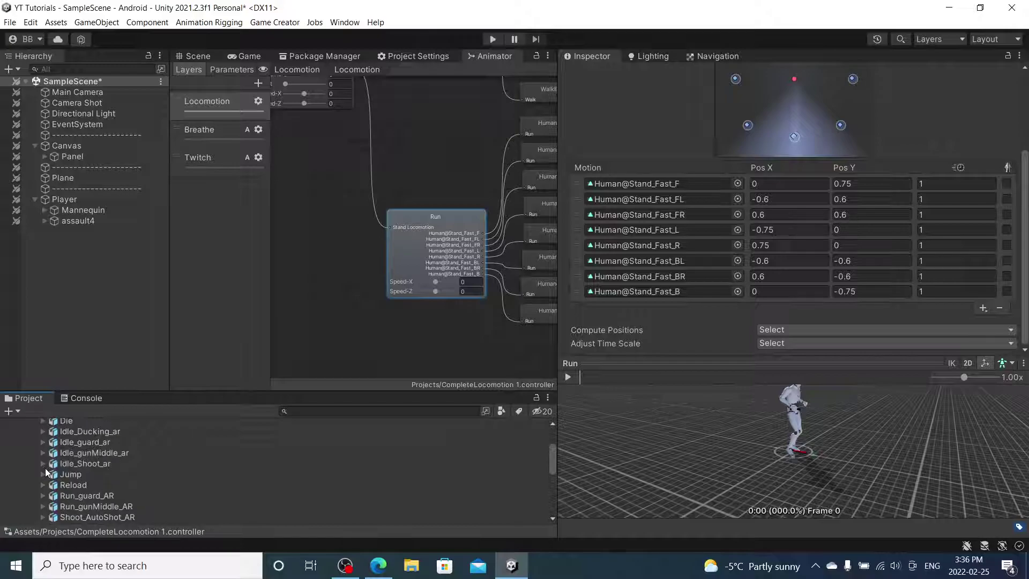
scroll(46, 468, down, 2)
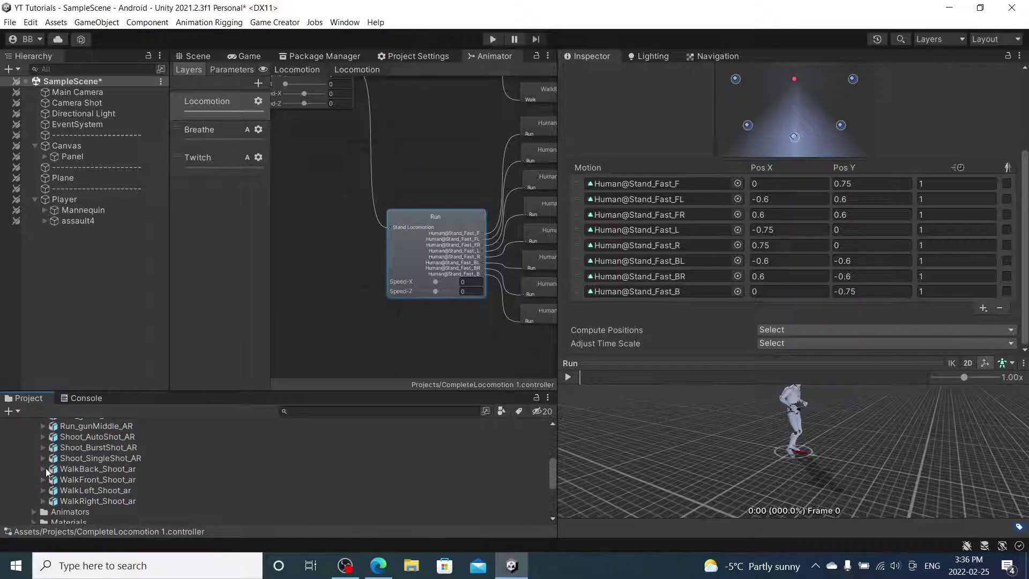
scroll(47, 448, up, 1)
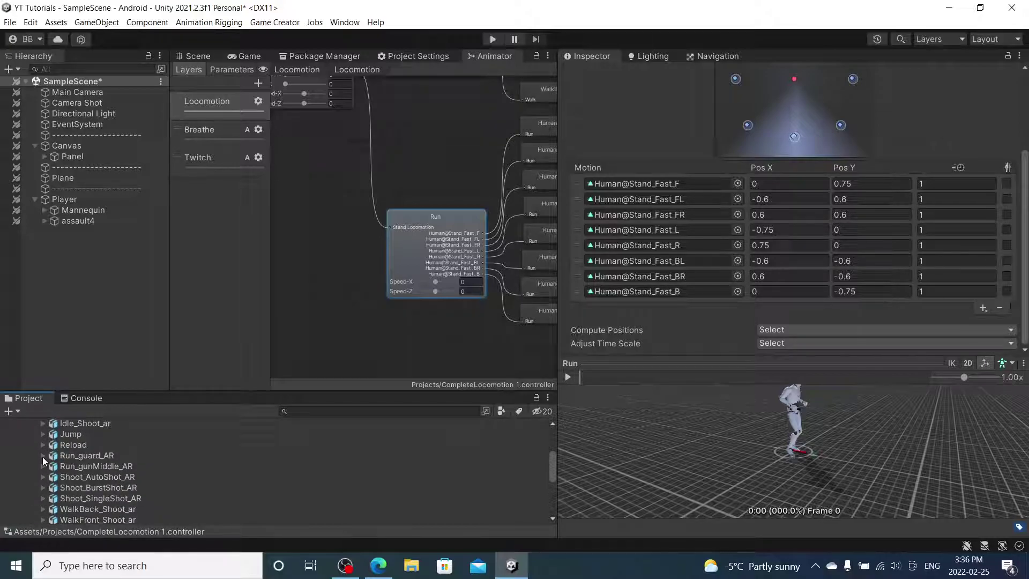
click(43, 456)
scroll(81, 477, down, 3)
scroll(93, 485, down, 2)
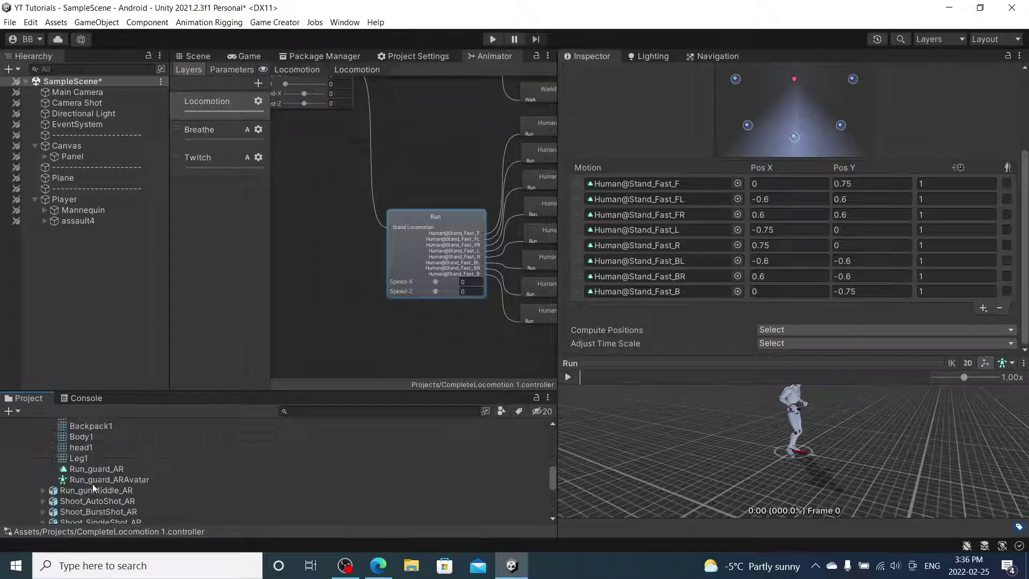
click(96, 472)
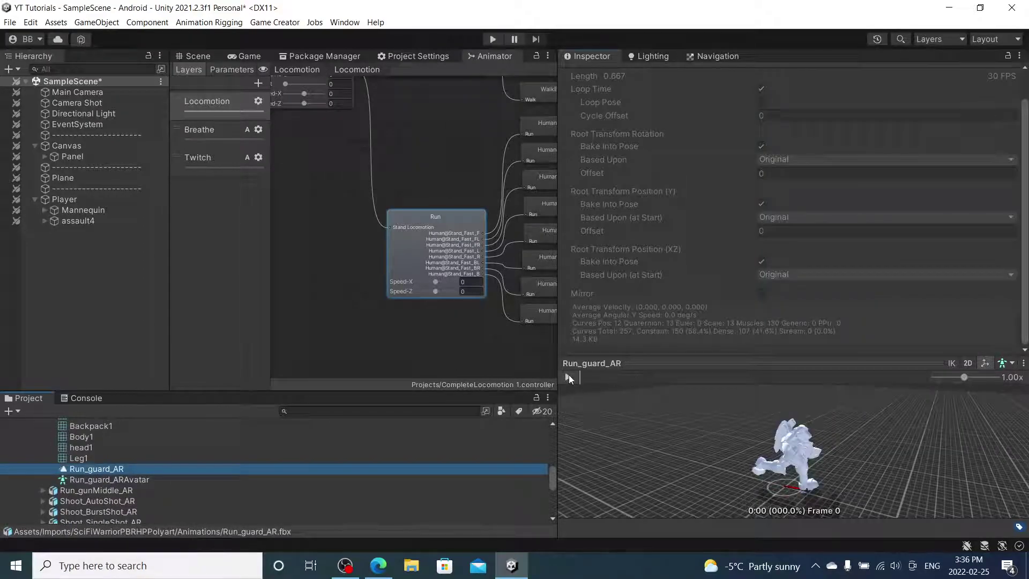
click(569, 376)
Collapse the Run_guard_AR model, expand Run_gunMiddle_AR and preview its Run_gunMiddle_AR clip
scroll(138, 452, up, 3)
scroll(137, 452, up, 4)
click(44, 496)
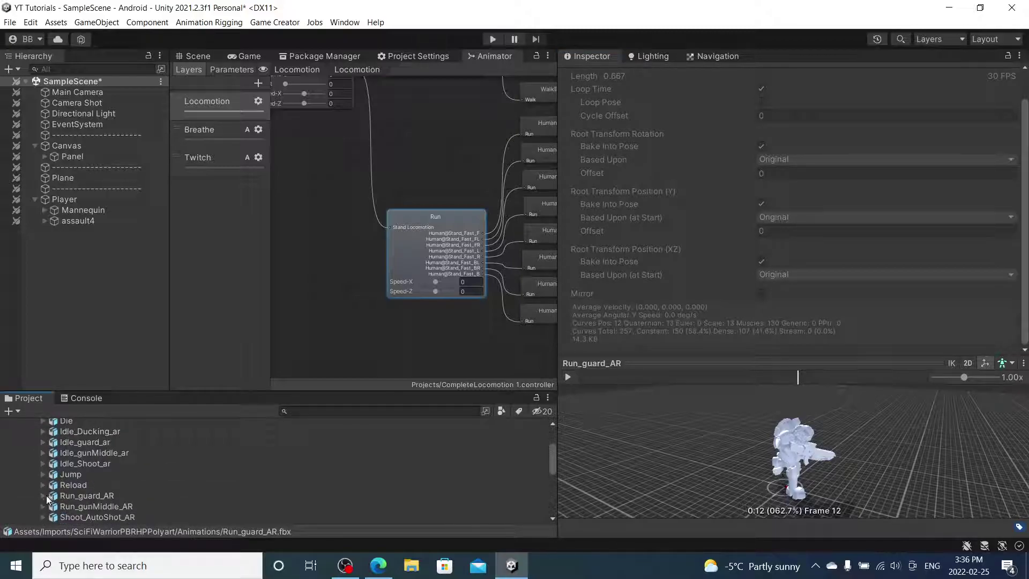
click(42, 506)
scroll(96, 463, down, 2)
scroll(95, 462, down, 2)
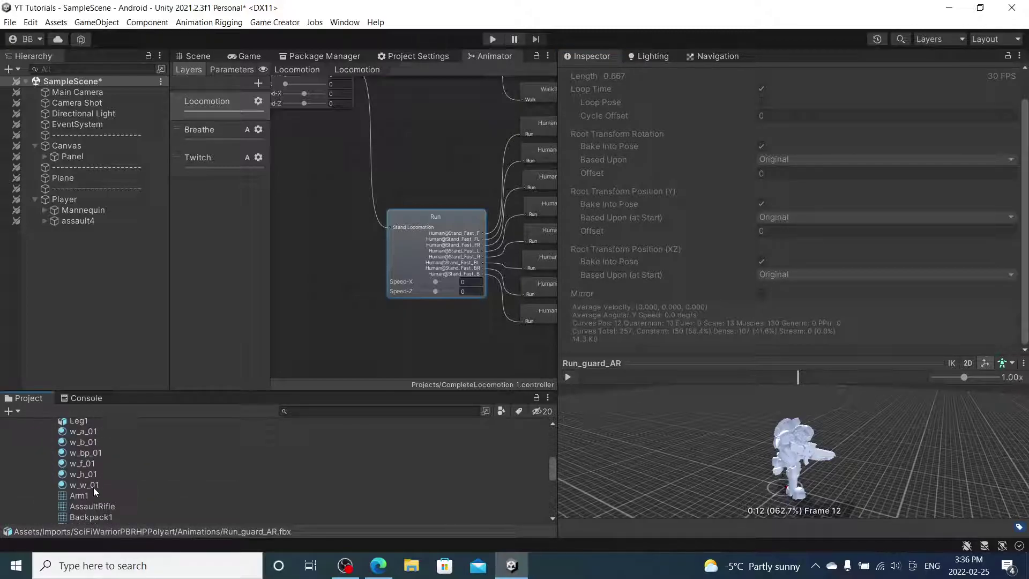
click(95, 482)
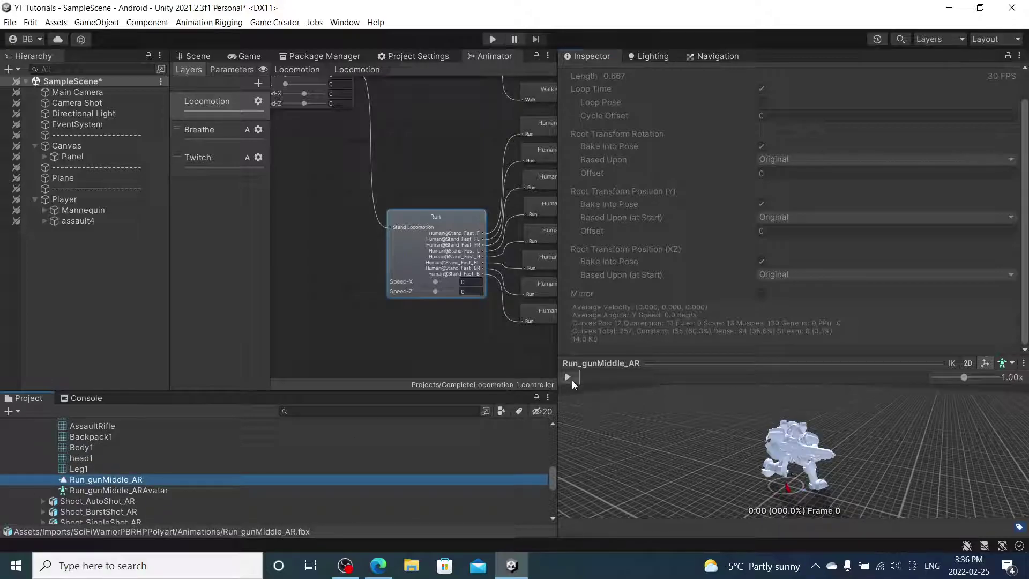
click(572, 381)
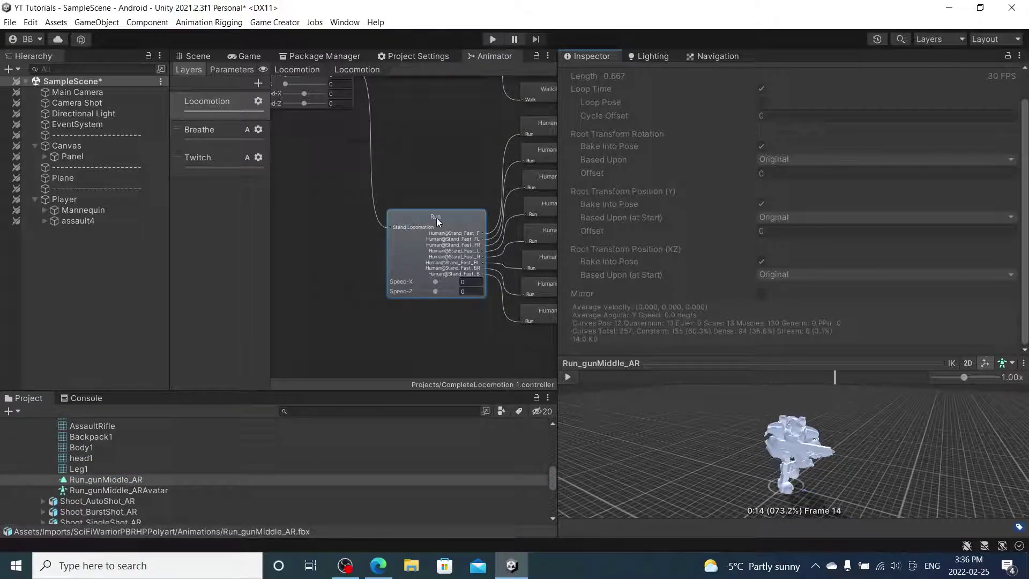
Replace the Run blend tree's Human@Stand_Fast_F motion with the Run_gunMiddle_AR clip
click(437, 218)
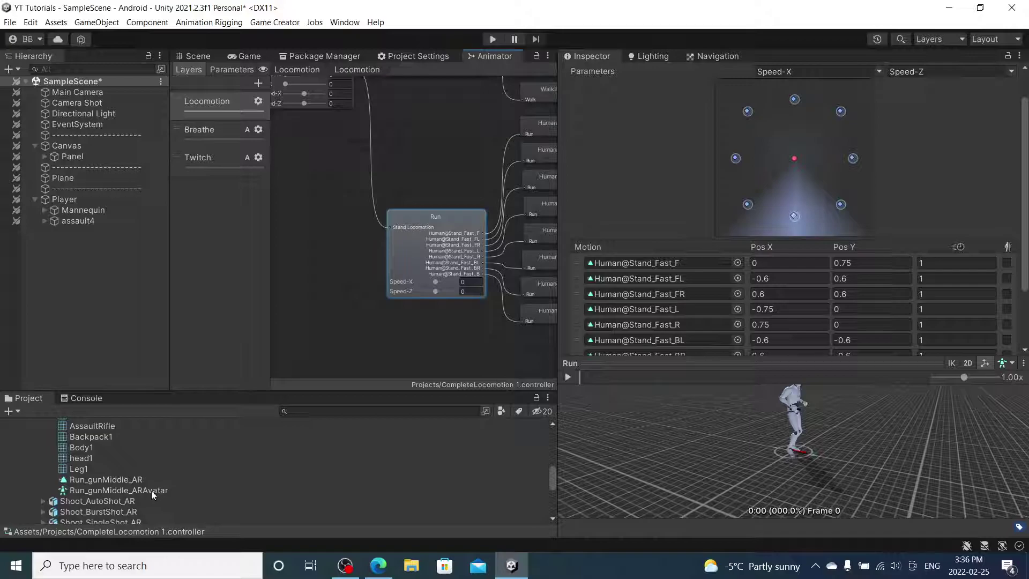
drag(104, 481, 702, 262)
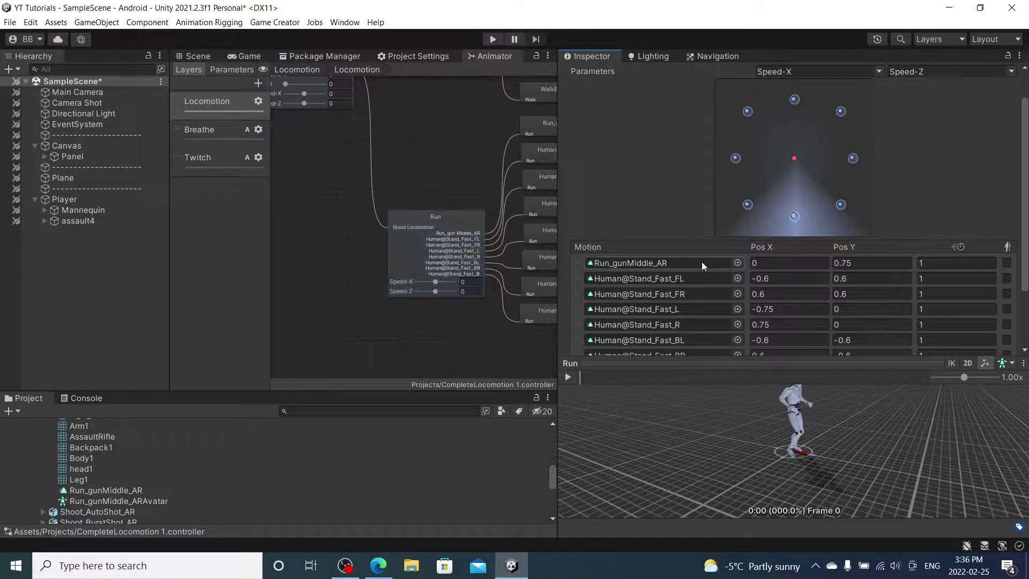
scroll(692, 274, down, 3)
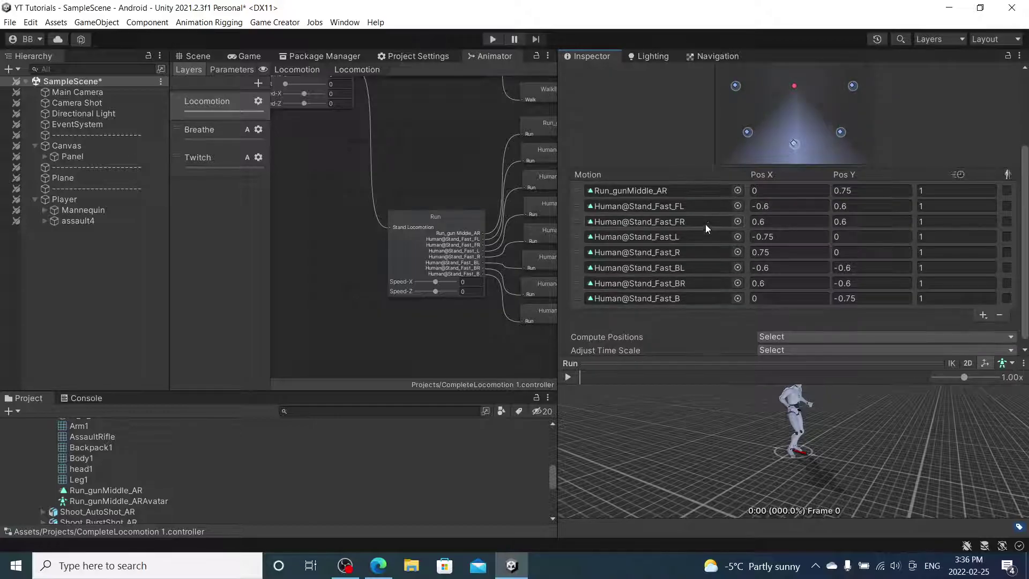
scroll(146, 493, up, 4)
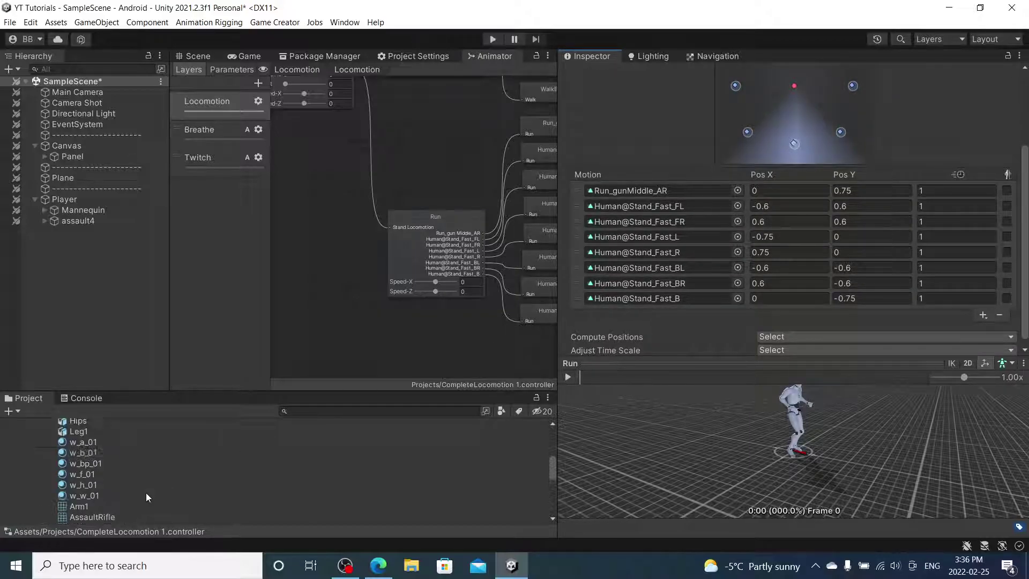
Play-test the scene by moving the player with the on-screen joystick and using the round shooting control
click(479, 114)
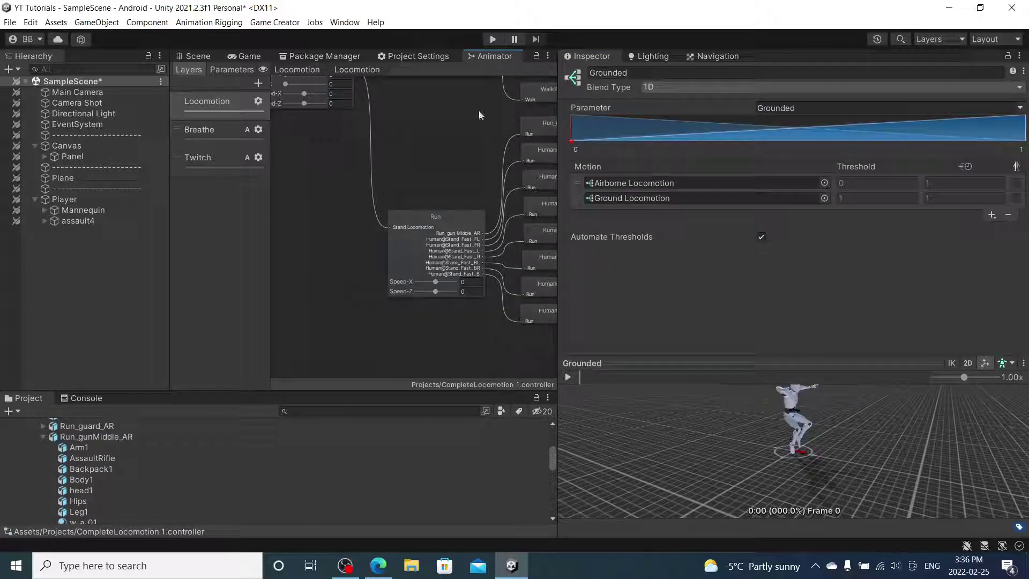
click(492, 40)
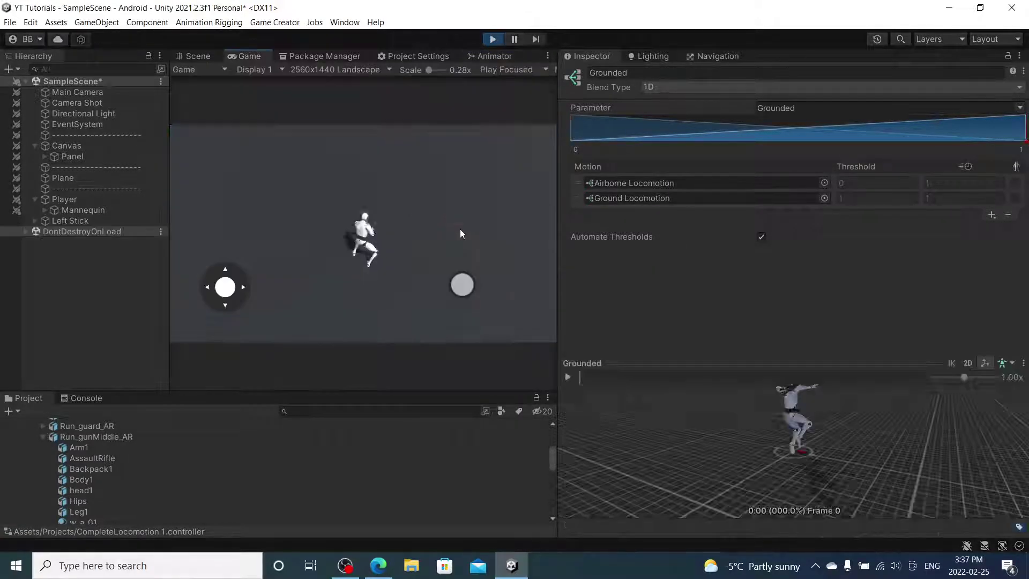
mouse_move(226, 287)
mouse_down()
mouse_move(236, 302)
mouse_move(289, 289)
mouse_move(280, 214)
mouse_move(198, 220)
mouse_move(118, 287)
mouse_move(198, 229)
mouse_move(259, 227)
mouse_move(136, 261)
mouse_move(142, 372)
mouse_move(159, 367)
mouse_move(226, 166)
mouse_move(249, 154)
mouse_move(368, 262)
mouse_move(378, 295)
mouse_up()
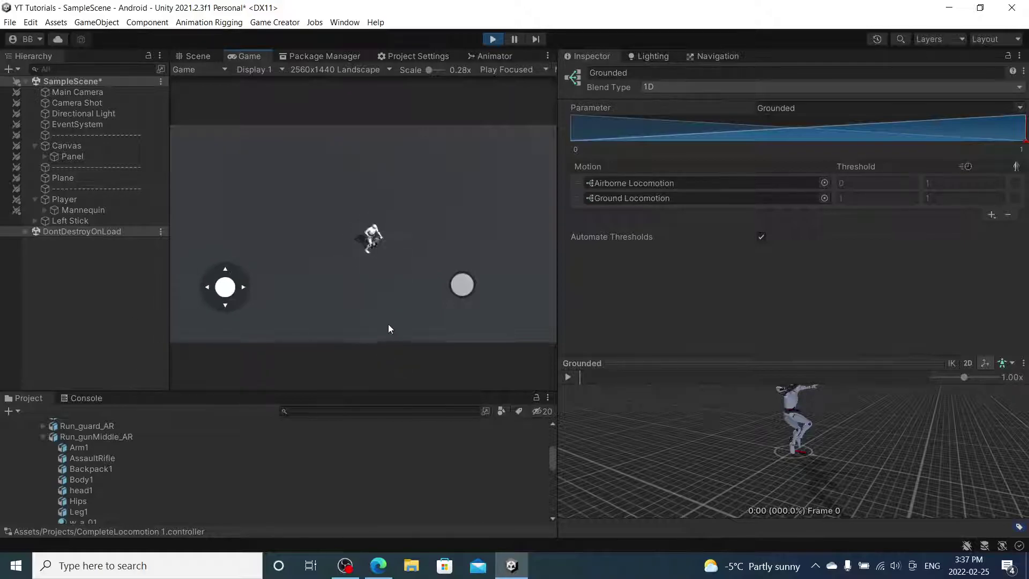
click(467, 289)
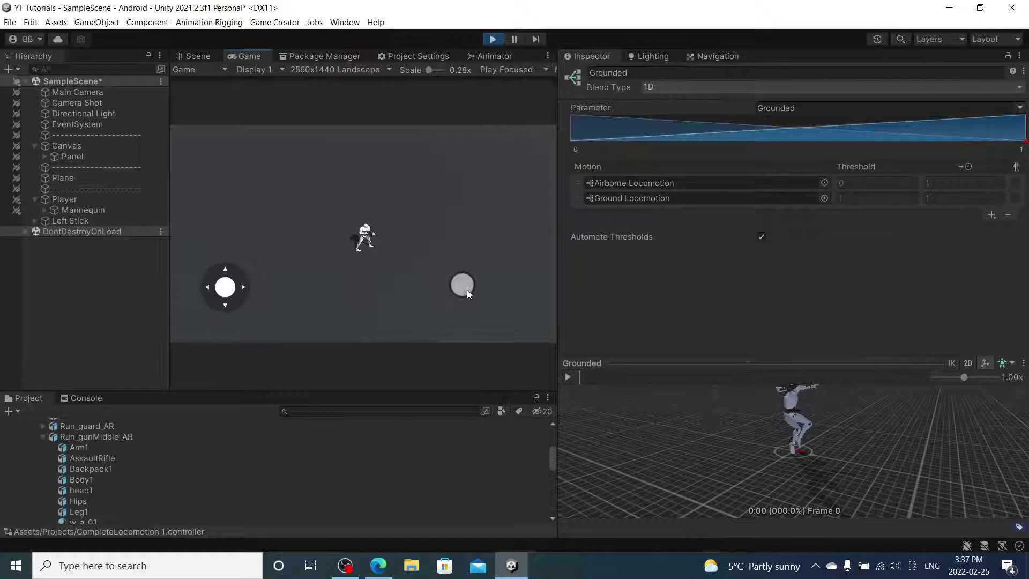
Enlarge the Game view, end the play test and save SampleScene
drag(562, 244, 822, 284)
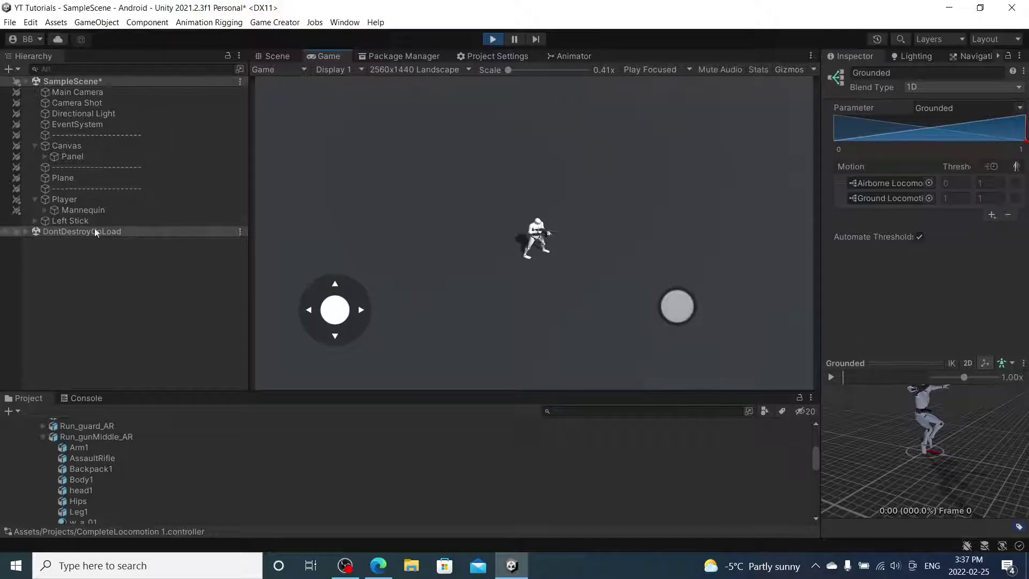
click(495, 39)
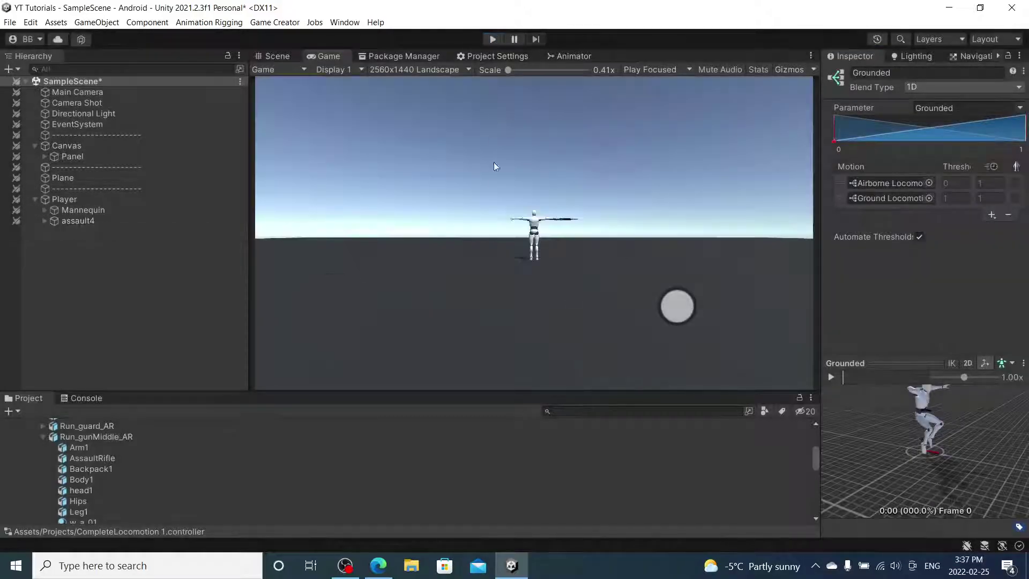
key(ctrl+s)
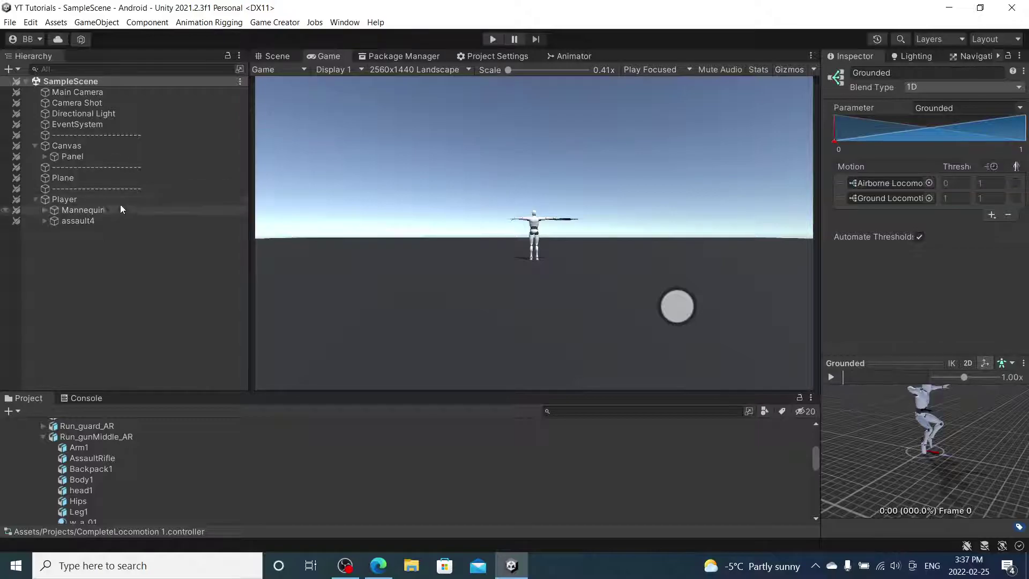
Select the assault4 weapon and enlarge the Inspector to examine its On Start trigger's Set Parent instruction
click(75, 220)
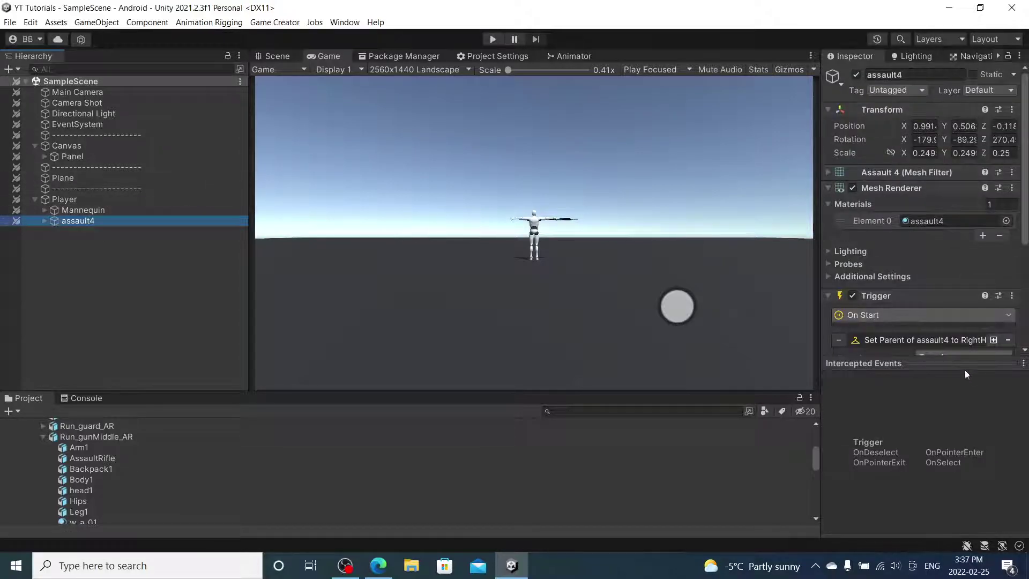
drag(944, 366, 929, 513)
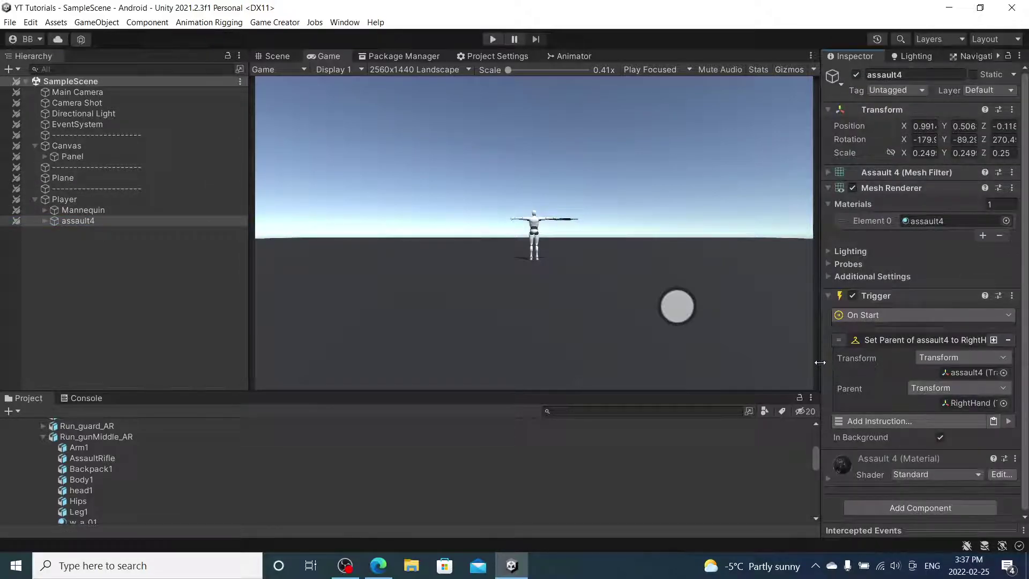
drag(820, 362, 678, 362)
drag(250, 310, 205, 310)
Expand assault4 and examine its Shooting, Start and Gunshot children, collapsing the Gunshot's Particle System component
click(45, 221)
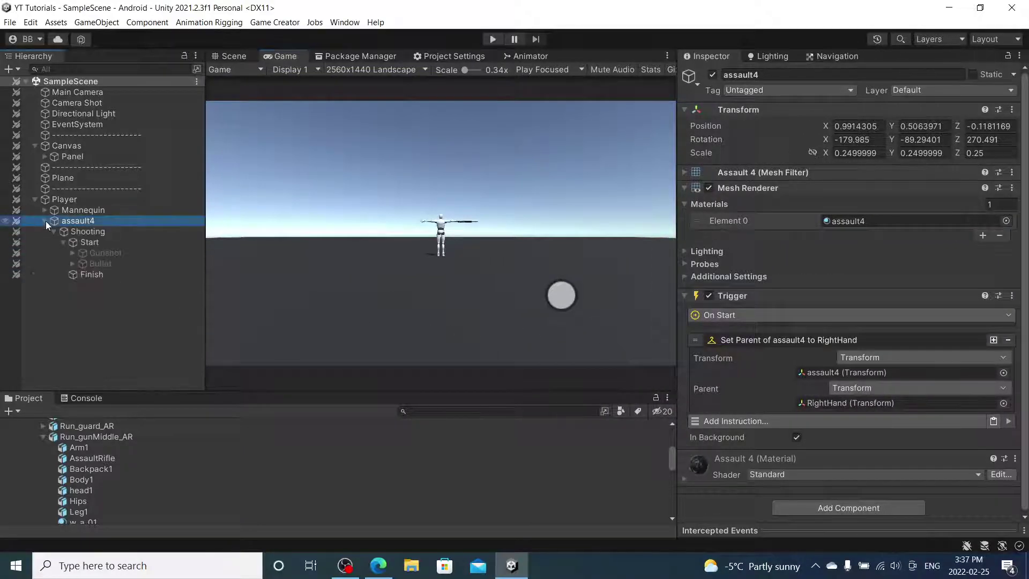
click(86, 231)
click(87, 242)
click(86, 253)
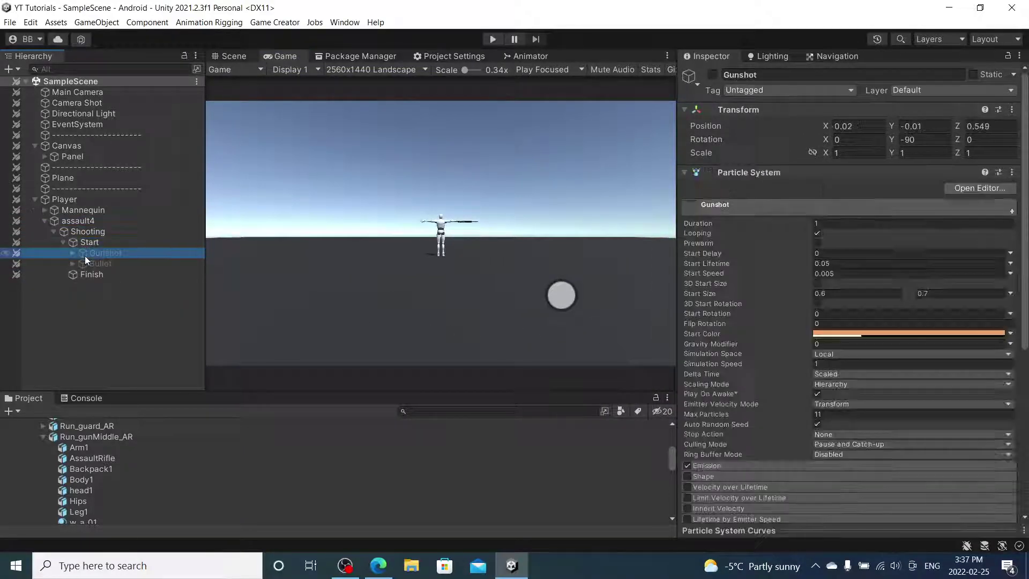
click(780, 173)
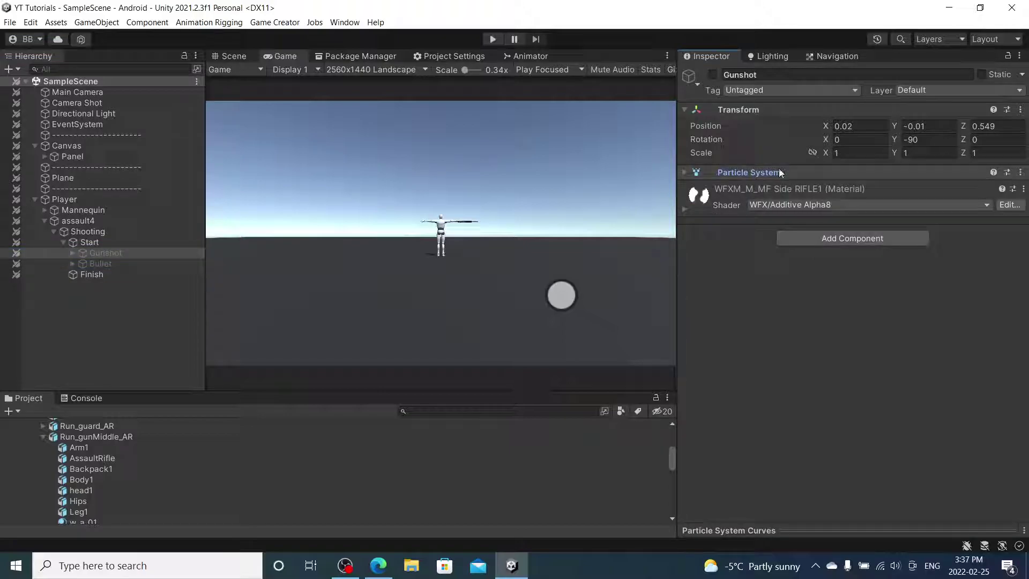
Expand the Canvas panel's children and select the Shoot button object to examine its click instruction
click(152, 264)
click(44, 158)
click(90, 199)
scroll(879, 281, down, 8)
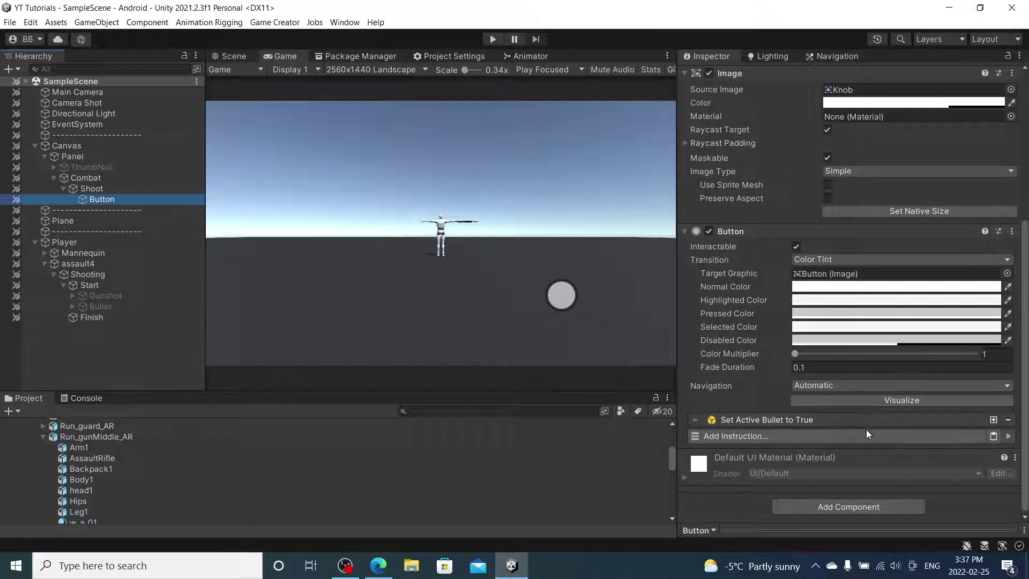
Change the Bullet object's trigger event to On Enable and collapse its Move Bullet = Finish instruction
click(100, 306)
scroll(845, 228, up, 3)
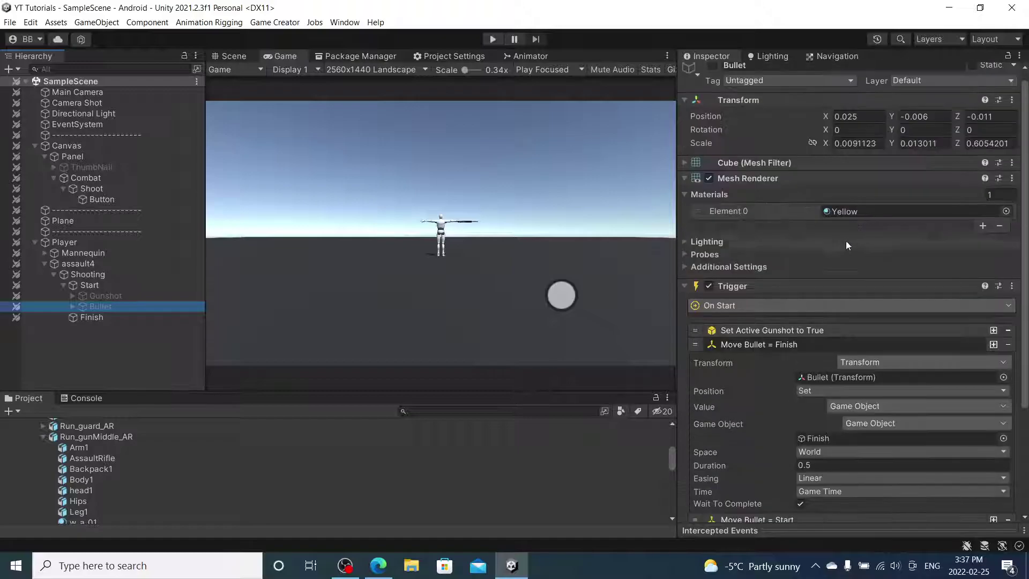
click(752, 314)
text(enab)
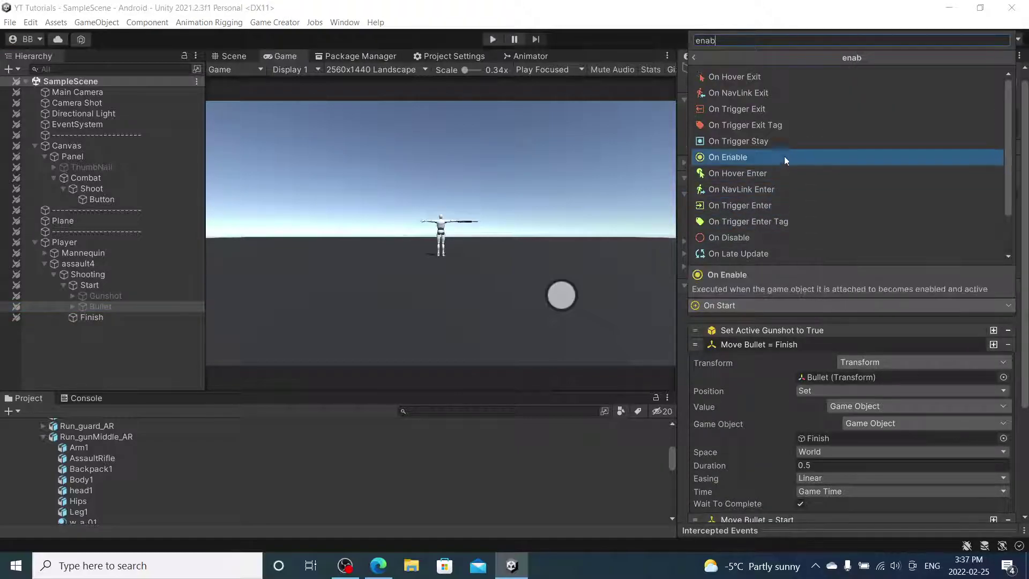
click(783, 157)
scroll(757, 276, down, 2)
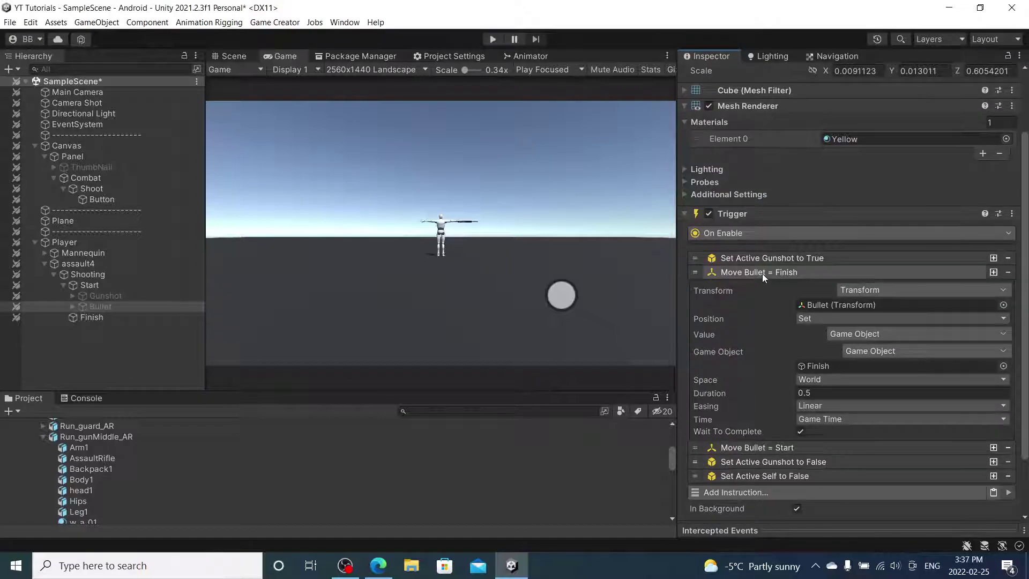
click(763, 274)
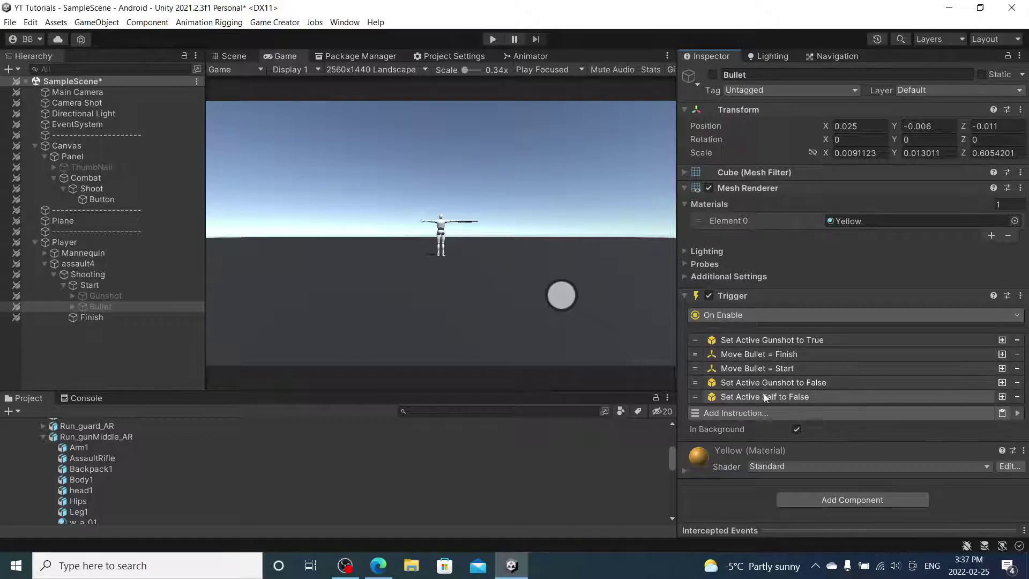
Make the Bullet trigger's final Set Active instruction target the Bullet game object instead of Self
click(799, 397)
click(876, 413)
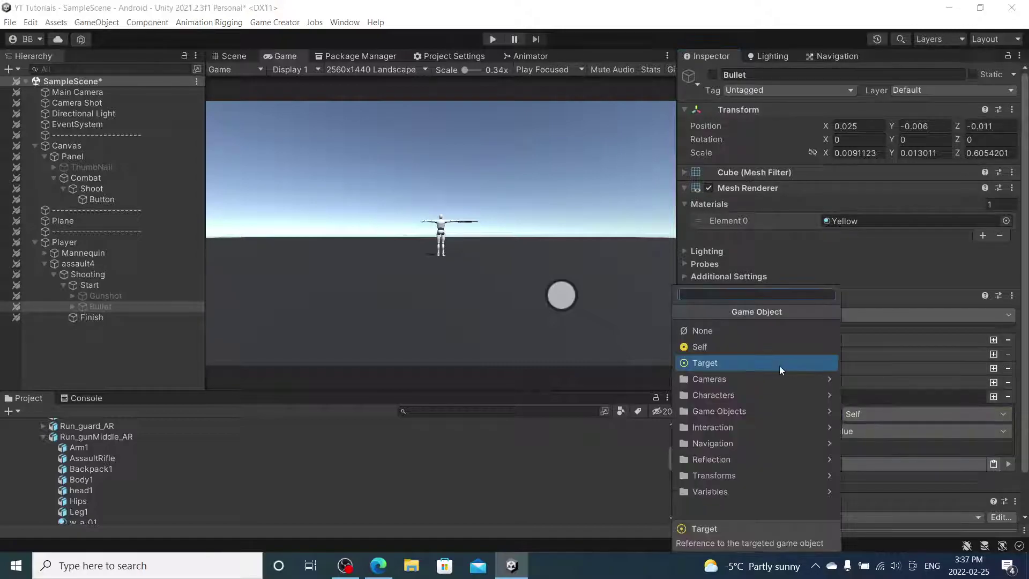
click(772, 408)
click(781, 349)
drag(100, 306, 904, 428)
click(853, 401)
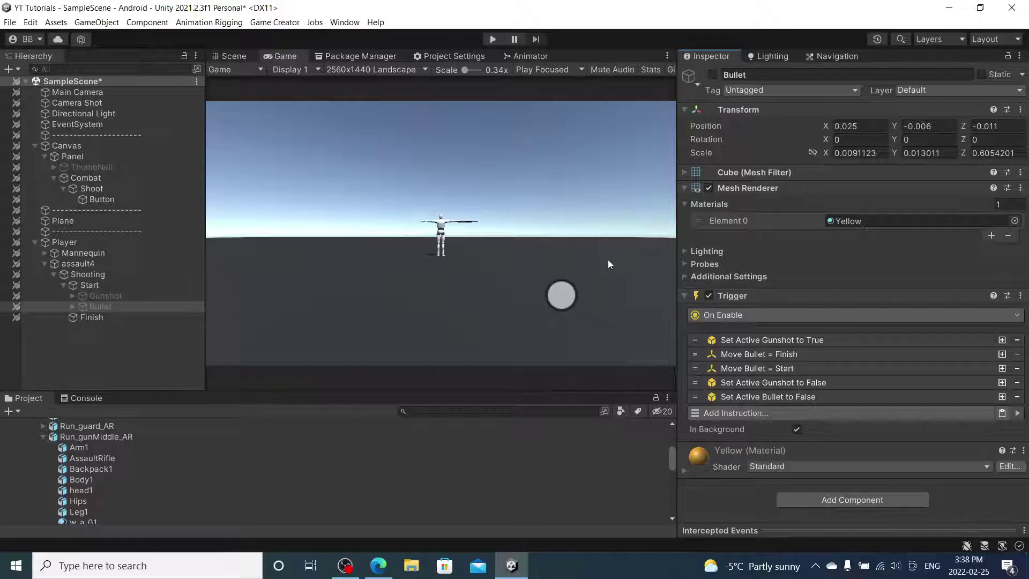
Save the scene and play-test it by firing several times with the round shoot button, ending the test
key(ctrl+s)
click(492, 39)
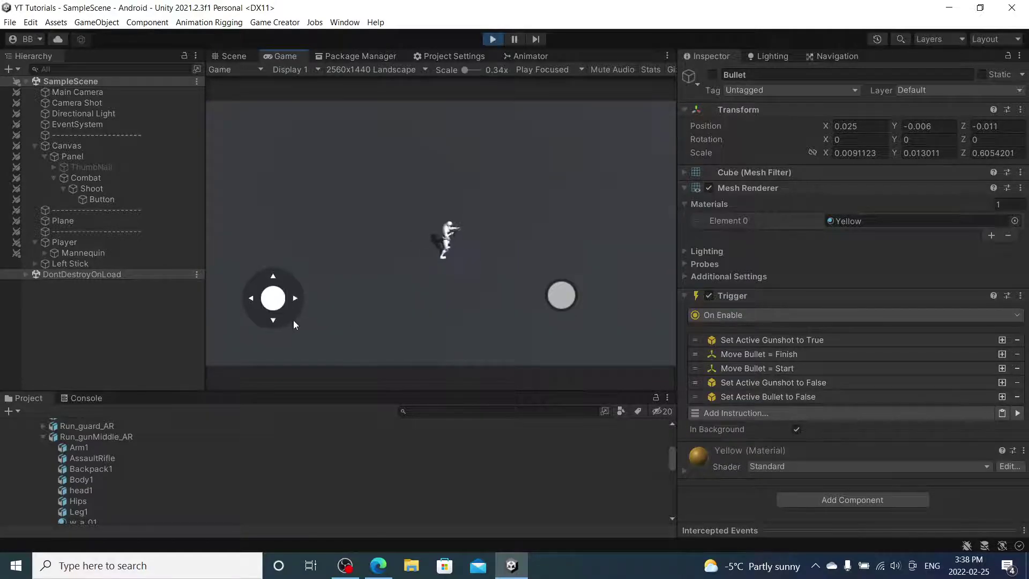
click(568, 291)
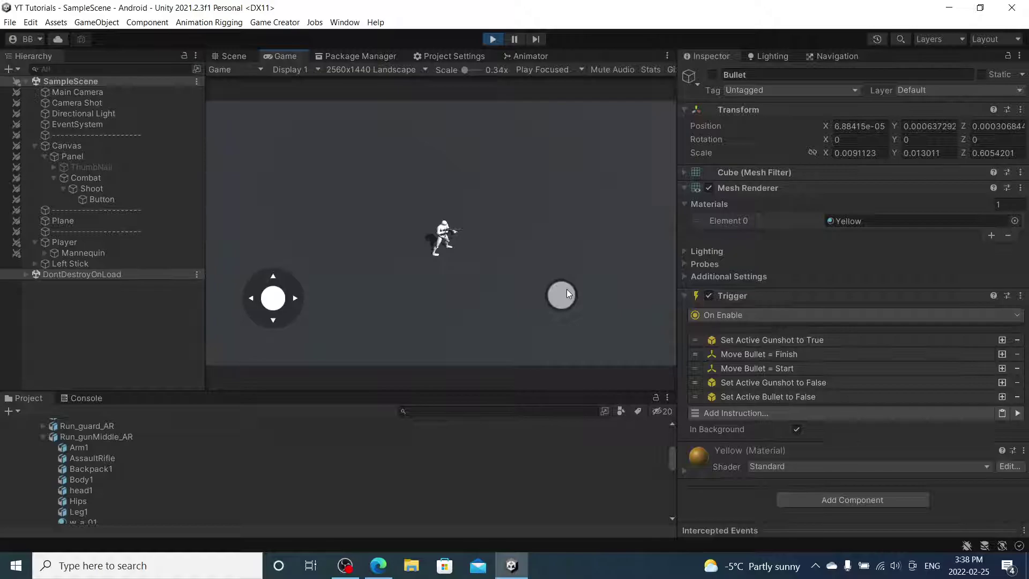
click(568, 292)
click(561, 301)
click(556, 295)
click(492, 40)
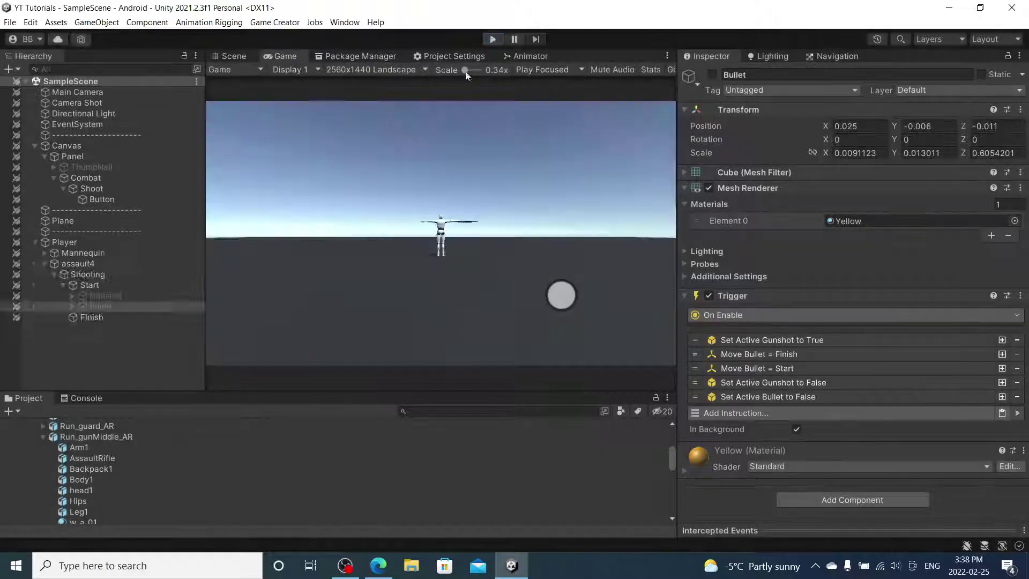
Set the duration of the Bullet trigger's Move Bullet = Finish instruction to 0.3
click(788, 354)
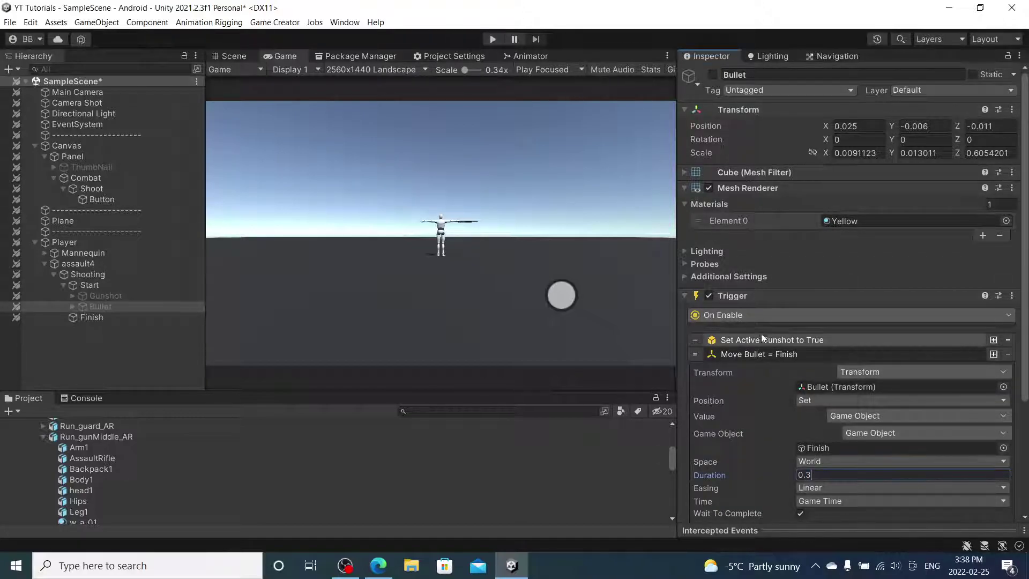
click(765, 355)
Activate the Gunshot object, frame it in the Scene view and expand its Particle System settings
click(122, 296)
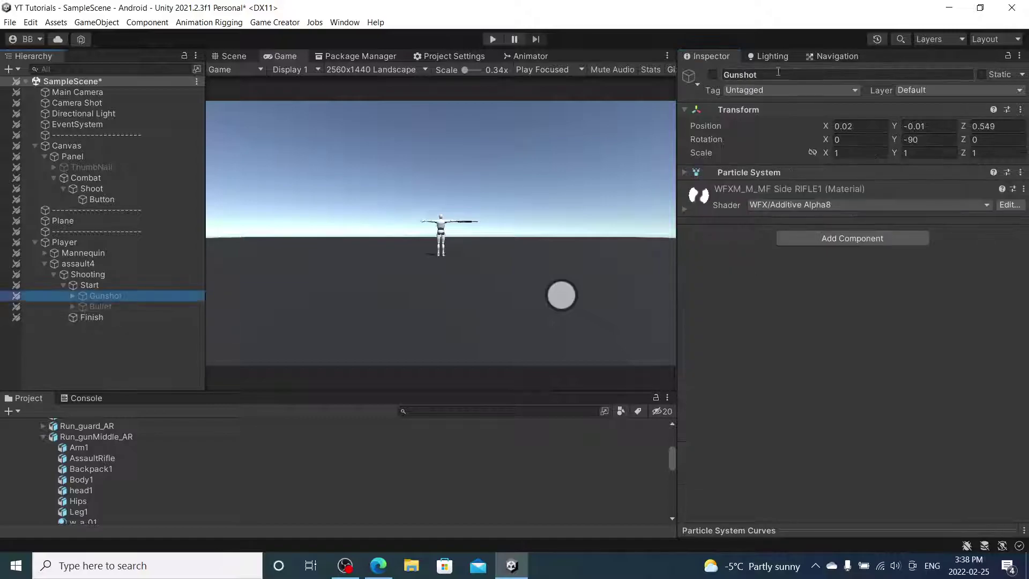
click(714, 74)
scroll(493, 227, up, 2)
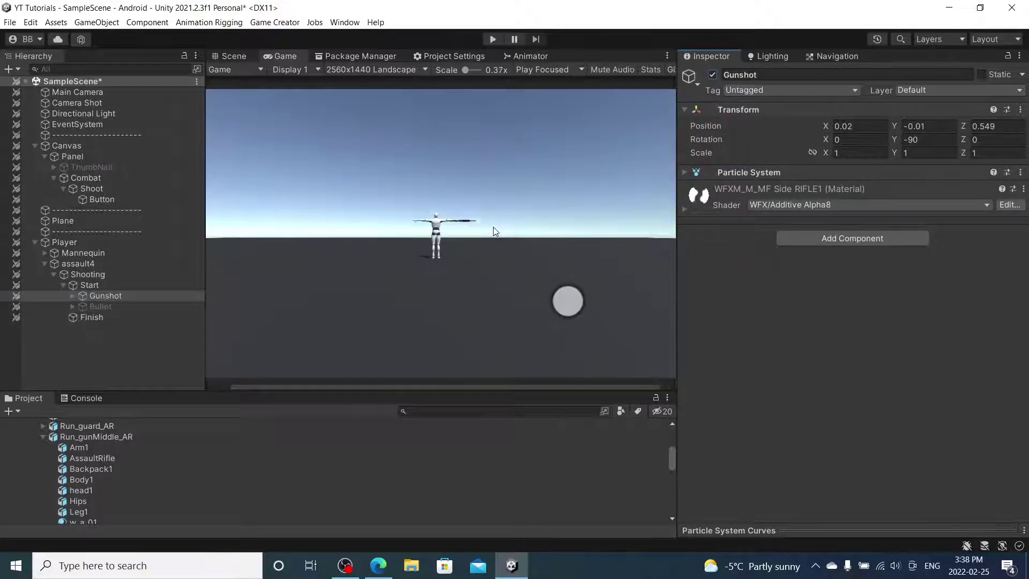
click(152, 296)
click(236, 69)
click(231, 56)
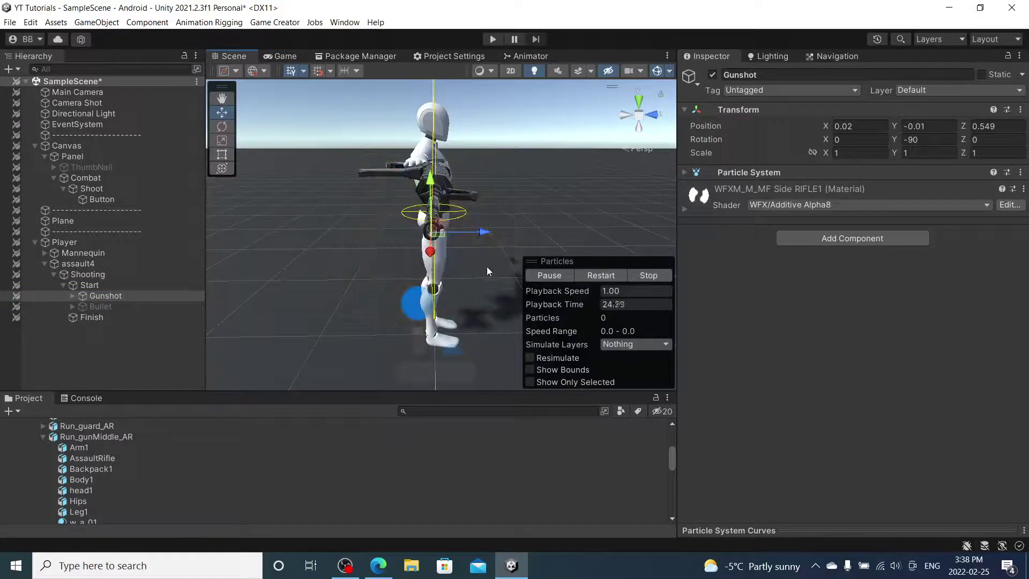
key(f)
click(742, 171)
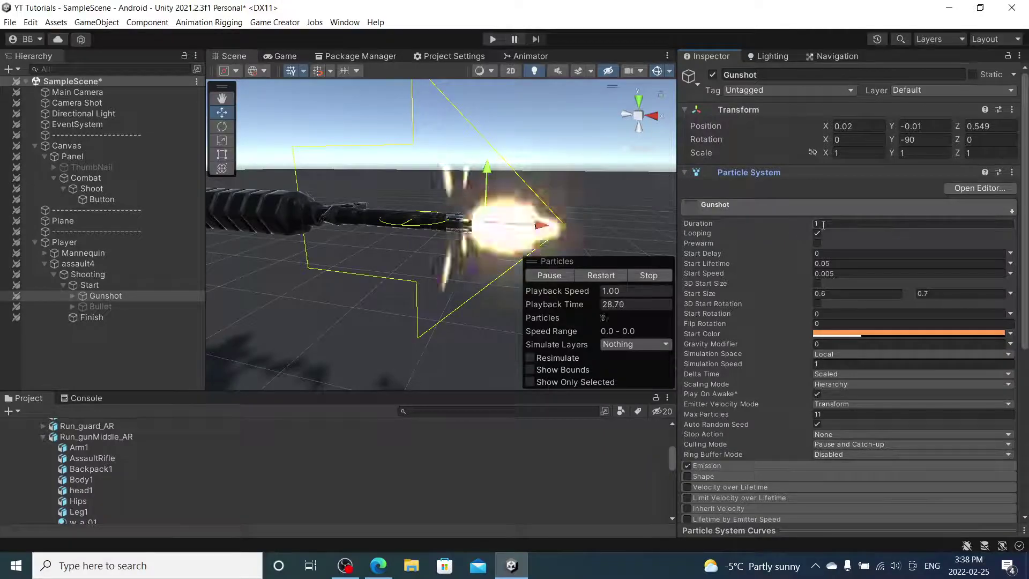
Try editing the Start Speed and Simulation Speed of the Gunshot particle system
click(831, 274)
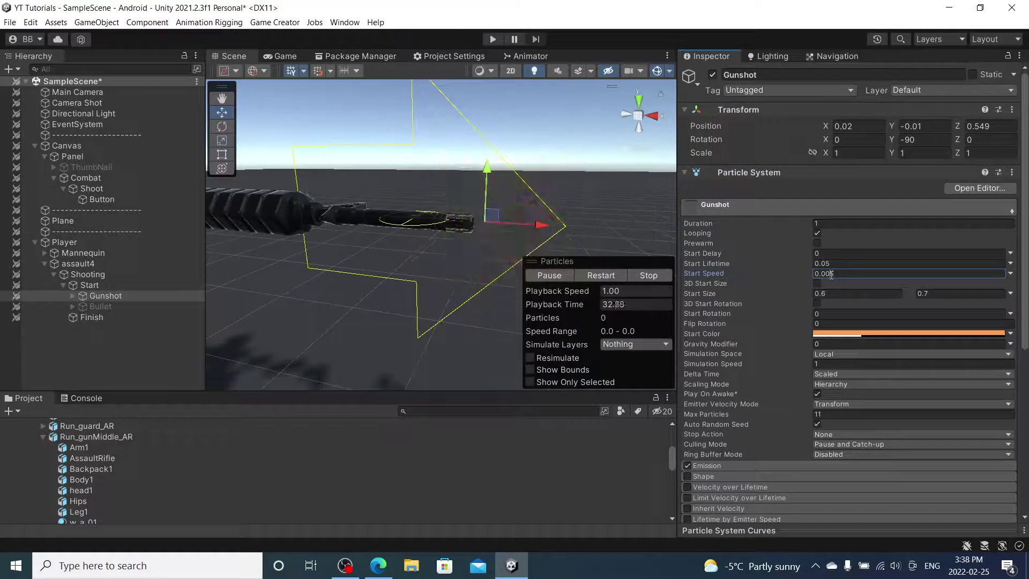
text(0)
key(BackSpace)
click(818, 363)
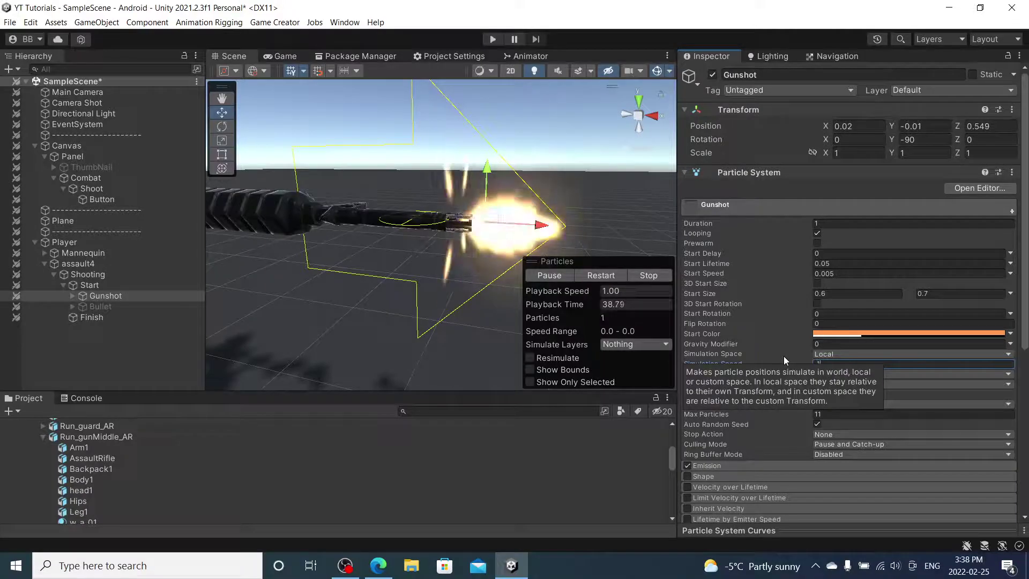
Try World simulation space and other simulation speeds on the Gunshot particles, restoring Local space and speed 1
click(838, 354)
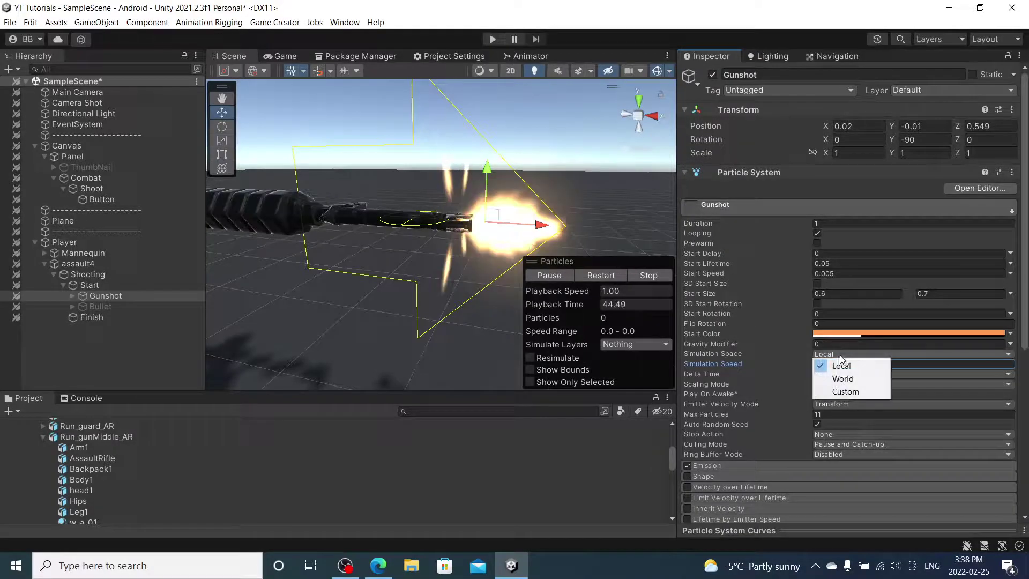
click(841, 380)
click(823, 364)
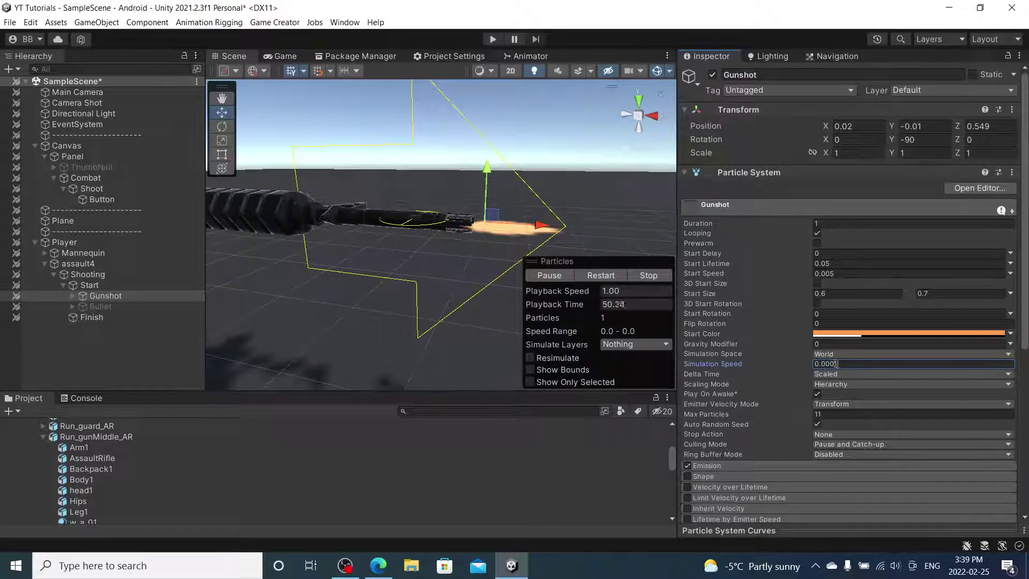
text(23)
key(Return)
text(1)
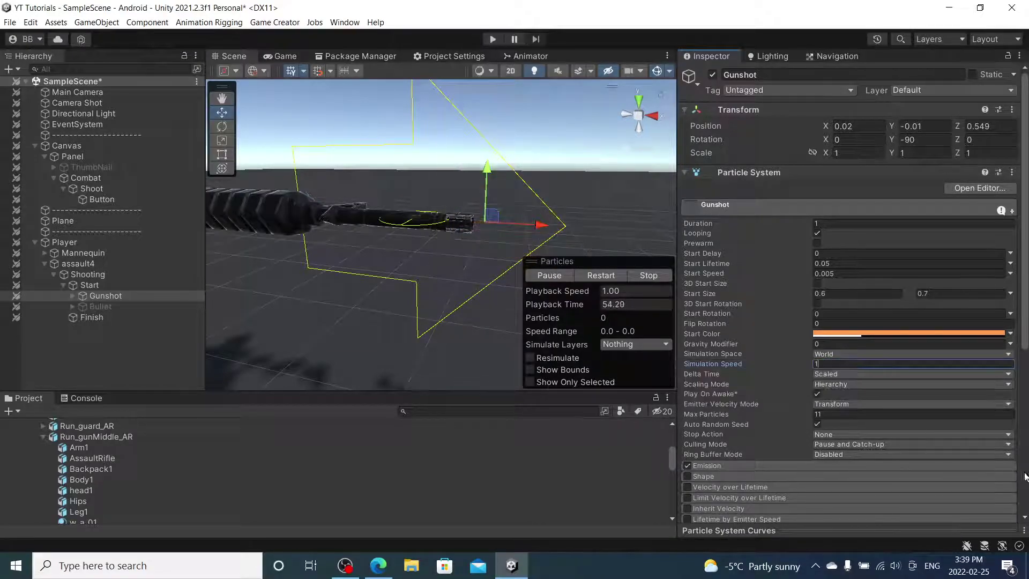
click(842, 353)
click(843, 366)
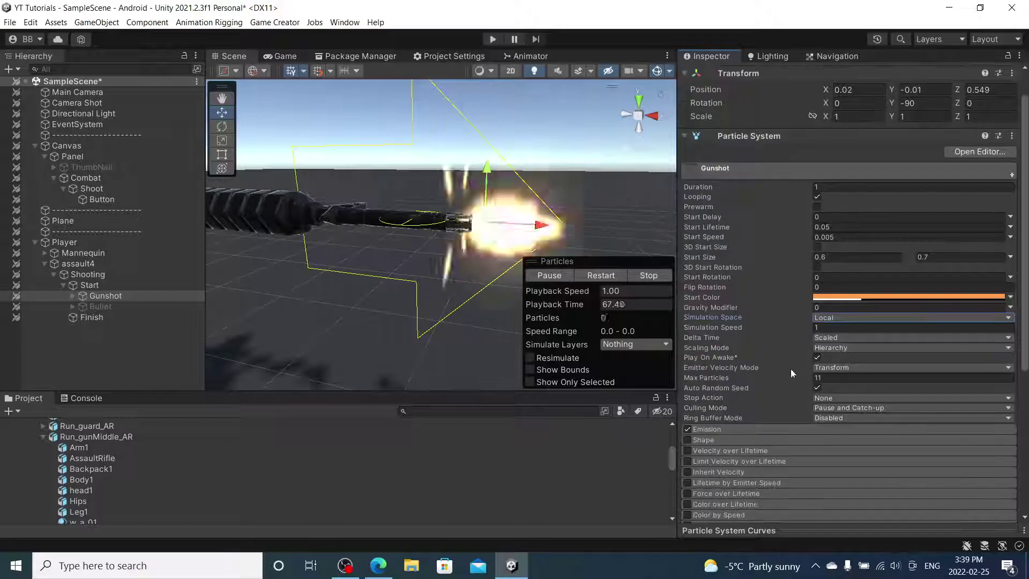
Try the Gunshot particles with Looping disabled by restarting the preview, and re-enable Looping
click(818, 233)
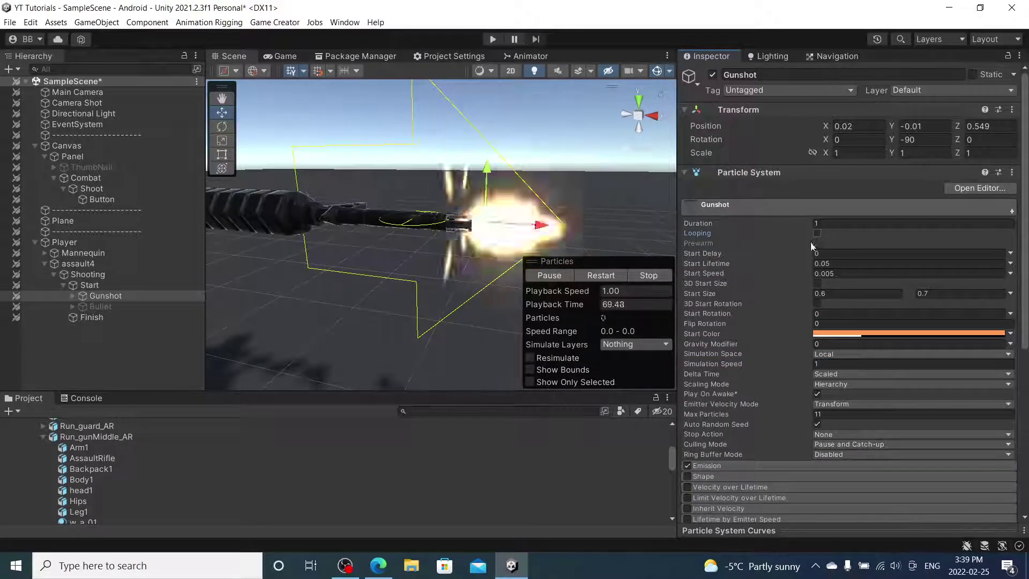
click(659, 275)
click(556, 274)
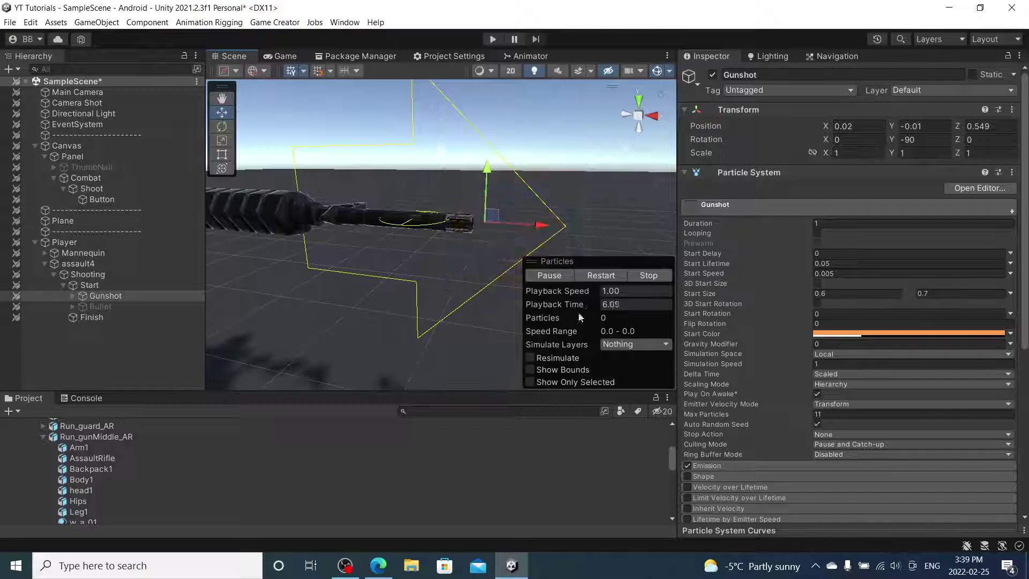
click(816, 233)
Deselect the Gunshot and run a brief play test in the Game view
click(617, 235)
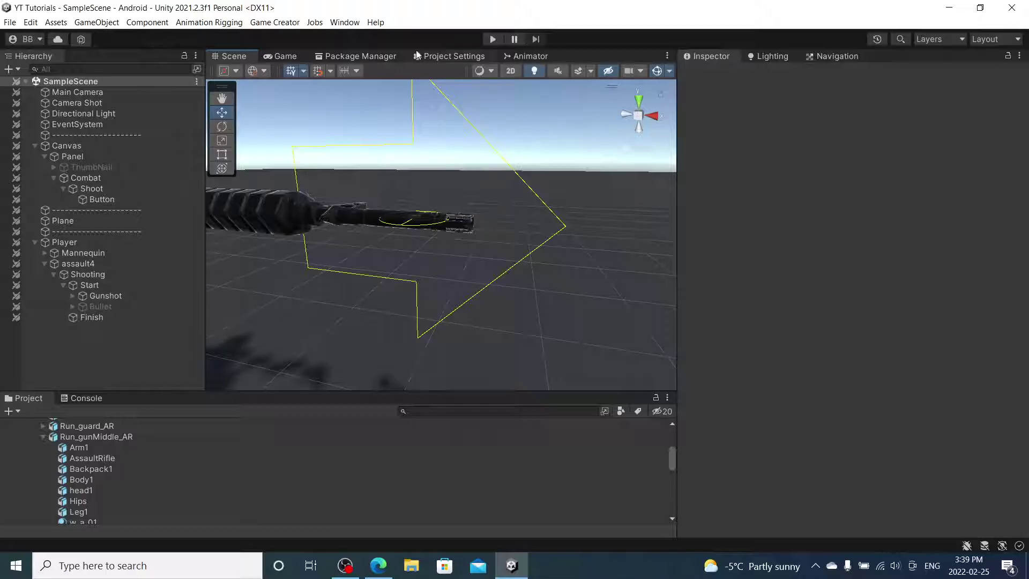
click(284, 56)
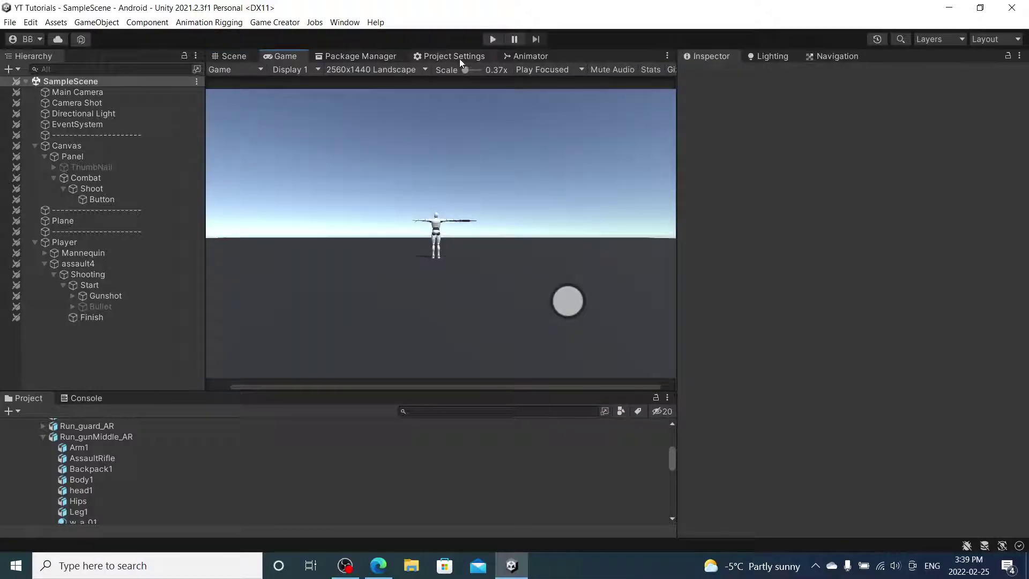
click(492, 39)
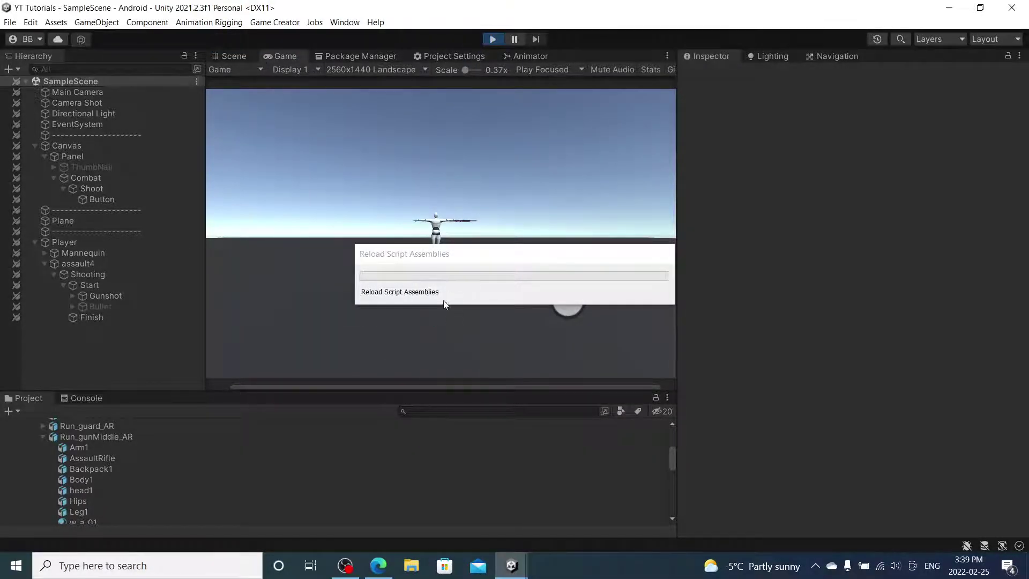
click(492, 39)
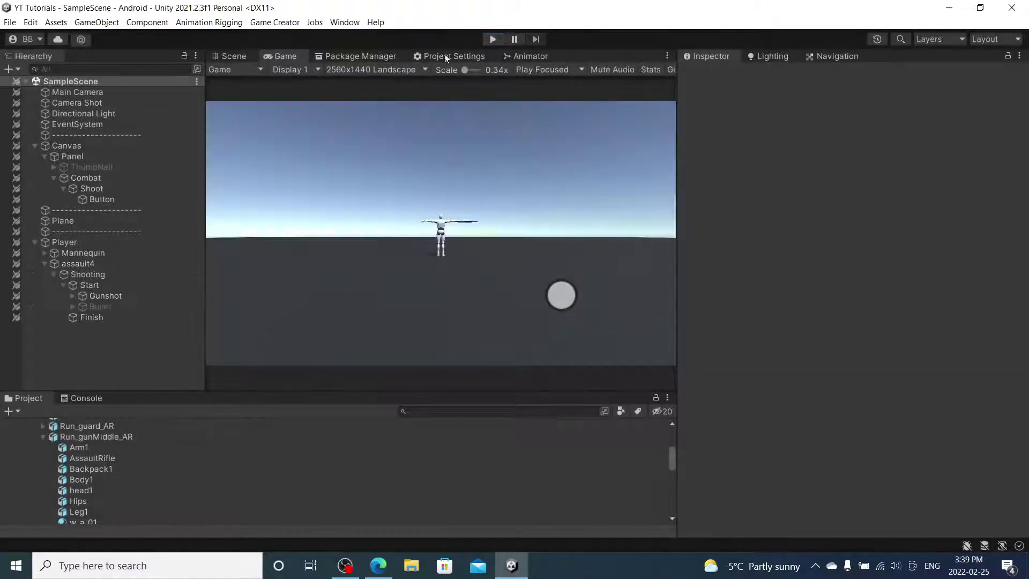
Deactivate the Gunshot object and play-test moving the player and firing repeatedly, ending the test
click(96, 296)
click(712, 75)
click(493, 39)
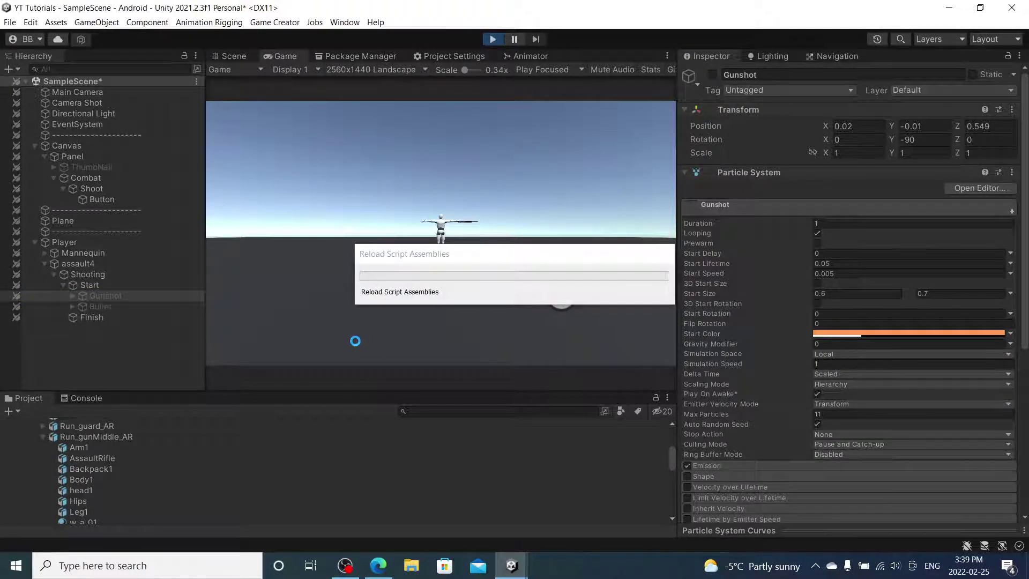
drag(333, 317, 338, 317)
click(567, 286)
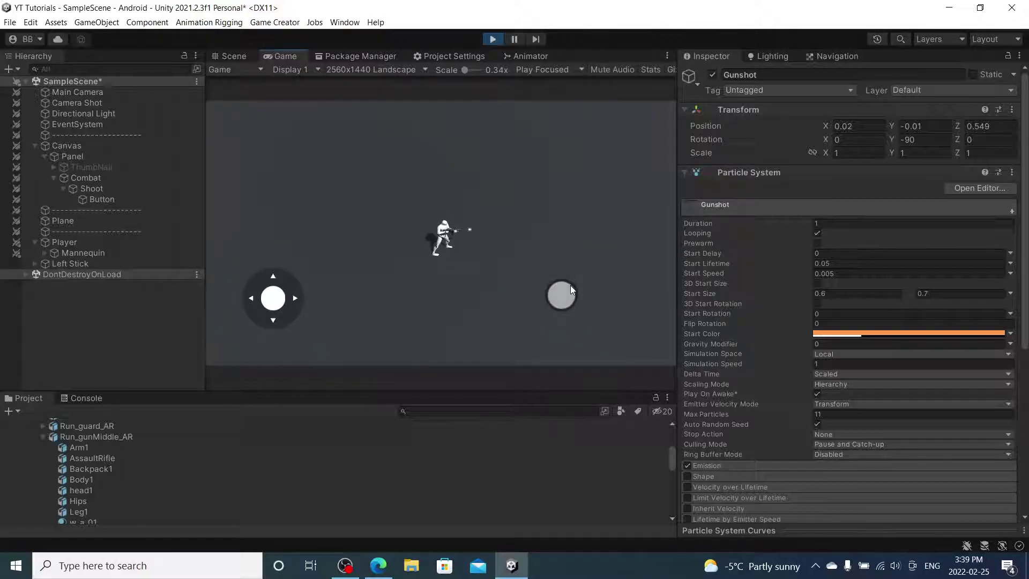
click(571, 285)
drag(278, 295, 370, 308)
click(556, 290)
click(569, 293)
drag(533, 301, 535, 292)
click(494, 39)
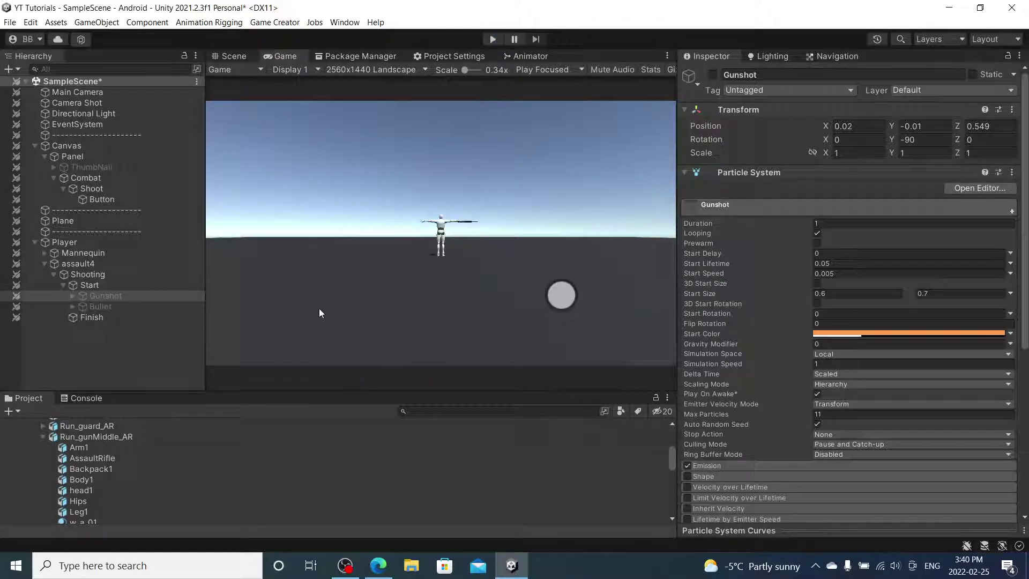
Collapse the Player object in the Hierarchy, clear the selection and save the scene
click(35, 242)
click(88, 290)
key(ctrl+s)
Add a Game Creator Character to the scene and move it away from the Player along the Z axis
click(234, 55)
scroll(515, 273, down, 15)
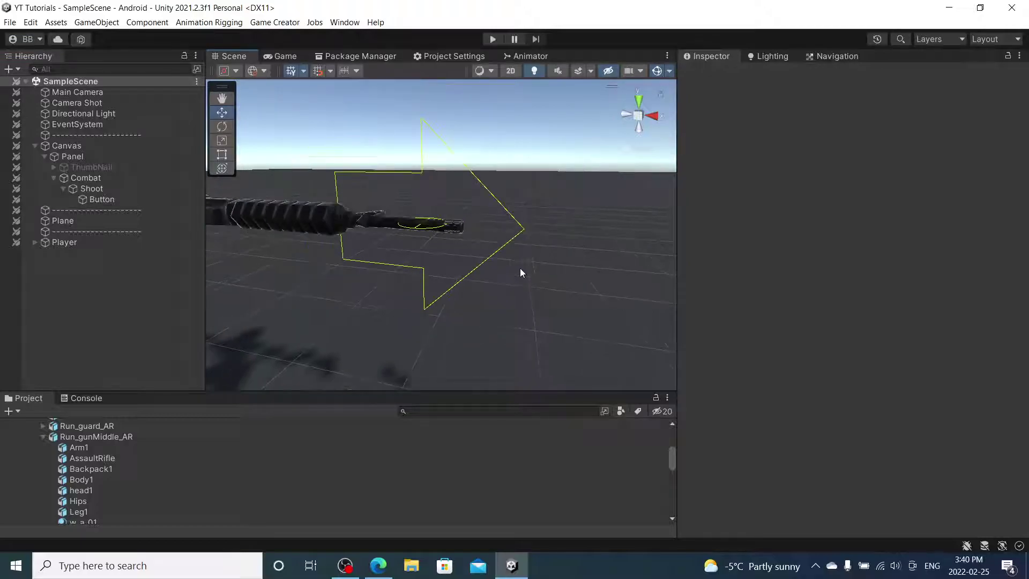
alt+drag(460, 261, 312, 257)
right_click(84, 276)
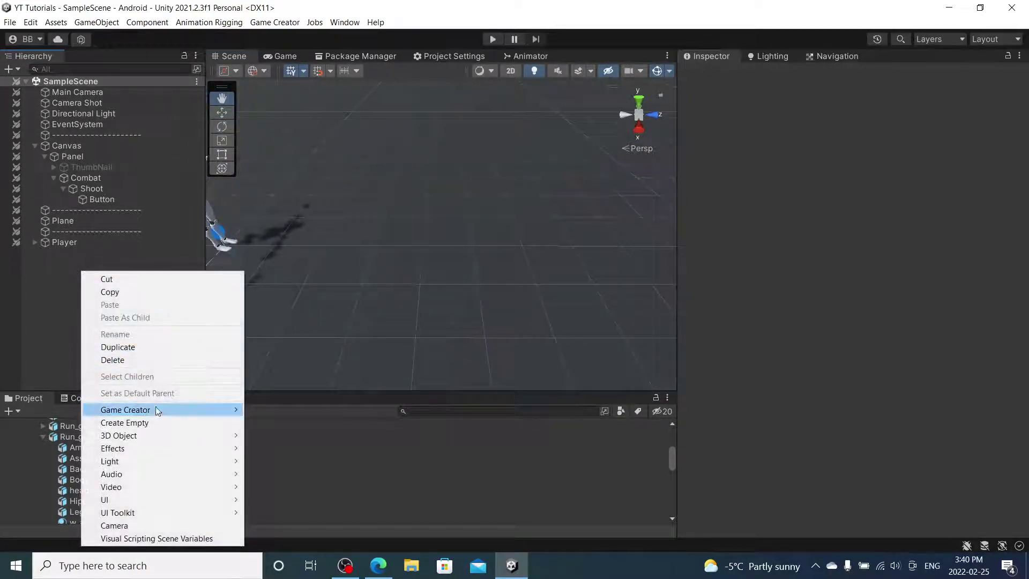
mouse_move(172, 417)
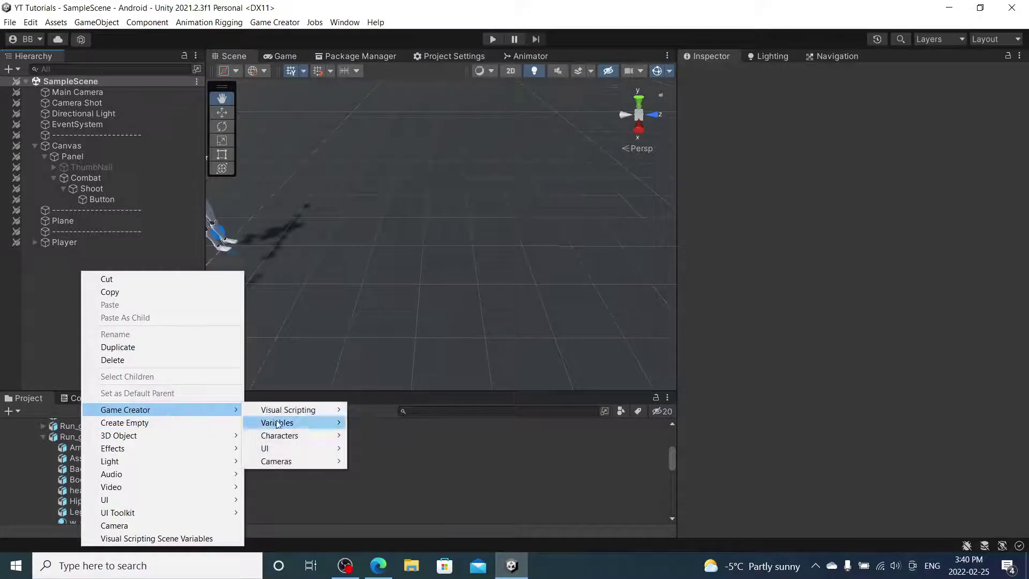
mouse_move(326, 437)
click(391, 451)
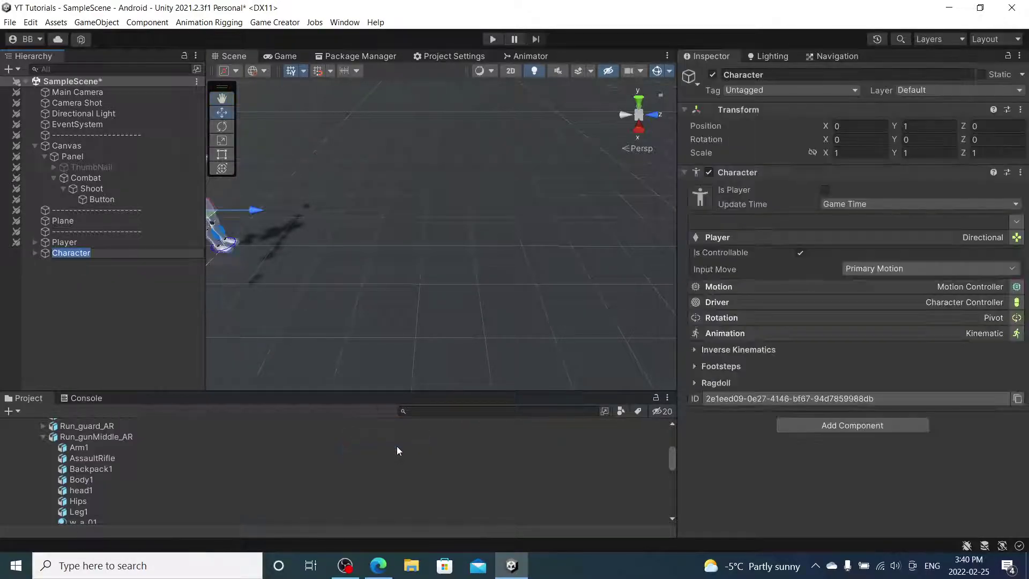
drag(309, 217, 852, 295)
key(e)
Expand the new Character and add an empty child object named Triggers
click(35, 253)
right_click(80, 253)
click(154, 348)
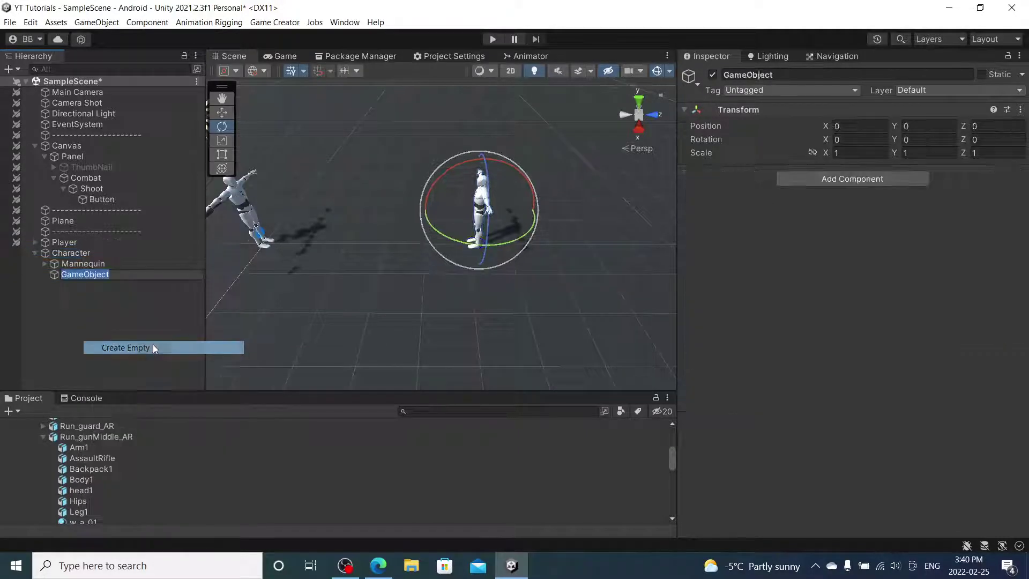
text(Triggers)
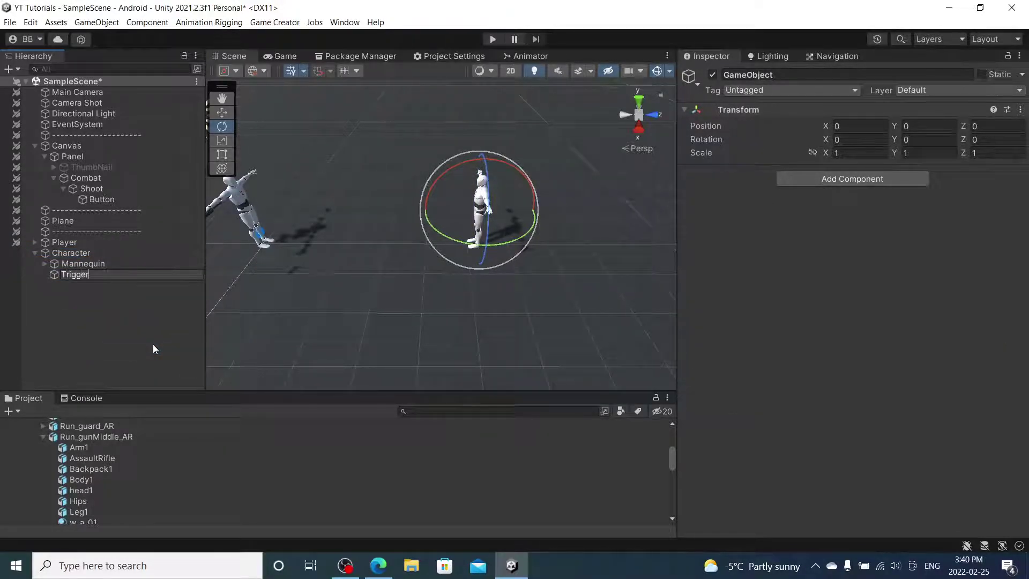
key(Return)
Create an empty child object named Death under the Character's Triggers object
right_click(105, 279)
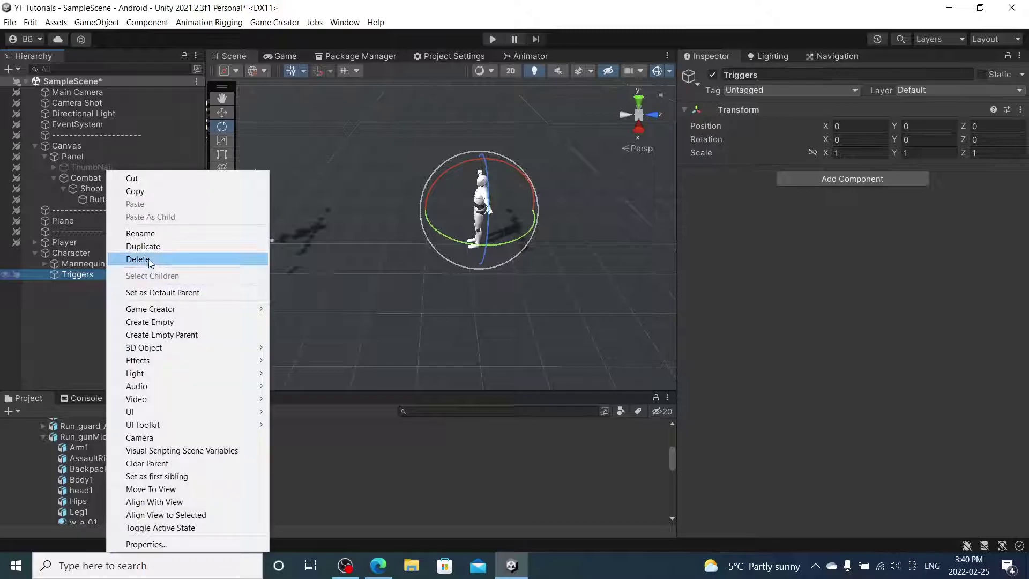
click(186, 321)
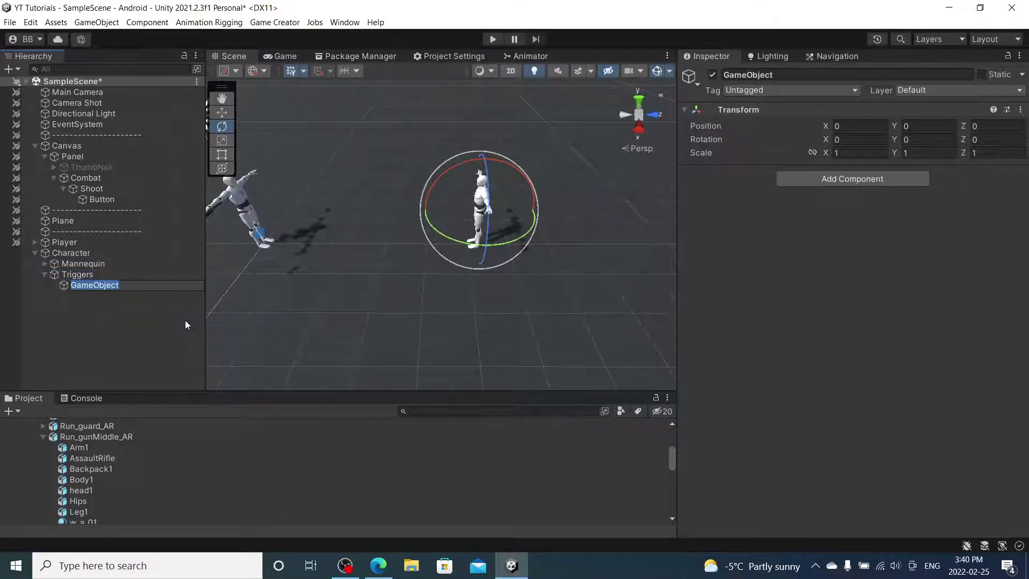
text(Death)
key(Return)
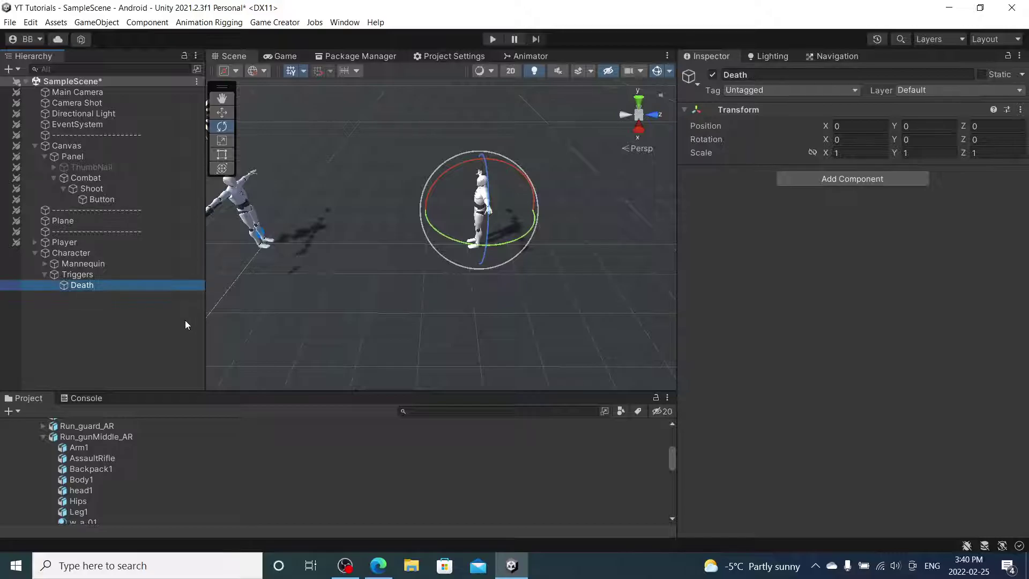
Add a Trigger component to the Death object, firing on On Trigger Enter Tag with the Bullet tag
click(845, 181)
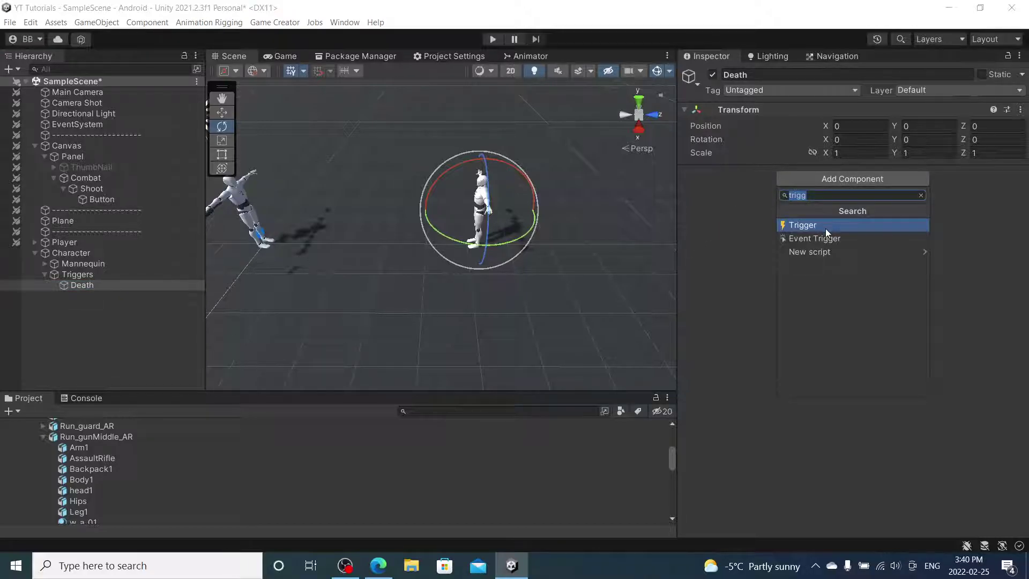
click(826, 225)
click(821, 193)
text(tag)
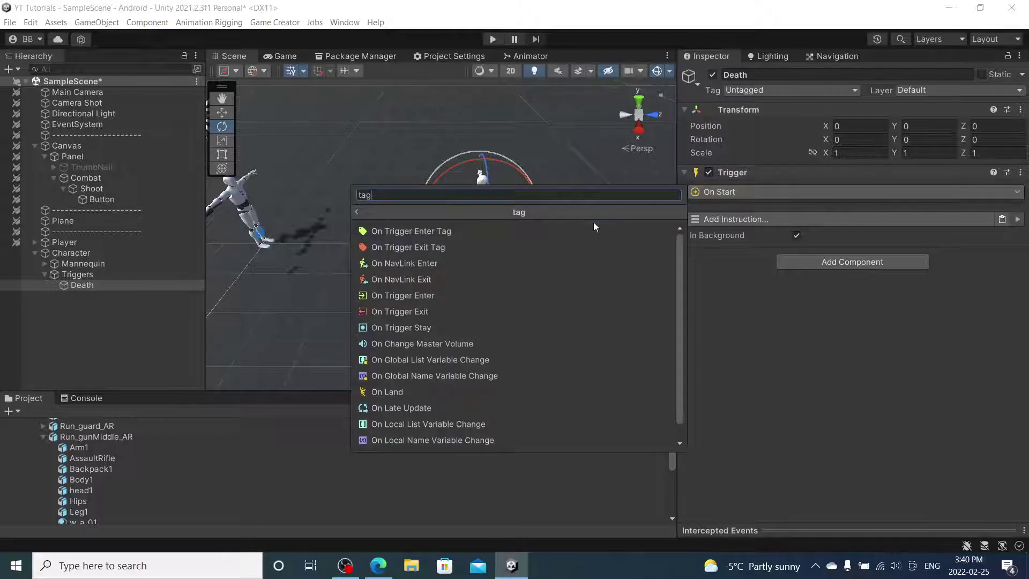
click(580, 230)
click(837, 208)
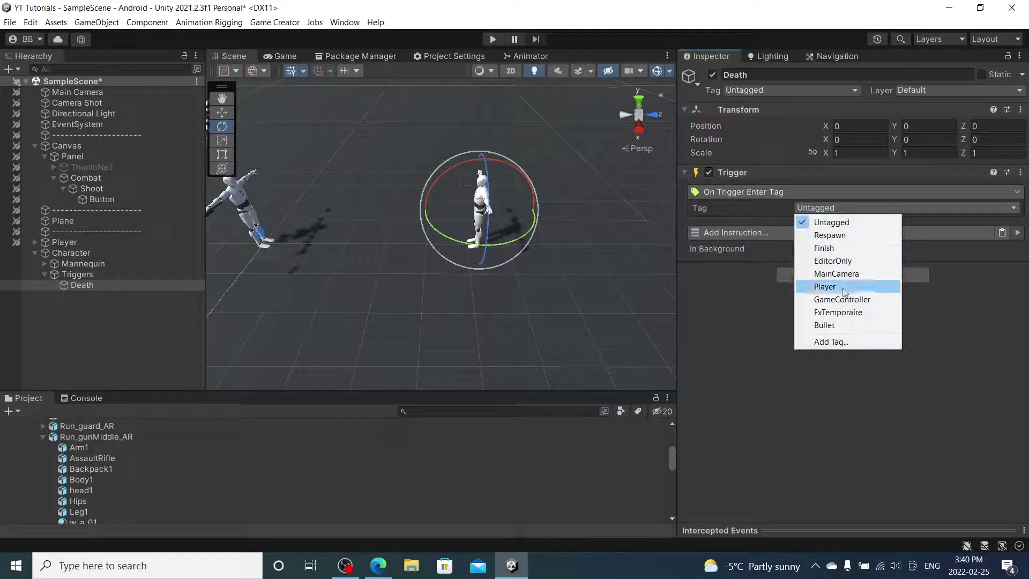
click(834, 326)
Add a Start Ragdoll instruction to the Death trigger and assign the scene's Character object as its target
click(815, 233)
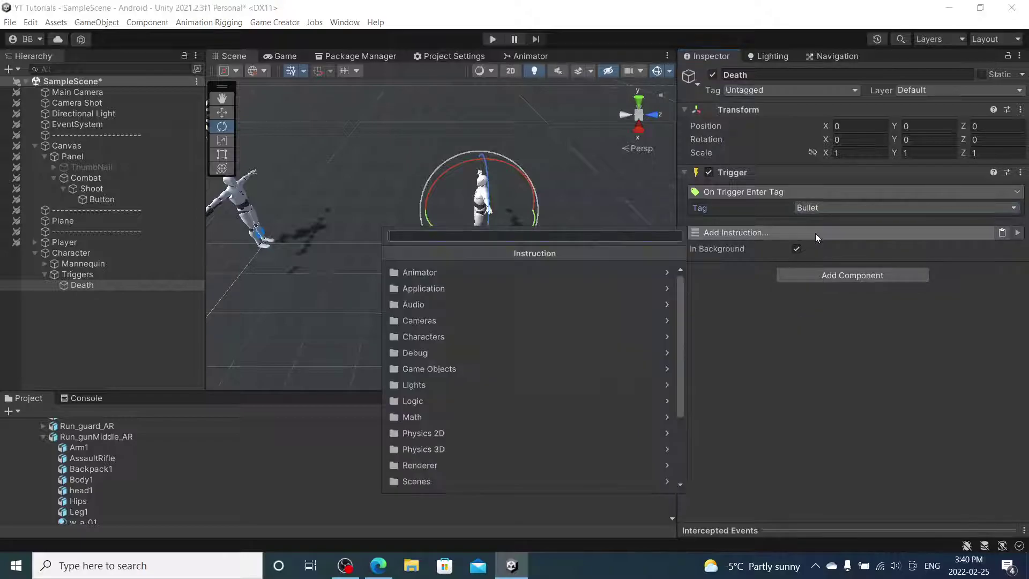
text(ragdoll)
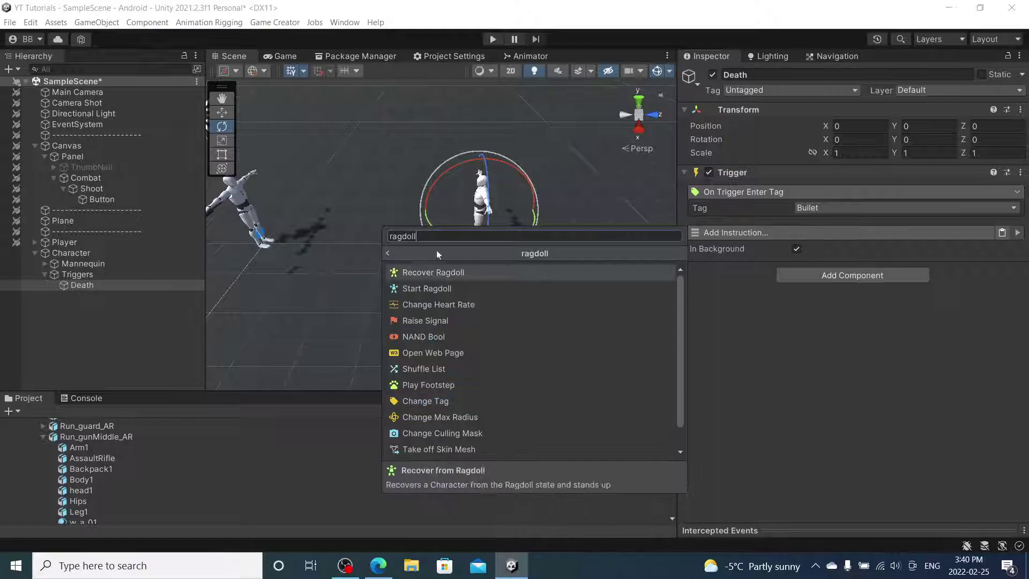
click(427, 290)
click(922, 249)
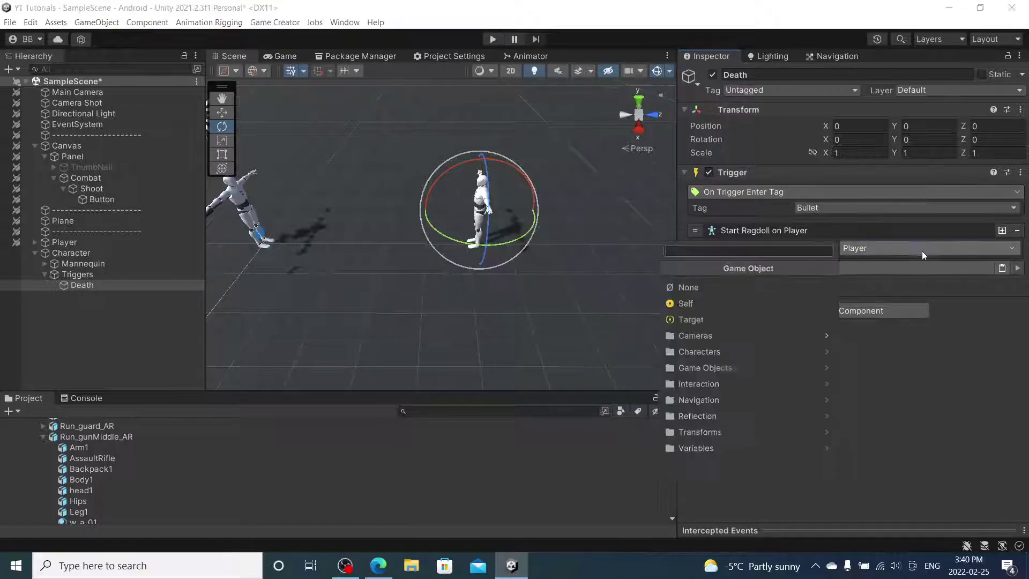
click(761, 353)
click(768, 289)
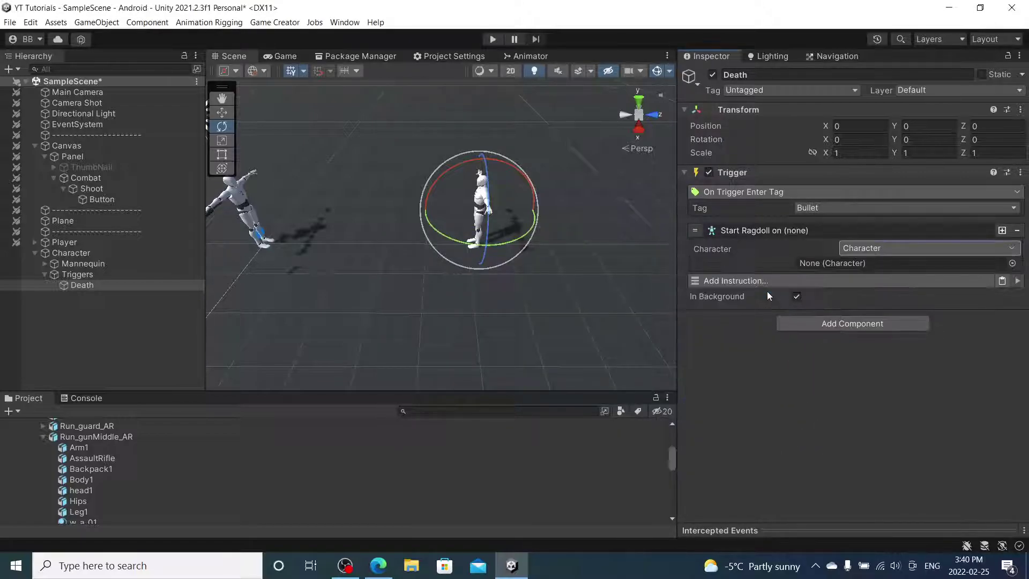
drag(73, 256, 930, 263)
click(817, 235)
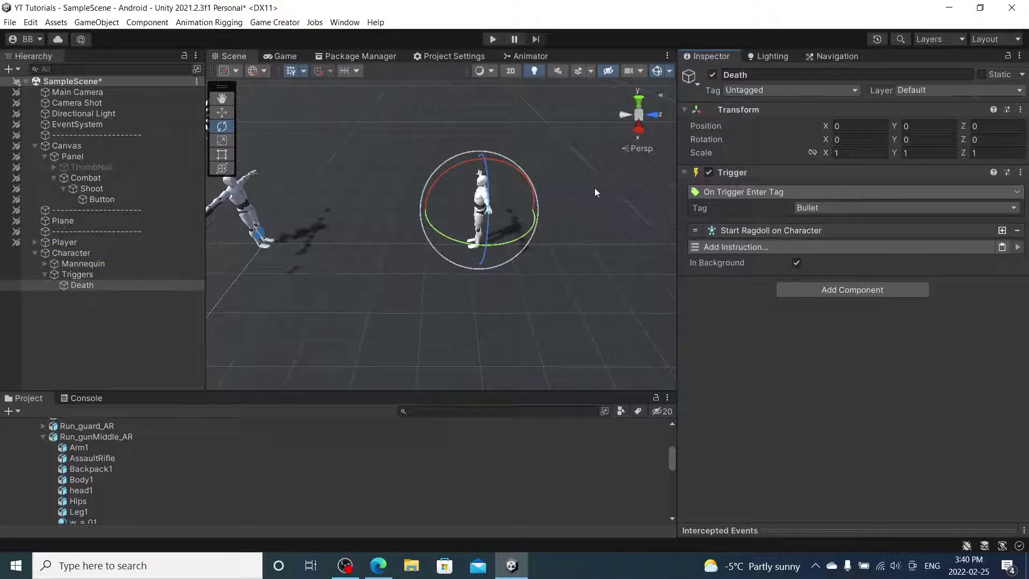
Play-test moving the player around the second character to check the Death trigger, ending the test
click(491, 40)
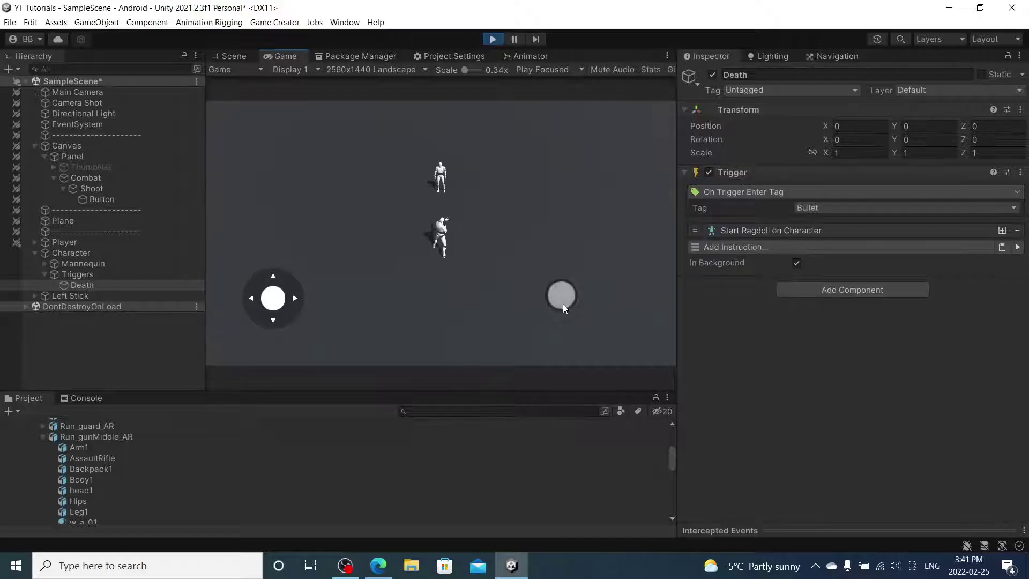
mouse_move(274, 298)
mouse_down()
mouse_move(152, 286)
mouse_move(166, 252)
mouse_move(368, 248)
mouse_up()
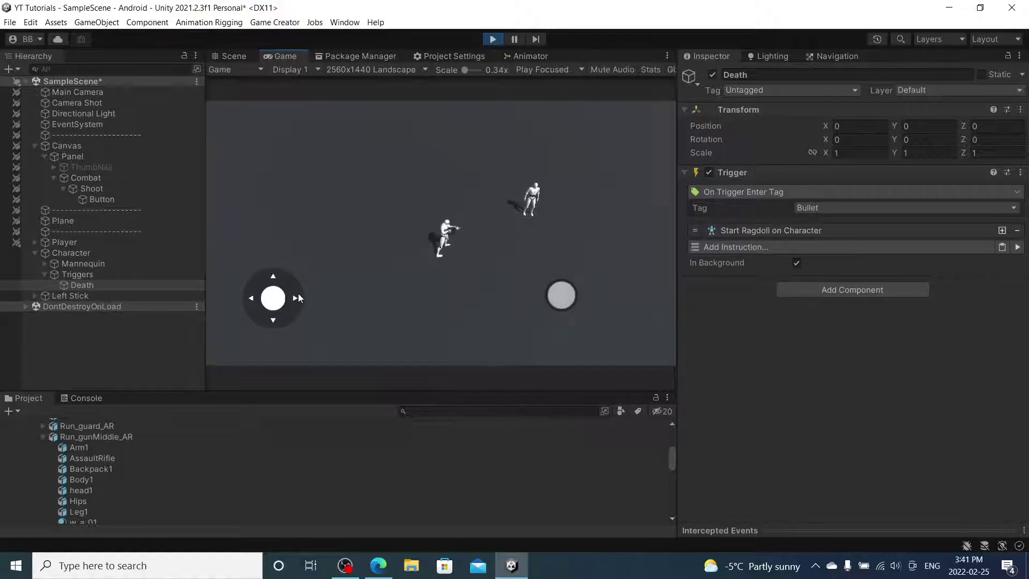
drag(275, 297, 316, 285)
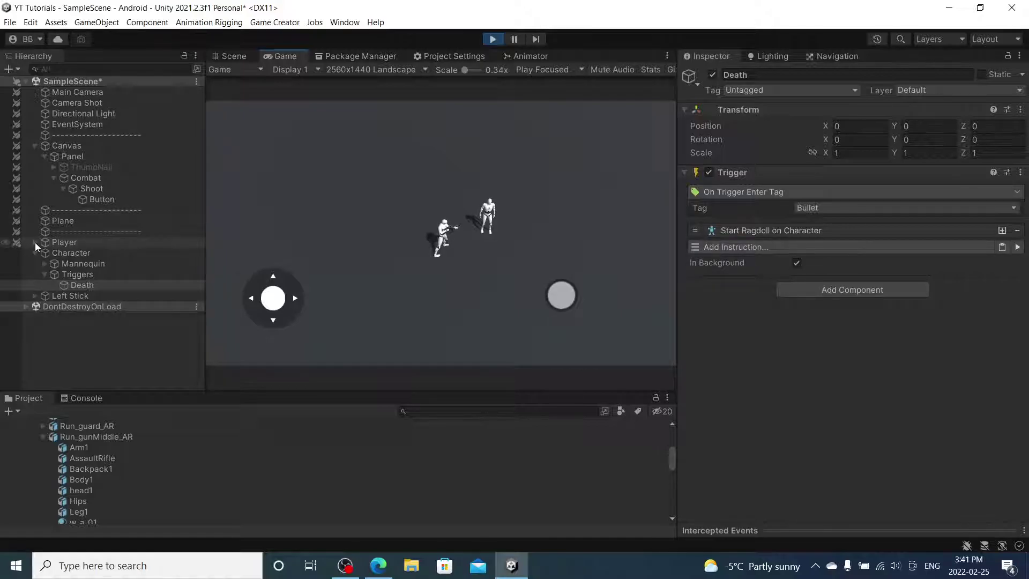
click(493, 39)
Add a Box Collider to the Death object and reorder it above the Trigger component
click(115, 286)
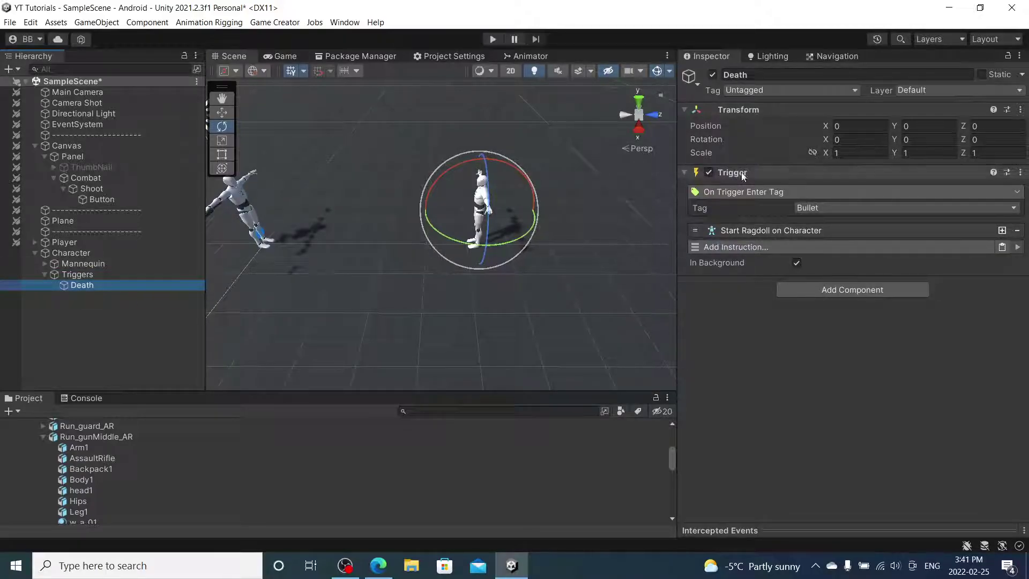
click(688, 172)
click(793, 190)
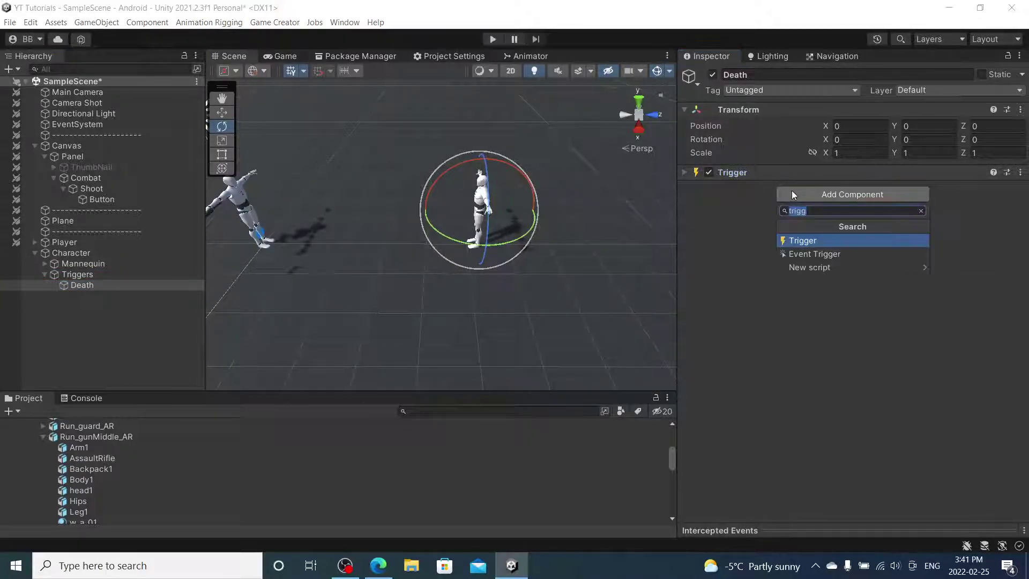
text(box)
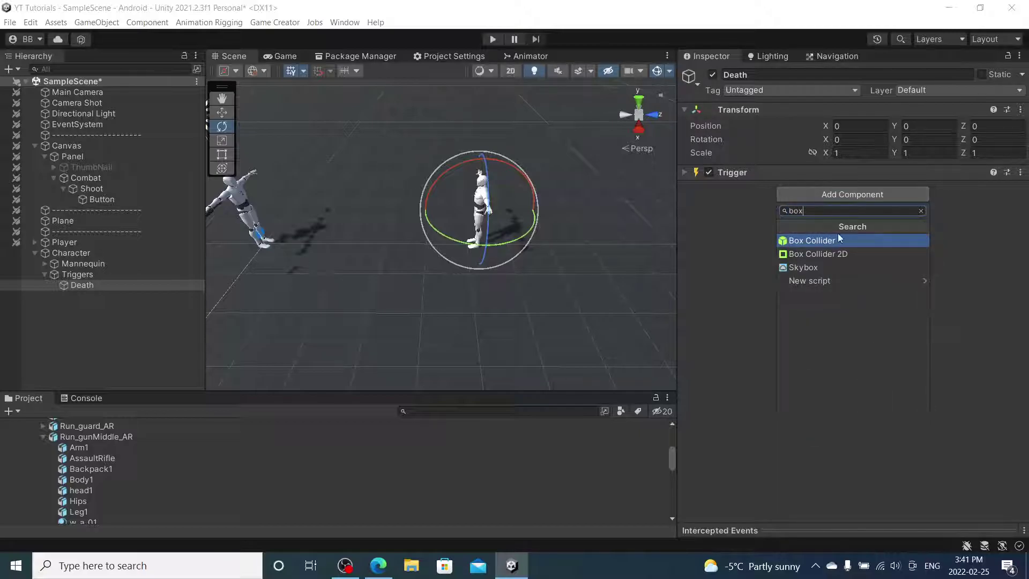
key(Return)
click(1021, 187)
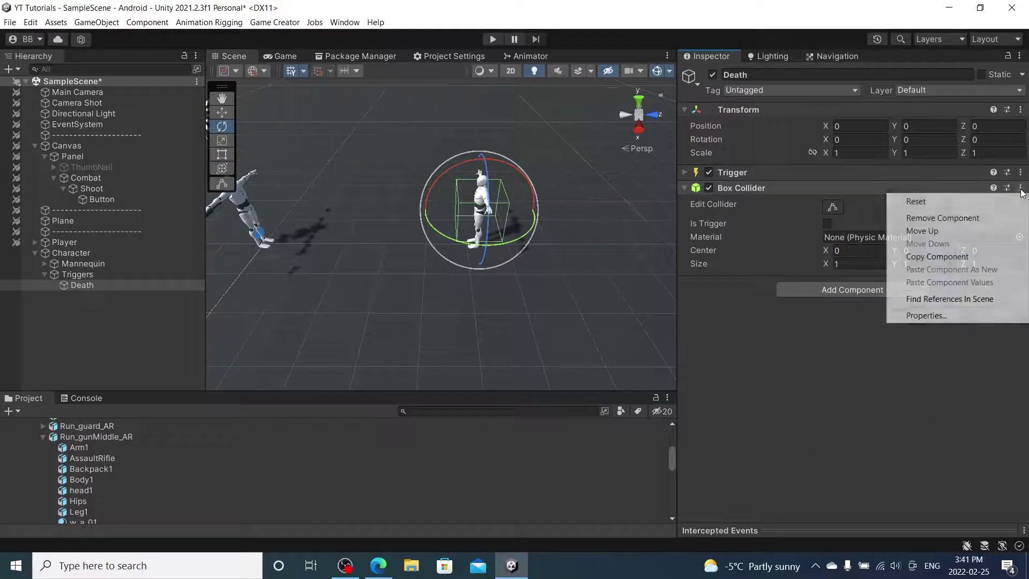
click(972, 230)
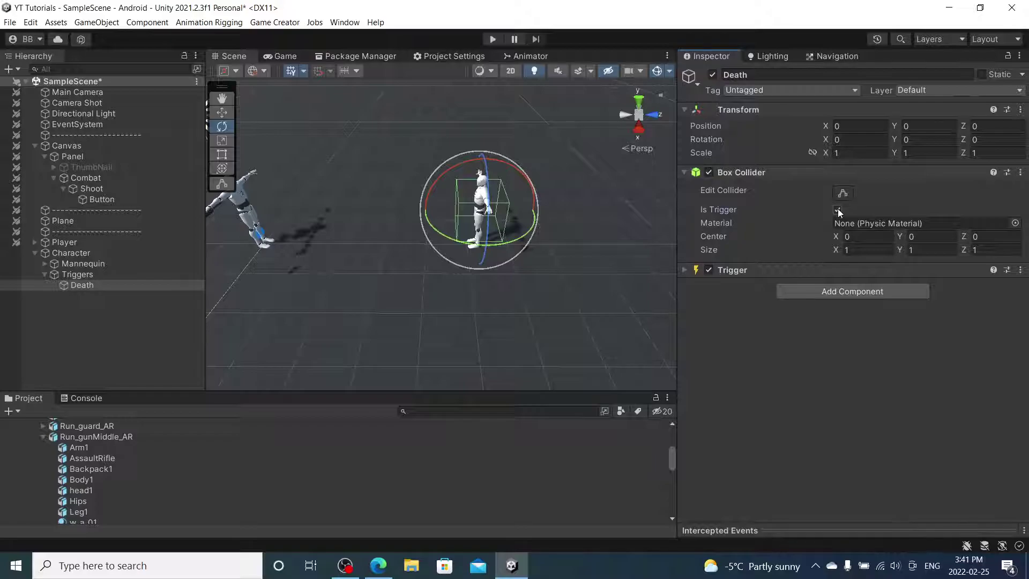
Enable Is Trigger on the Death object's Box Collider and set its size to X 0.5, Y 2, Z 0.5
alt+drag(565, 264, 877, 175)
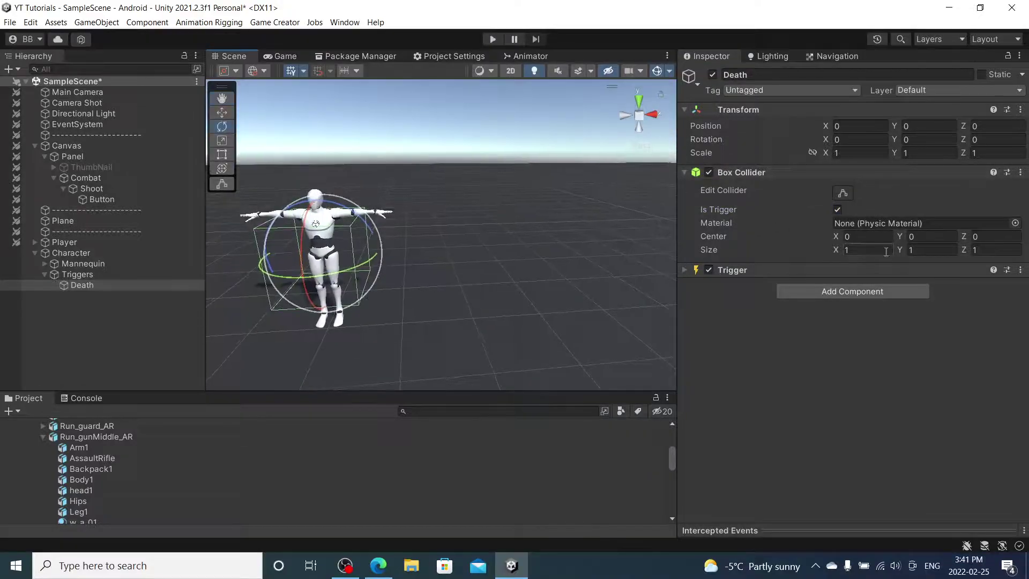
text(.52.5)
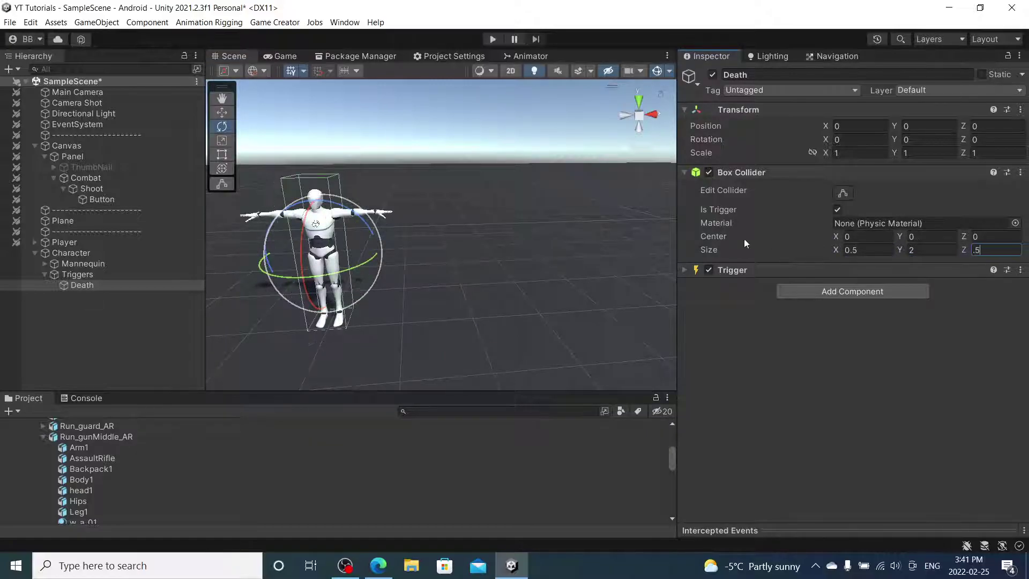
Play-test aiming the player at the second character and shooting it, ending the test
click(493, 40)
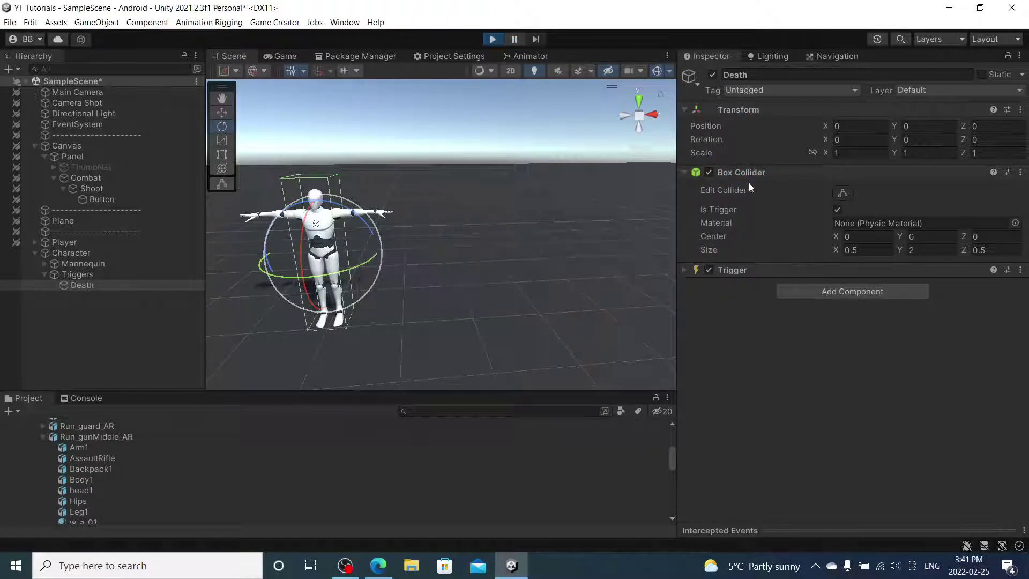
mouse_move(323, 303)
mouse_down()
mouse_move(339, 294)
mouse_move(281, 260)
mouse_move(258, 275)
mouse_up()
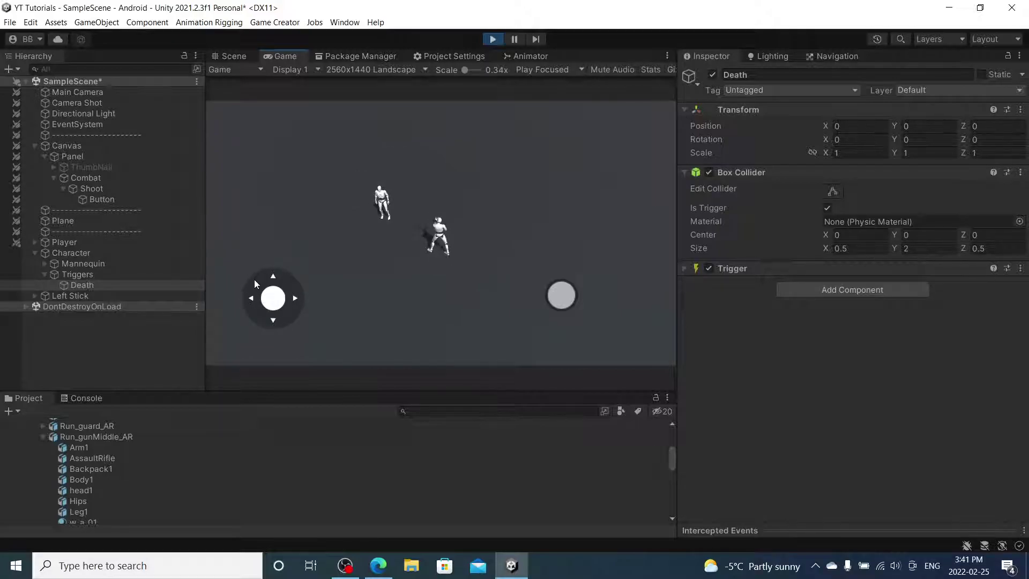
click(556, 298)
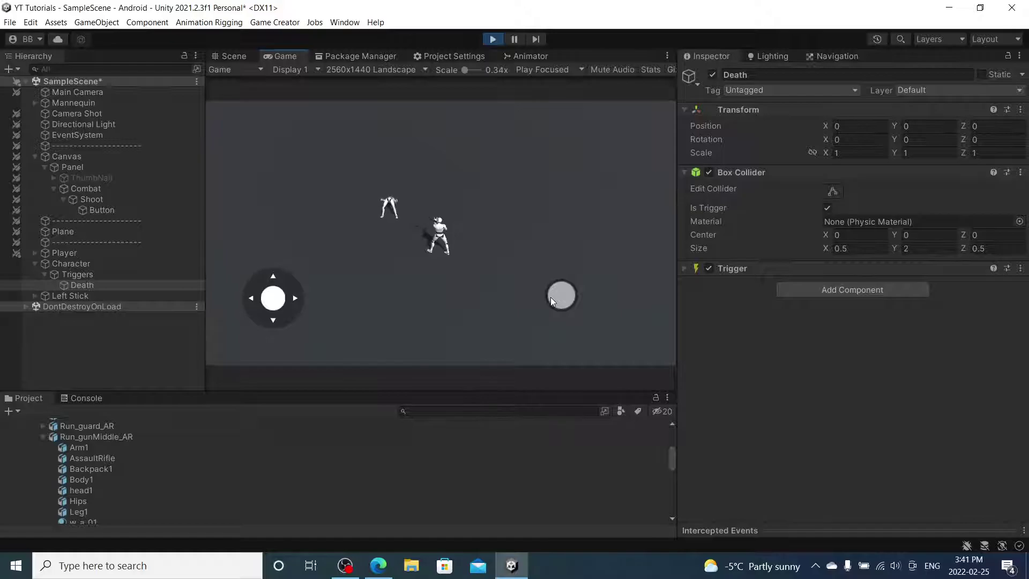
click(493, 39)
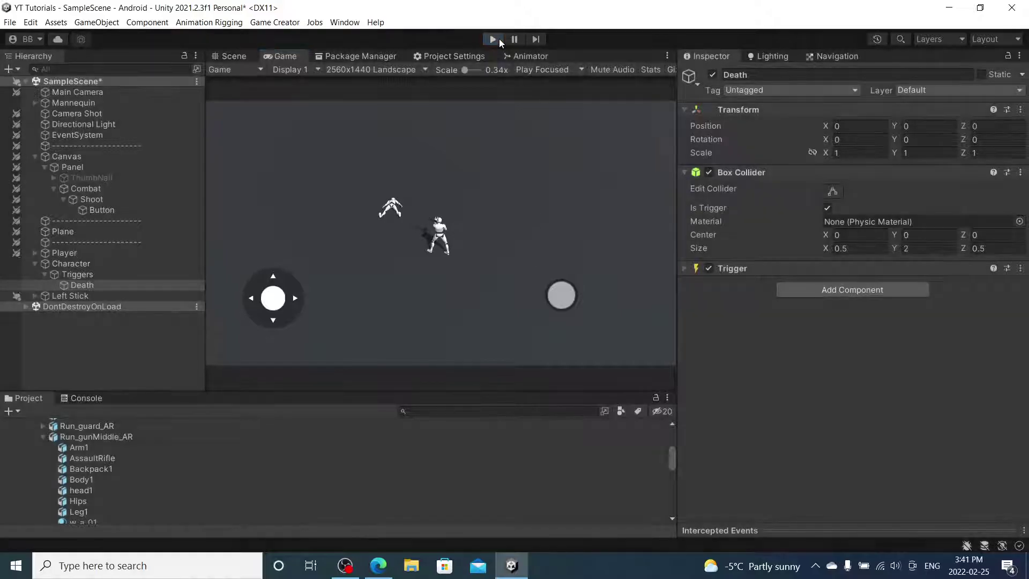
Collapse the Character in the Hierarchy, duplicate it and move the copy beside it in the positive X direction
click(120, 252)
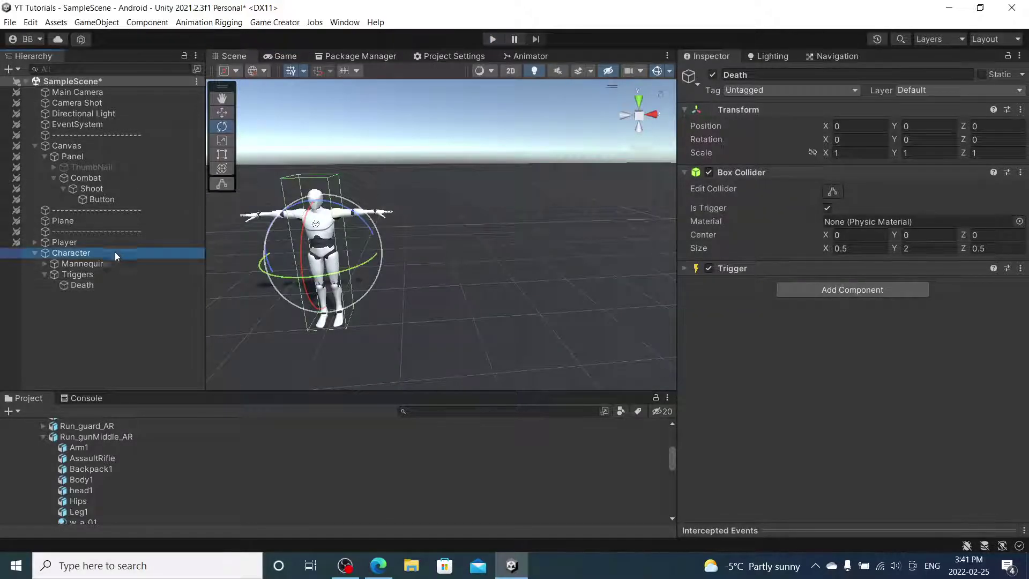
click(34, 253)
scroll(459, 219, down, 3)
key(w)
alt+drag(477, 231, 494, 323)
key(ctrl+d)
drag(442, 237, 485, 239)
Duplicate both characters together and move the copies behind them along the Z axis to Z 6.56
ctrl+click(72, 253)
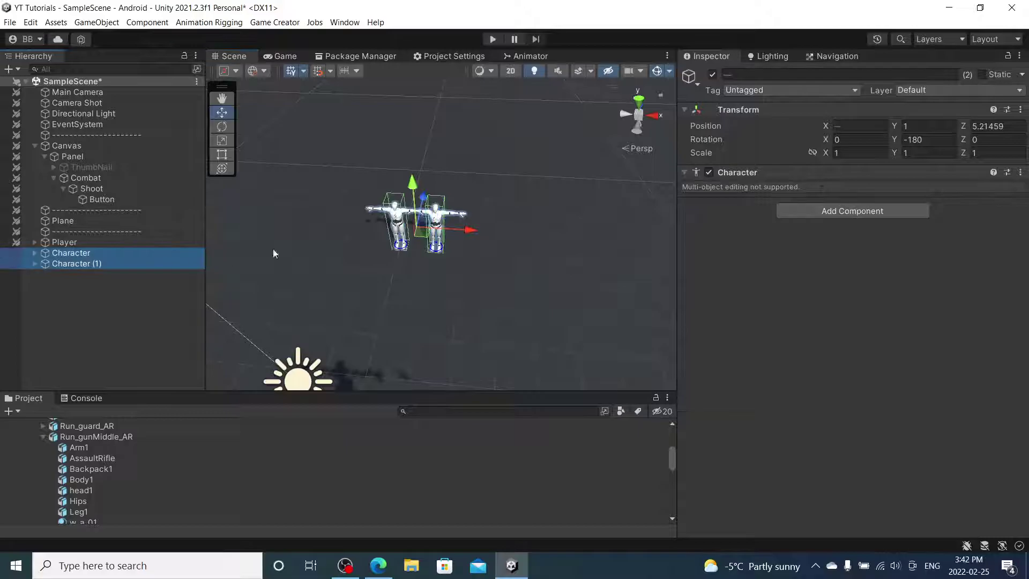
key(ctrl+d)
drag(424, 199, 437, 178)
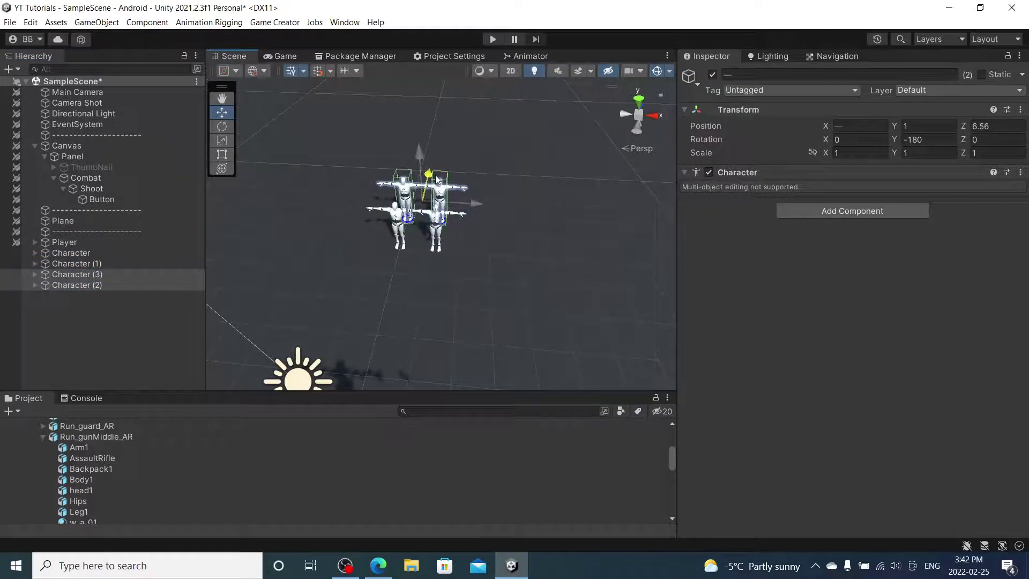
Duplicate the four characters and move the copies beside them in the negative X direction
shift+click(125, 254)
key(ctrl+d)
drag(462, 221, 374, 220)
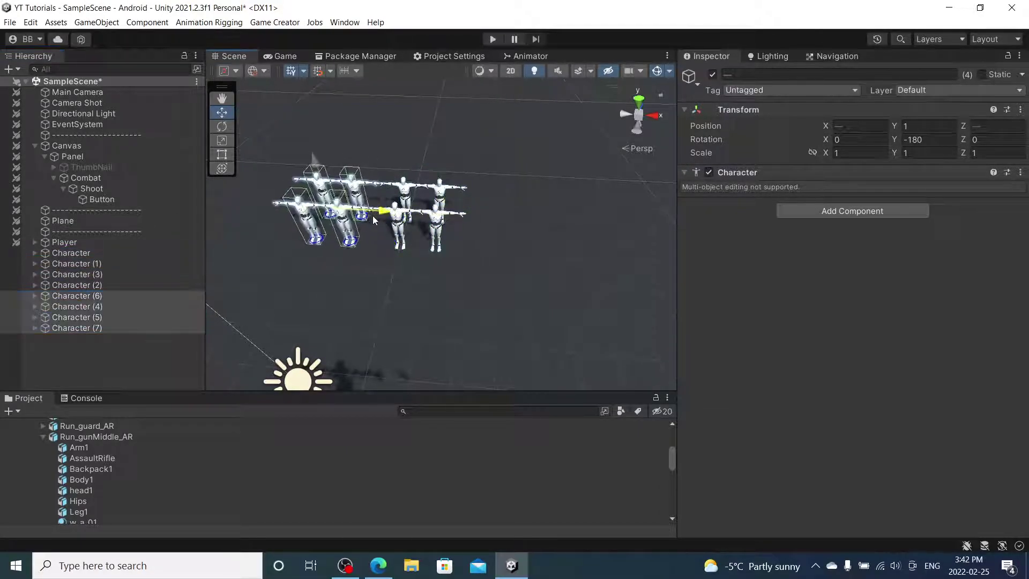
Duplicate all eight characters and move the copies behind them along the Z axis
shift+click(126, 259)
key(f)
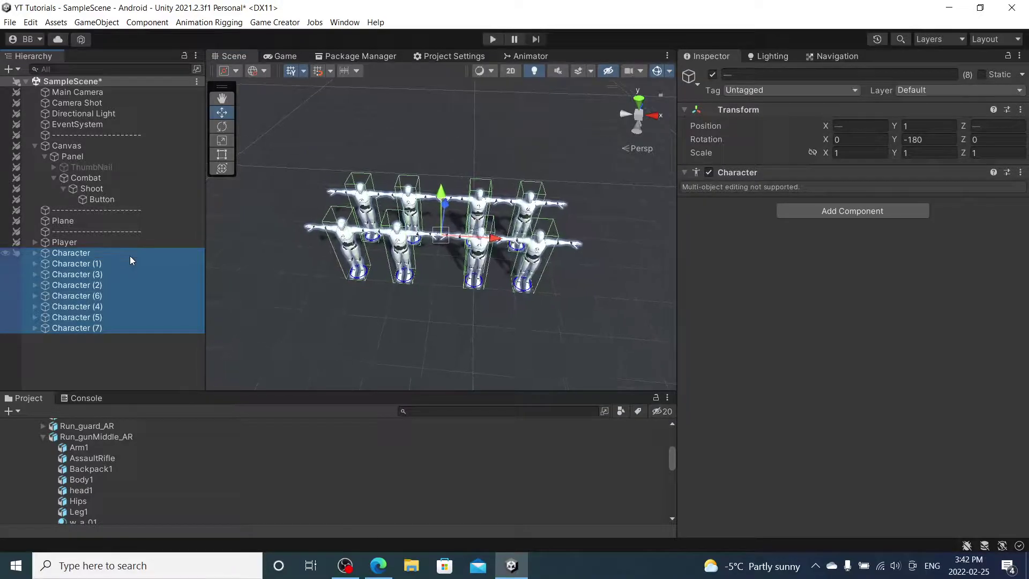
key(ctrl+d)
drag(448, 214, 486, 159)
Duplicate all sixteen characters and move the copies further back along the Z axis behind the existing block
shift+click(144, 253)
alt+drag(343, 263, 242, 257)
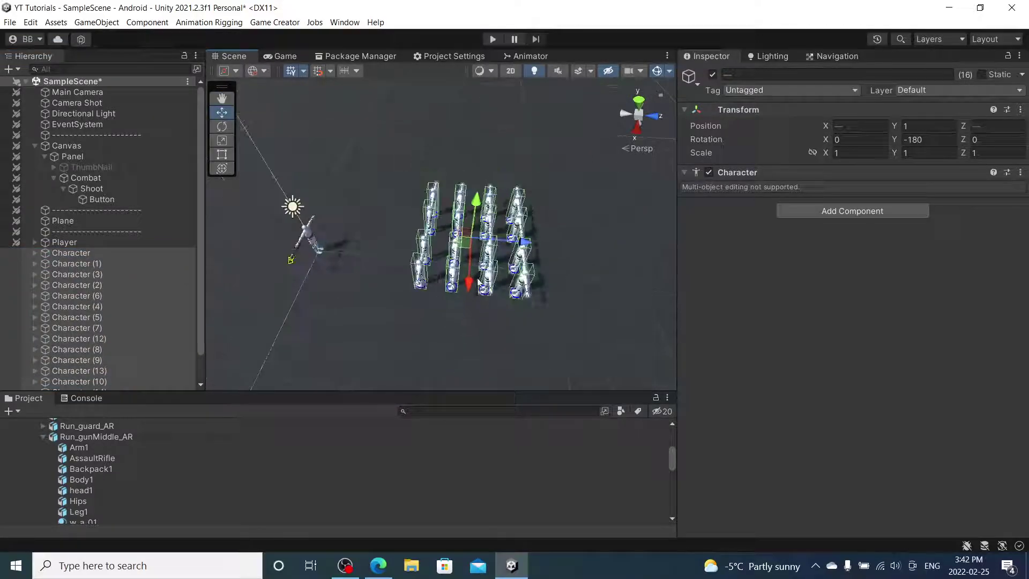
key(ctrl+d)
drag(509, 246, 636, 244)
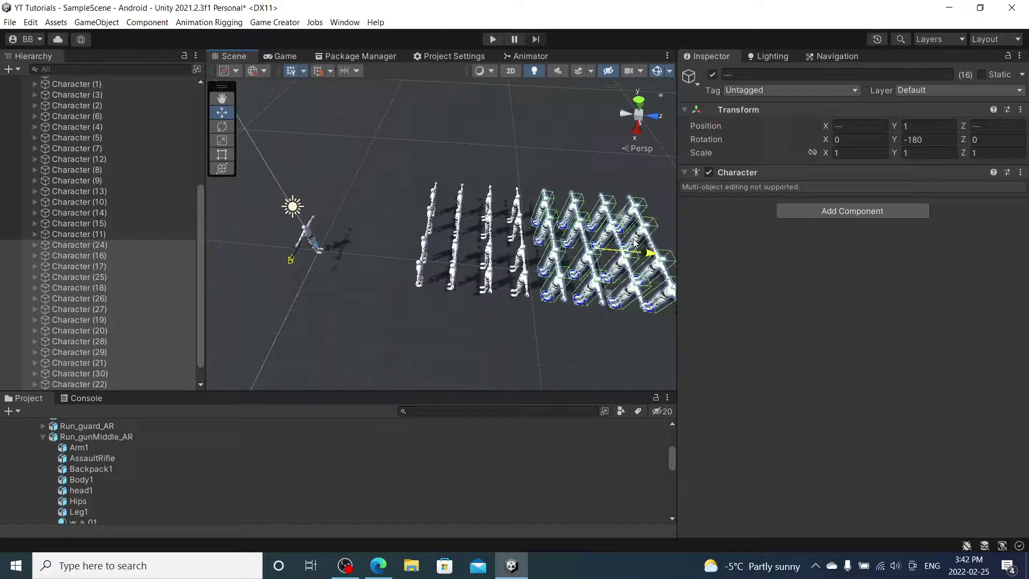
Run the game and test shooting at the crowd of characters while steering the player around them with the on-screen joystick
click(492, 39)
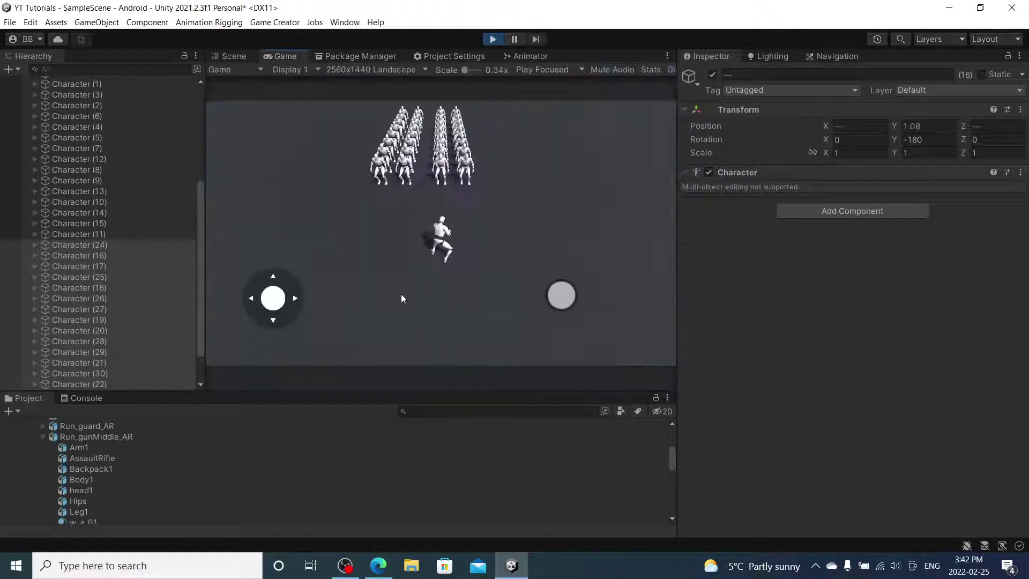
click(564, 301)
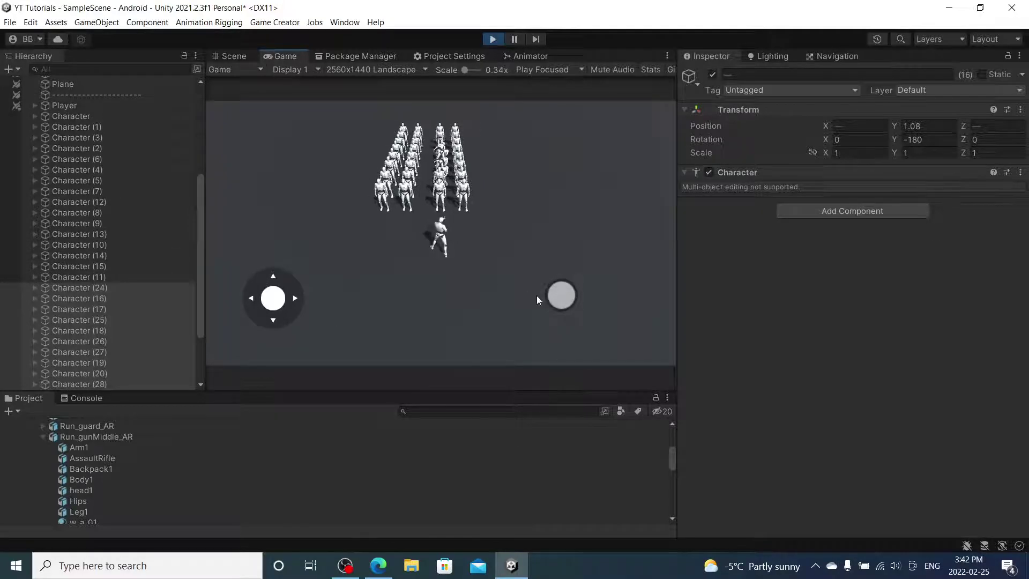
mouse_move(273, 298)
mouse_down()
mouse_move(403, 282)
mouse_move(291, 231)
mouse_move(322, 258)
mouse_move(236, 271)
mouse_move(246, 279)
mouse_up()
click(566, 295)
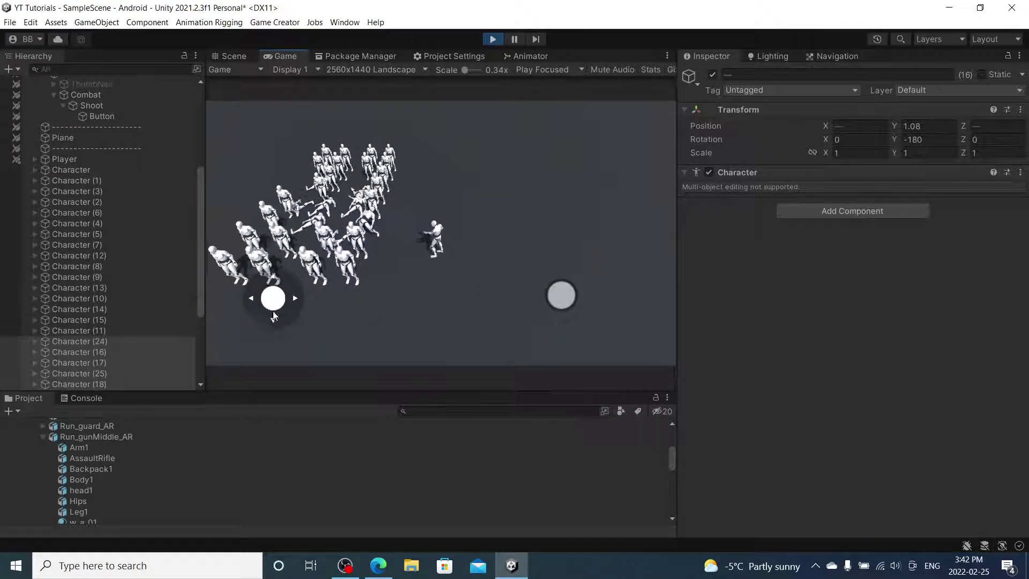
mouse_move(275, 318)
mouse_down()
mouse_move(316, 316)
mouse_move(287, 271)
mouse_move(256, 258)
mouse_move(288, 249)
mouse_move(256, 262)
mouse_move(300, 310)
mouse_up()
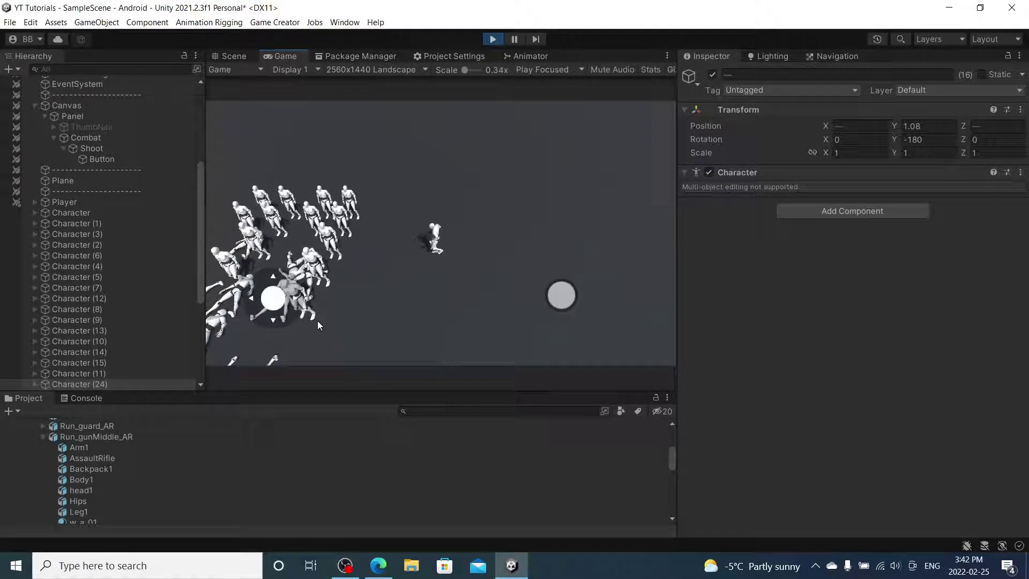
click(559, 293)
click(558, 294)
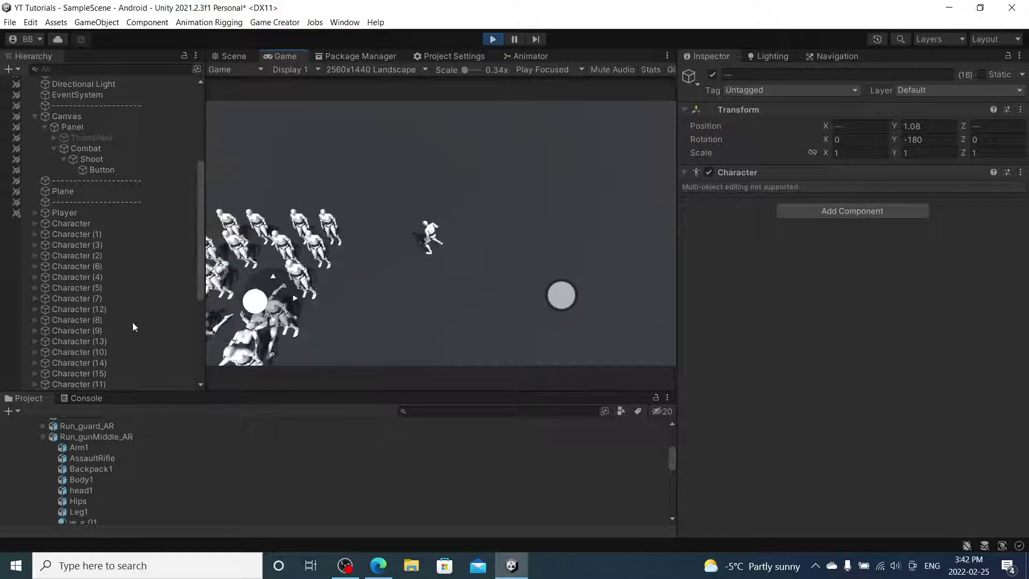
click(563, 295)
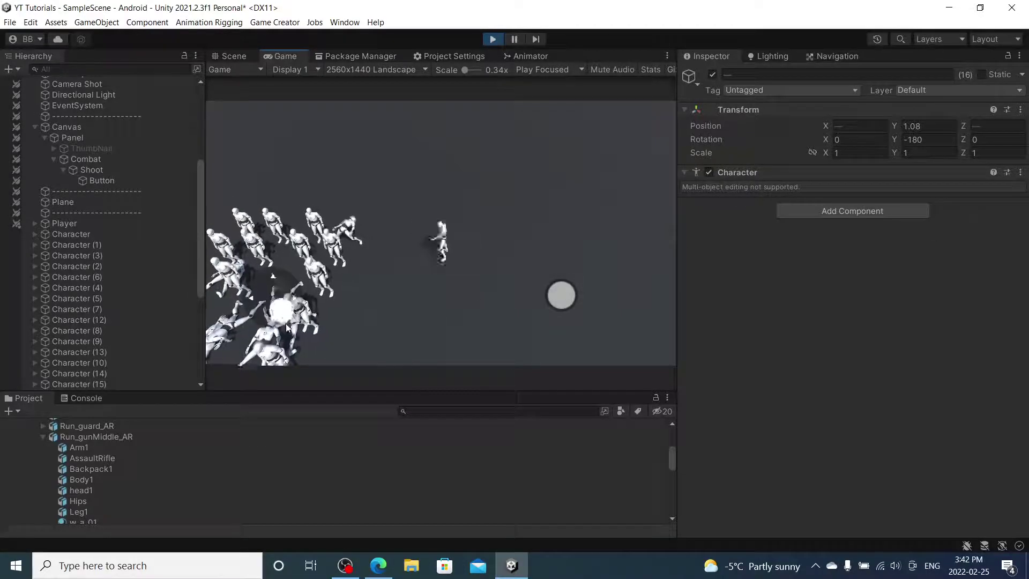
drag(186, 342, 188, 339)
click(561, 291)
mouse_move(232, 299)
mouse_down()
mouse_move(393, 345)
mouse_move(507, 404)
mouse_move(294, 390)
mouse_move(143, 297)
mouse_up()
click(562, 297)
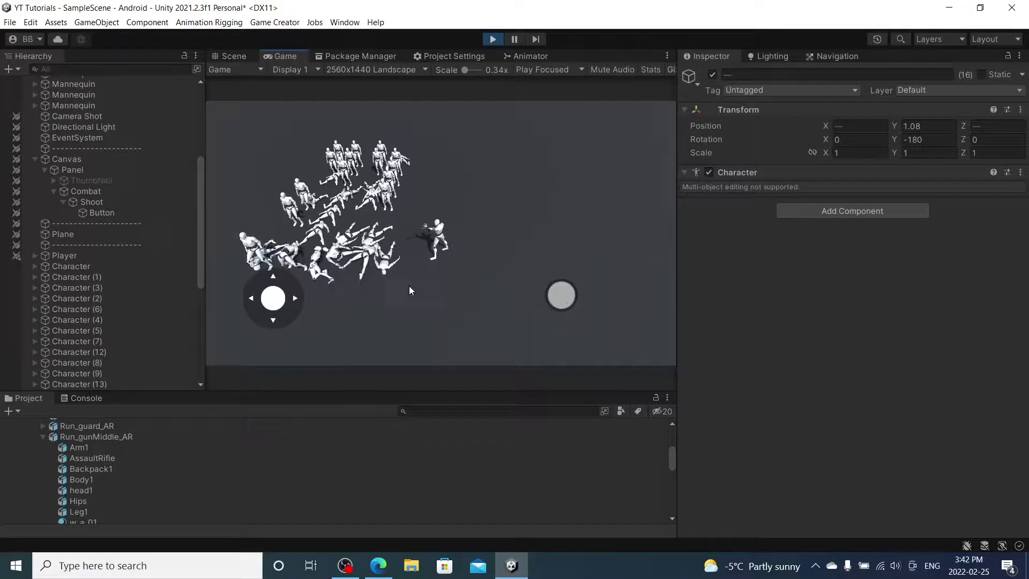
click(558, 290)
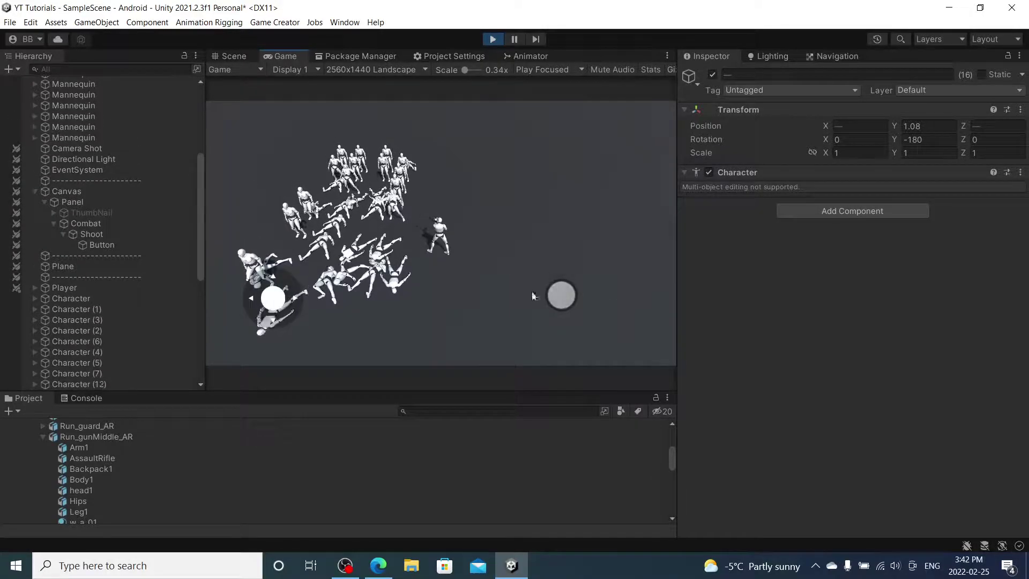
Steer the player through the fallen crowd, shoot the remaining characters, and end the play test
mouse_move(275, 297)
mouse_down()
mouse_move(274, 265)
mouse_move(256, 297)
mouse_move(321, 250)
mouse_move(208, 281)
mouse_move(292, 279)
mouse_move(365, 208)
mouse_move(73, 302)
mouse_move(116, 385)
mouse_move(161, 377)
mouse_up()
click(561, 296)
click(565, 298)
mouse_move(294, 310)
mouse_down()
mouse_move(316, 360)
mouse_move(257, 377)
mouse_move(262, 385)
mouse_move(202, 385)
mouse_move(291, 413)
mouse_move(231, 421)
mouse_move(269, 336)
mouse_move(193, 322)
mouse_move(194, 287)
mouse_move(258, 214)
mouse_move(290, 207)
mouse_up()
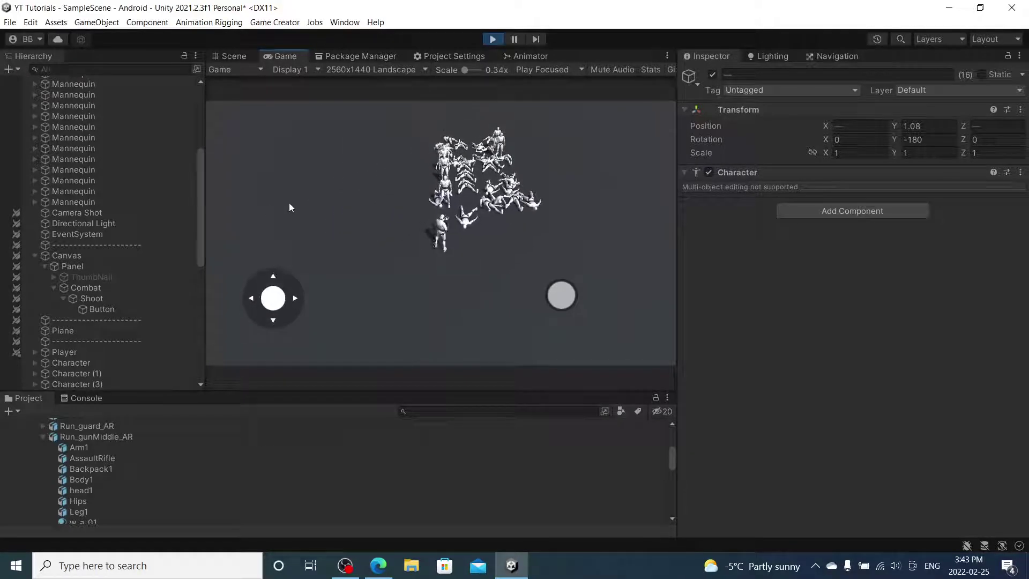
mouse_move(273, 298)
mouse_down()
mouse_move(229, 287)
mouse_move(271, 230)
mouse_move(168, 252)
mouse_move(228, 227)
mouse_move(391, 239)
mouse_move(457, 270)
mouse_up()
click(570, 298)
drag(272, 298, 255, 228)
mouse_move(280, 195)
mouse_down()
mouse_move(345, 175)
mouse_move(445, 241)
mouse_move(472, 464)
mouse_move(293, 487)
mouse_up()
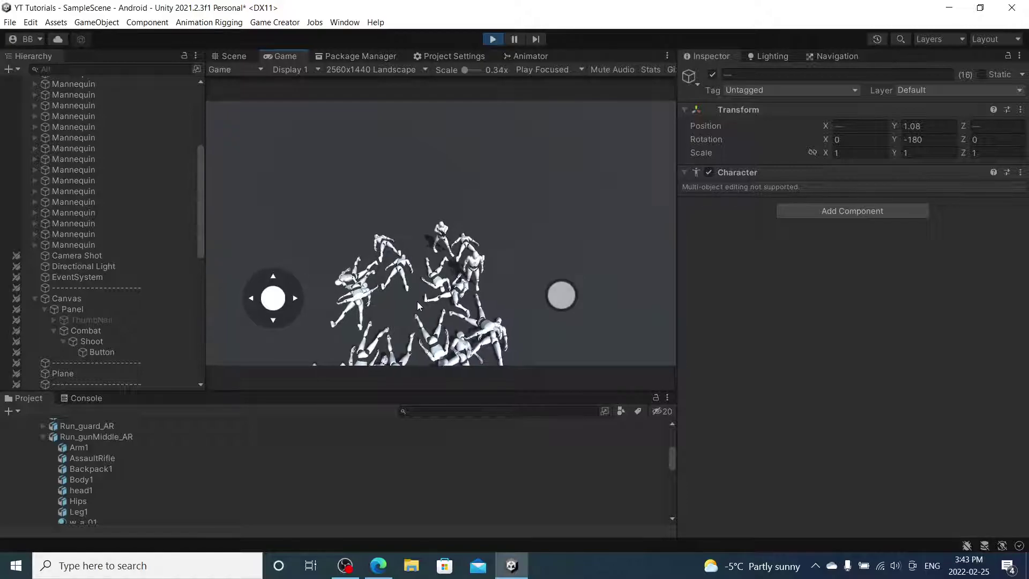
mouse_move(273, 298)
mouse_down()
mouse_move(272, 271)
mouse_move(332, 296)
mouse_move(463, 432)
mouse_move(323, 484)
mouse_move(286, 529)
mouse_move(232, 536)
mouse_move(198, 290)
mouse_move(313, 240)
mouse_move(243, 261)
mouse_move(221, 290)
mouse_move(223, 424)
mouse_move(291, 411)
mouse_move(290, 372)
mouse_move(378, 256)
mouse_move(349, 4)
mouse_move(547, 251)
mouse_up()
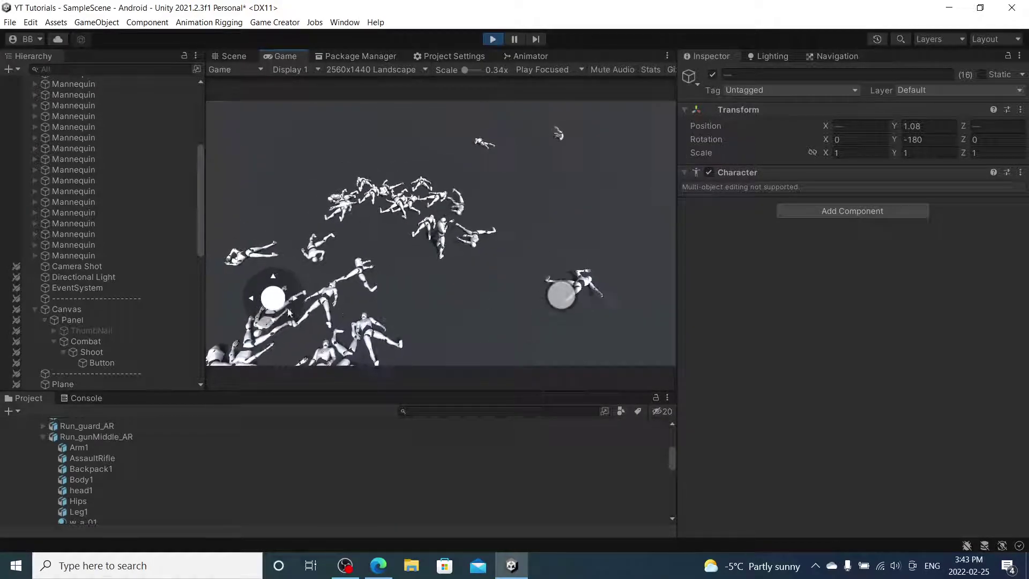
mouse_move(272, 298)
mouse_down()
mouse_move(260, 340)
mouse_move(168, 307)
mouse_move(184, 377)
mouse_move(338, 490)
mouse_move(360, 487)
mouse_move(356, 361)
mouse_move(214, 279)
mouse_move(329, 182)
mouse_up()
click(492, 40)
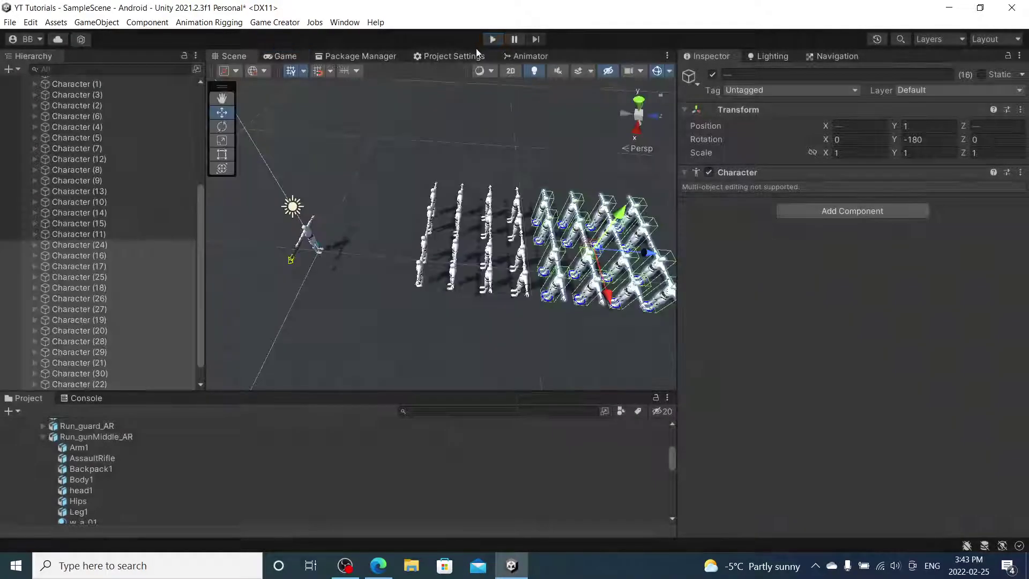
Create a new layer named NOCLIP as User Layer 3
scroll(75, 181, up, 3)
click(91, 155)
scroll(114, 210, down, 4)
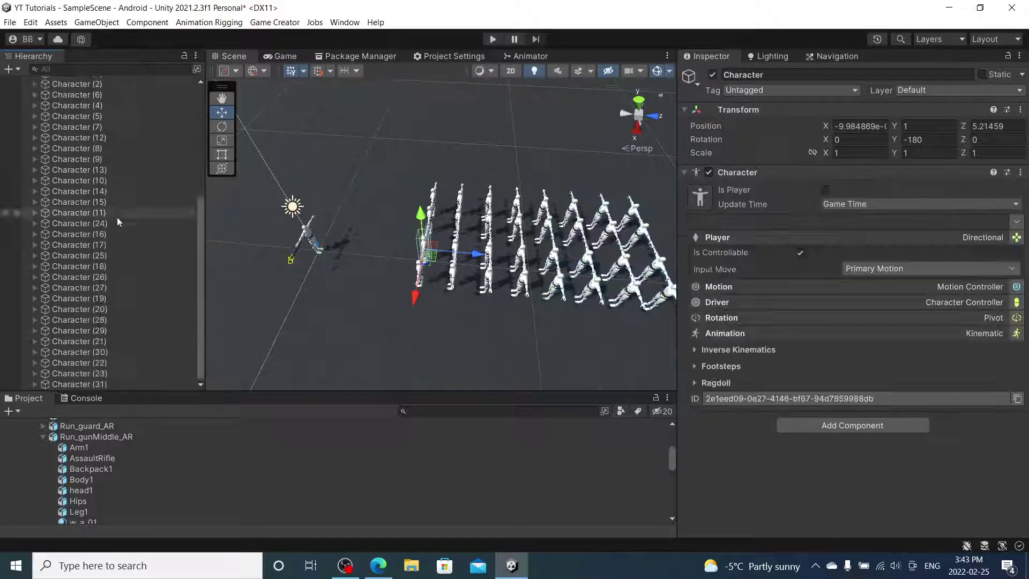
shift+click(79, 384)
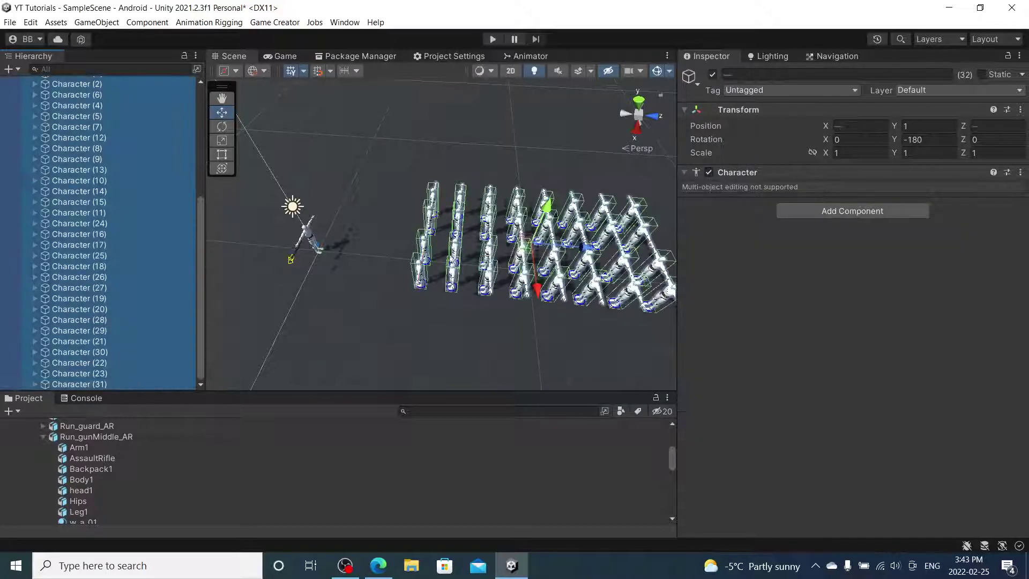
click(1020, 92)
click(972, 172)
click(941, 190)
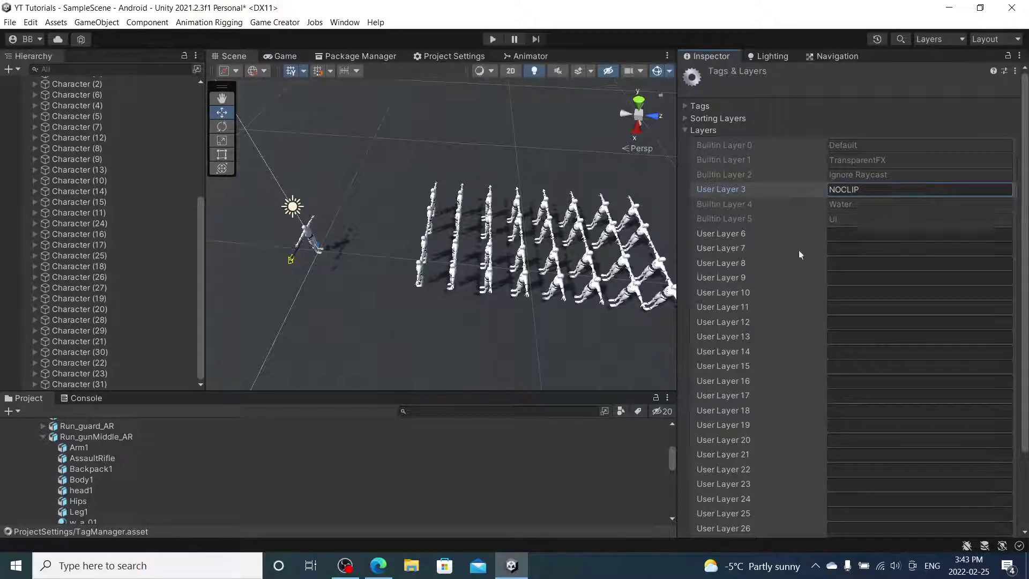
click(487, 327)
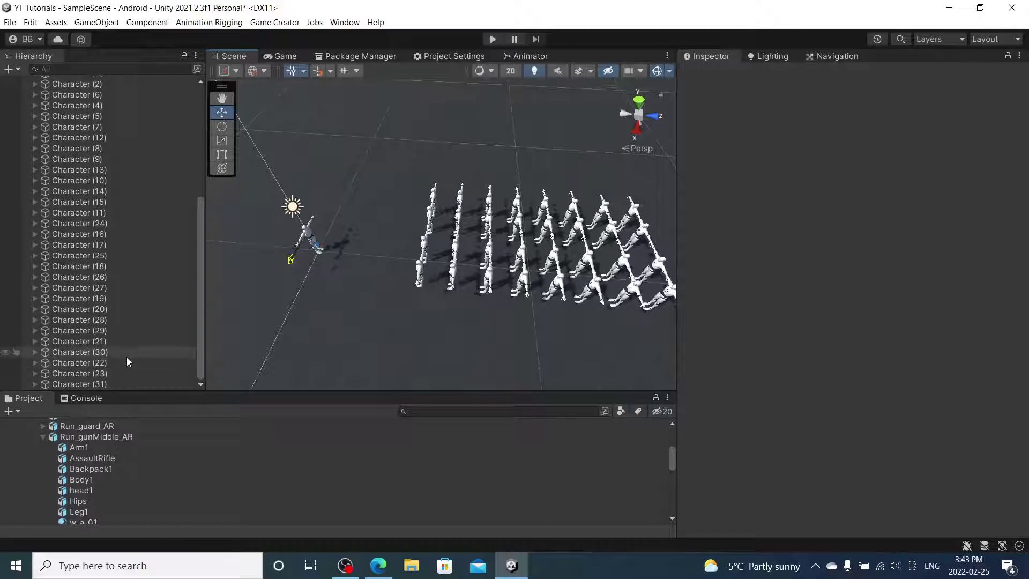
Assign the NOCLIP layer to all the duplicated target characters, including their child objects
click(116, 384)
scroll(131, 280, up, 5)
shift+click(120, 256)
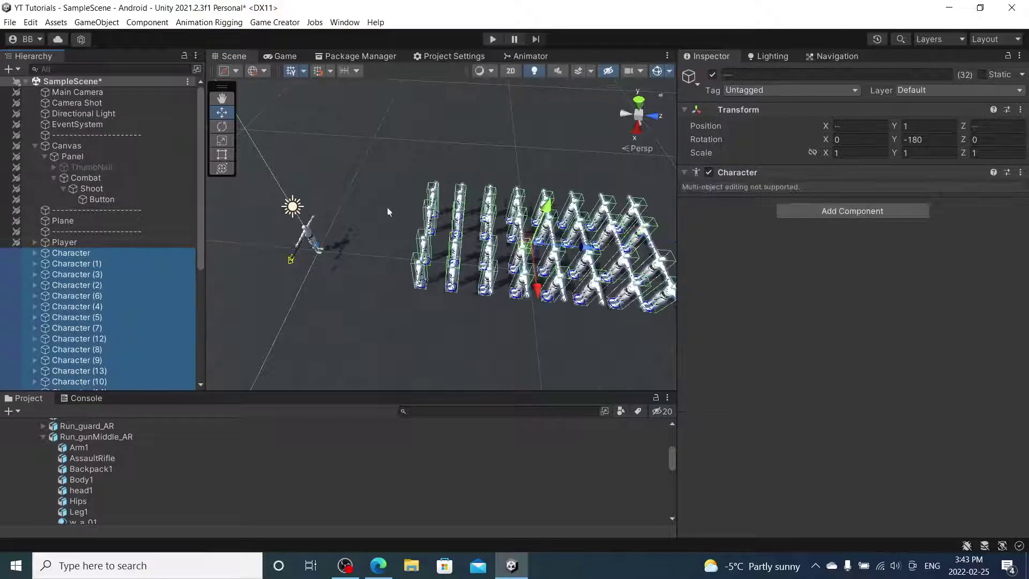
click(969, 91)
click(951, 144)
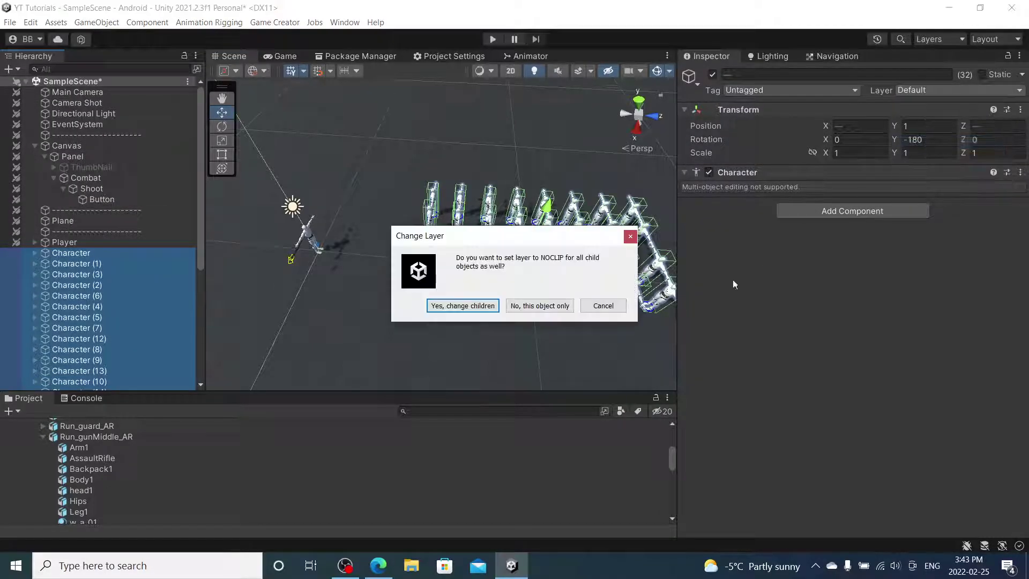
click(474, 307)
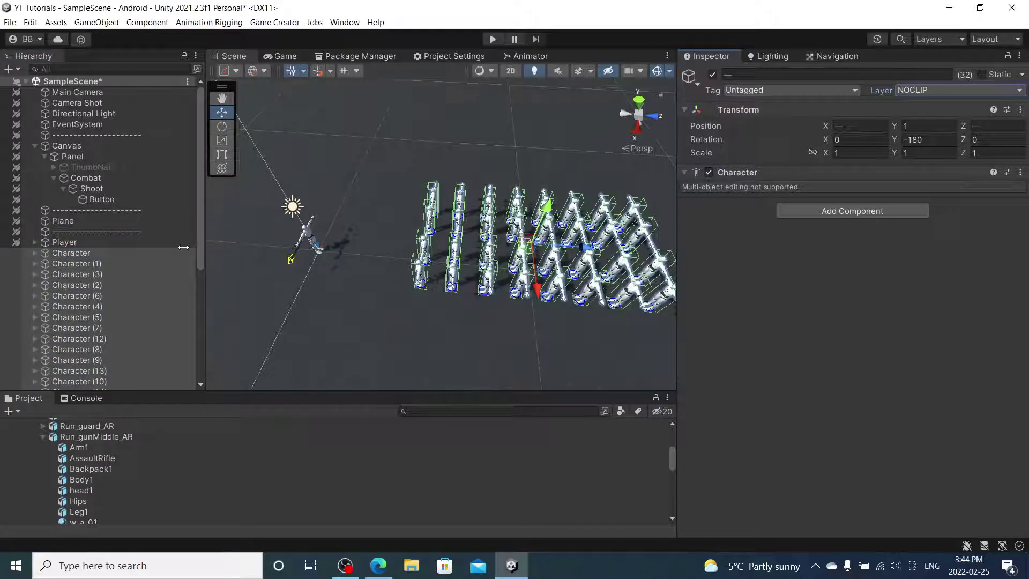
Exclude the NOCLIP layer from the Avoid Clipping layer mask on the Main Camera
click(127, 93)
scroll(955, 173, down, 3)
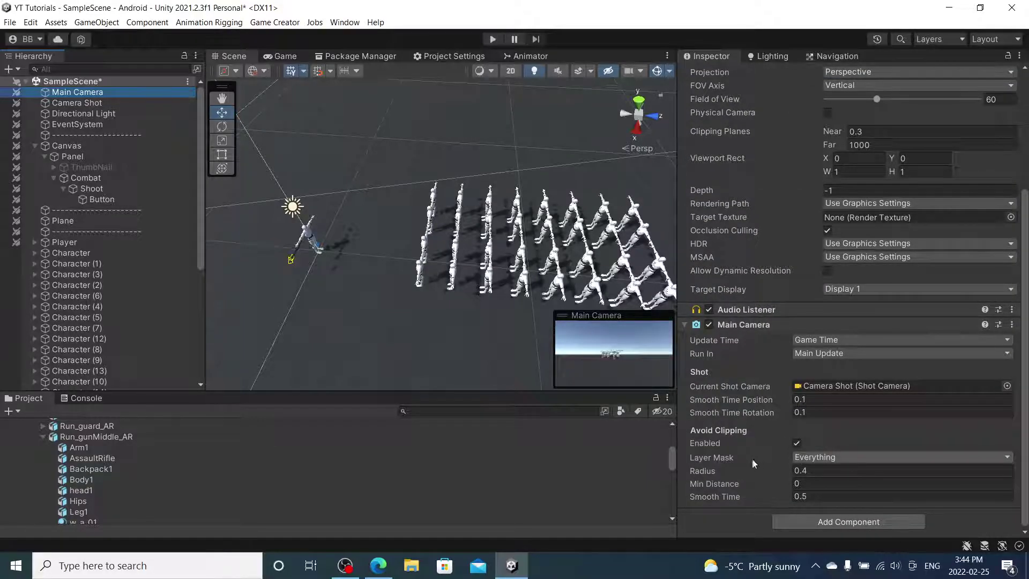
click(871, 459)
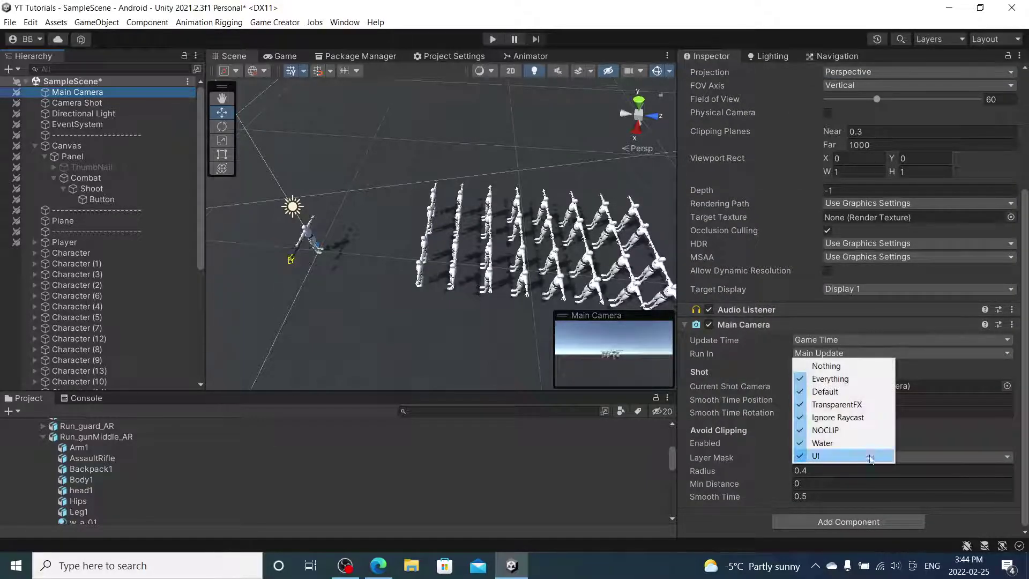
click(839, 430)
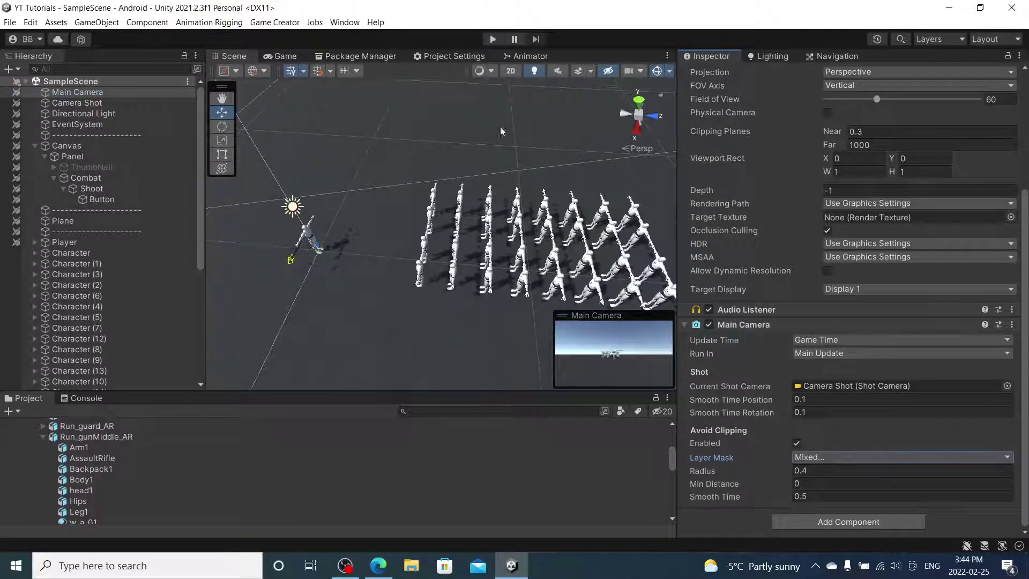
Play-test the camera behaviour by moving the player around the crowd and shooting the characters, ending with play mode stopped
click(492, 39)
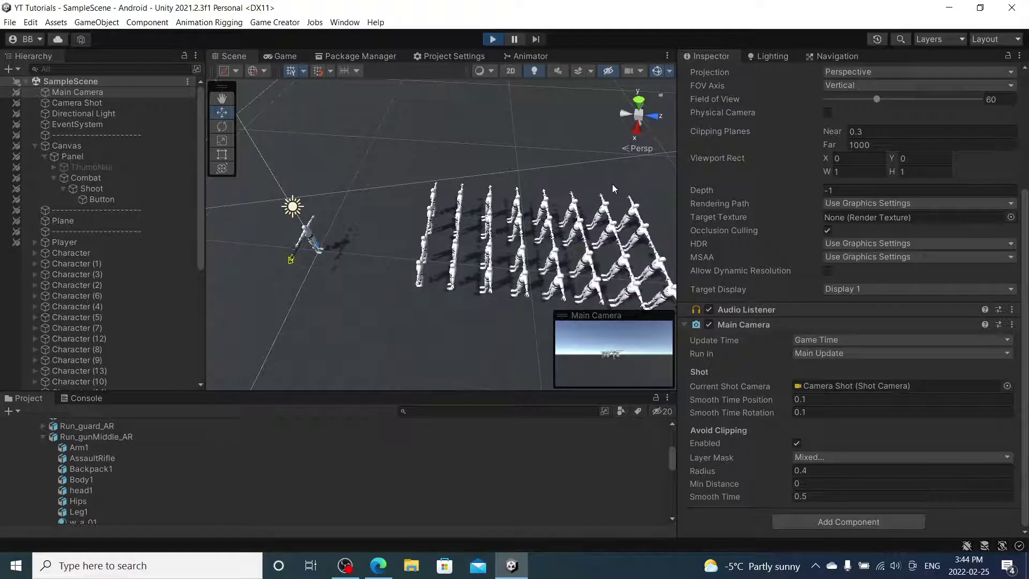
drag(272, 297, 265, 271)
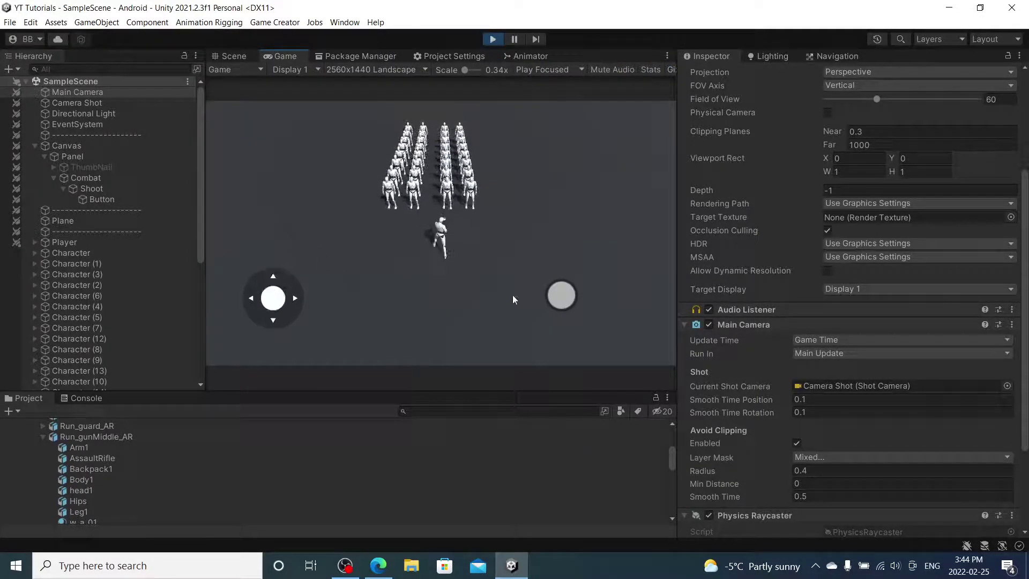
click(557, 297)
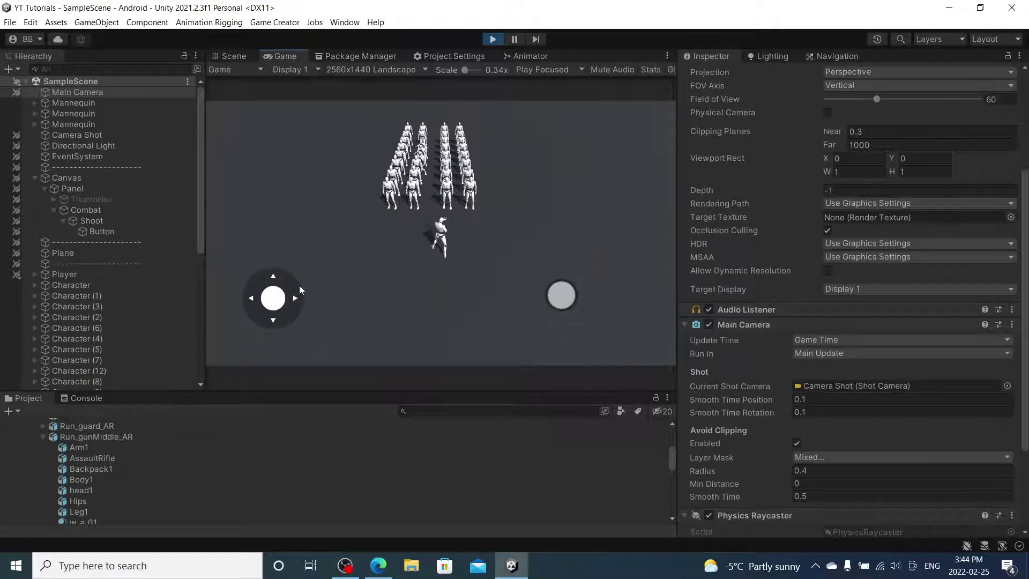
click(564, 292)
click(566, 293)
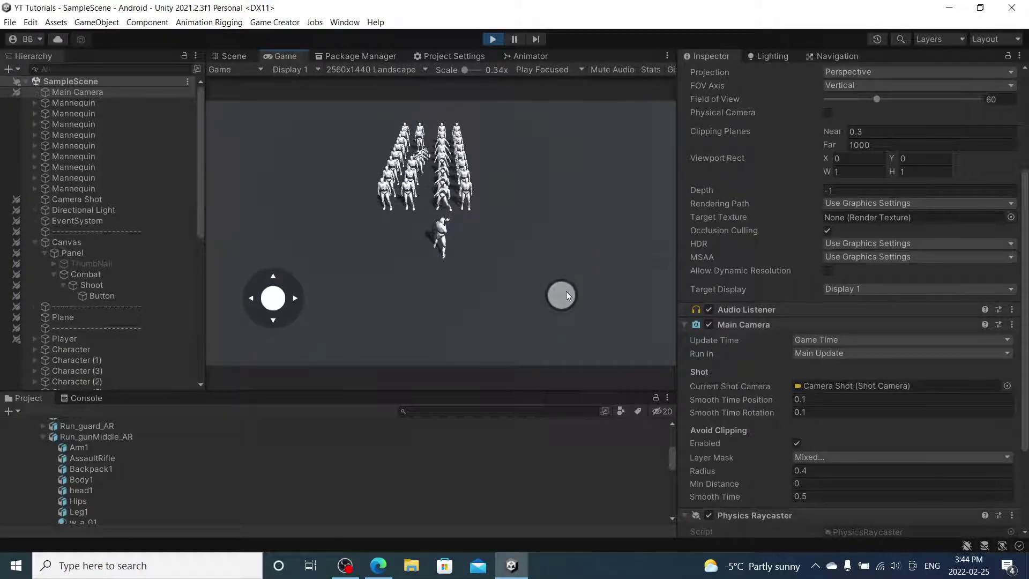
mouse_move(273, 298)
mouse_down()
mouse_move(268, 252)
mouse_move(286, 229)
mouse_move(278, 214)
mouse_move(253, 208)
mouse_move(289, 220)
mouse_move(267, 285)
mouse_move(316, 462)
mouse_up()
mouse_move(290, 295)
mouse_down()
mouse_move(300, 288)
mouse_move(289, 295)
mouse_move(275, 379)
mouse_move(302, 464)
mouse_move(223, 460)
mouse_move(97, 202)
mouse_move(277, 177)
mouse_move(343, 269)
mouse_up()
click(568, 301)
click(569, 302)
click(569, 302)
mouse_move(273, 297)
mouse_down()
mouse_move(259, 292)
mouse_move(243, 227)
mouse_move(495, 108)
mouse_up()
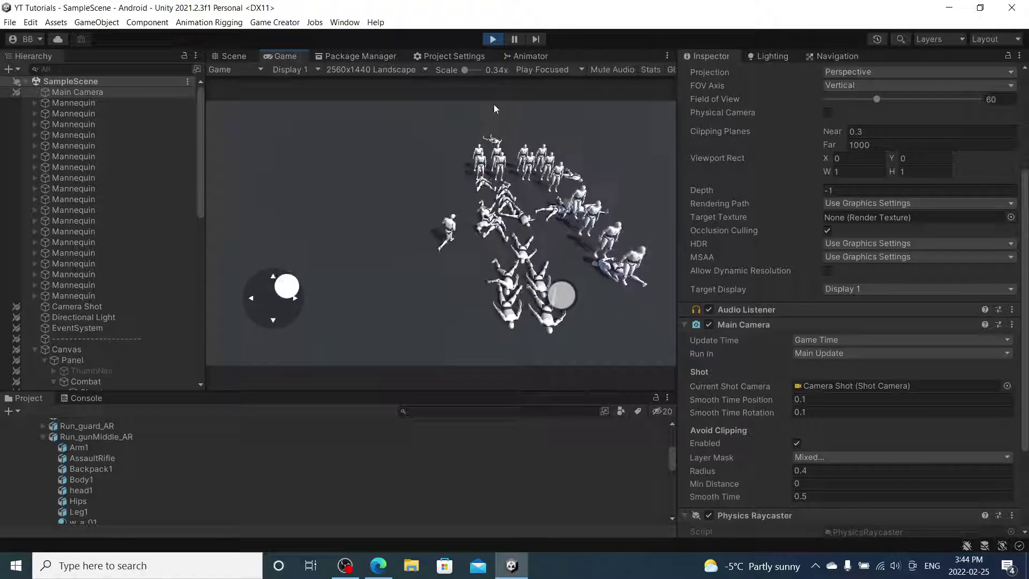
click(493, 39)
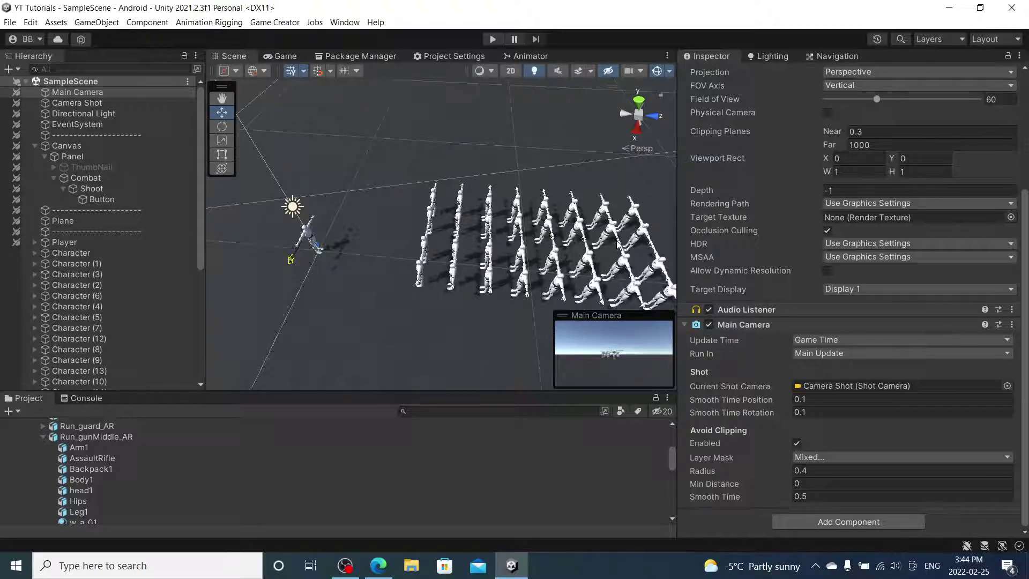
alt+drag(405, 241, 401, 150)
click(401, 151)
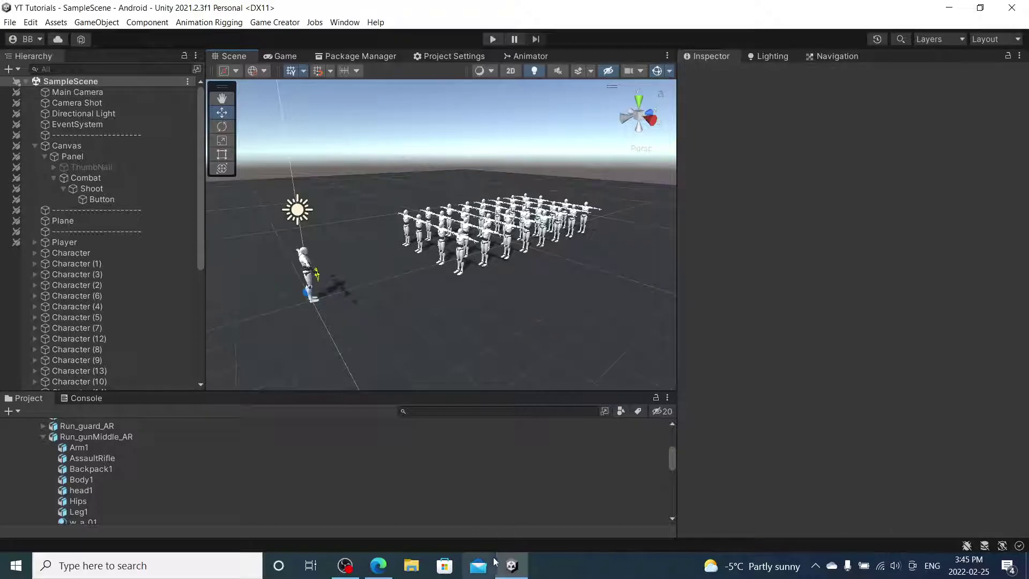
click(348, 569)
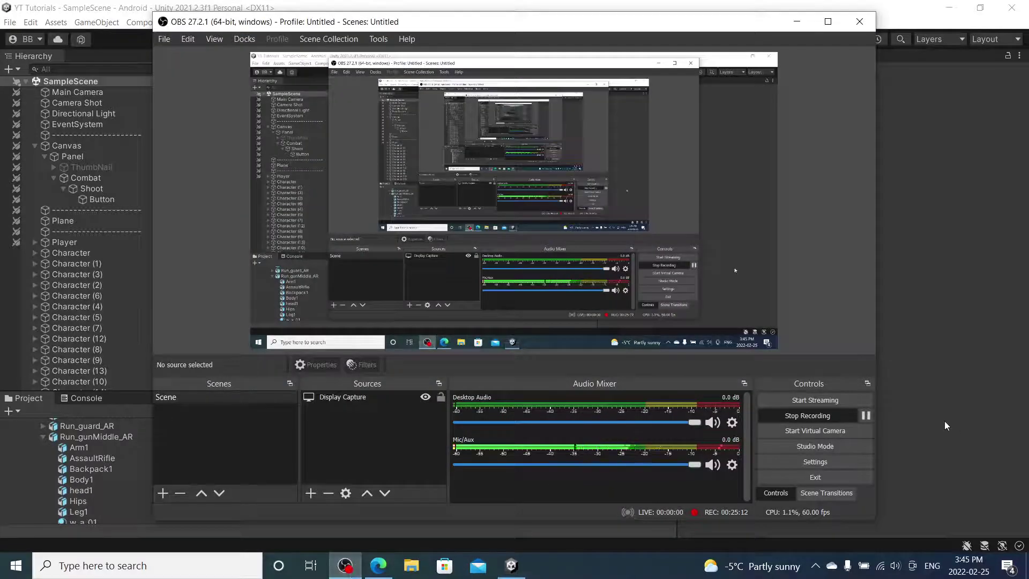